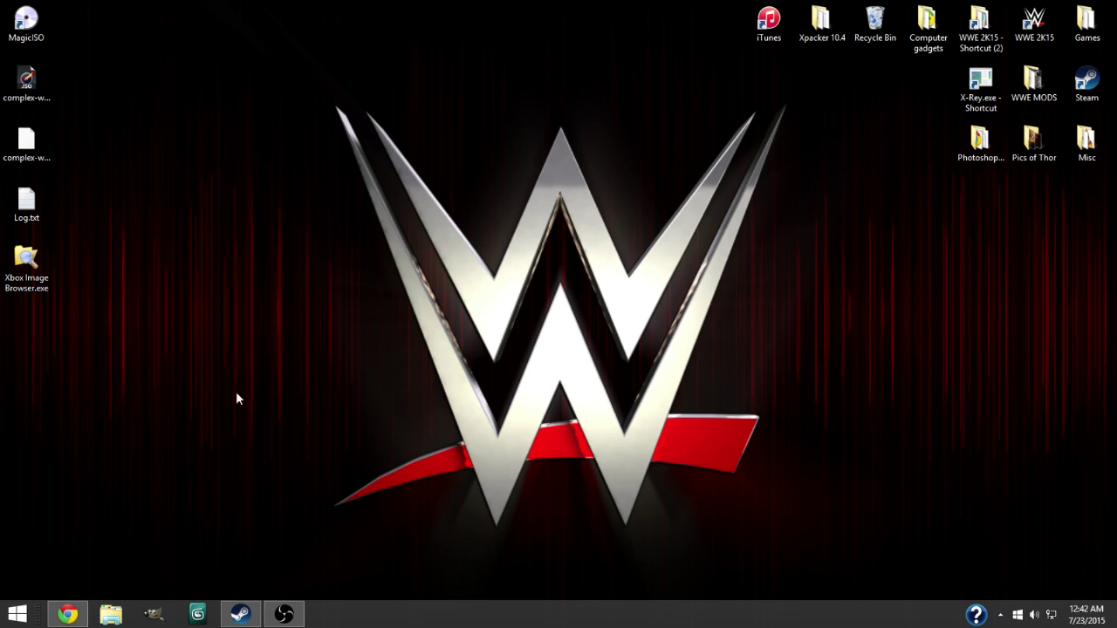
Step: Search the WWE 2K15 Complete CH PAC List in Chrome for "rusev", and return to the desktop
left_click(70, 614)
left_click(446, 9)
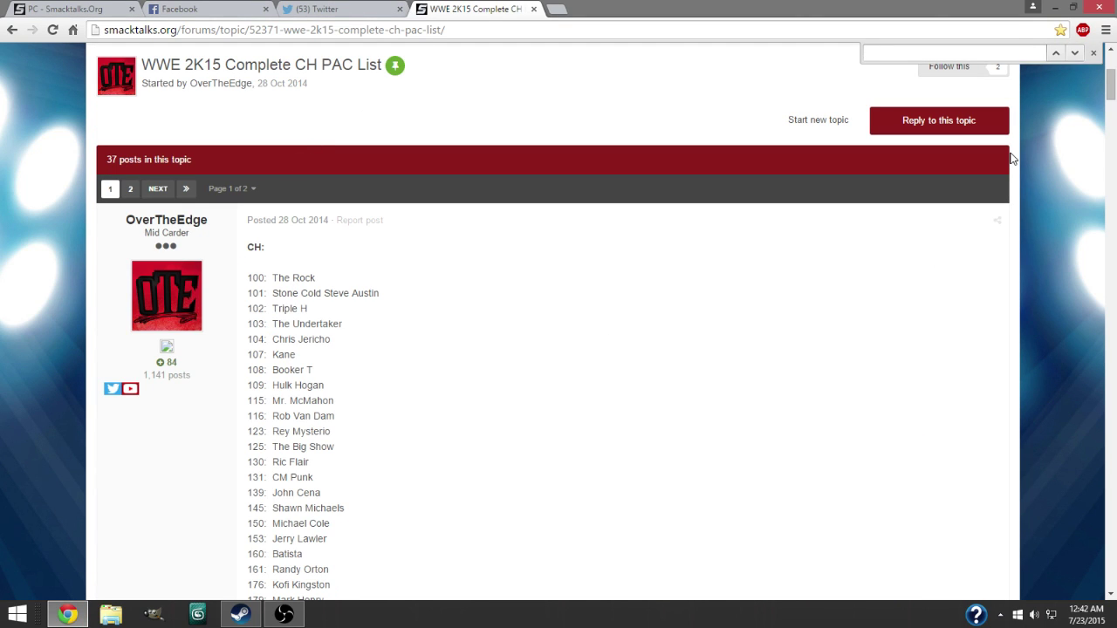
type("rusev")
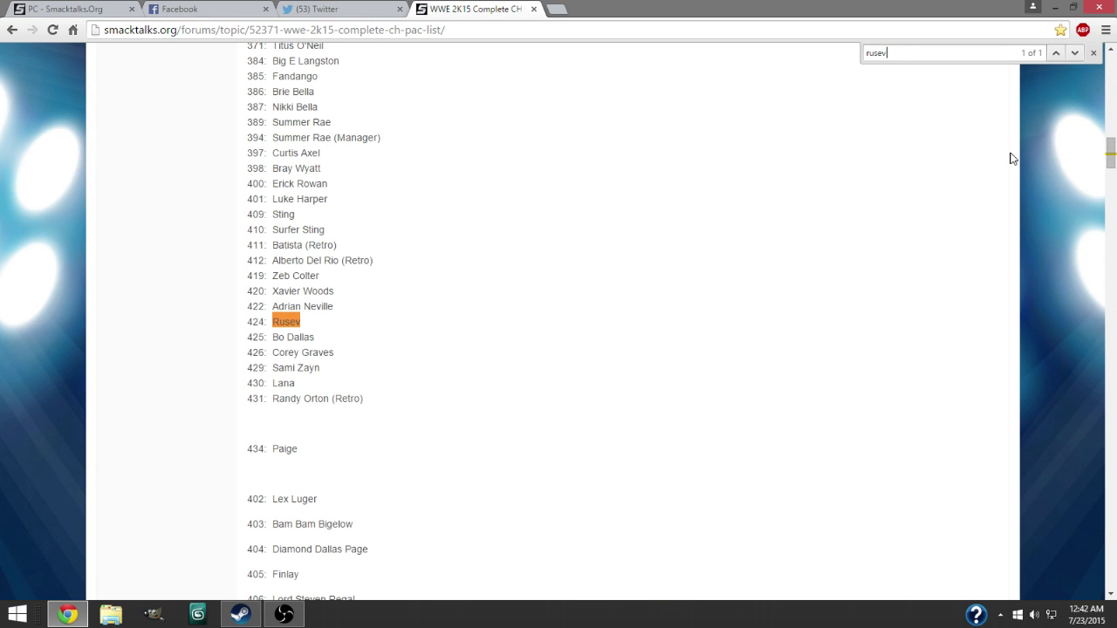
left_click(1056, 6)
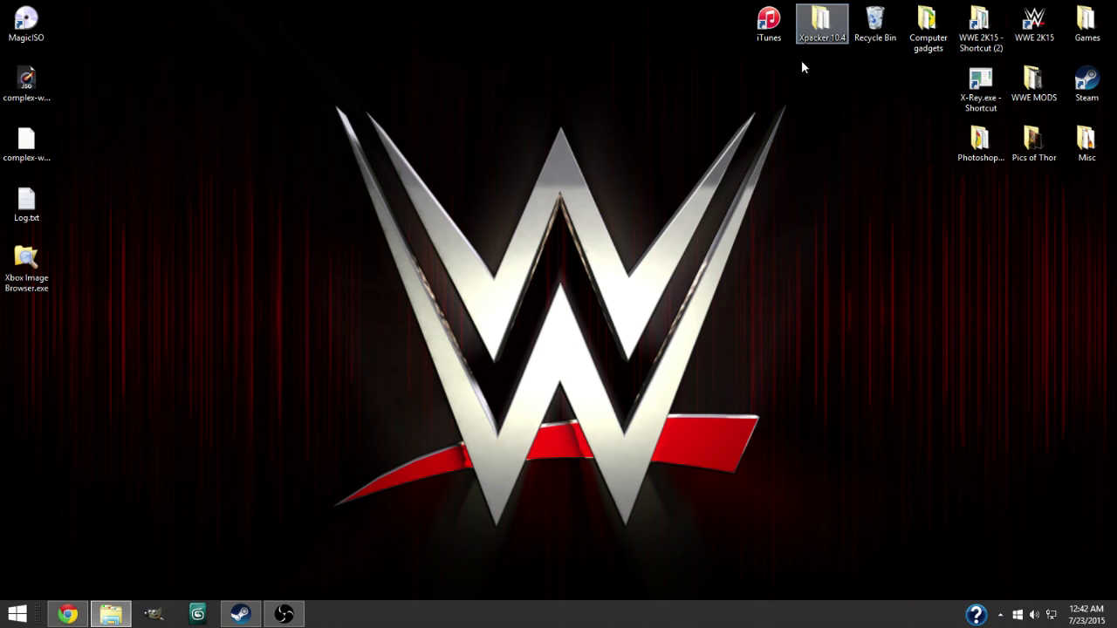
Step: Launch X-PacKer.exe from the Xpacker 10.4 folder on the desktop and bring its empty window to the front
double_click(822, 40)
double_click(196, 426)
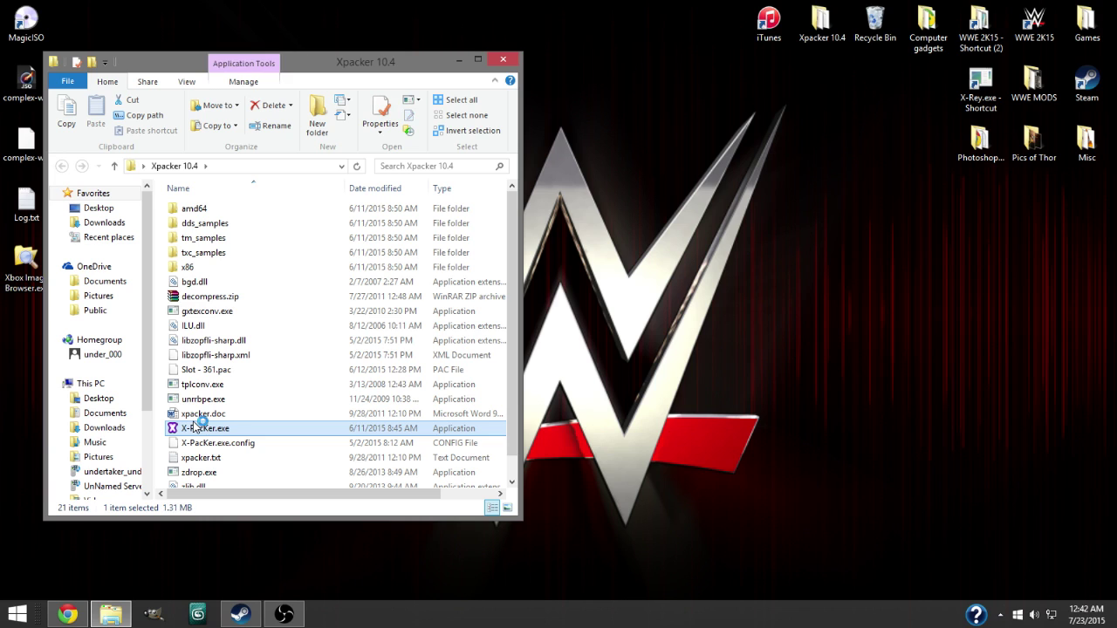
left_click(295, 613)
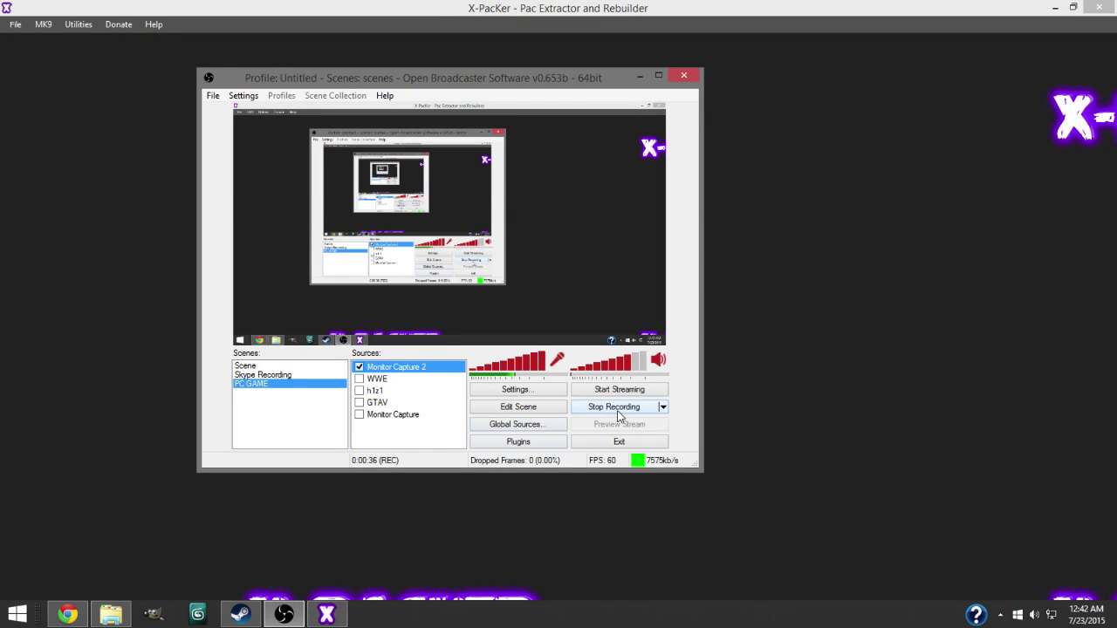
left_click(638, 77)
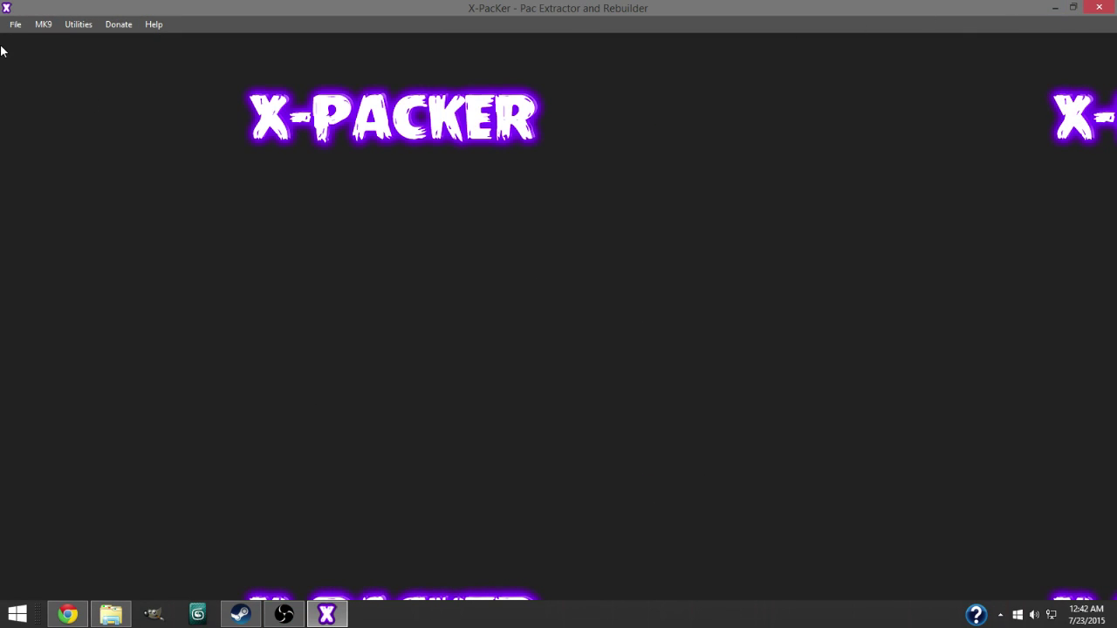
Step: Start opening a PC Pac File and browse from the Desktop to WWE MODS > Backup > WWE 2k15 > pac > ch
left_click(12, 31)
mouse_move(17, 40)
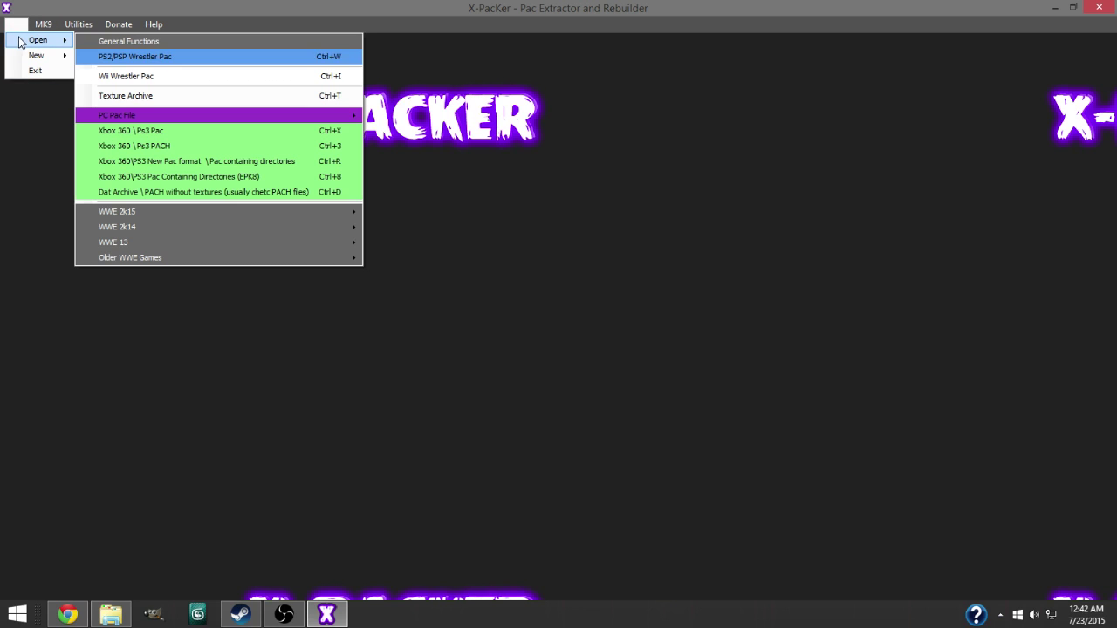
mouse_move(131, 115)
left_click(394, 118)
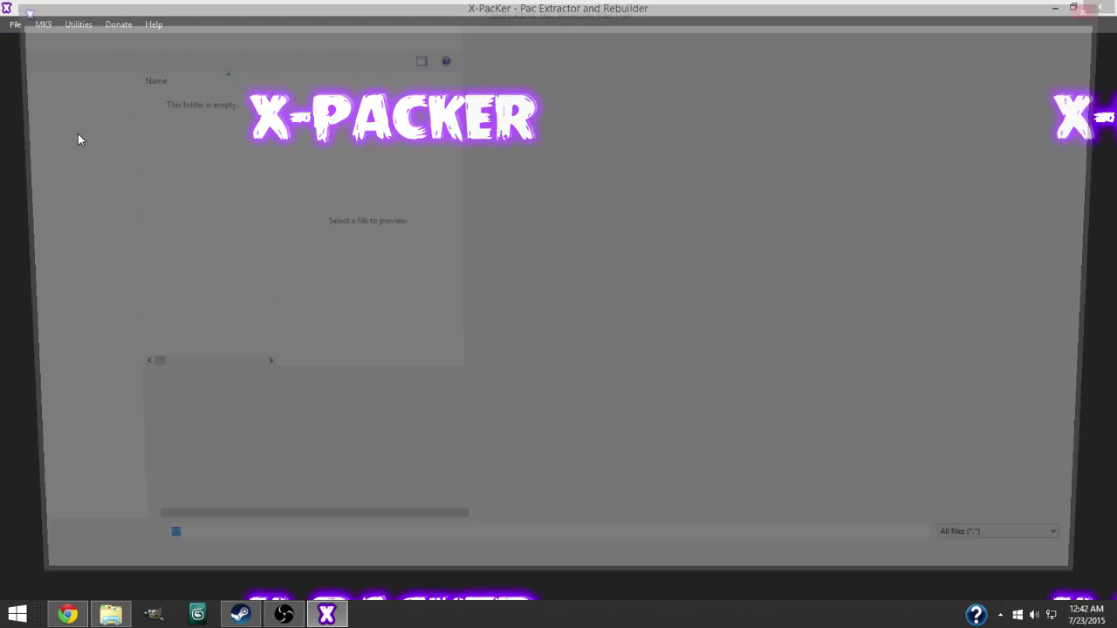
left_click(77, 101)
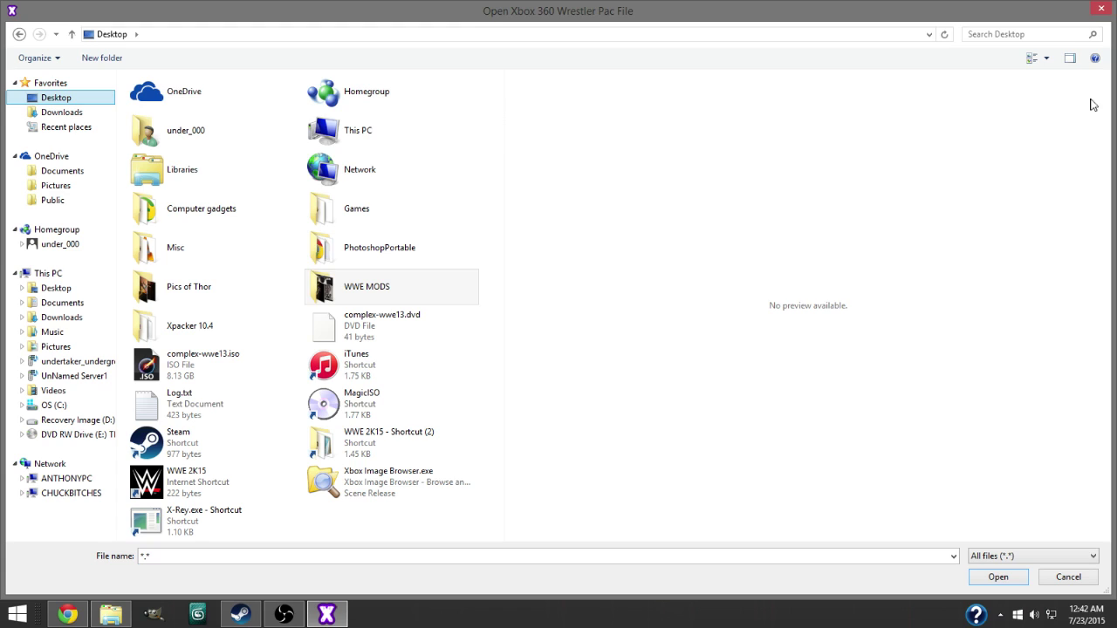
double_click(375, 288)
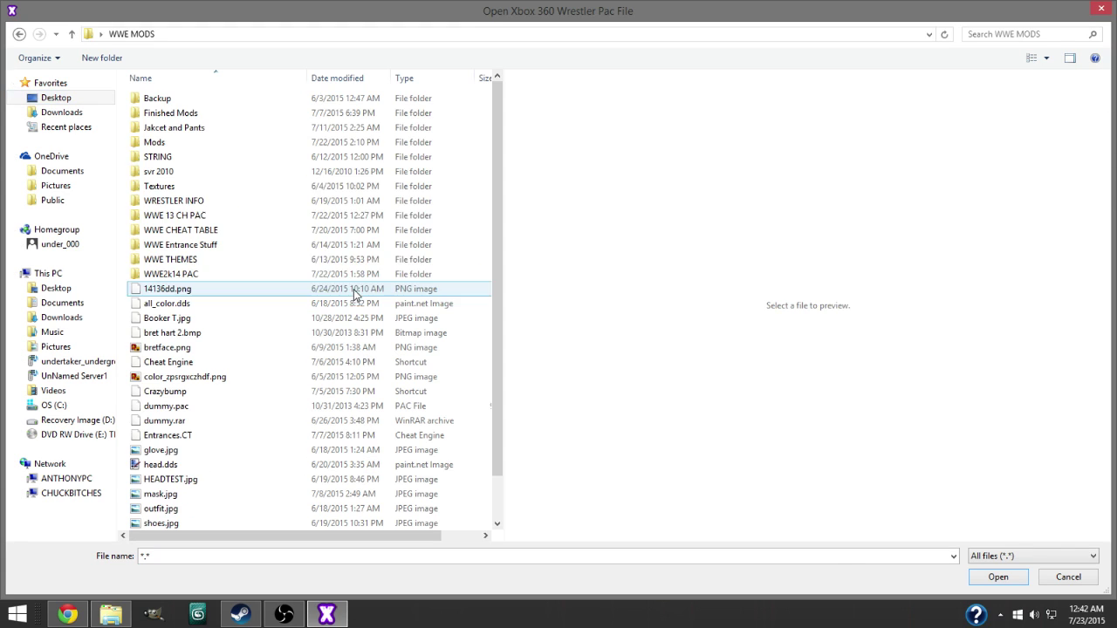
double_click(180, 99)
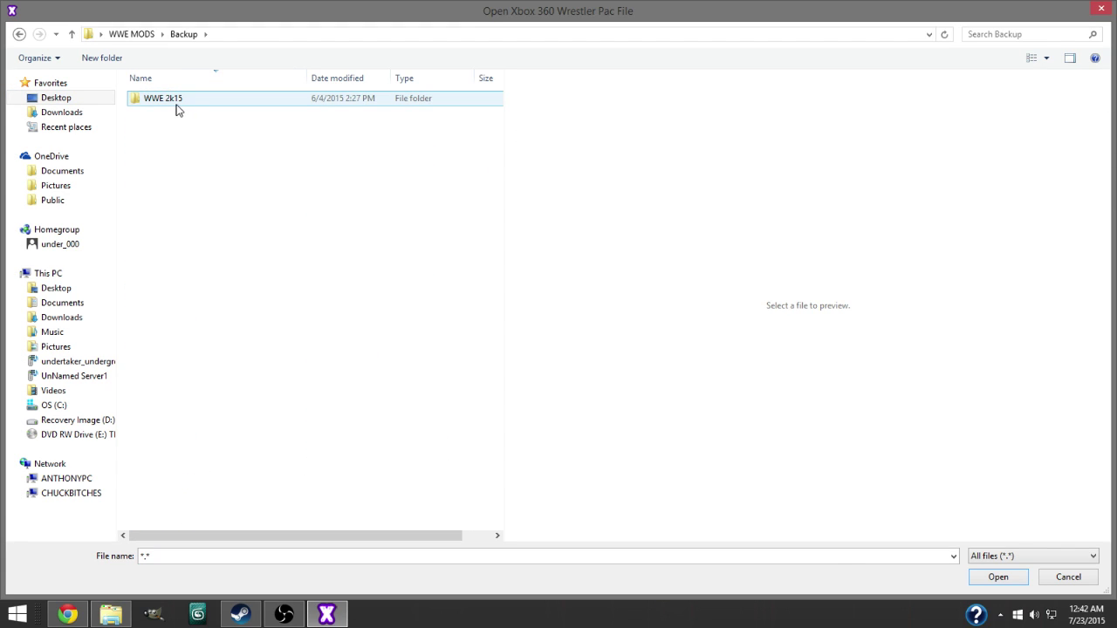
double_click(178, 100)
left_click(169, 217)
double_click(168, 217)
double_click(152, 142)
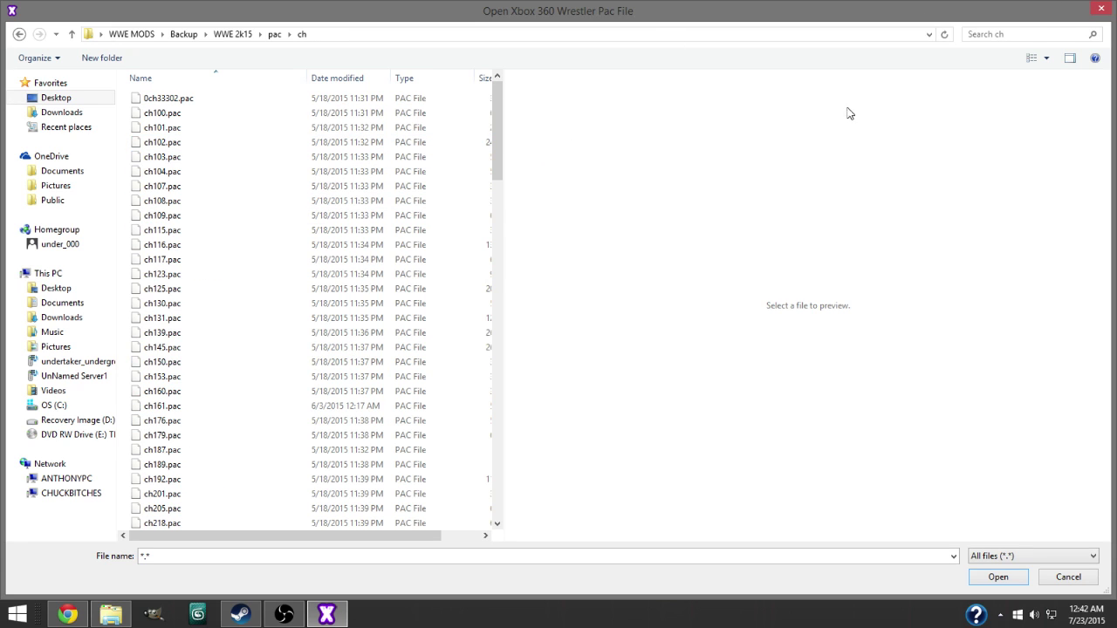
Step: Check Rusev's number in the online PAC list and open ch424.pac from the ch folder in X-PacKer
key("alt+Tab")
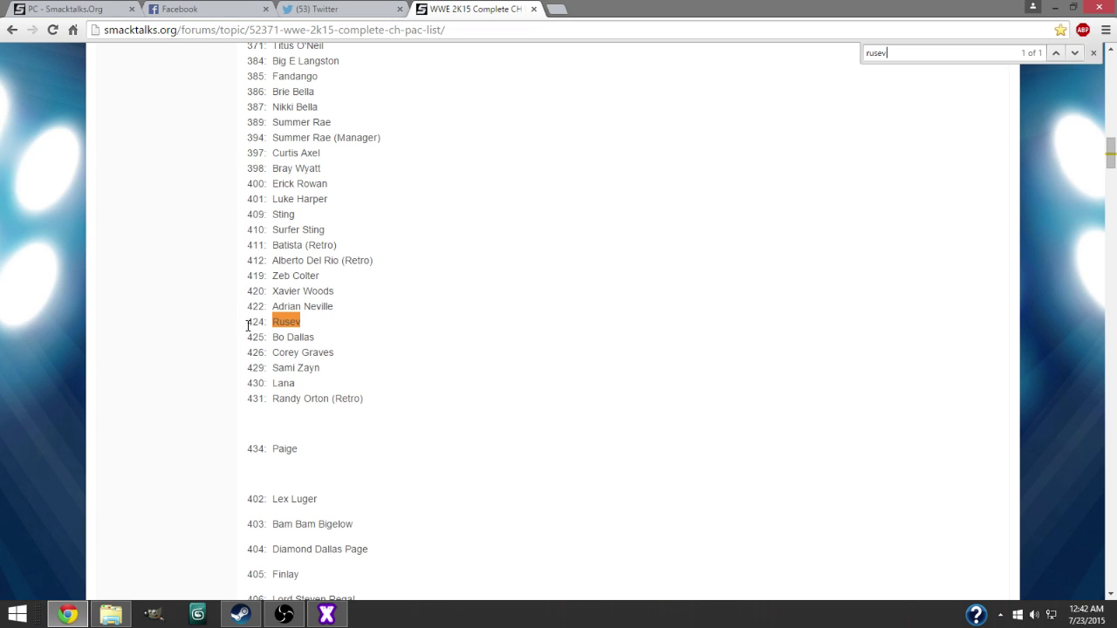
left_click(325, 616)
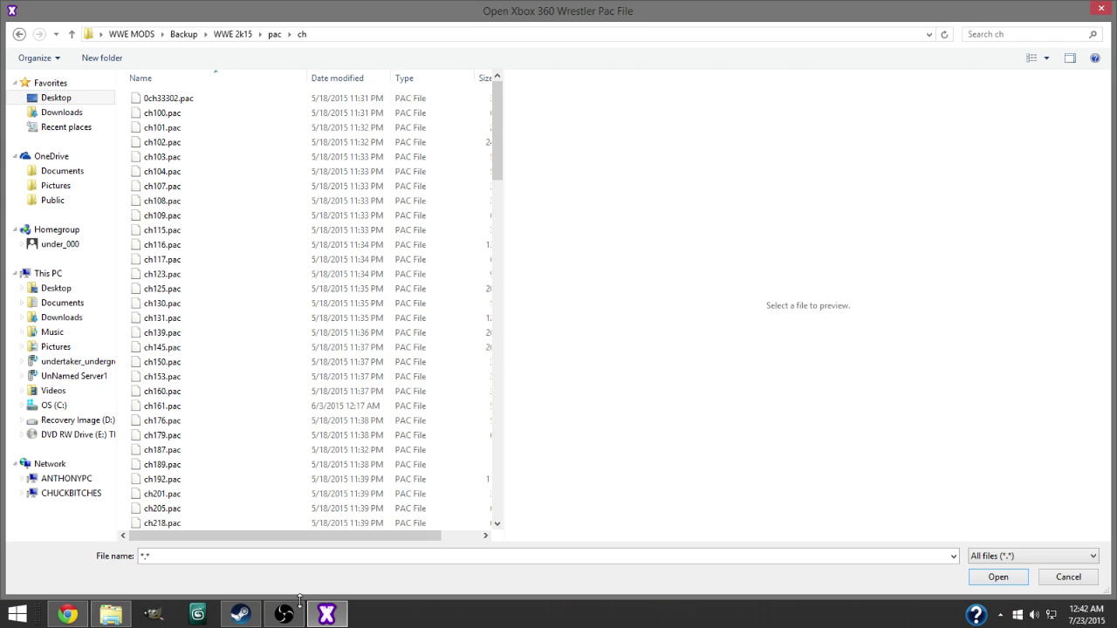
left_click_drag(494, 154, 498, 357)
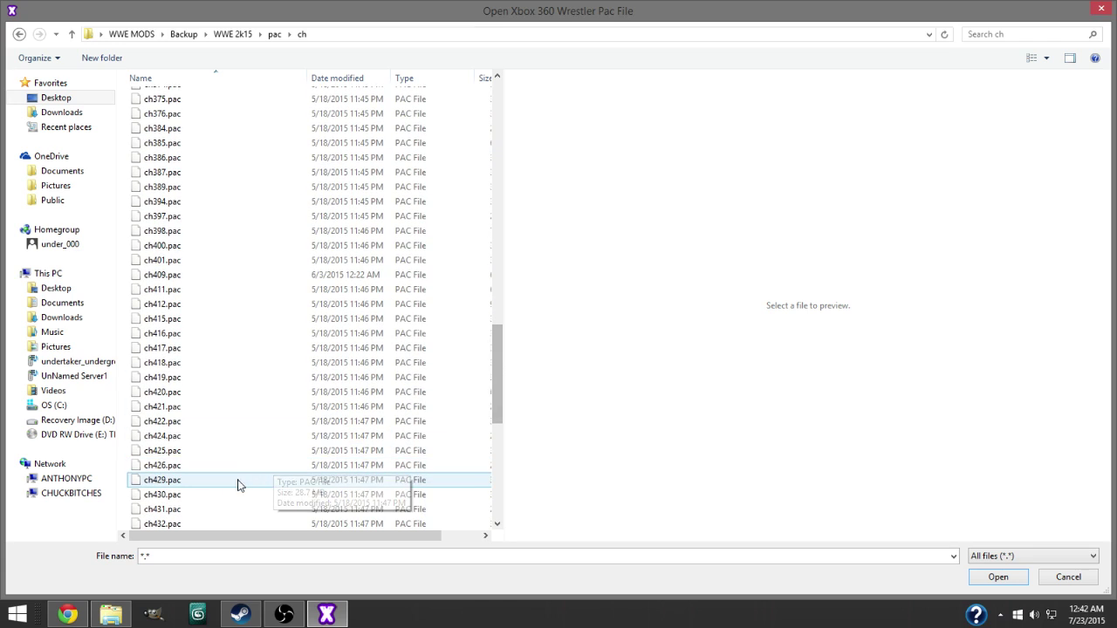
double_click(187, 441)
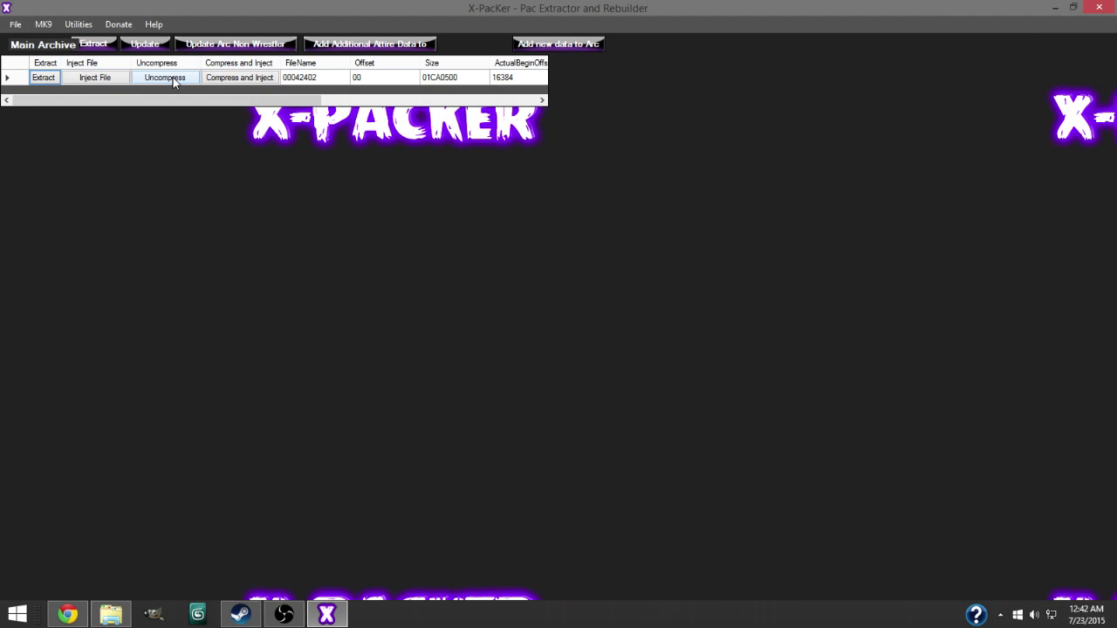
Step: Start extracting file 00042402 and set the save location to the Mods folder inside WWE MODS on the Desktop
left_click(46, 79)
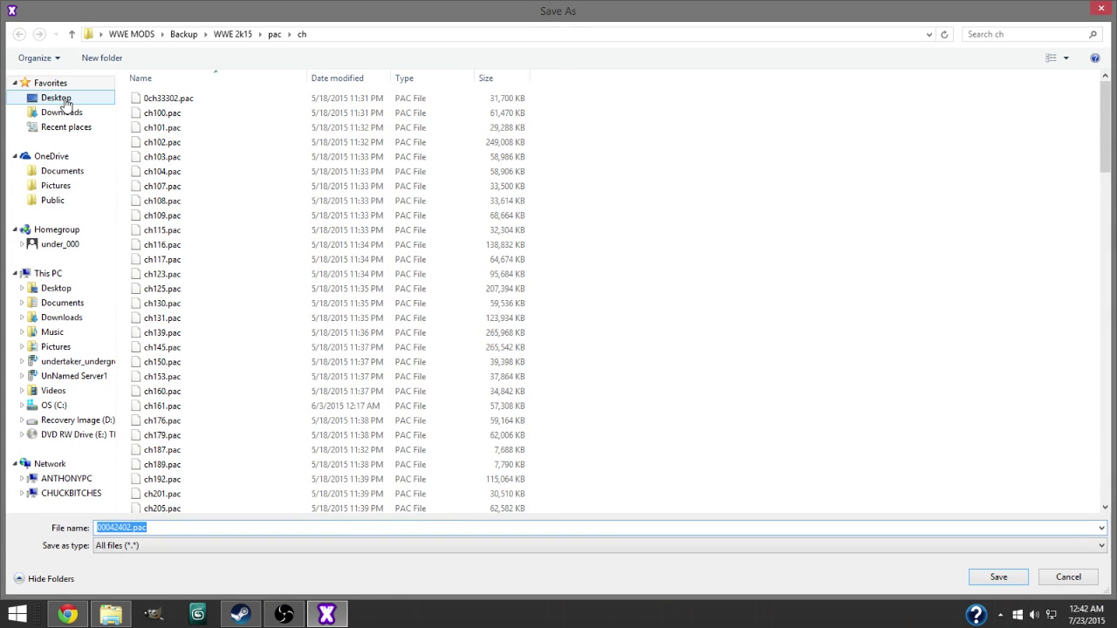
left_click(56, 98)
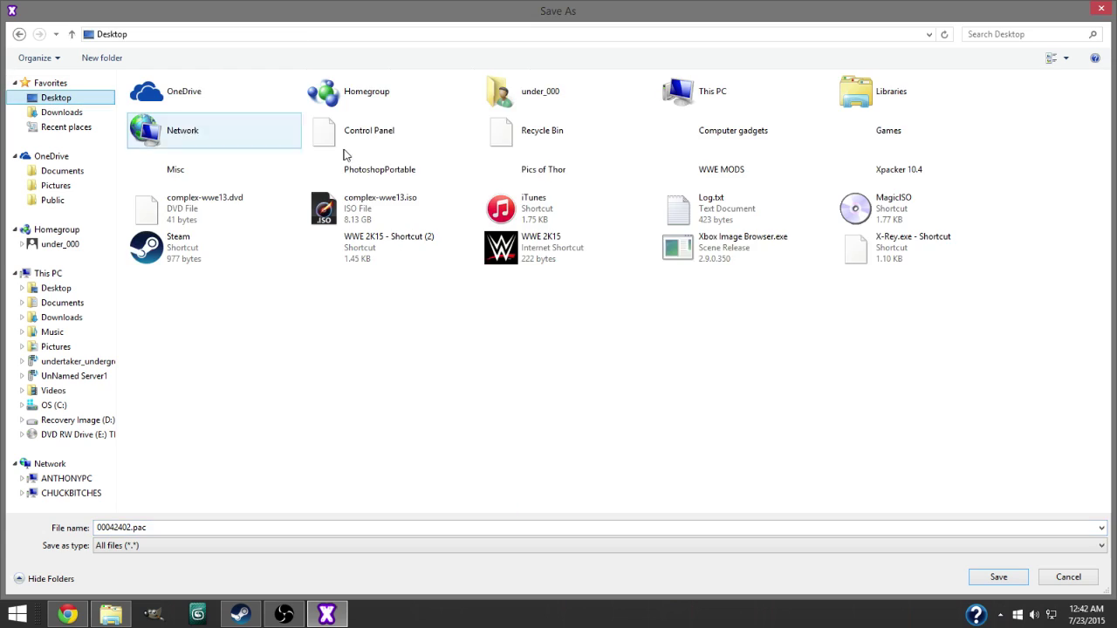
double_click(772, 182)
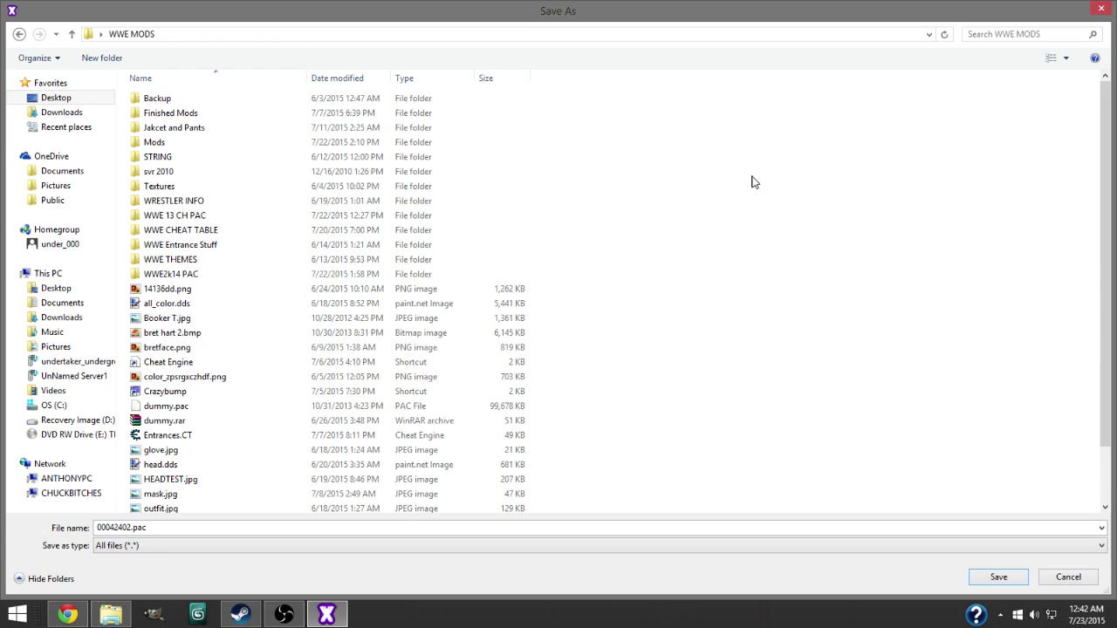
double_click(213, 148)
Step: Create a folder named Rusev inside Mods and save the extracted file there as 00042402.pac
right_click(500, 319)
right_click(647, 266)
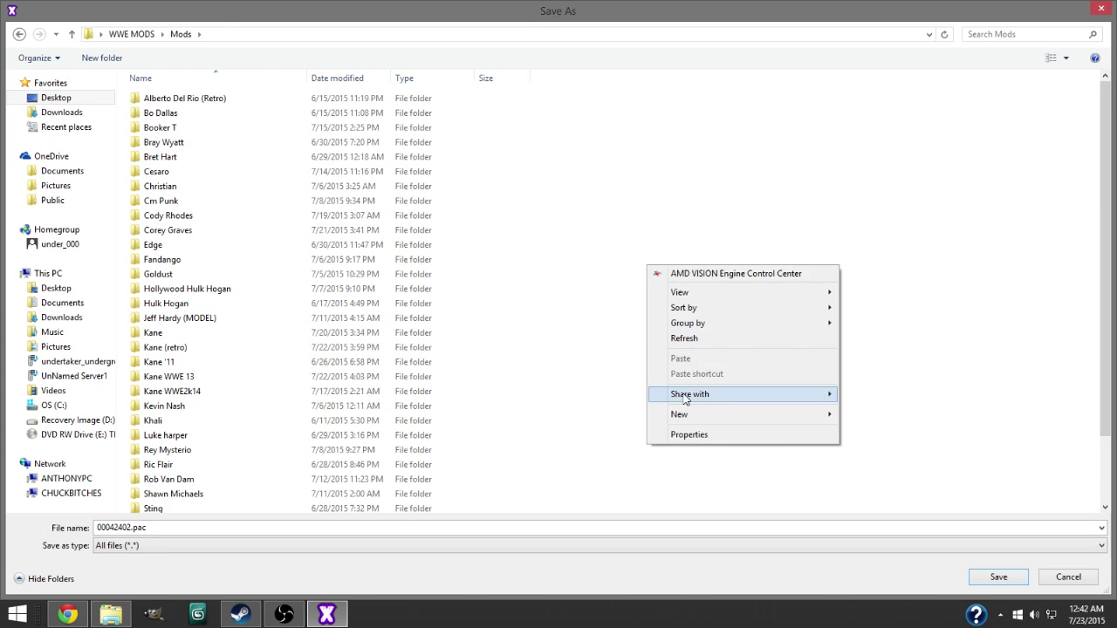
mouse_move(704, 416)
left_click(872, 415)
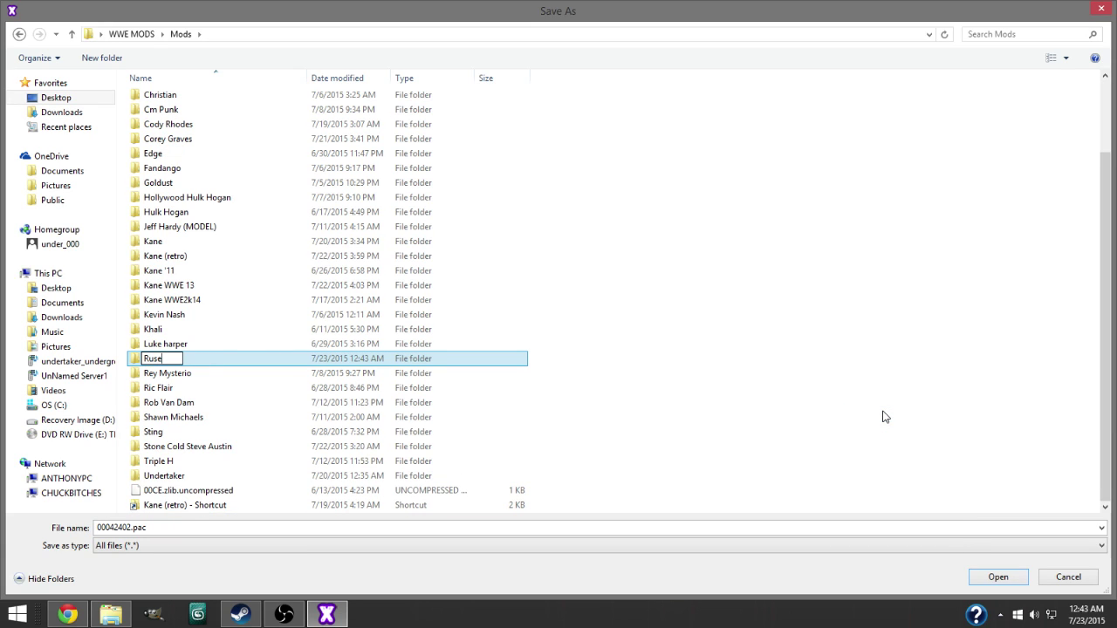
key("Return")
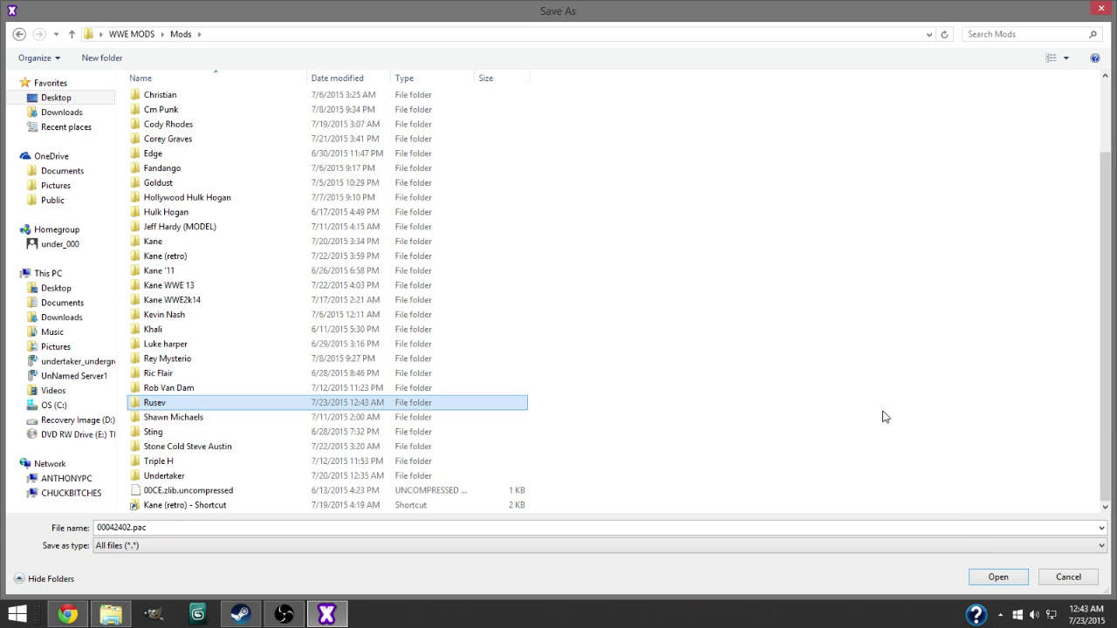
double_click(204, 408)
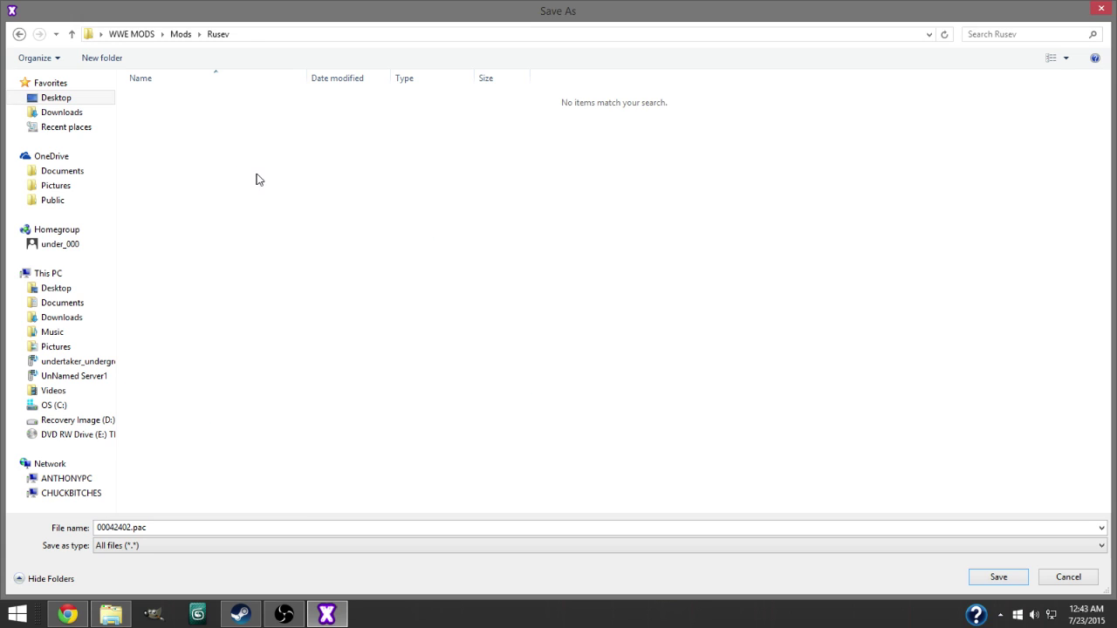
left_click(995, 579)
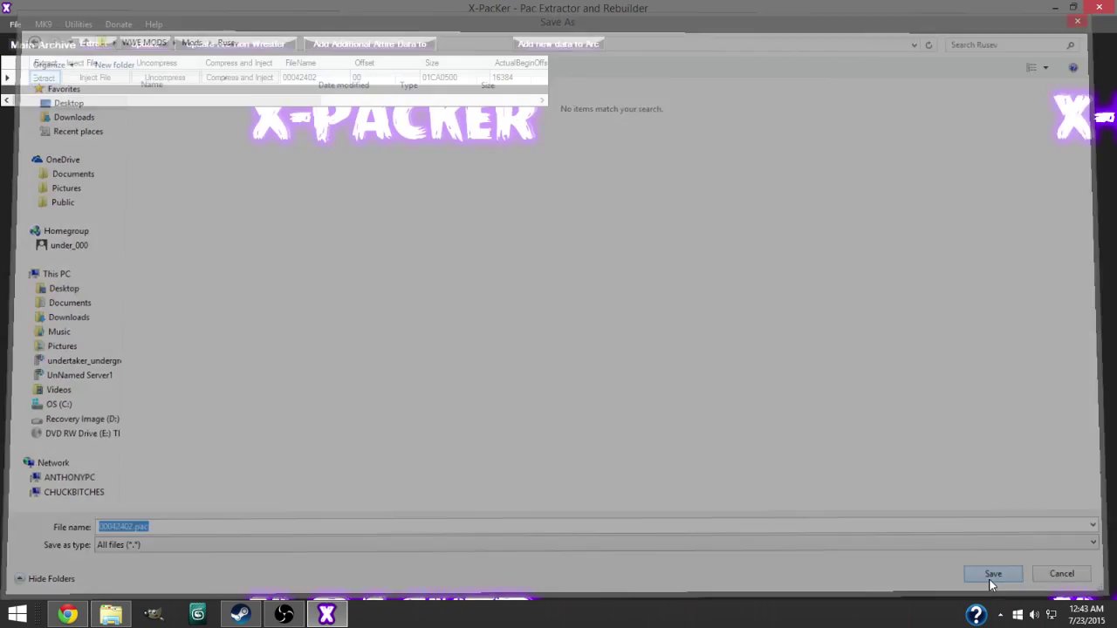
left_click(14, 24)
mouse_move(23, 41)
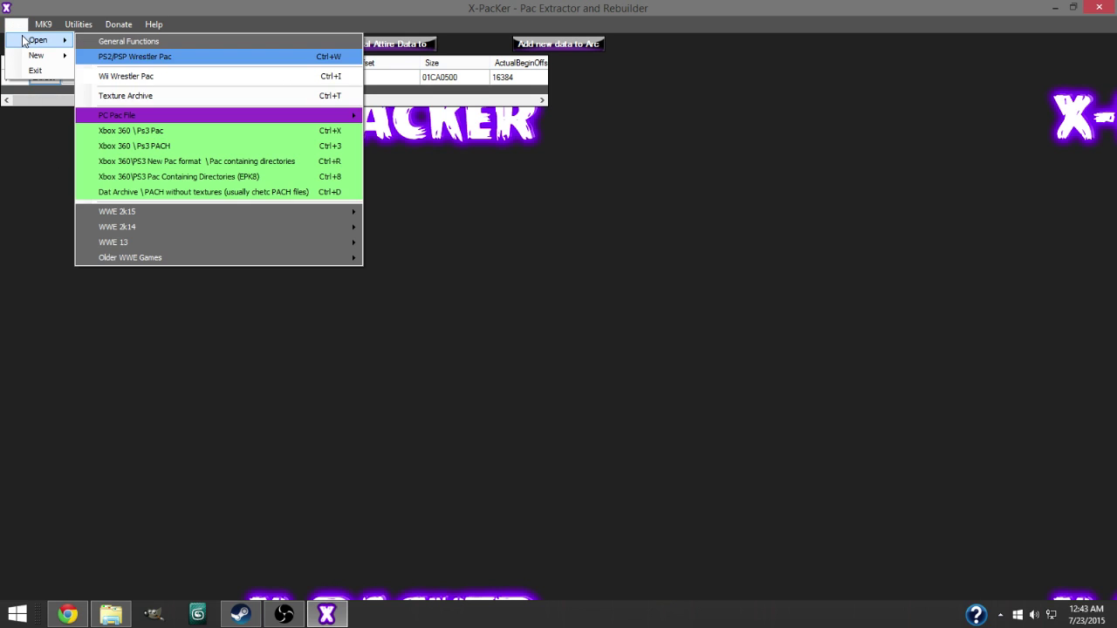
left_click(54, 143)
left_click(15, 25)
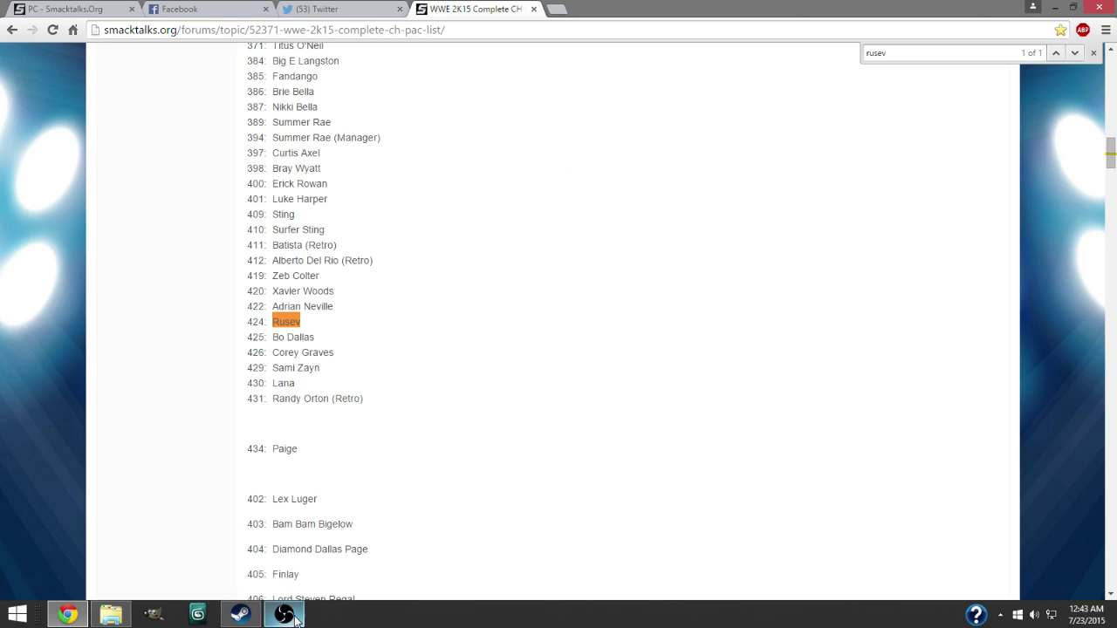
left_click(1055, 7)
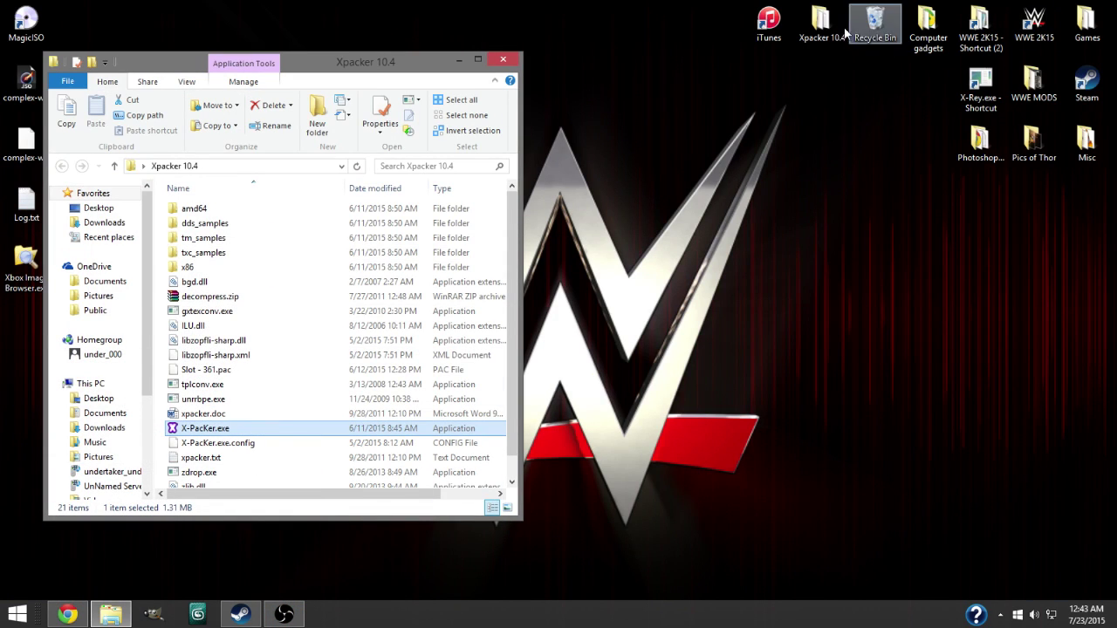
Step: Relaunch X-PacKer.exe and open the extracted 00042402.pac from the Rusev folder as a PC PACH File
double_click(206, 428)
left_click(16, 24)
mouse_move(37, 40)
mouse_move(113, 118)
left_click(390, 131)
double_click(151, 106)
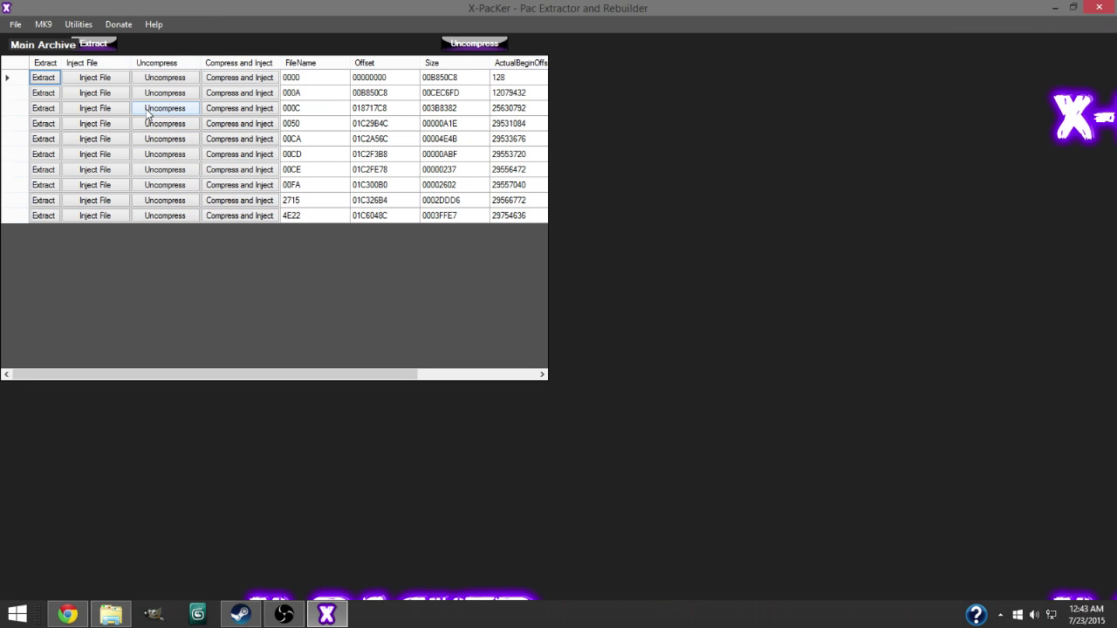
Step: Switch to Chrome and search the WWE 2K15 CH PAC list for "santino"
left_click_drag(281, 373, 88, 591)
mouse_move(67, 614)
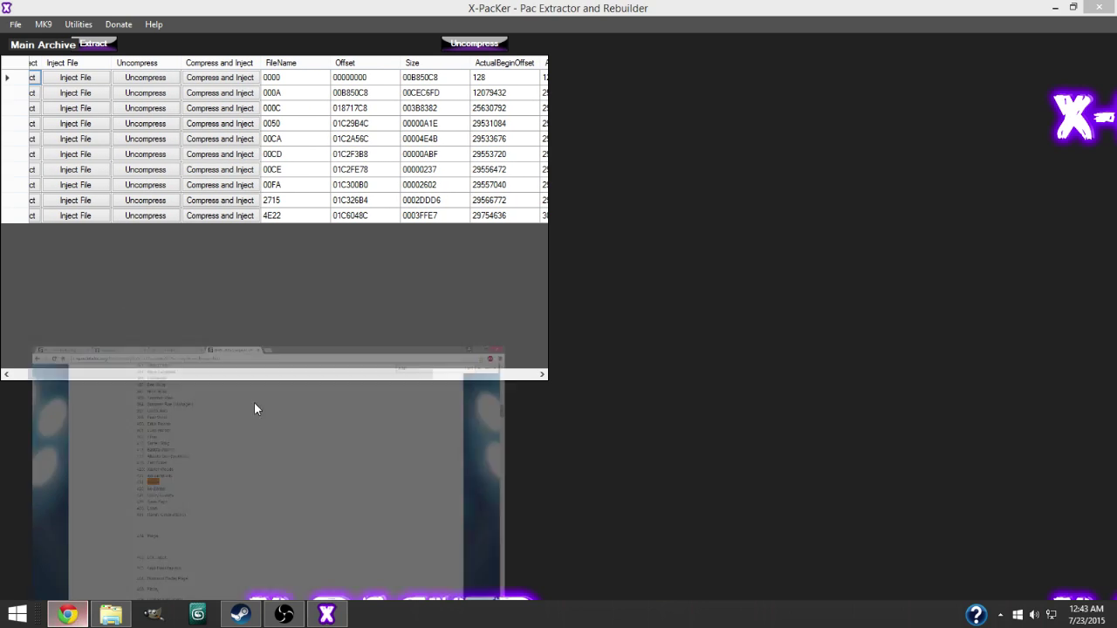
left_click(244, 412)
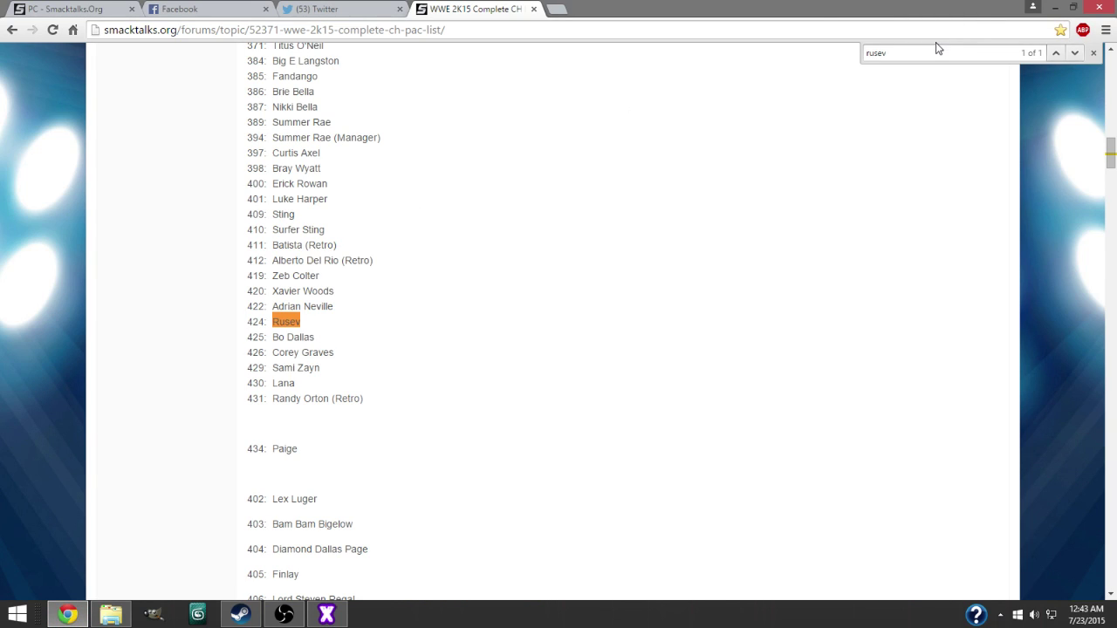
type("santino")
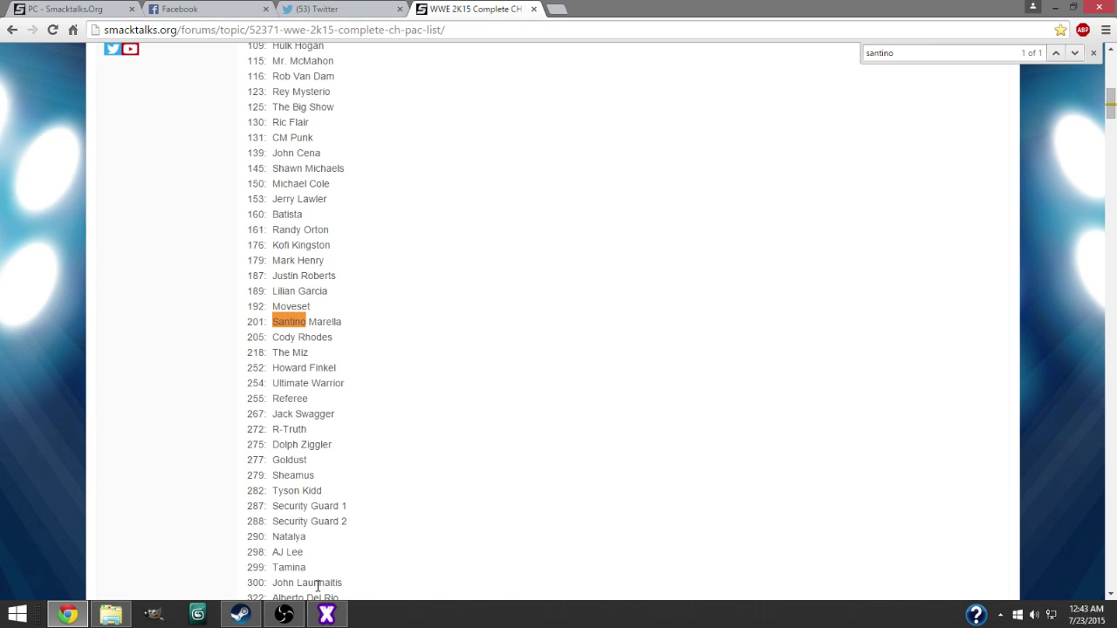
Step: Switch to X-PacKer, start opening a PC Pac File and browse from the Desktop to WWE MODS > Backup > WWE 2k15 > pac
left_click(326, 615)
left_click(16, 24)
mouse_move(23, 40)
mouse_move(150, 115)
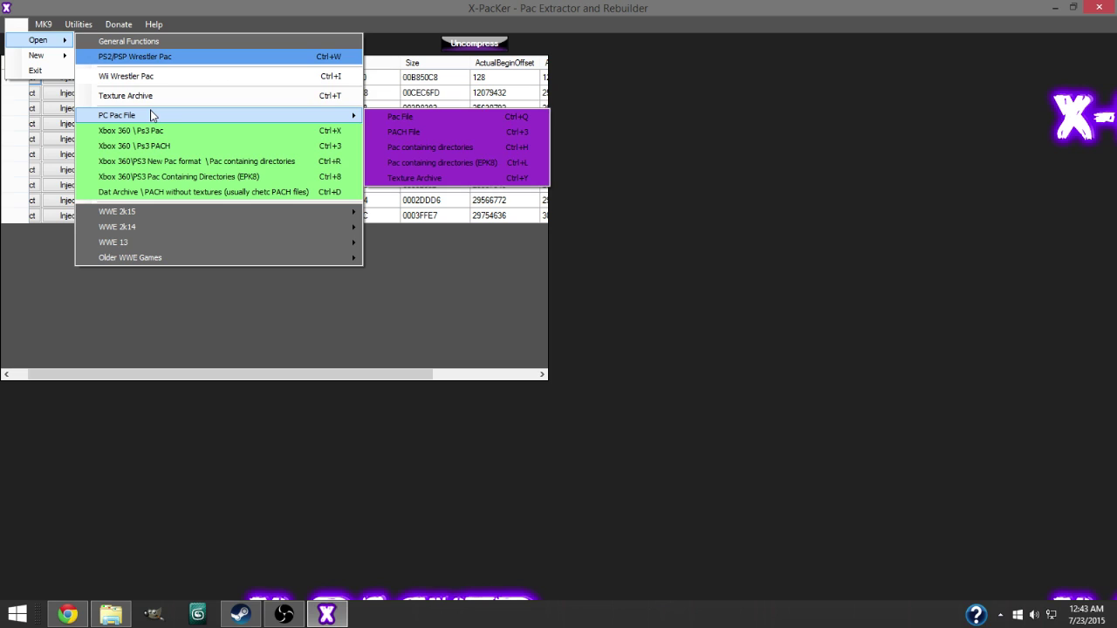
left_click(400, 116)
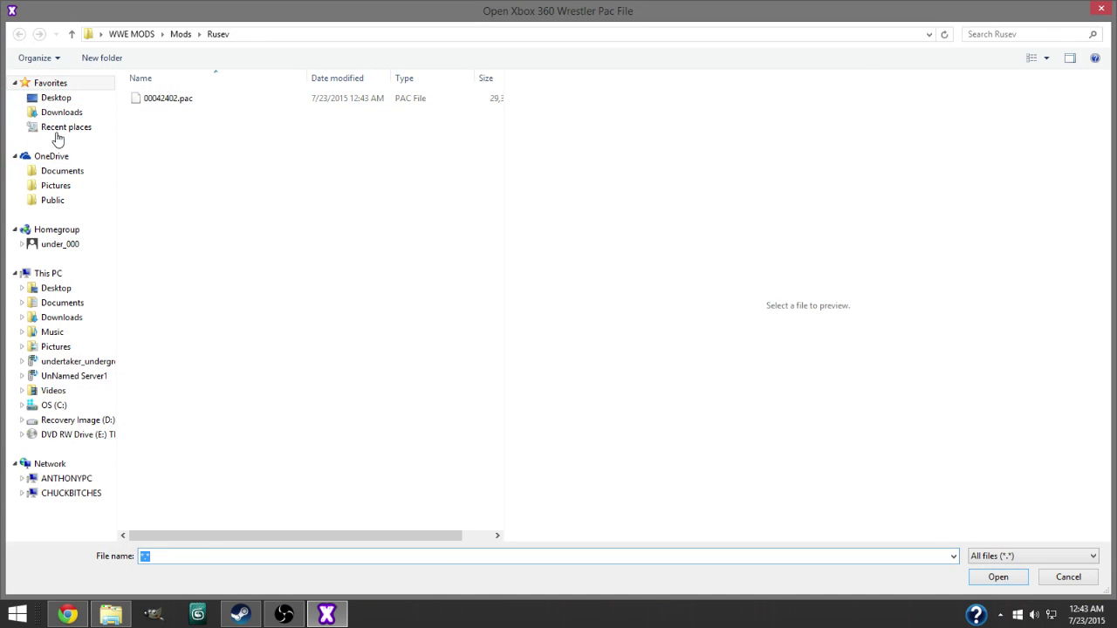
left_click(56, 98)
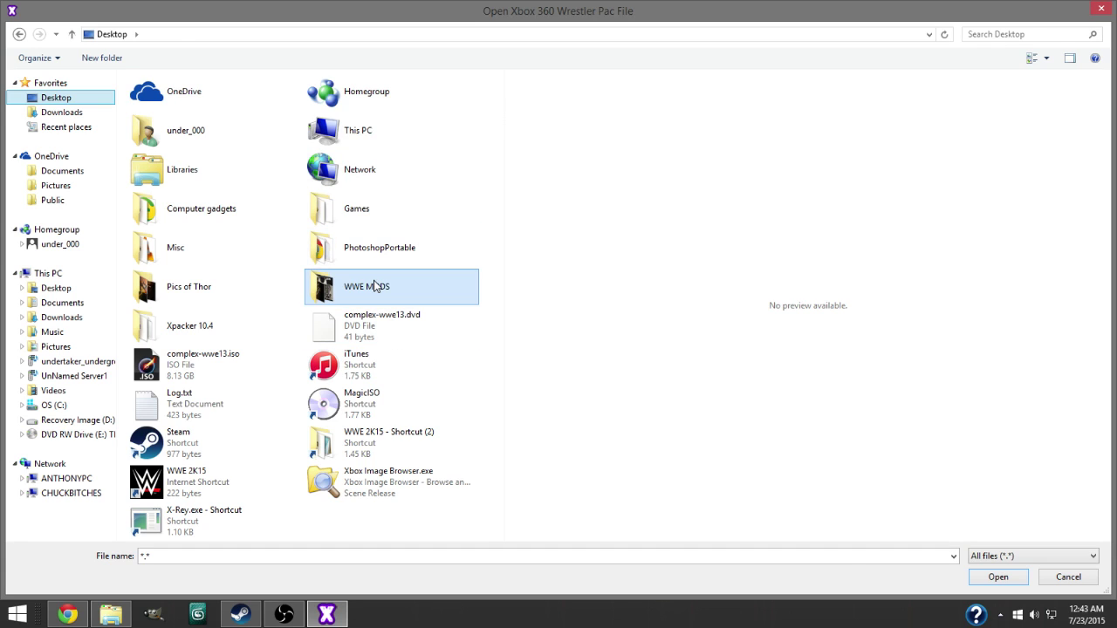
double_click(375, 286)
double_click(179, 145)
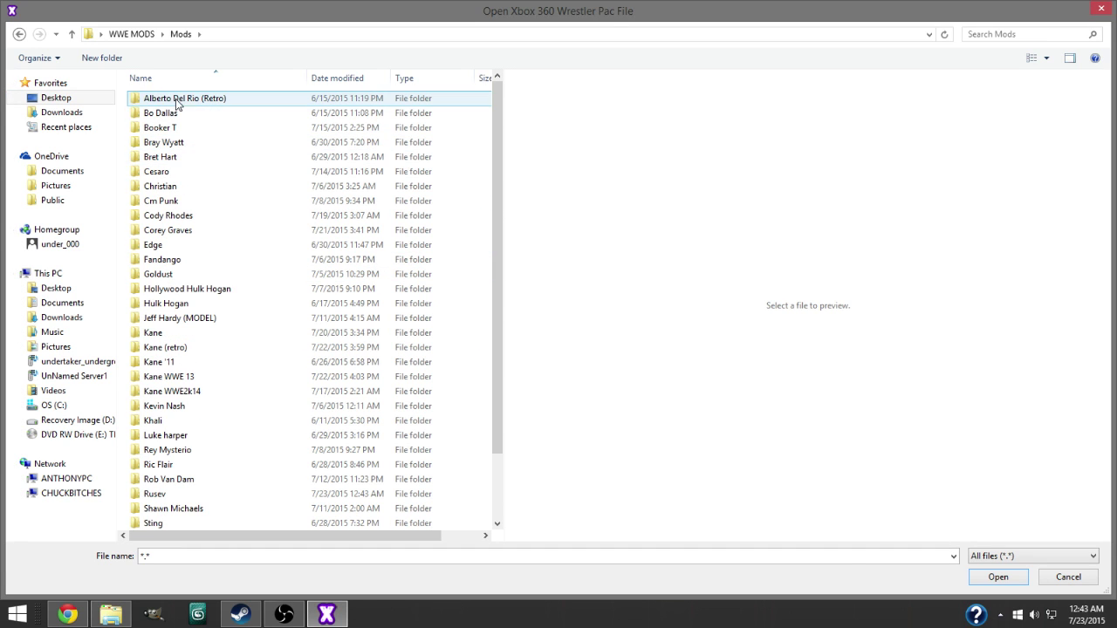
left_click(73, 35)
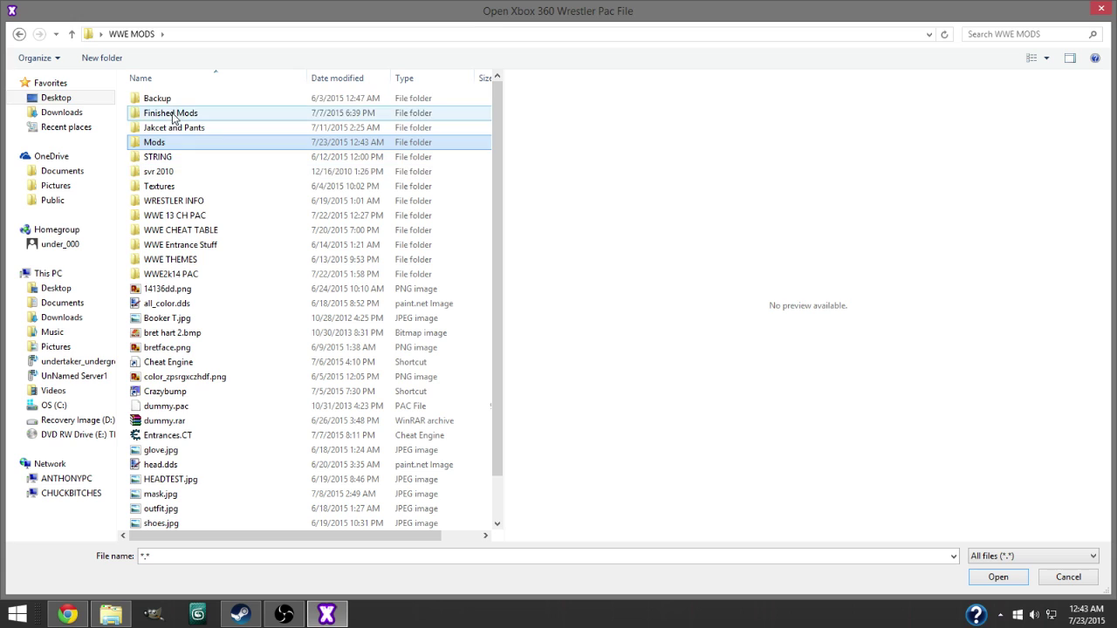
double_click(157, 97)
double_click(164, 99)
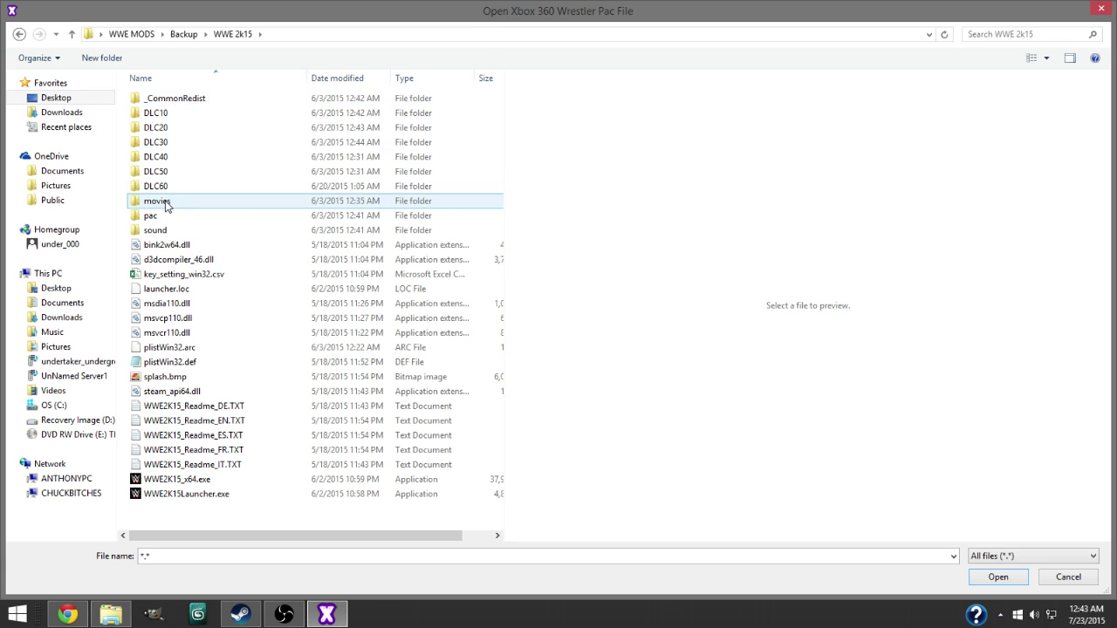
double_click(150, 215)
Step: Check Santino Marella's number in the Chrome pac list and open ch201.pac from the ch folder in X-PacKer
key("alt+Tab")
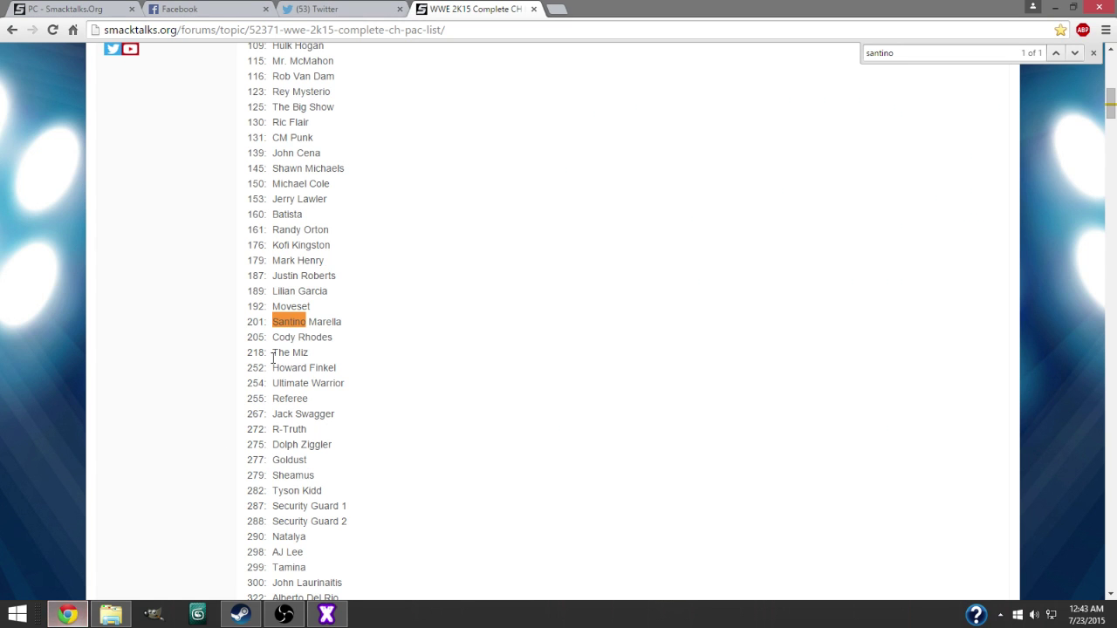
left_click(327, 615)
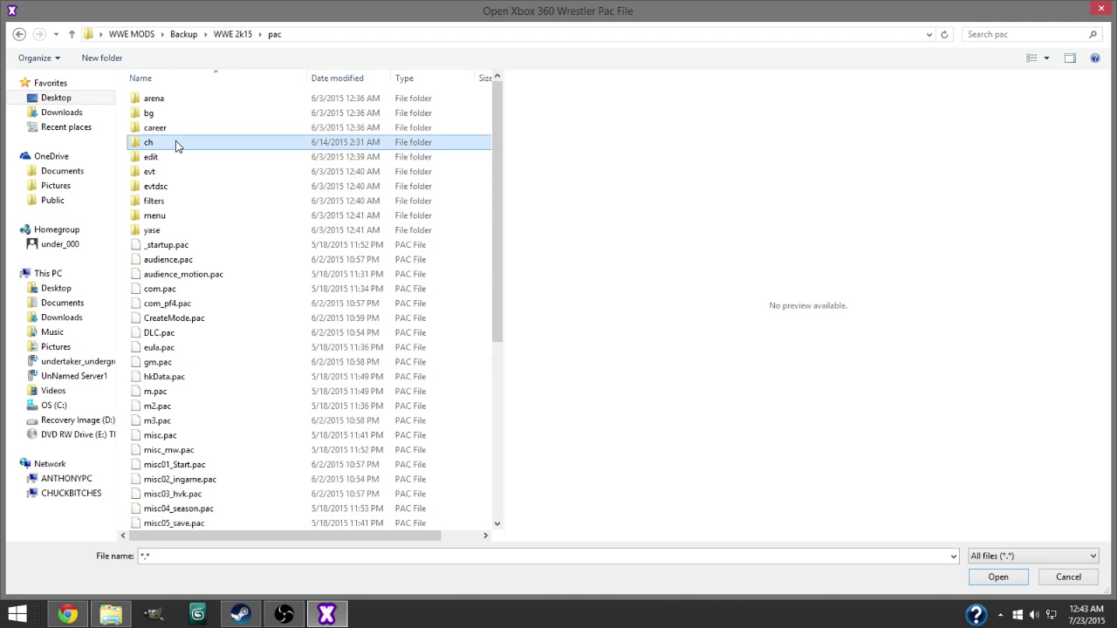
double_click(175, 142)
left_click(225, 142)
left_click_drag(500, 154, 483, 215)
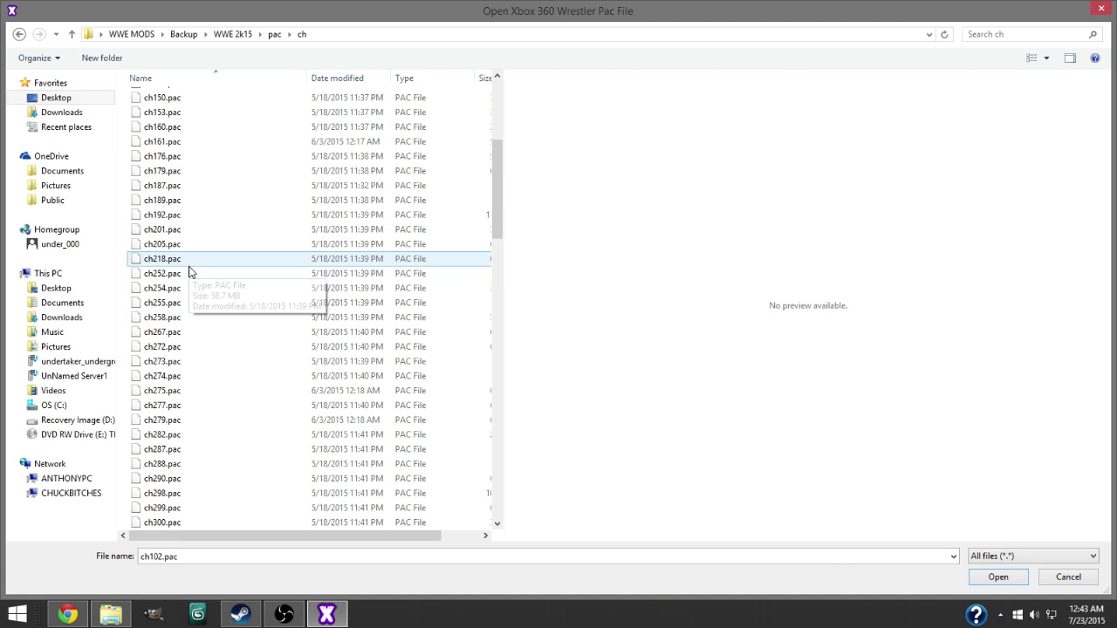
left_click(180, 231)
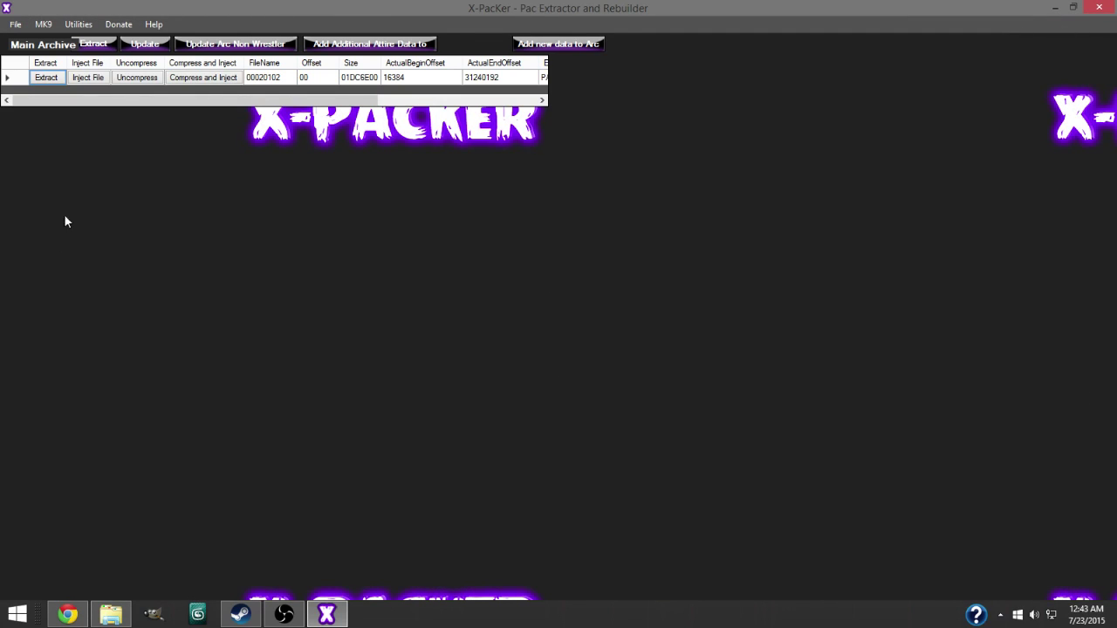
Step: Start extracting file 00020102 and set the save location to the Mods folder inside WWE MODS on the Desktop
left_click(45, 77)
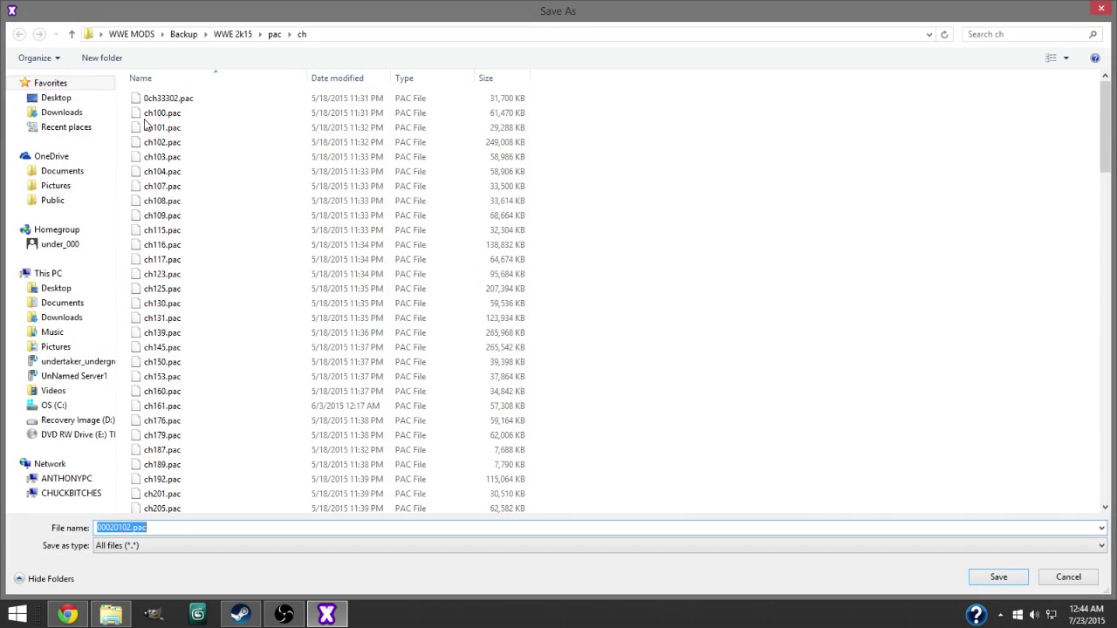
left_click(90, 98)
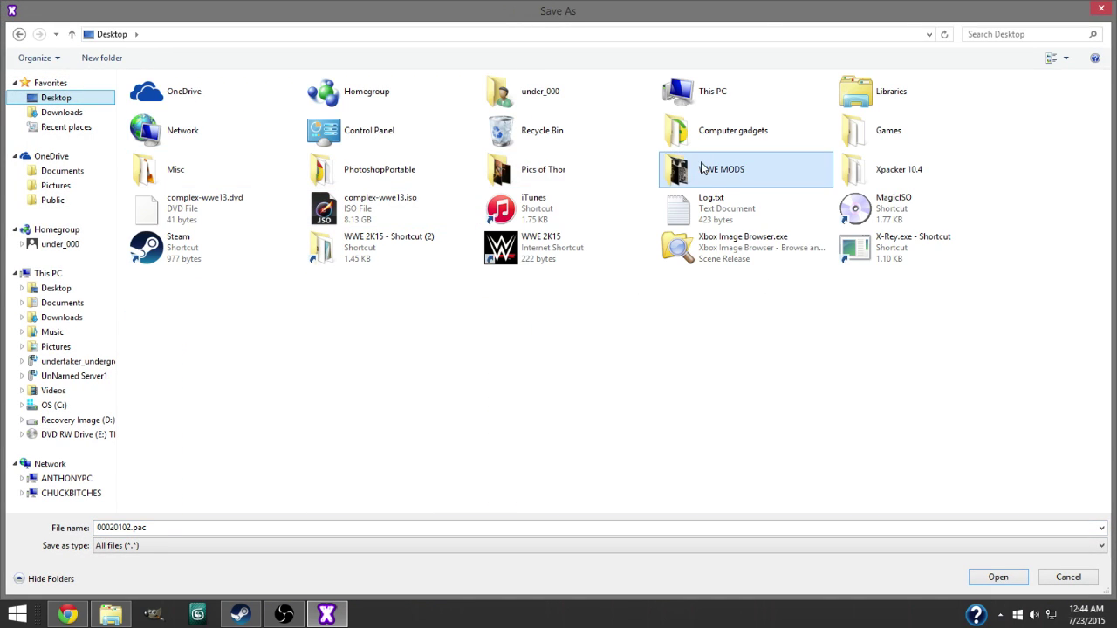
double_click(701, 162)
double_click(202, 144)
Step: Create a folder named Santino inside Mods and save the extracted file there as 00020102.pac
right_click(613, 297)
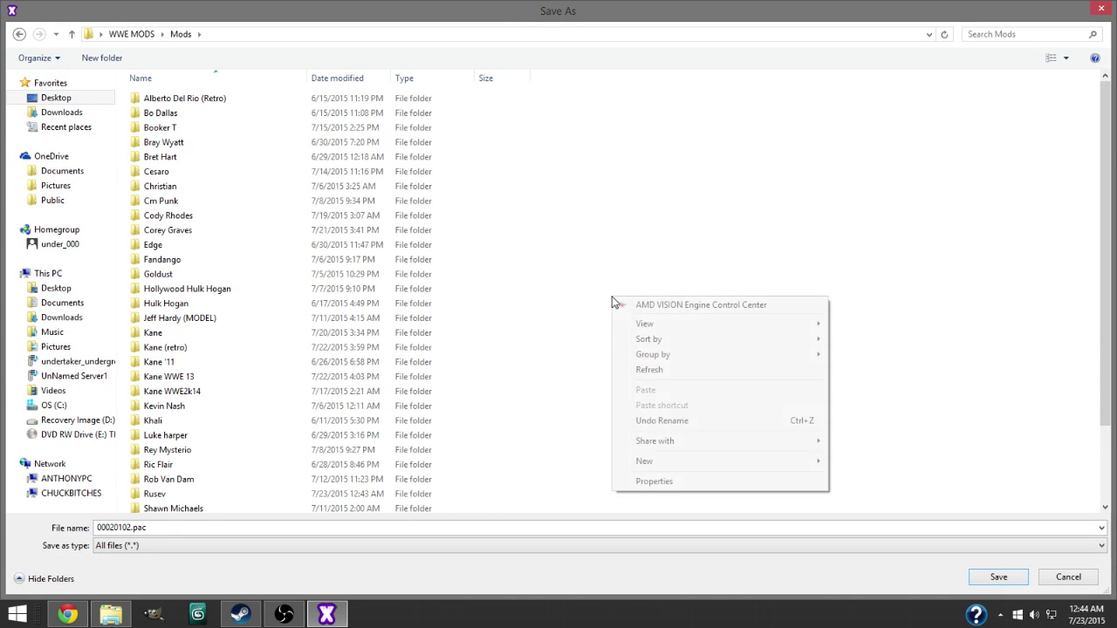
mouse_move(644, 460)
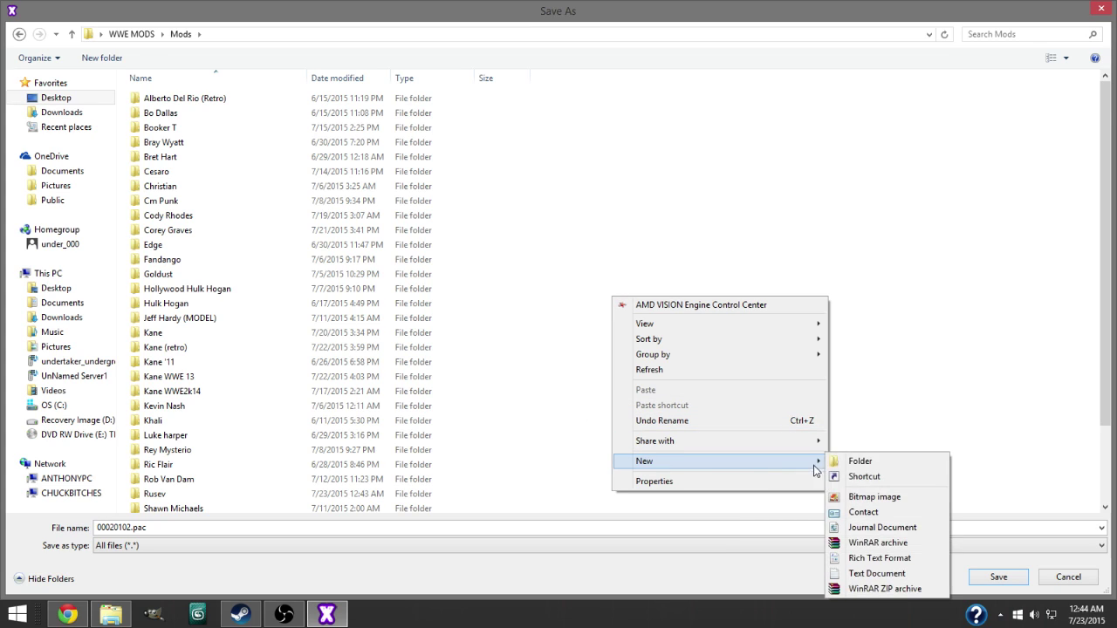
left_click(851, 460)
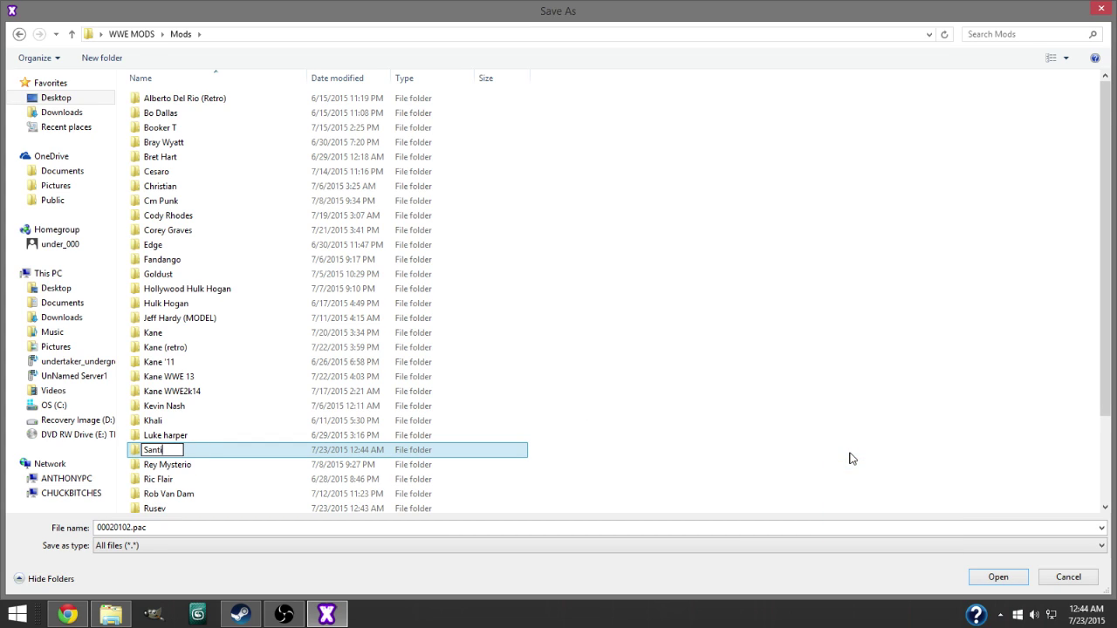
key("Return")
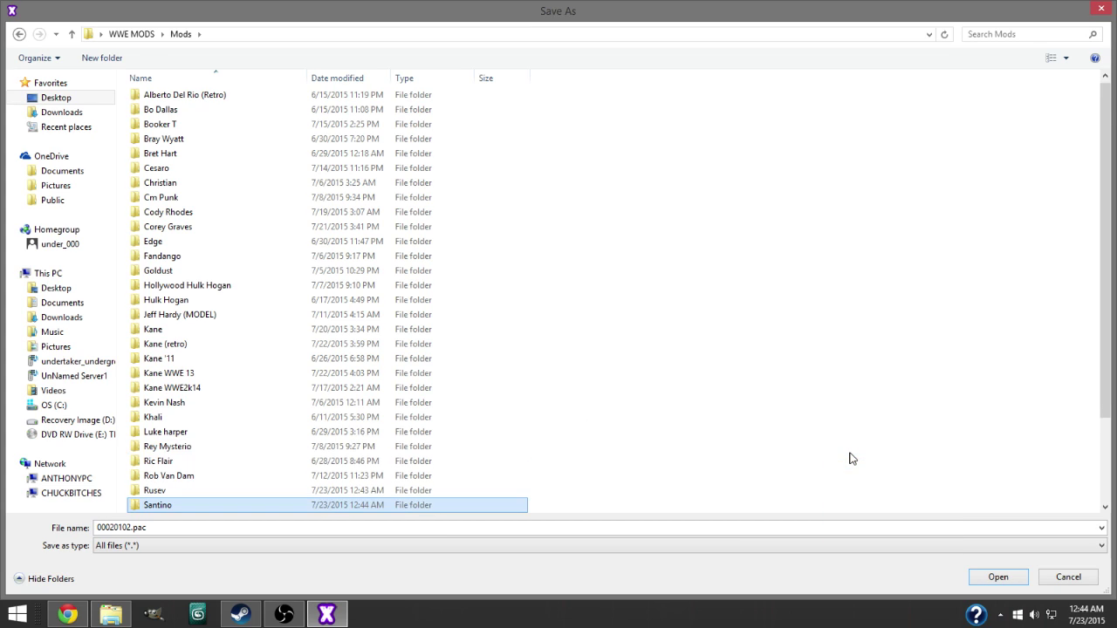
double_click(218, 510)
left_click(998, 577)
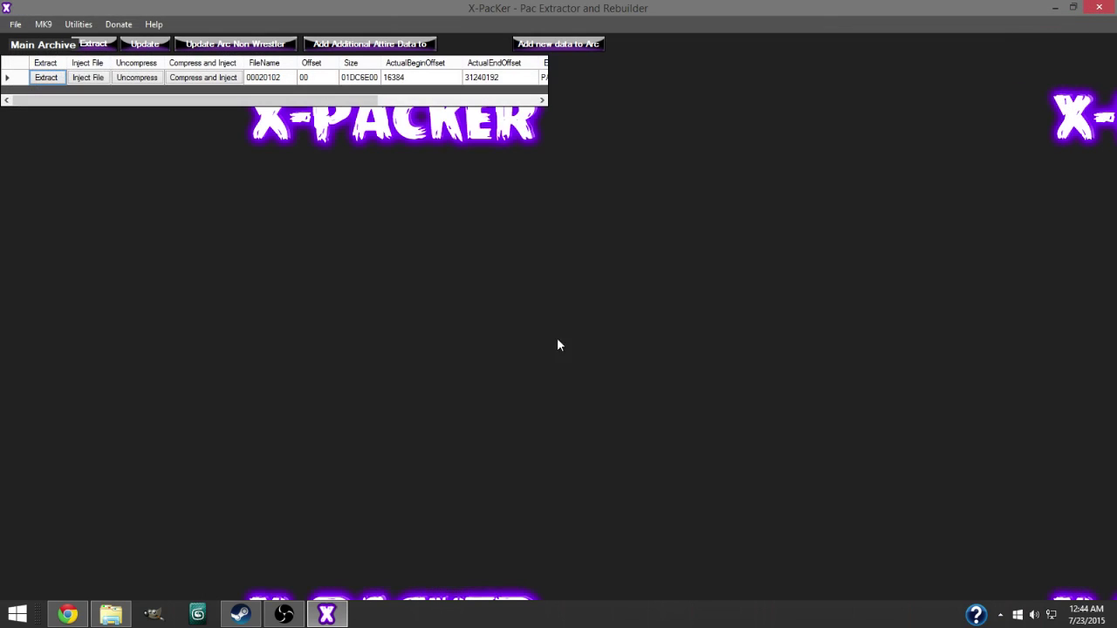
Step: Open the extracted 00020102.pac from the Santino folder as a PC PACH File
mouse_move(26, 42)
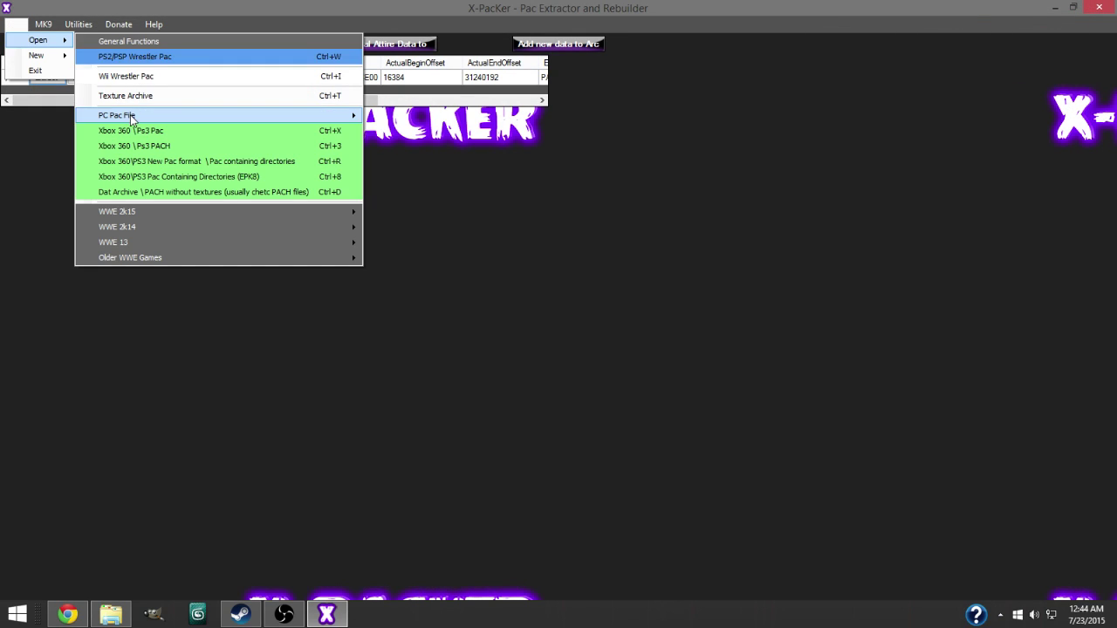
mouse_move(133, 117)
left_click(408, 133)
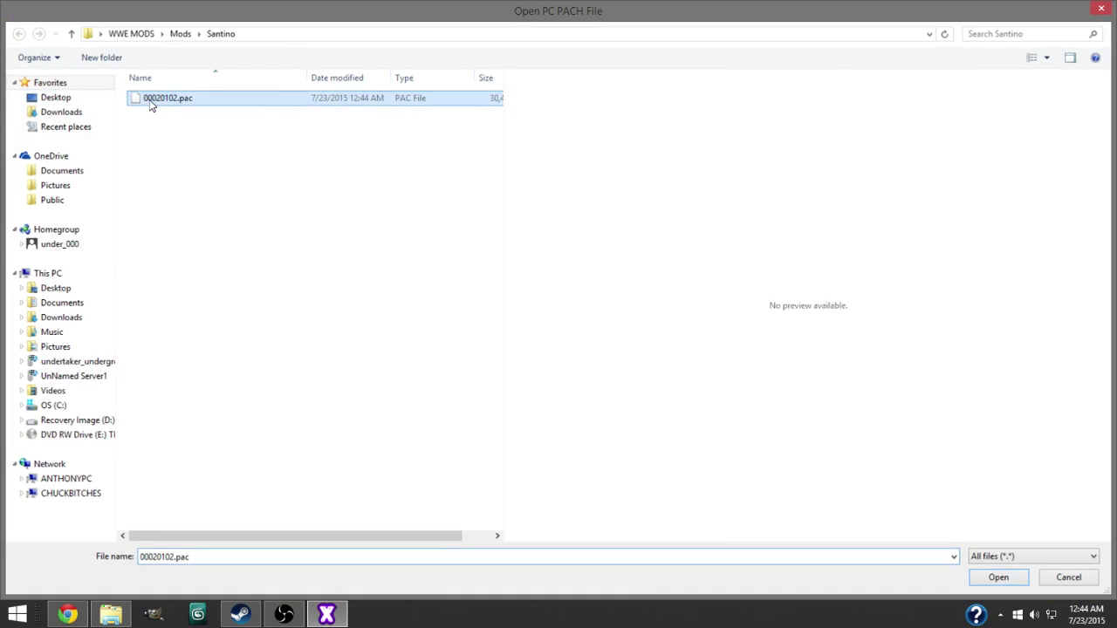
double_click(157, 98)
Step: Uncompress entry 0000 of the archive into the Santino folder
left_click(142, 77)
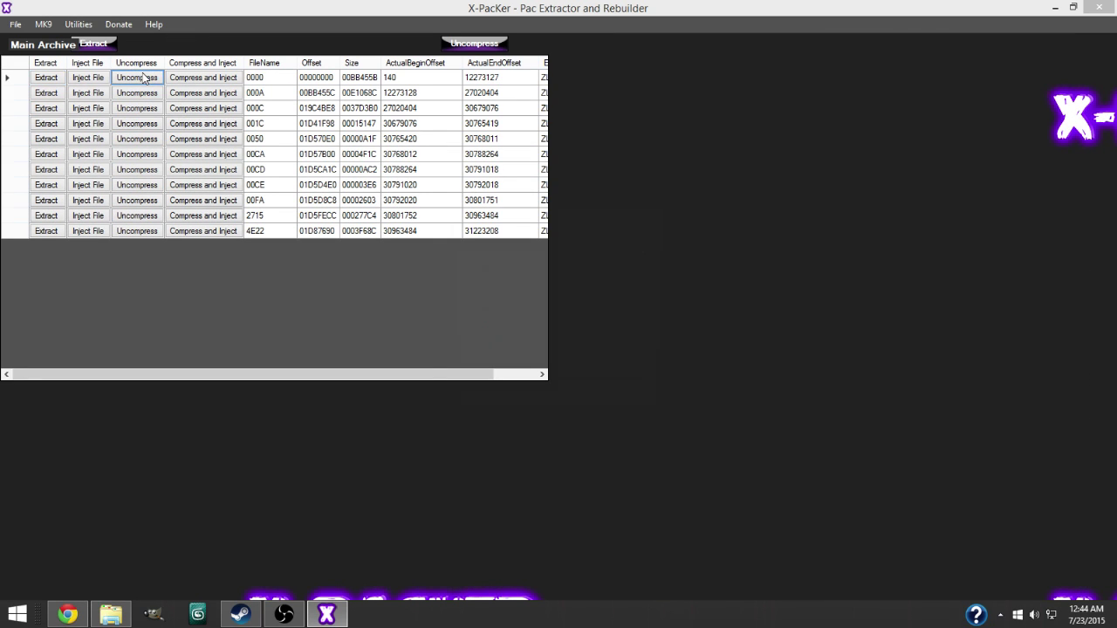
left_click_drag(652, 290, 661, 341)
left_click(512, 372)
left_click(504, 315)
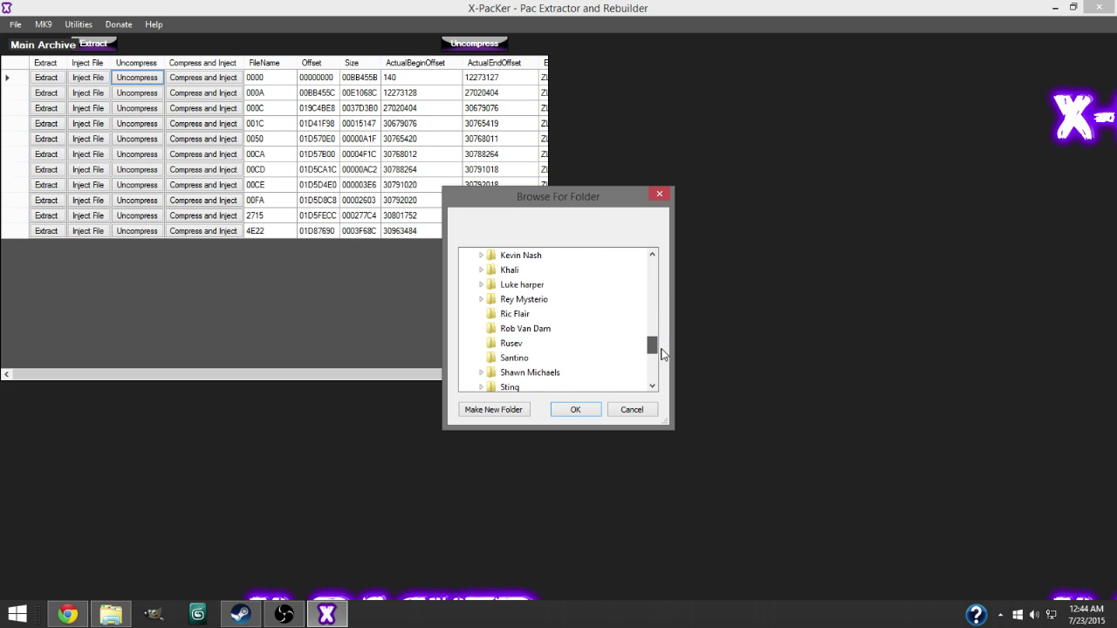
left_click(575, 409)
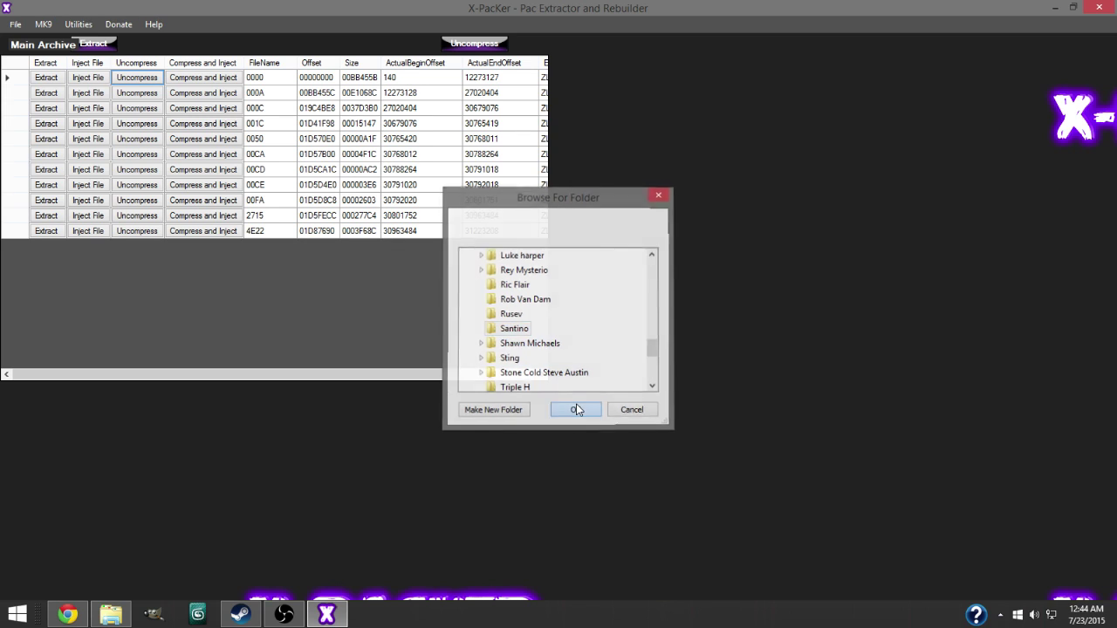
Step: Switch to File Explorer and open the Santino folder in WWE MODS > Mods on the Desktop
left_click(106, 614)
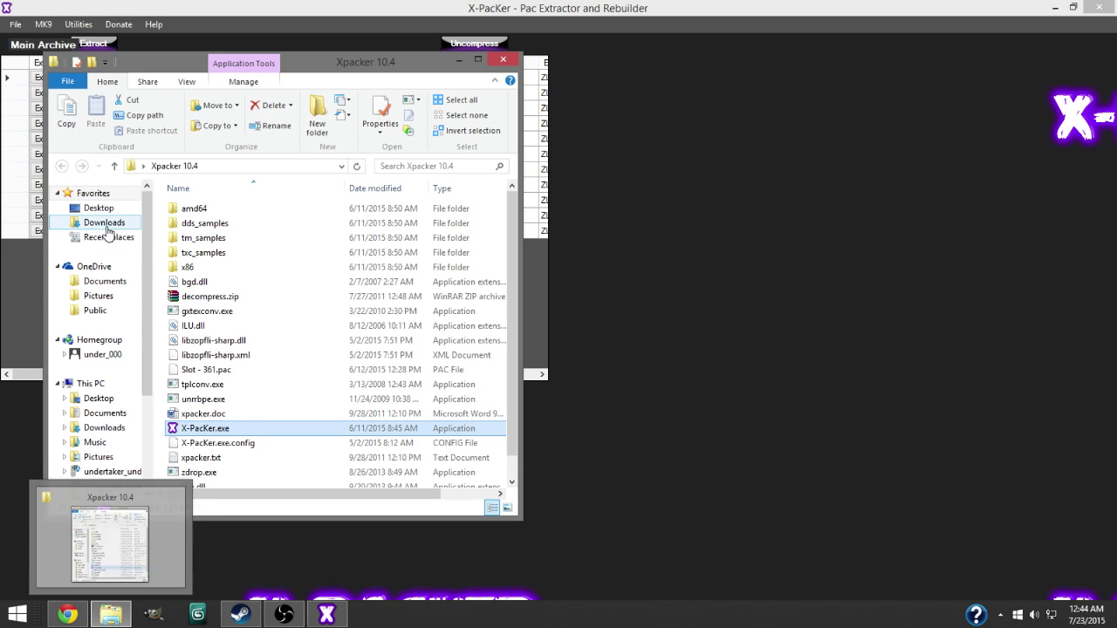
left_click(100, 209)
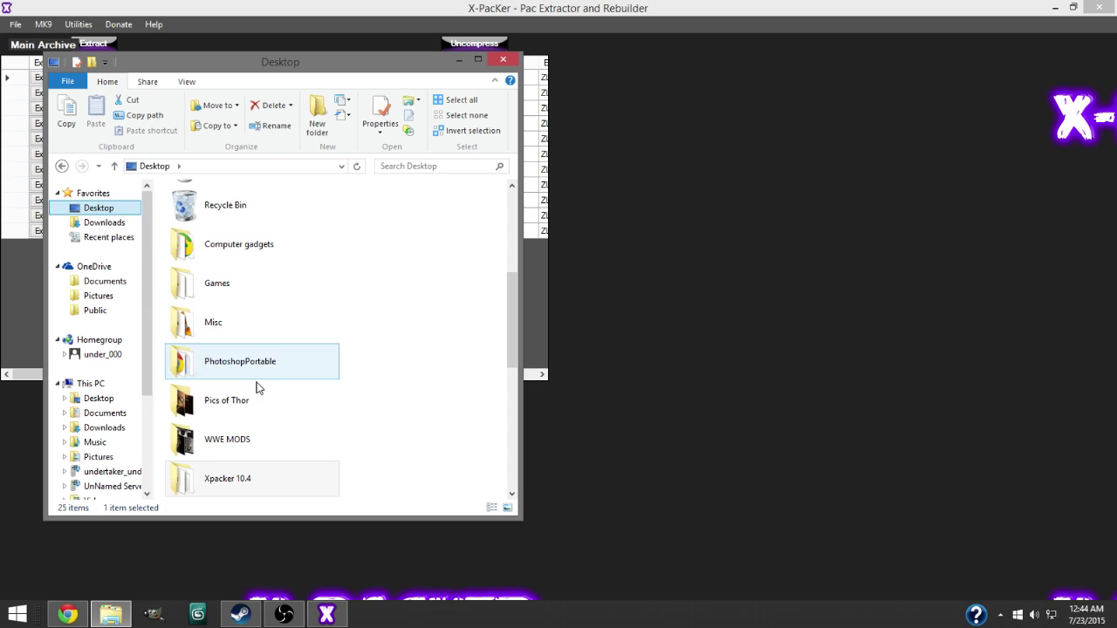
left_click_drag(517, 317, 498, 351)
double_click(244, 331)
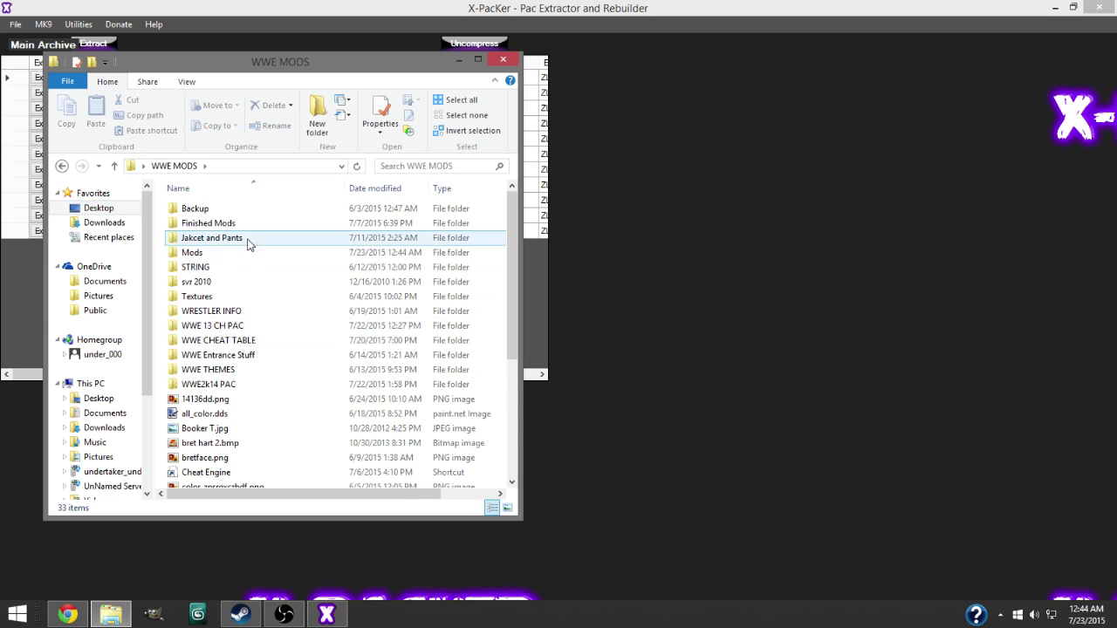
double_click(233, 254)
left_click_drag(518, 235, 511, 345)
left_click(245, 378)
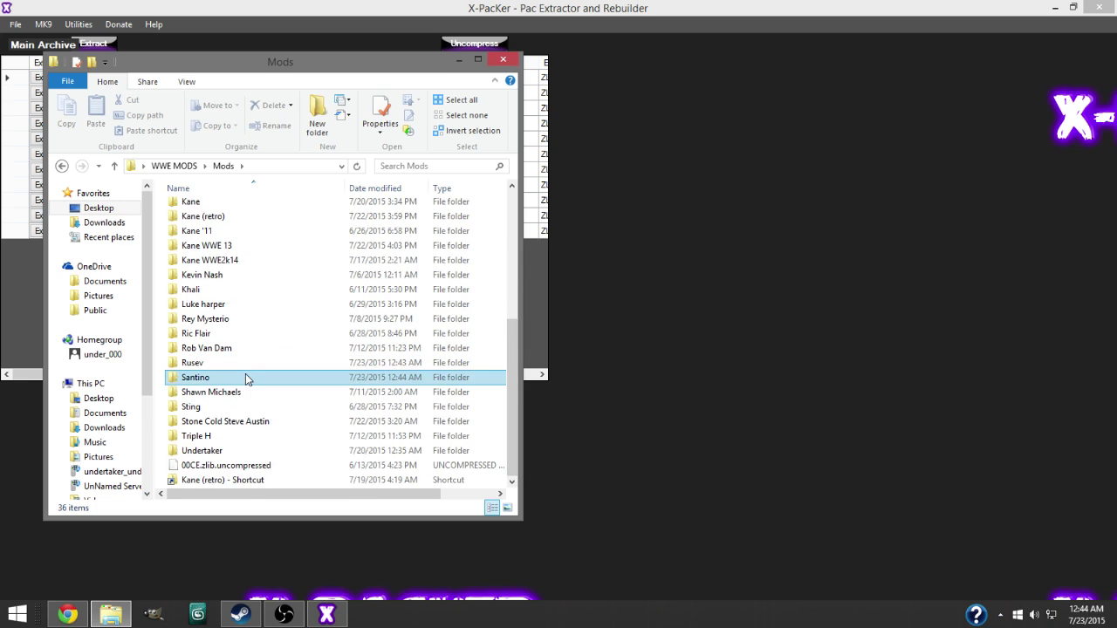
double_click(245, 378)
Step: Rename 0000.zlib.uncompressed in the Santino folder to 0000.yobj, accepting the extension change
left_click(189, 214)
key("Delete")
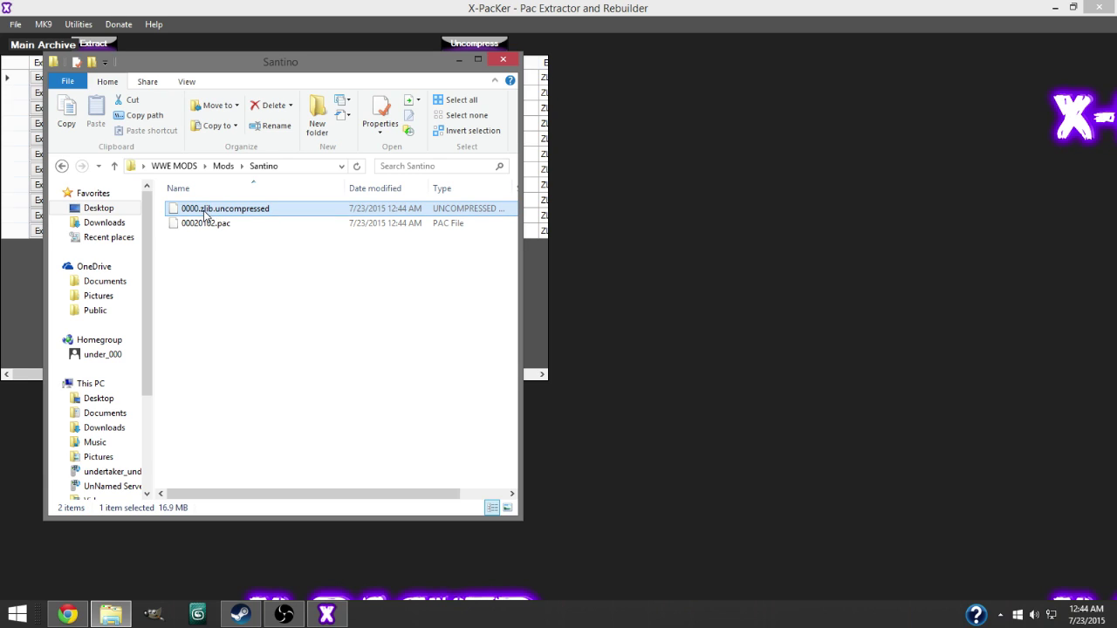
type("yobj")
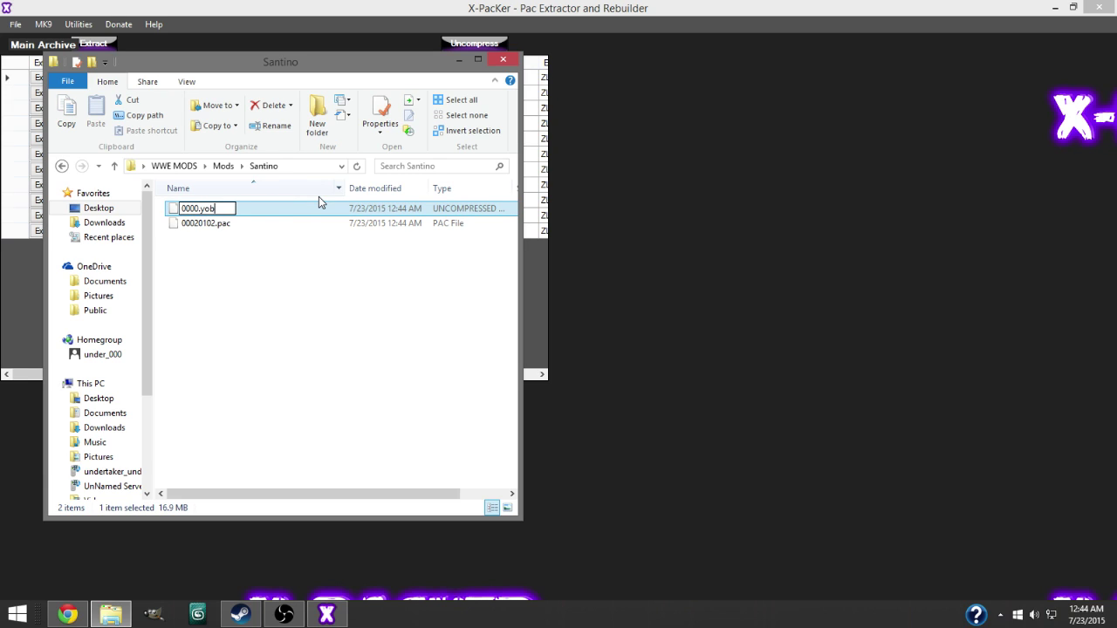
key("Return")
key("Return")
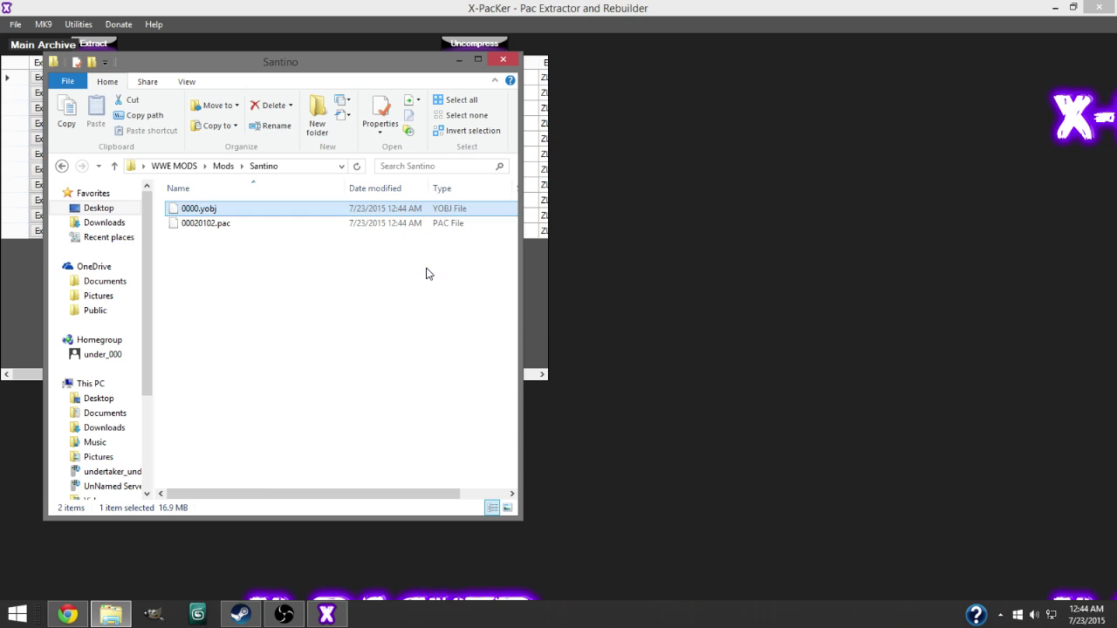
Step: Switch to X-Rey, open 0000.yobj from the Santino folder in Mods and preview Object18
left_click(459, 60)
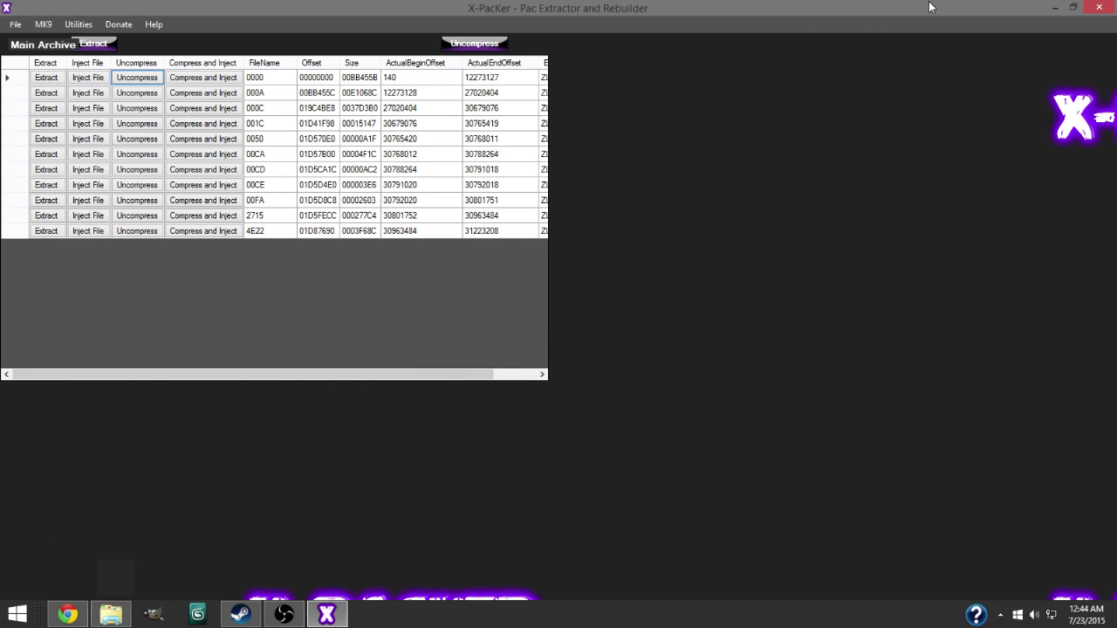
left_click(1056, 8)
left_click(1056, 7)
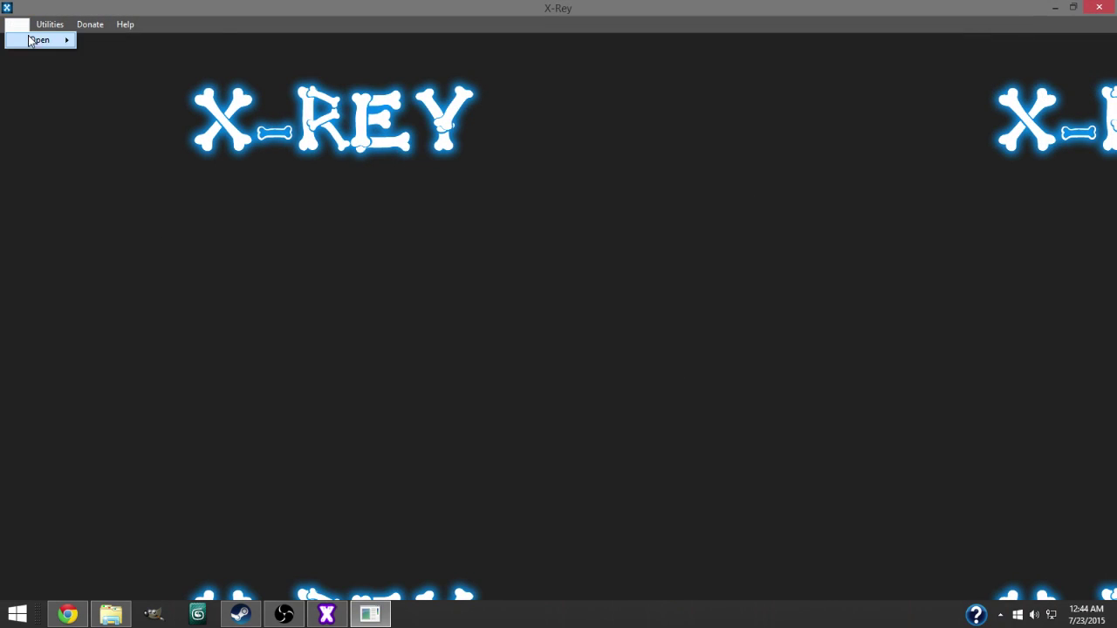
left_click(101, 39)
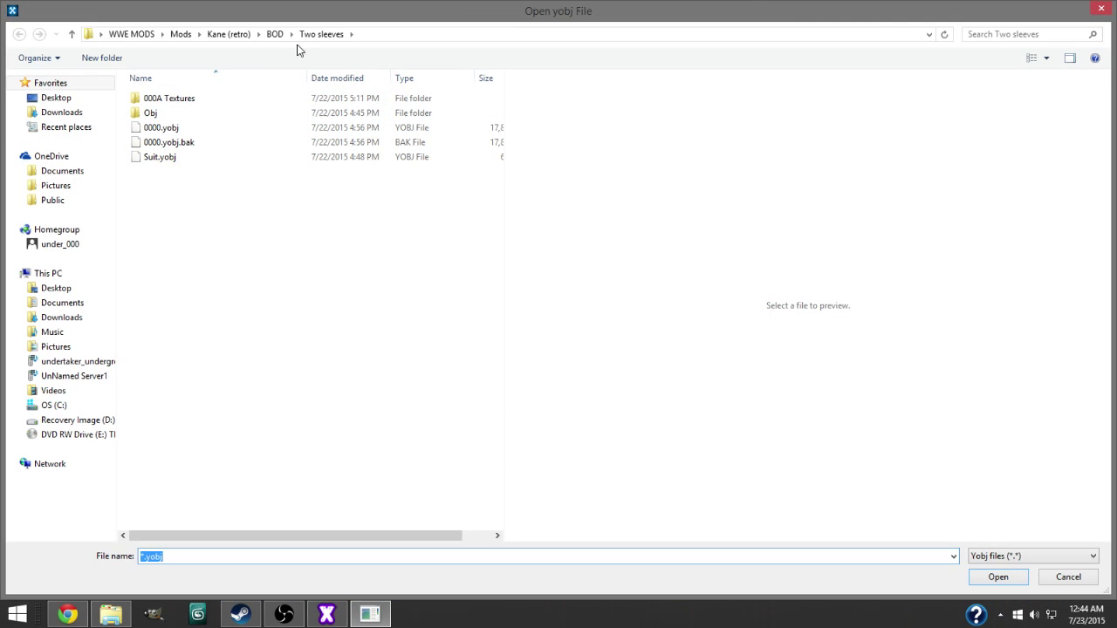
left_click(181, 34)
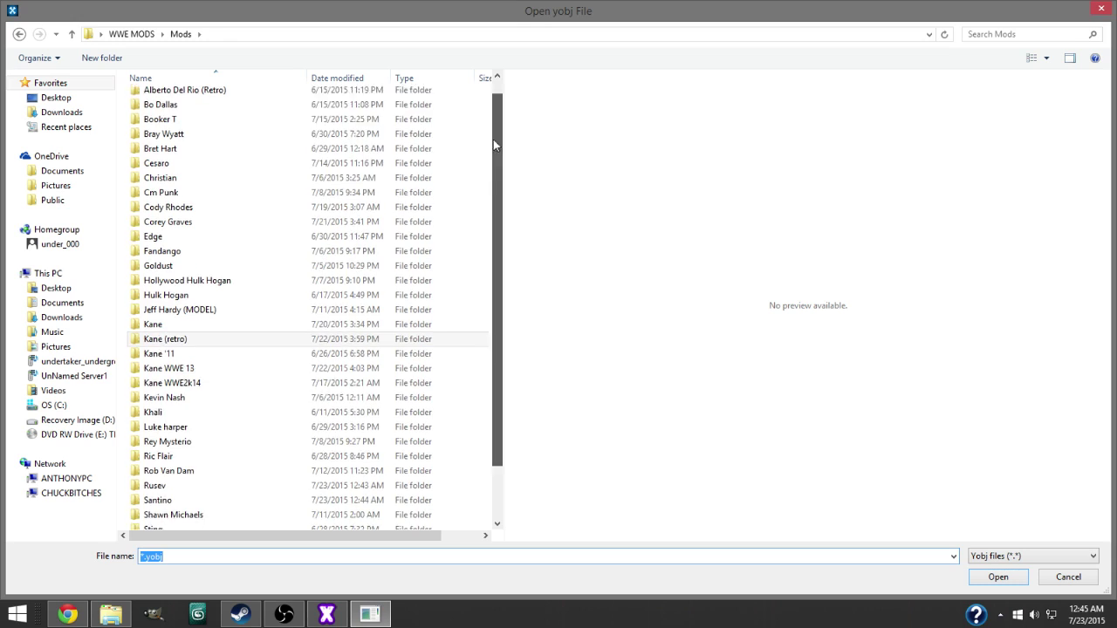
scroll(245, 411, "down", 2)
double_click(158, 434)
double_click(188, 98)
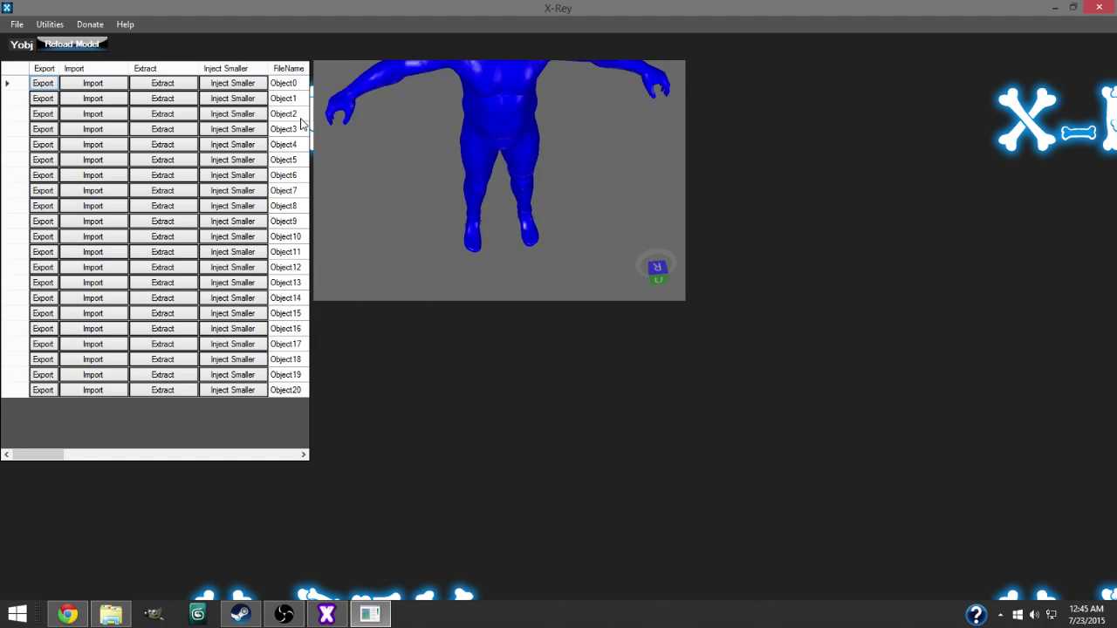
left_click(283, 359)
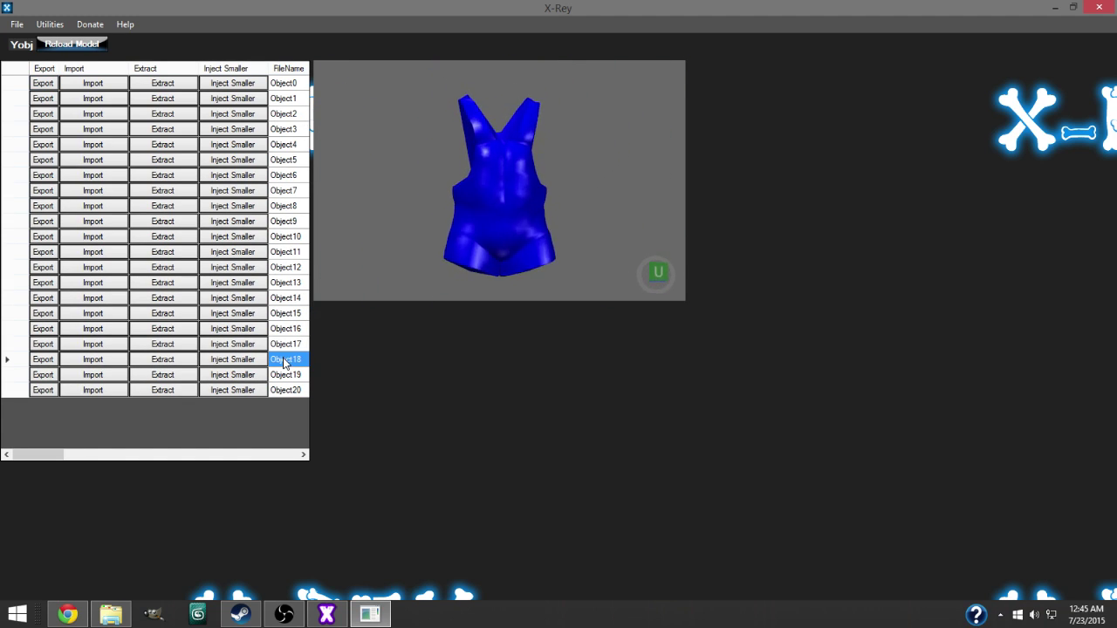
Step: Preview Object19 and Object20 of the model, viewing Object20 from another angle
left_click(284, 373)
left_click(284, 389)
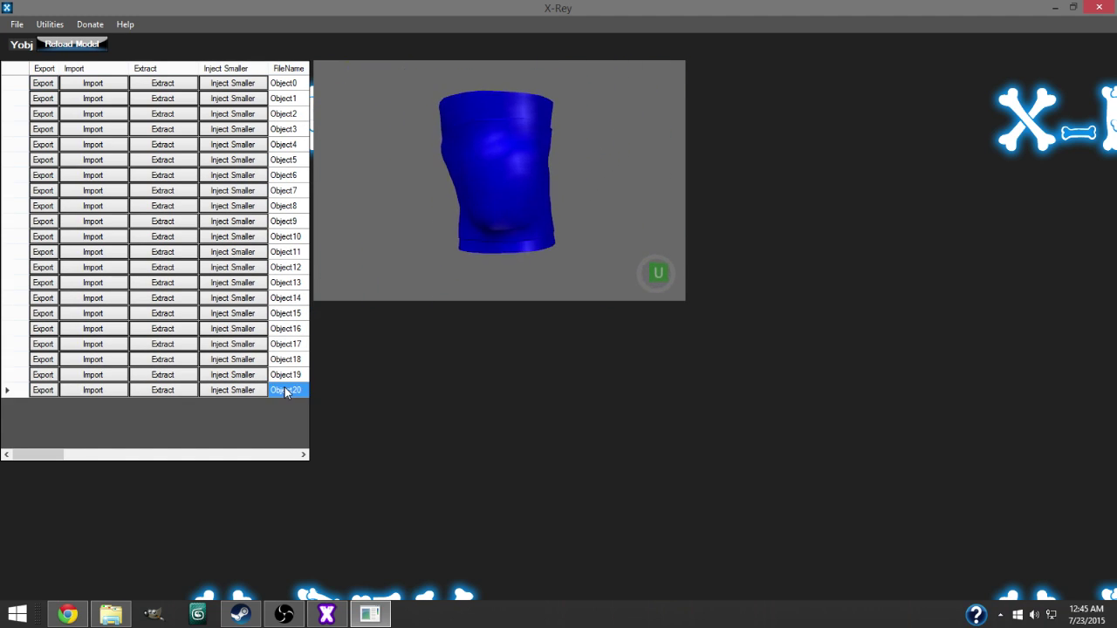
left_click_drag(467, 200, 563, 205)
Step: Extract Object20 into the Santino folder under WWE MODS > Mods on the Desktop
mouse_move(35, 453)
left_mouse_down()
mouse_move(68, 450)
mouse_move(56, 451)
left_mouse_up()
left_click(95, 391)
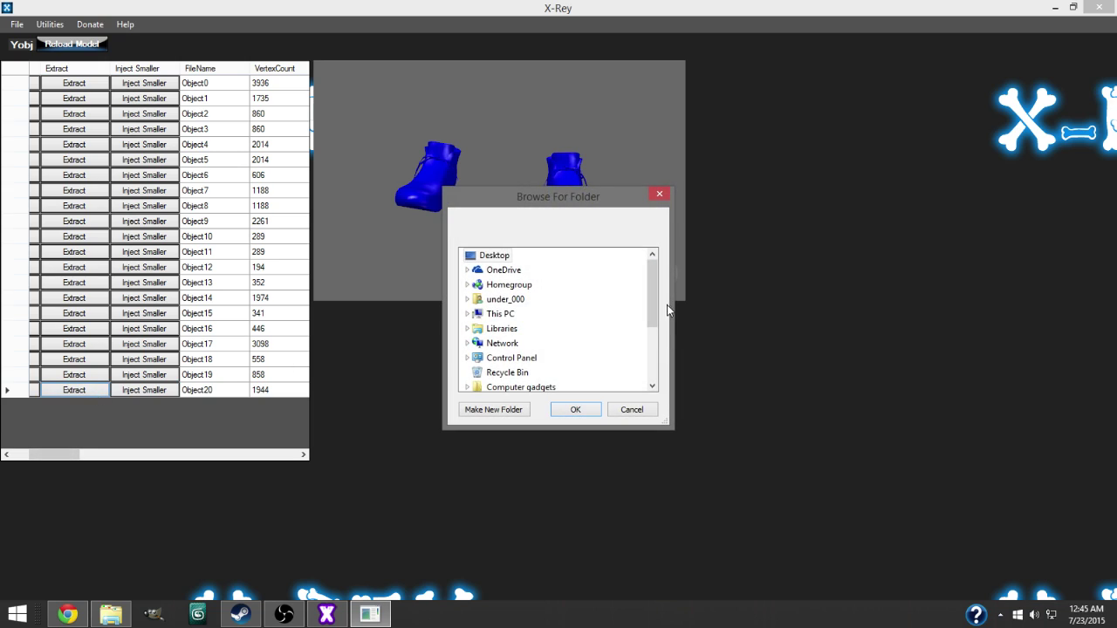
scroll(657, 311, "down", 2)
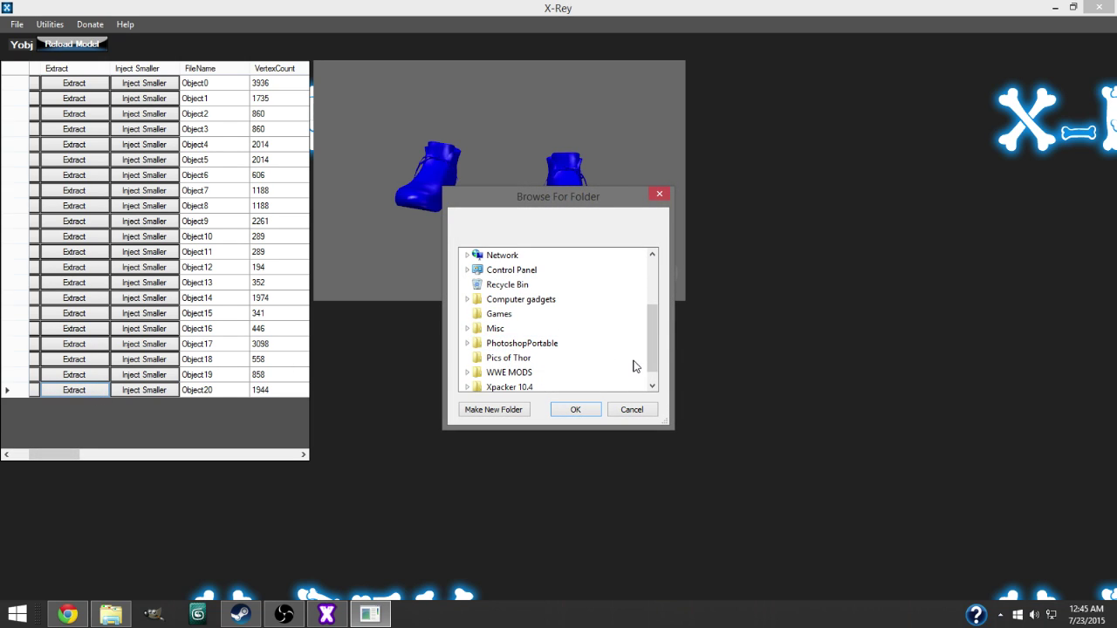
left_click_drag(654, 356, 654, 369)
double_click(509, 358)
double_click(504, 314)
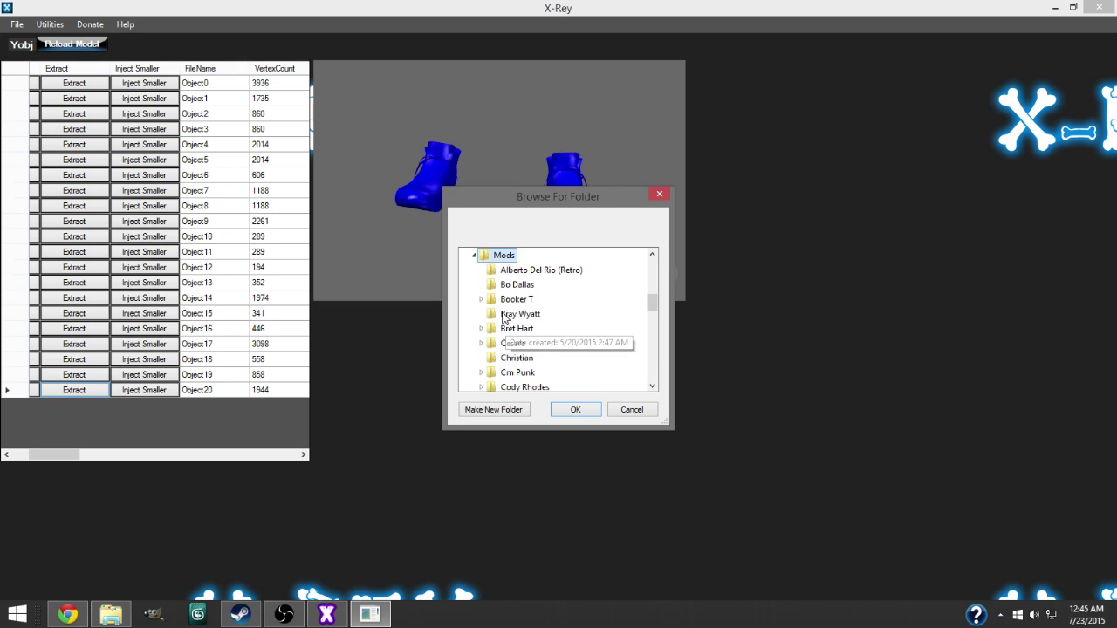
left_click_drag(654, 310, 654, 350)
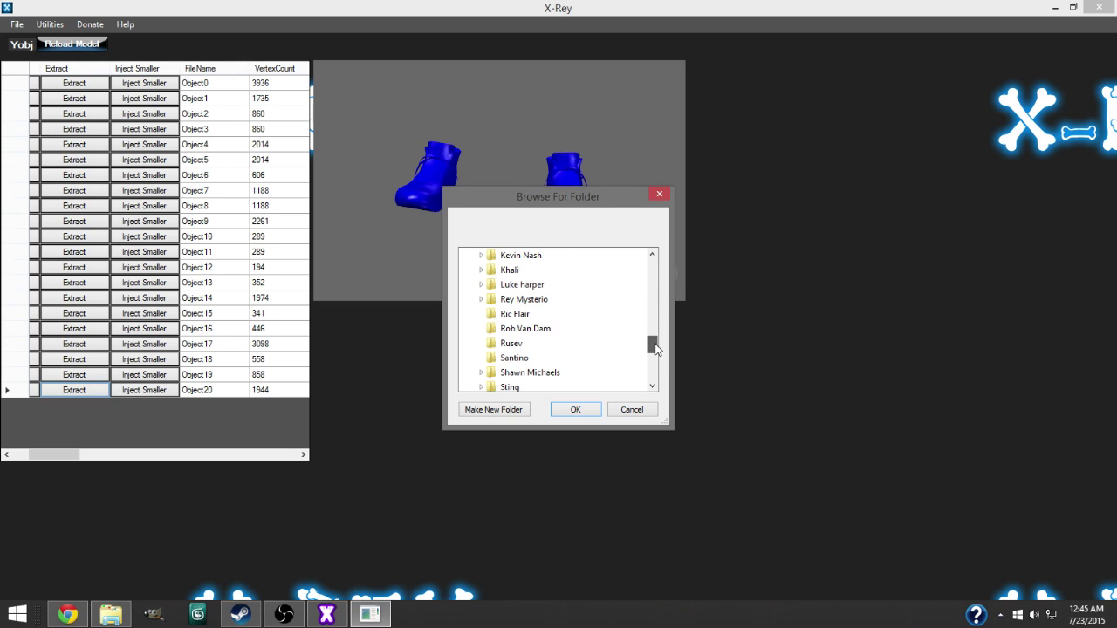
left_click(515, 357)
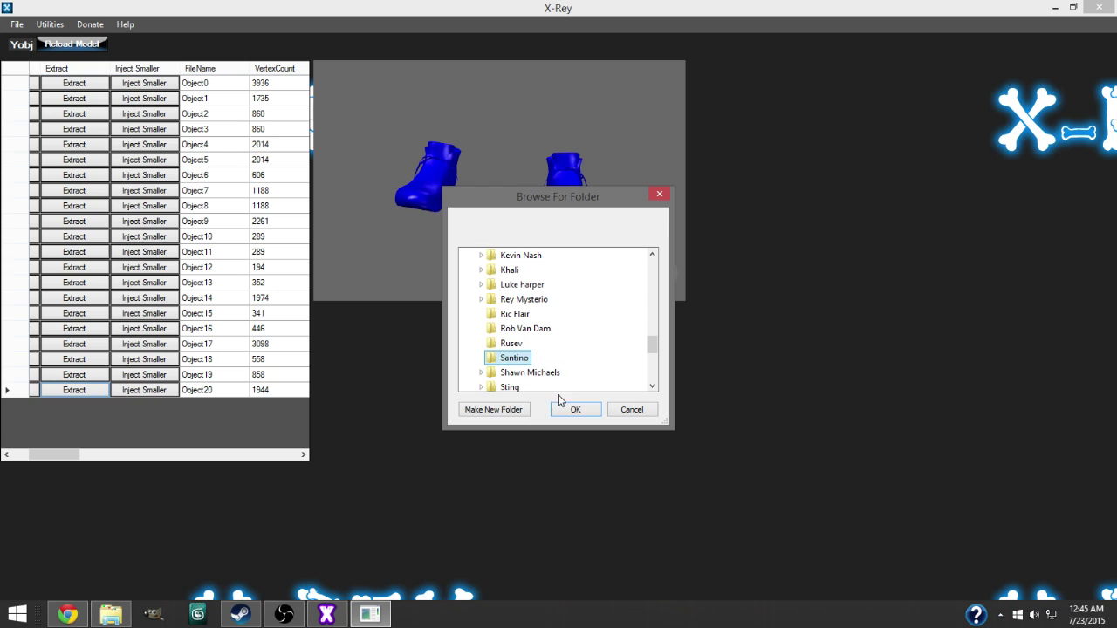
left_click(577, 412)
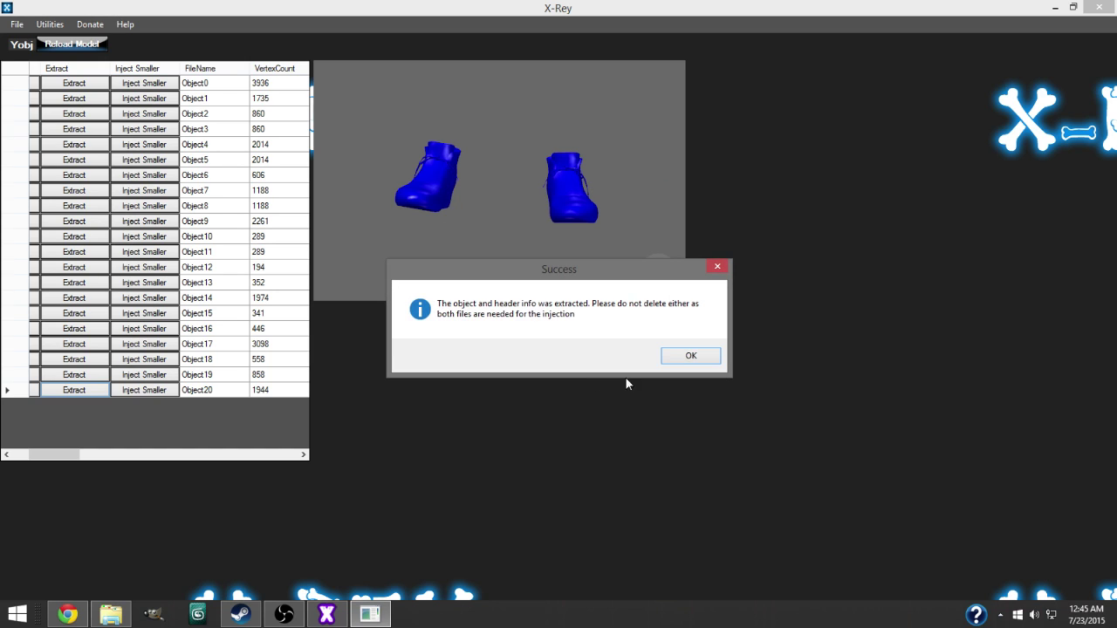
left_click(690, 355)
Step: Extract Object0 into the same Santino folder
left_click(74, 83)
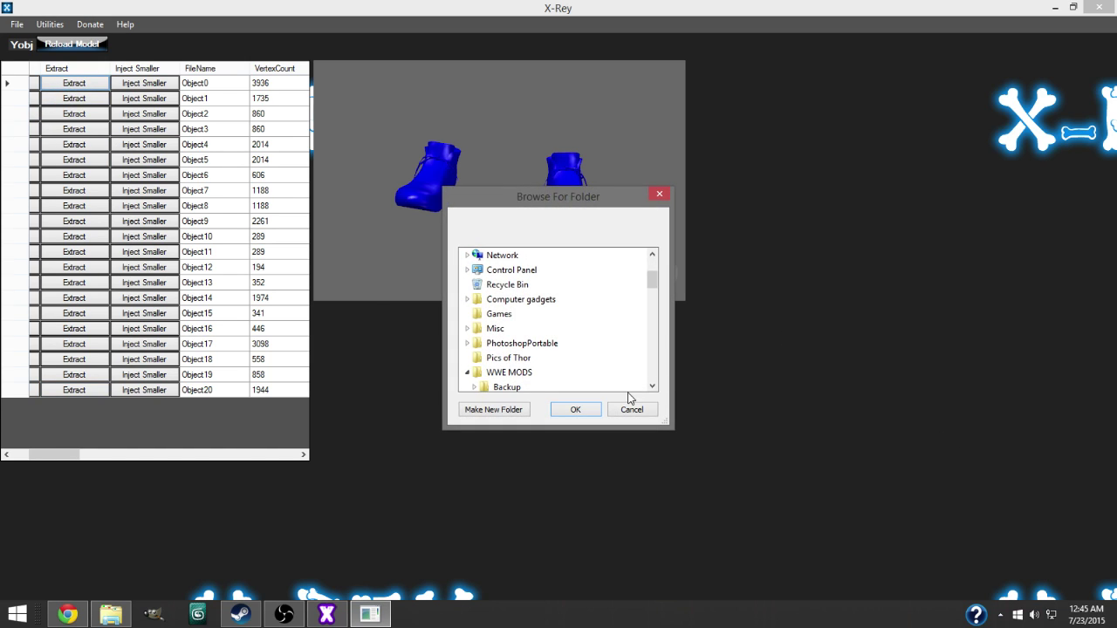
left_click(576, 411)
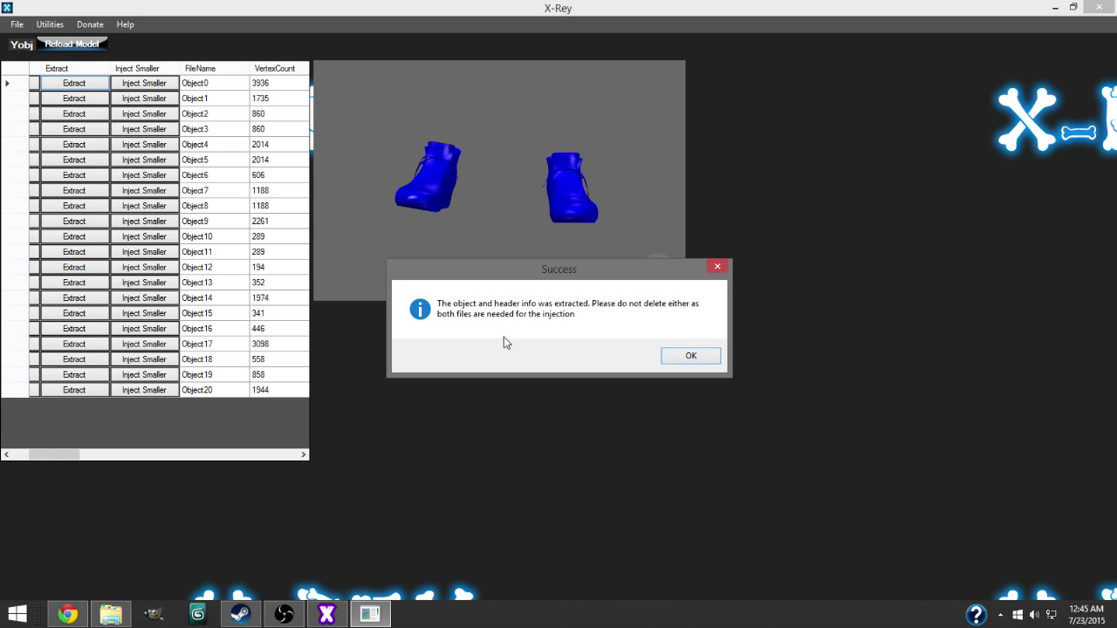
left_click(677, 354)
Step: Preview Object0 and examine its shape
left_click(231, 88)
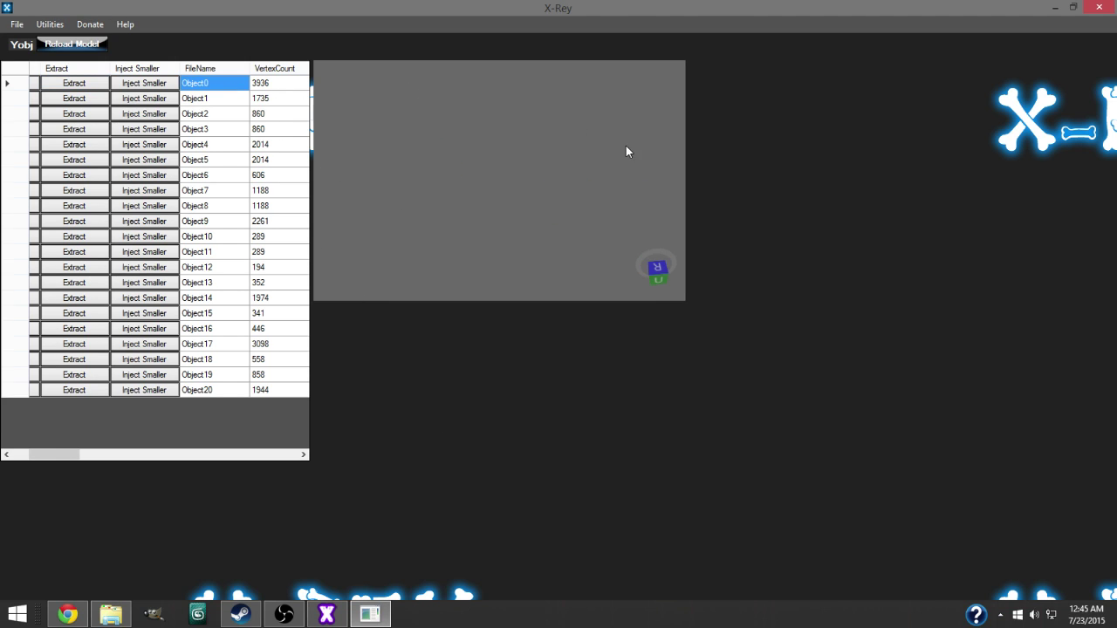
left_click_drag(457, 110, 487, 146)
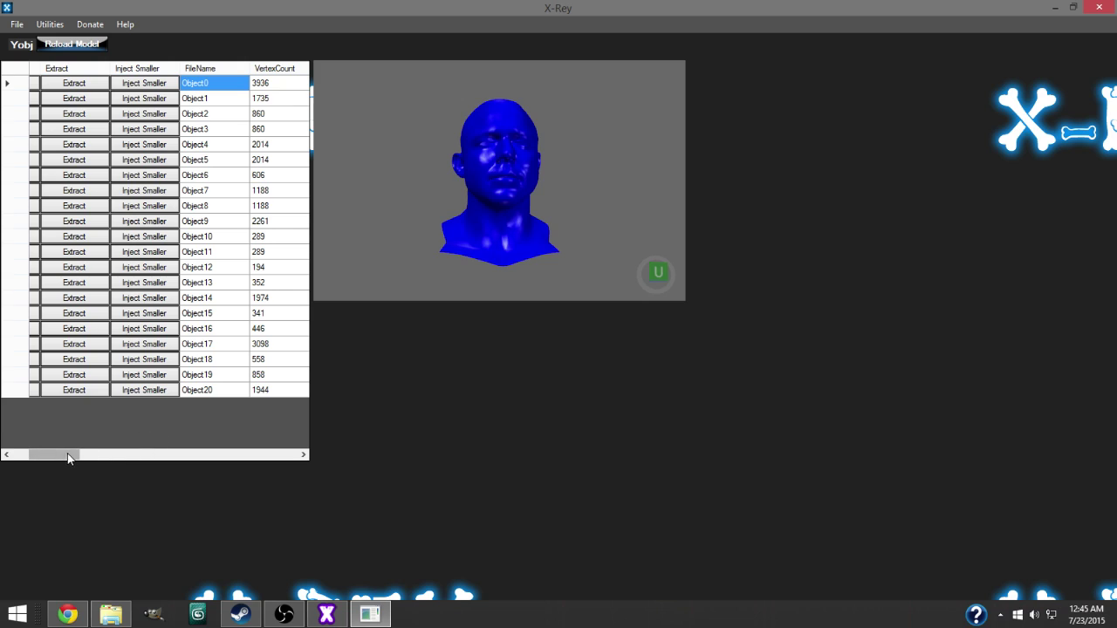
left_click_drag(68, 454, 51, 453)
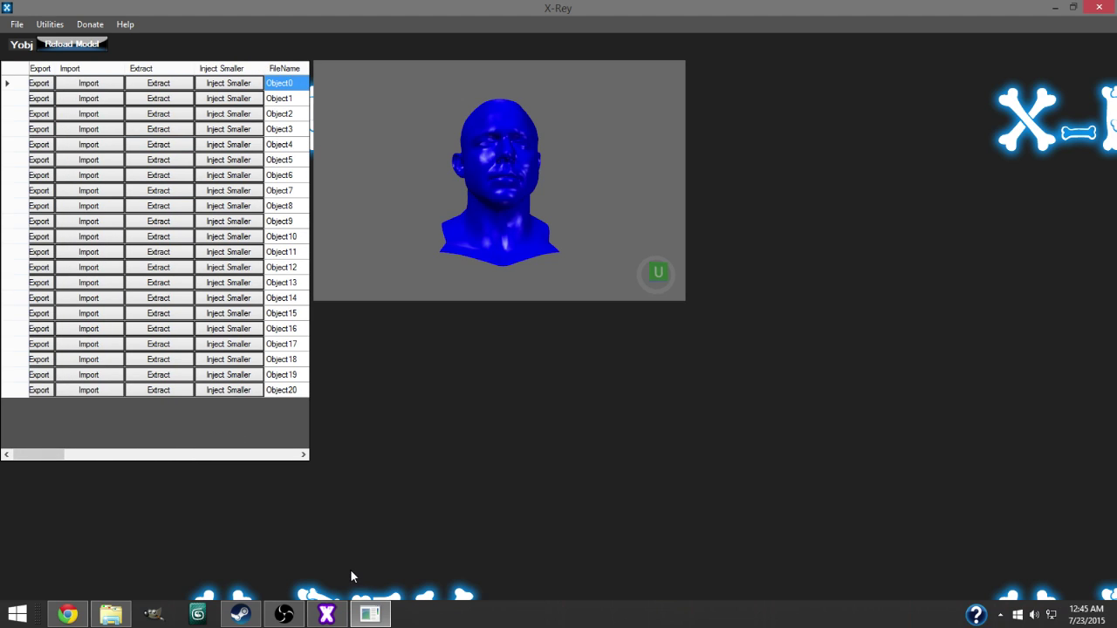
Step: Minimize X-Rey and launch the HxD hex editor
left_click(367, 611)
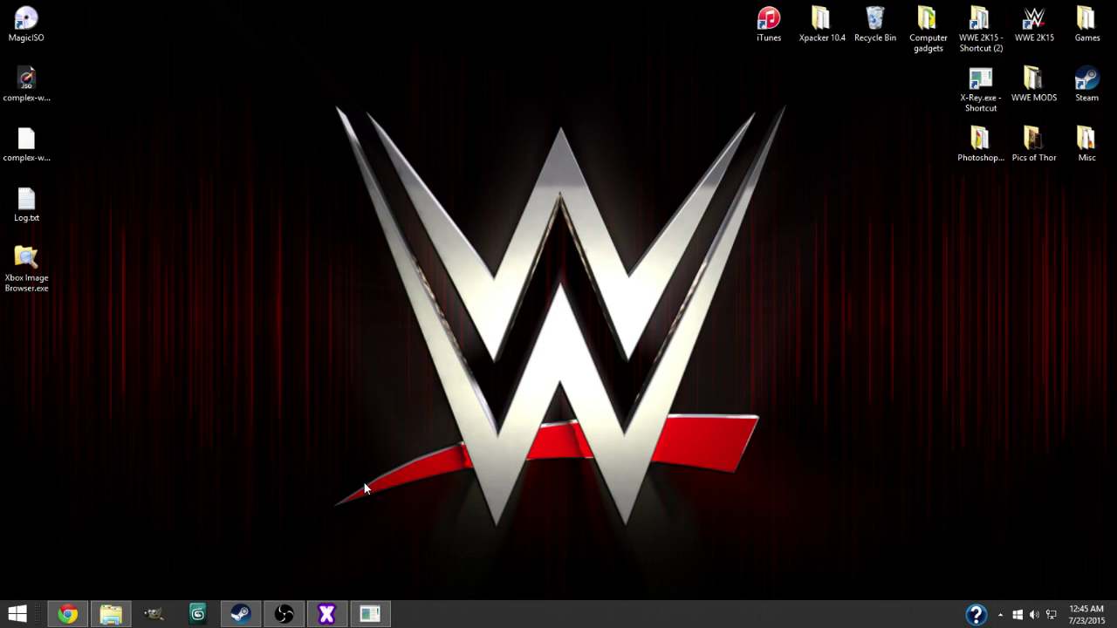
key("super")
type("hxd")
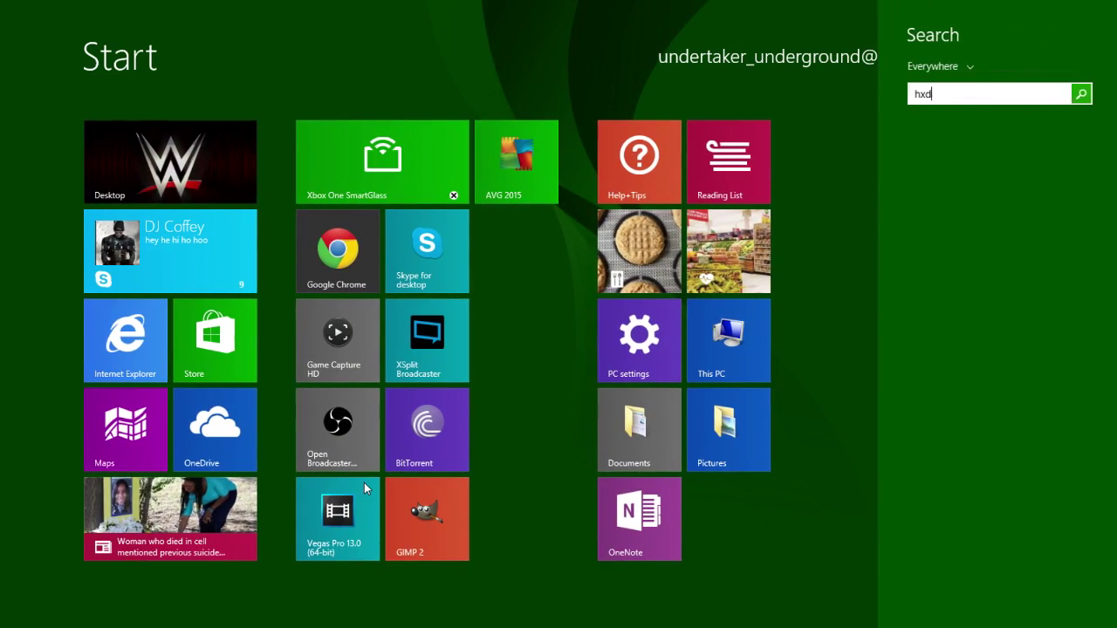
key("Return")
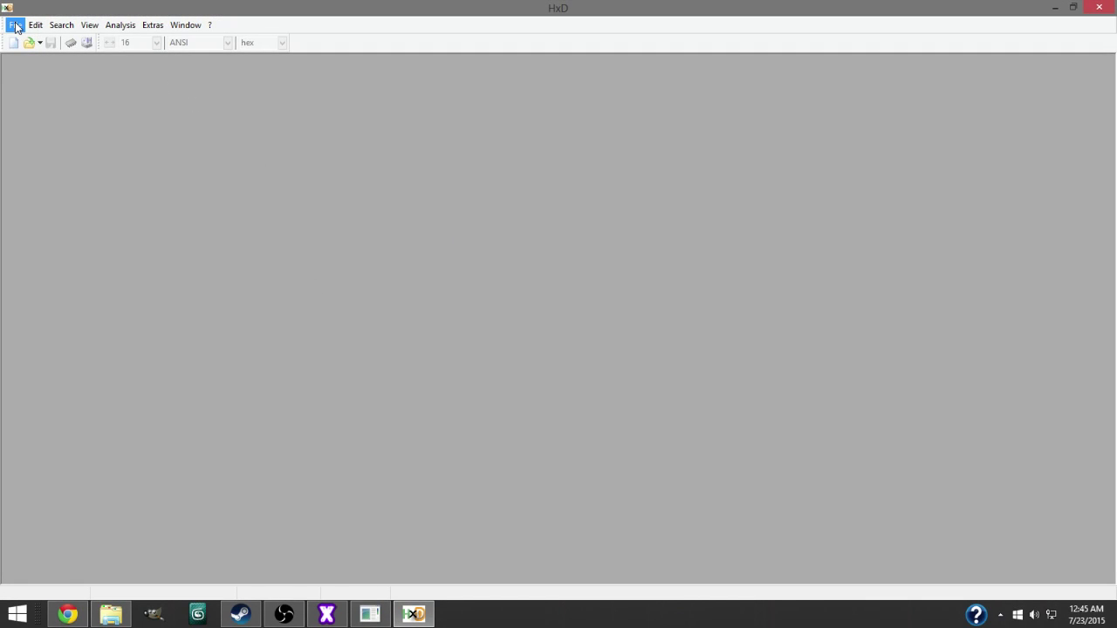
Step: Open 0000.yobj from the Santino folder under WWE MODS > Mods on the Desktop
left_click(15, 25)
left_click(21, 53)
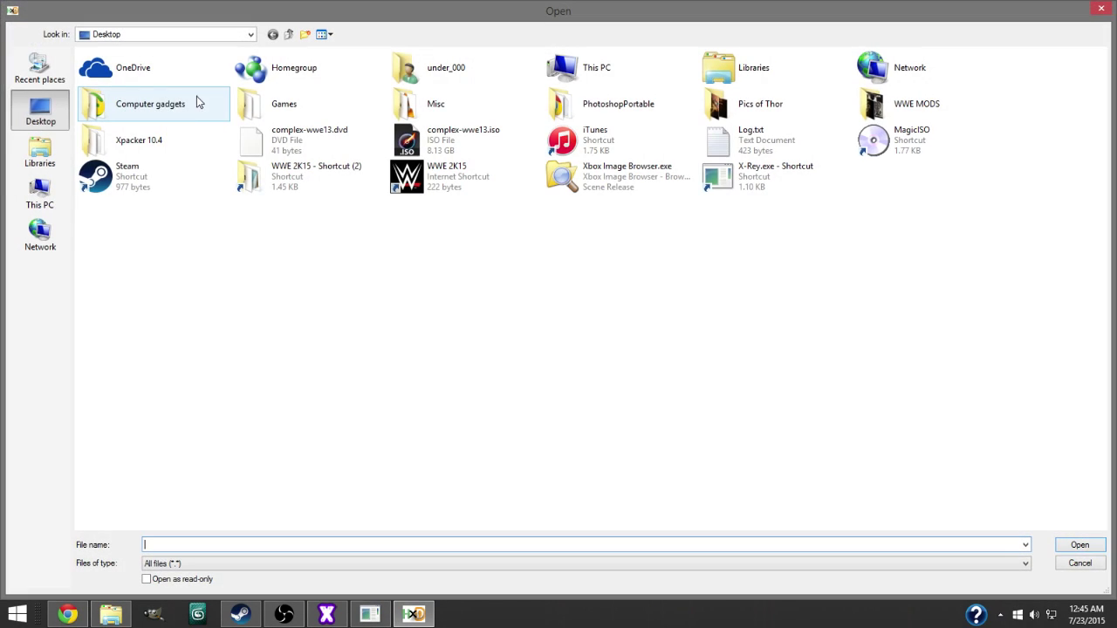
double_click(925, 104)
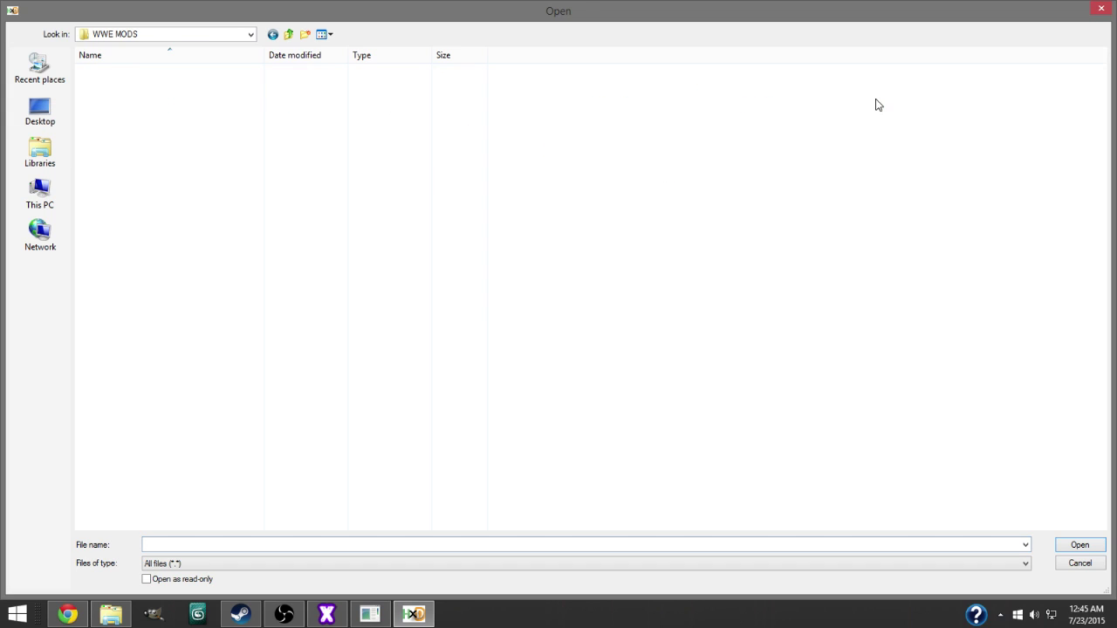
double_click(249, 110)
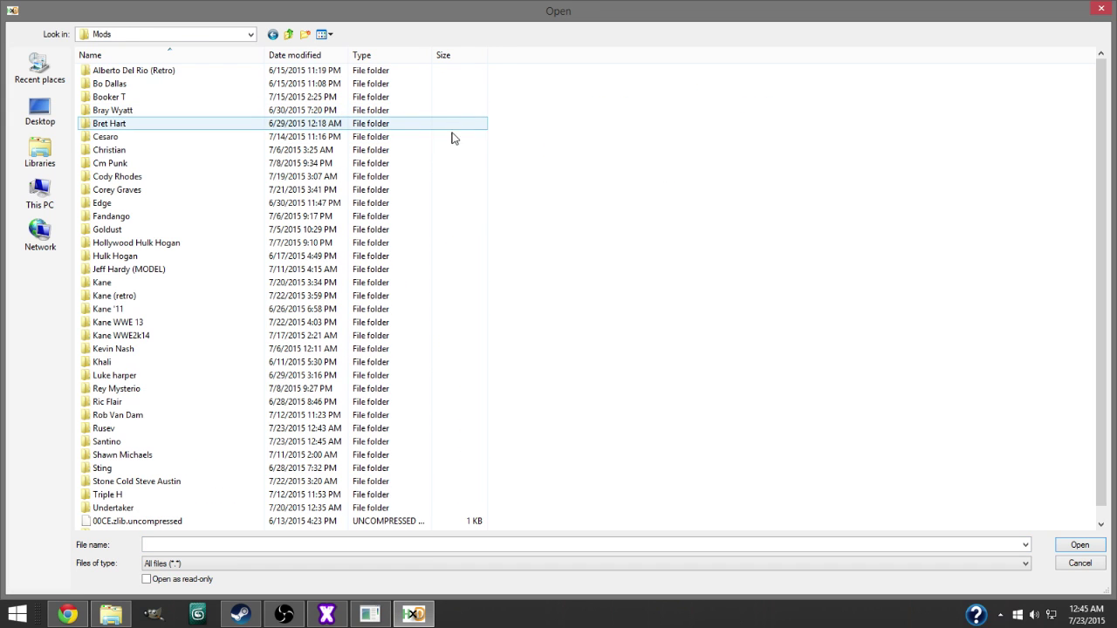
double_click(133, 443)
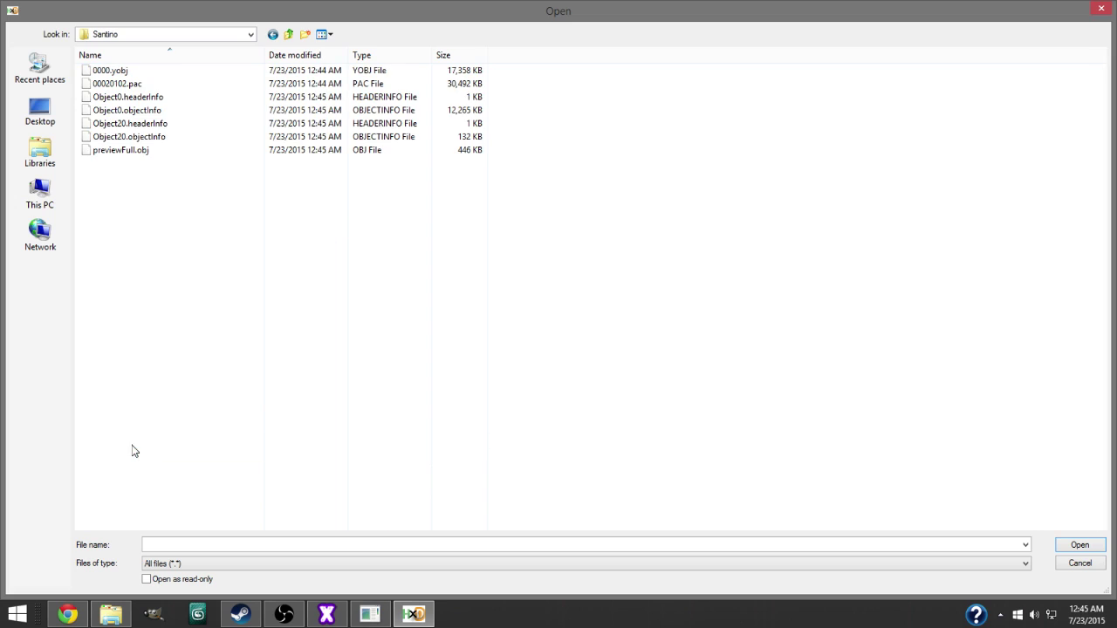
double_click(113, 71)
Step: Sort the Santino folder's files by type and open Object0.headerInfo and Object20.headerInfo together
left_click(28, 25)
left_click(48, 55)
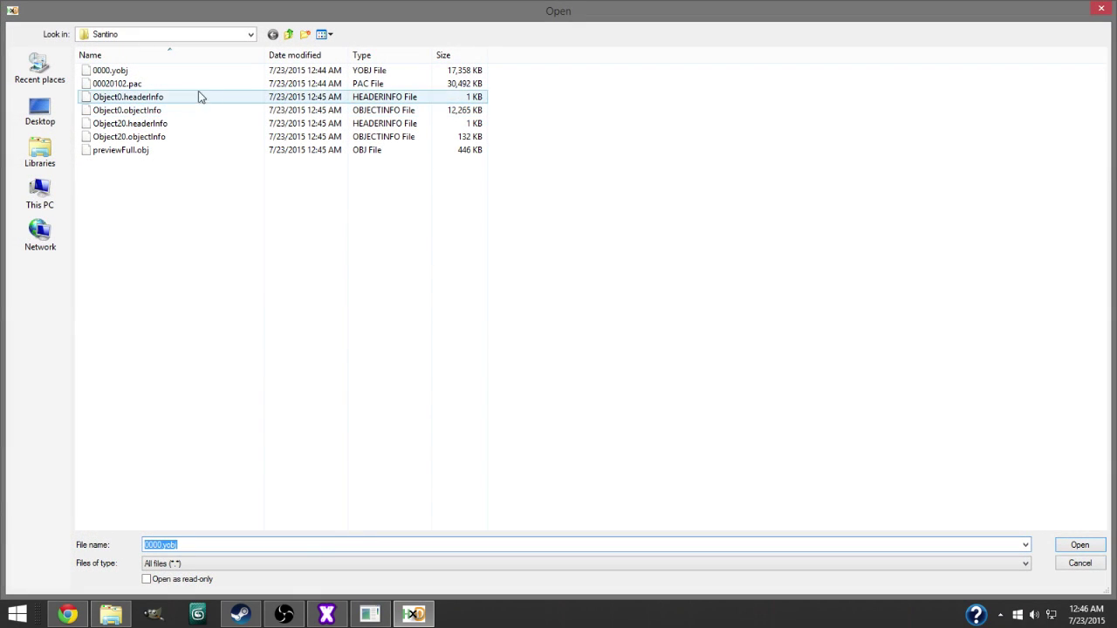
left_click(371, 57)
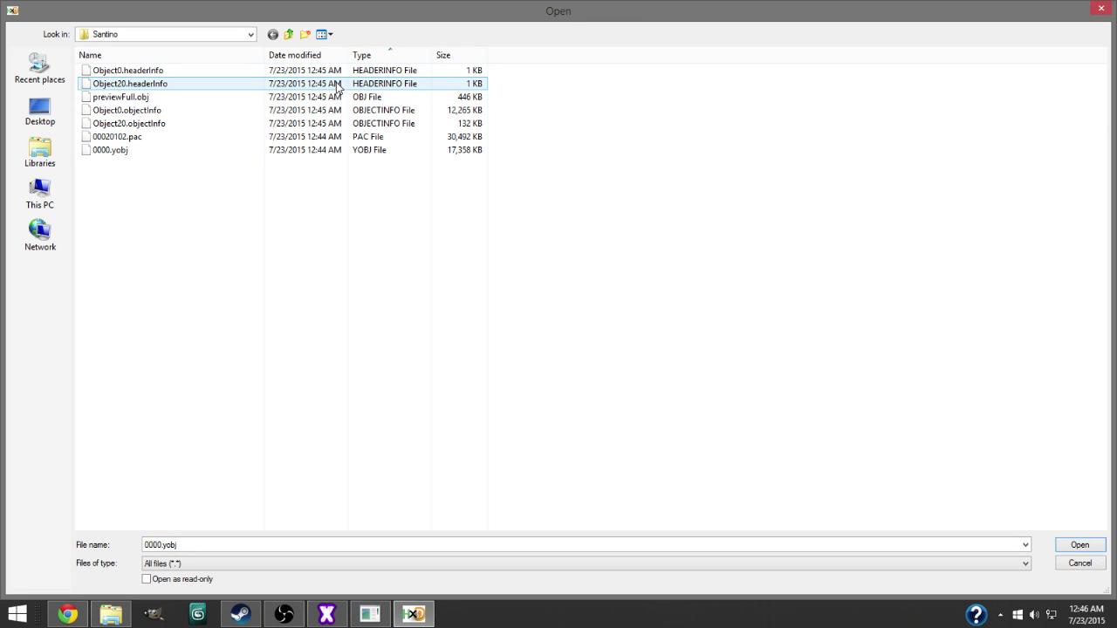
left_click(366, 85)
key("shift+Up")
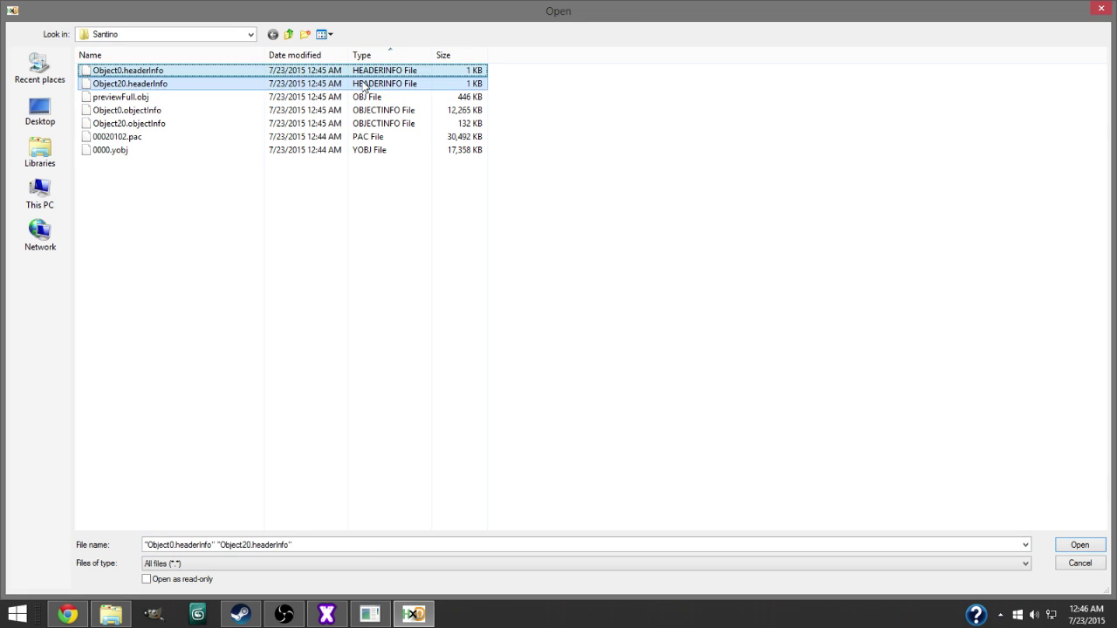
key("Return")
Step: Copy all the hex bytes of Object0.headerInfo
left_click(115, 62)
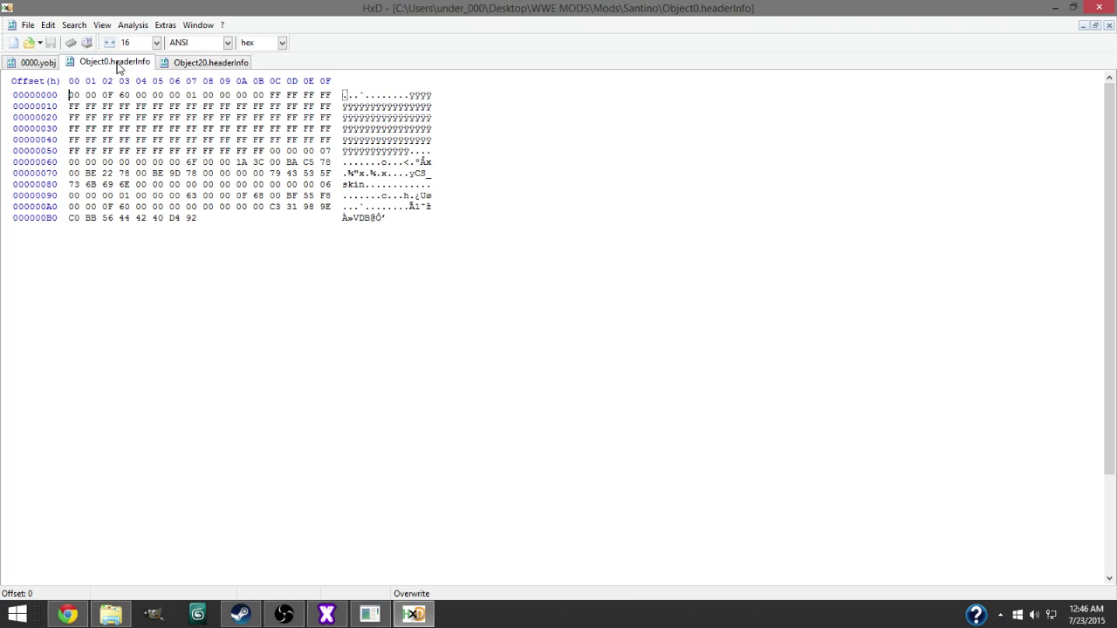
key("ctrl+a")
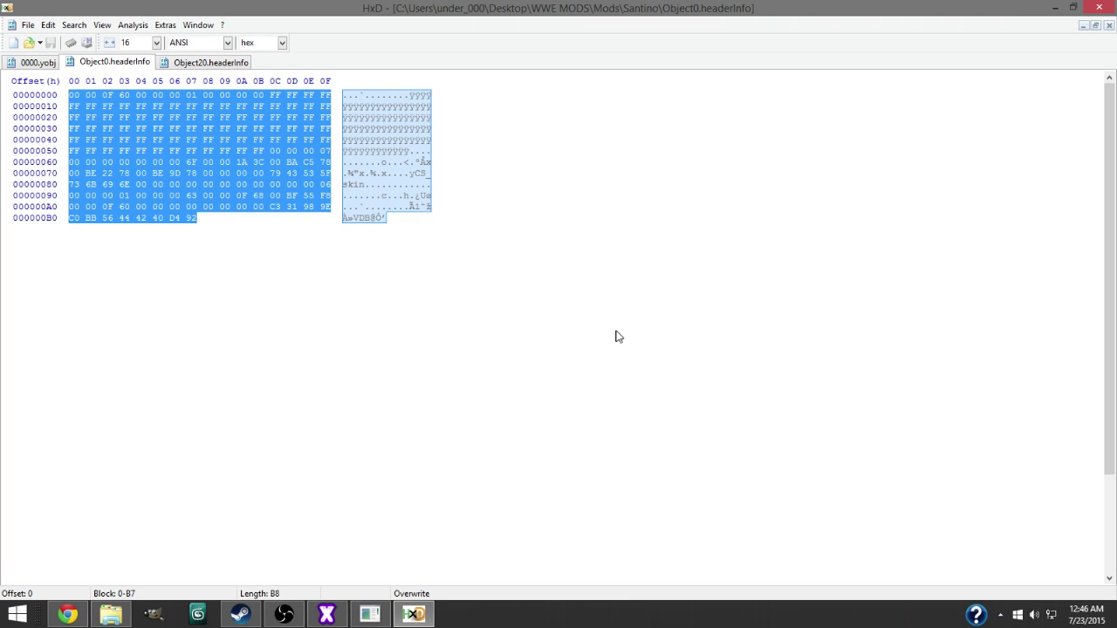
left_click(309, 219)
left_click_drag(236, 227, 56, 90)
Step: Search 0000.yobj forward for the copied Object0 header bytes, using the Hex-values datatype
left_click(35, 63)
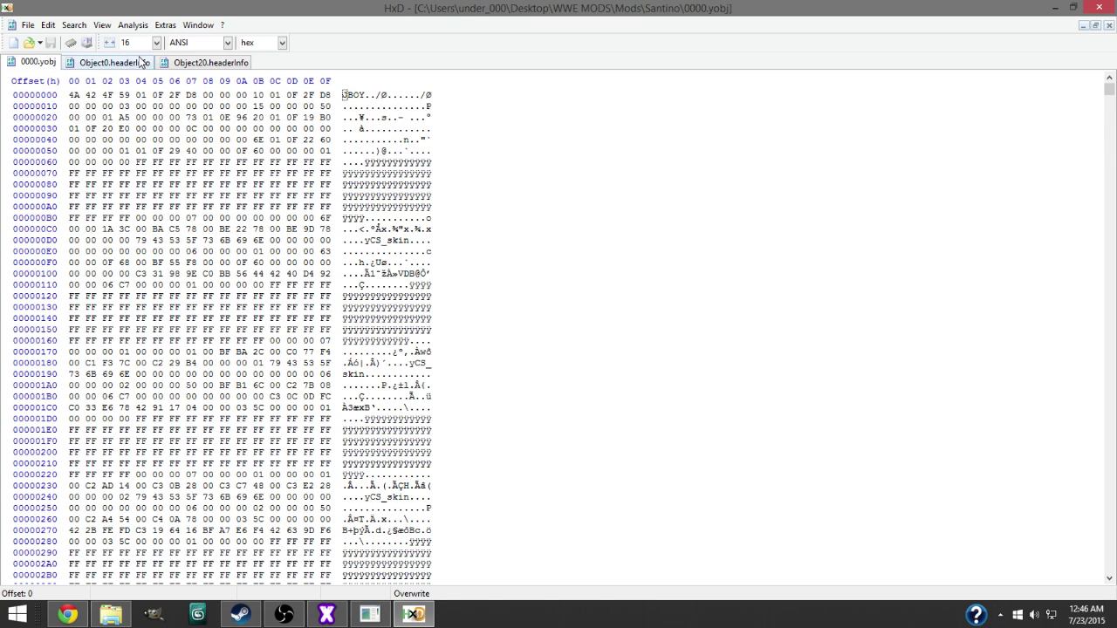
key("ctrl+f")
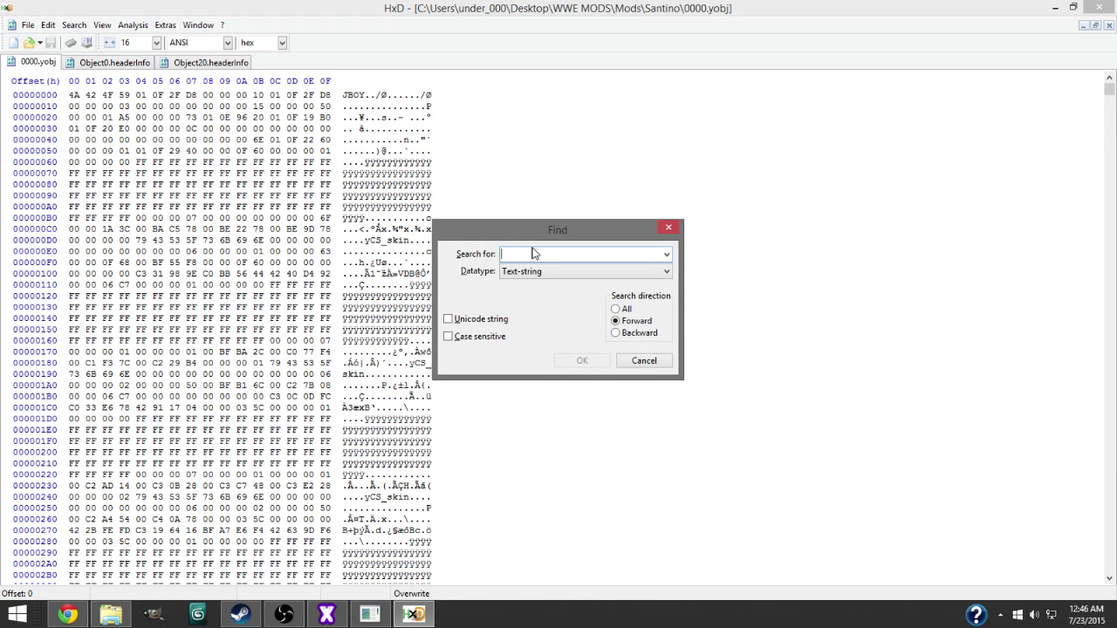
left_click(547, 272)
left_click(549, 299)
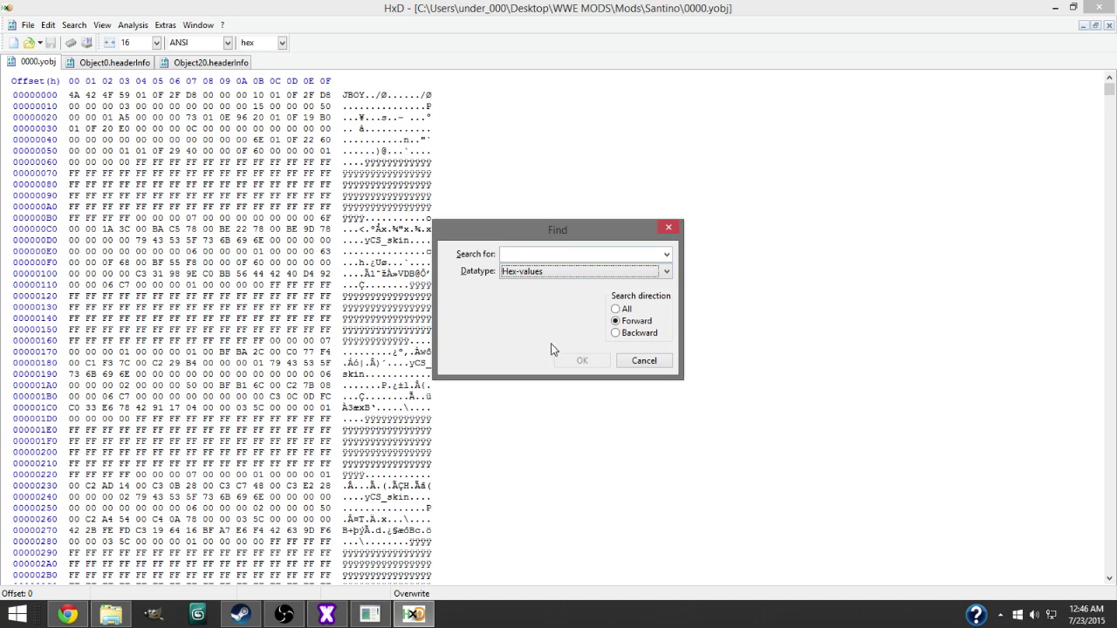
left_click(535, 254)
key("ctrl+v")
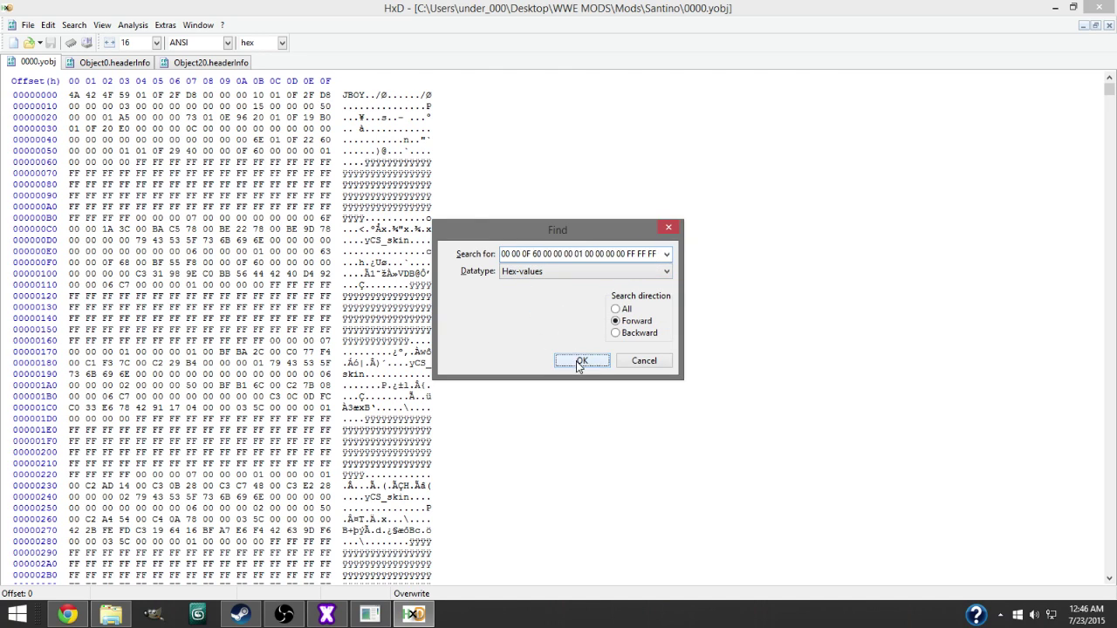
left_click(579, 361)
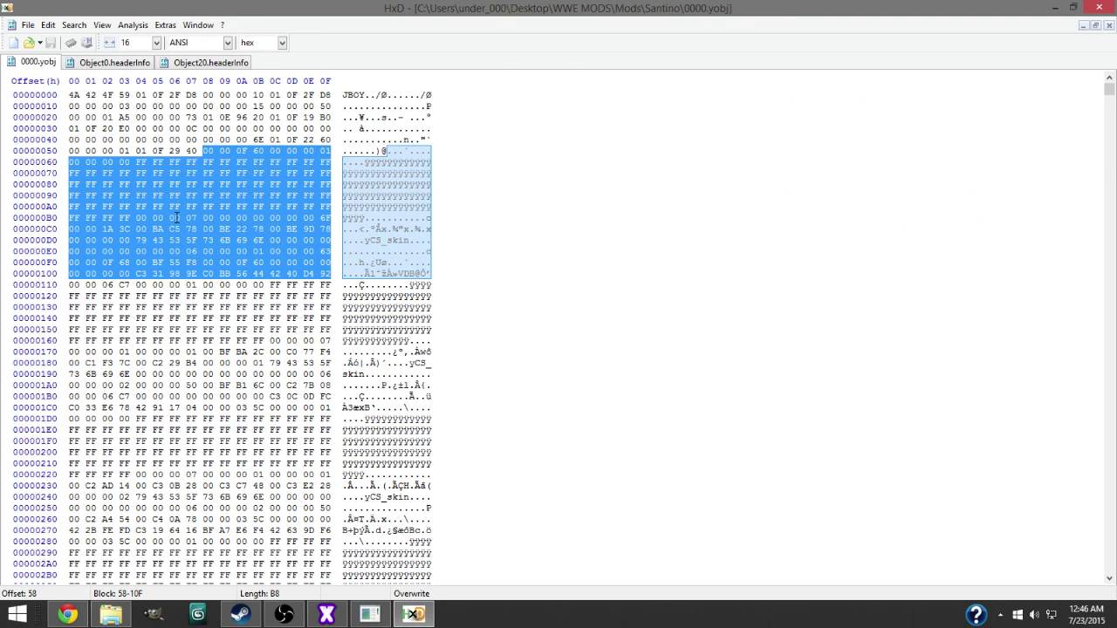
Step: Copy all bytes of Object20.headerInfo and paste them over the selected Object0 header block in 0000.yobj
left_click(191, 64)
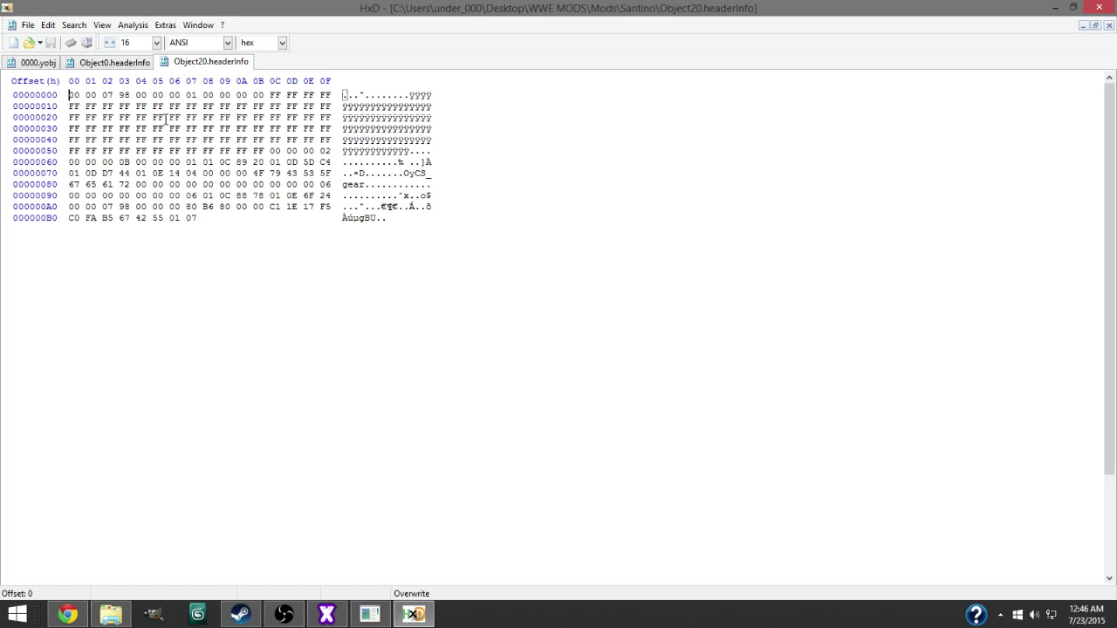
key("ctrl+a")
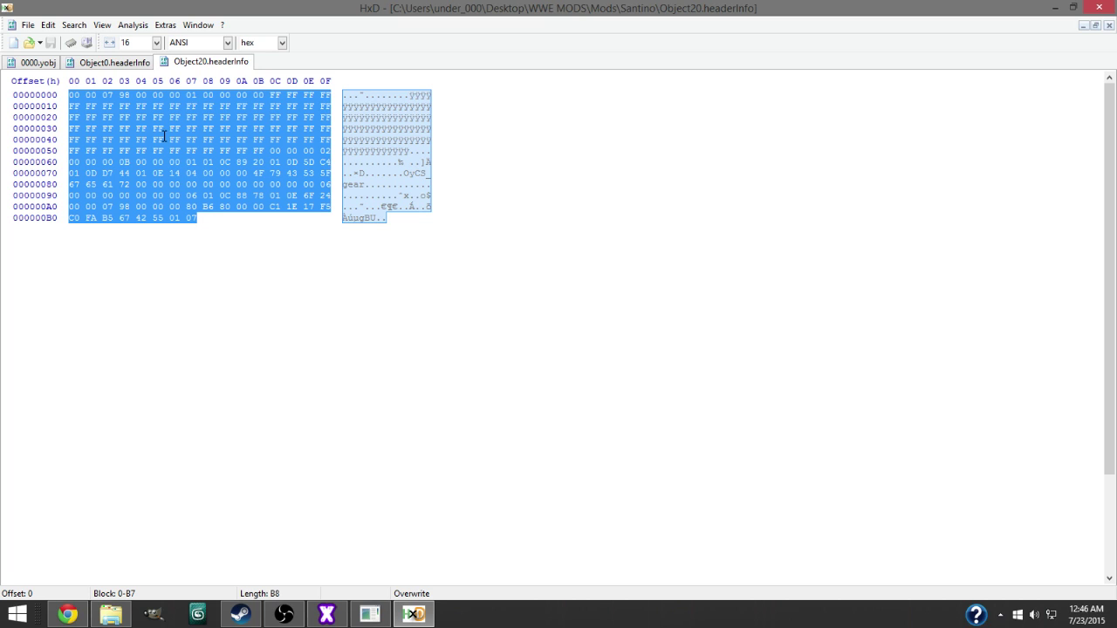
left_click(49, 65)
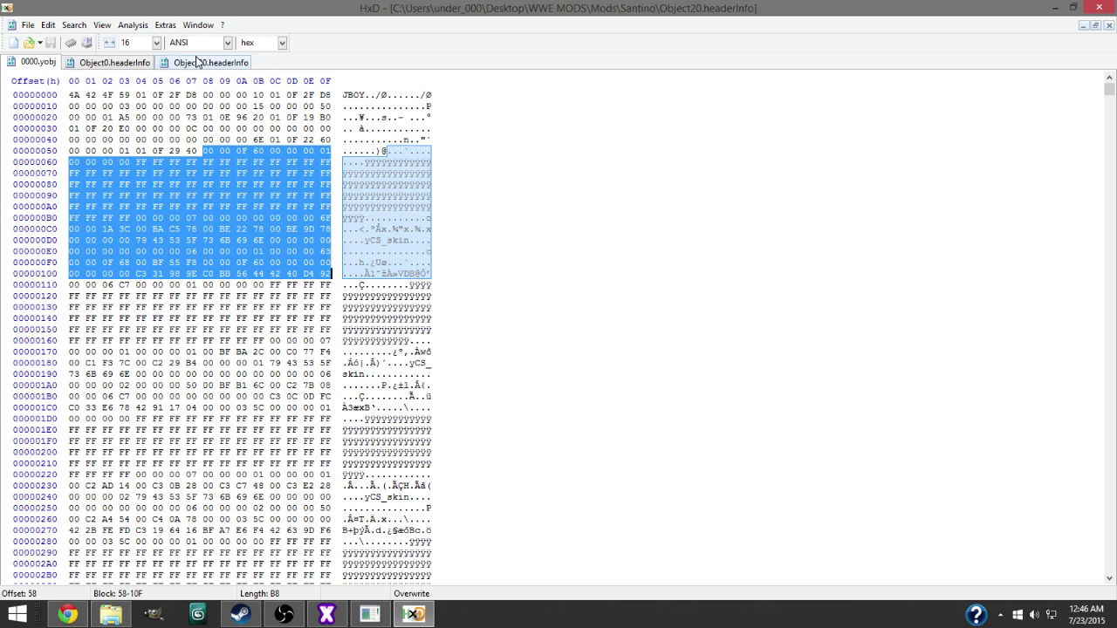
left_click(198, 63)
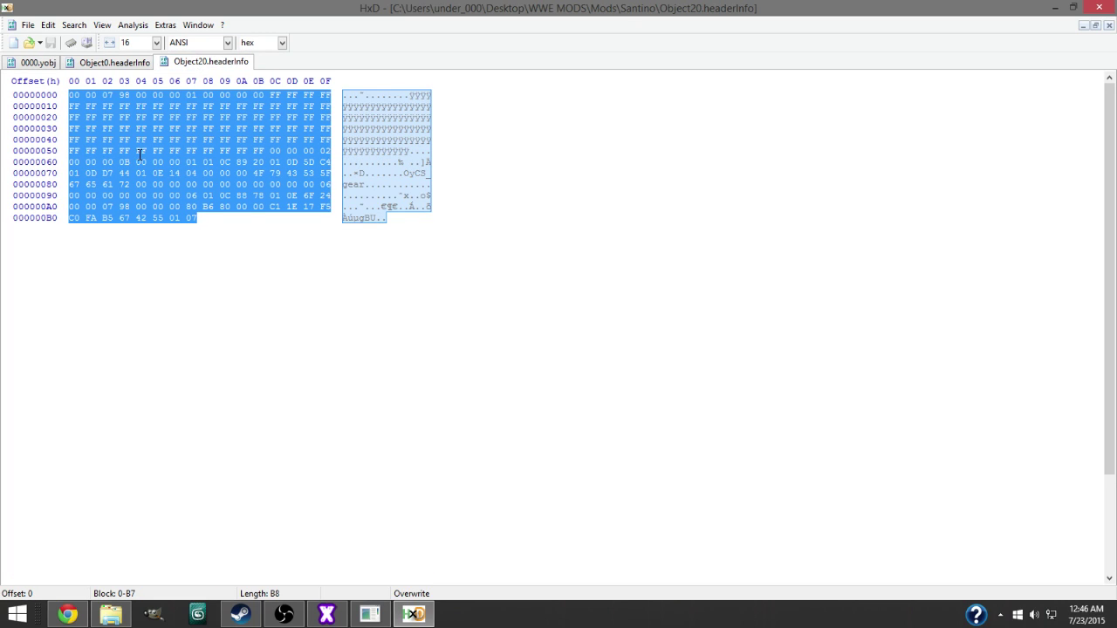
left_click(32, 66)
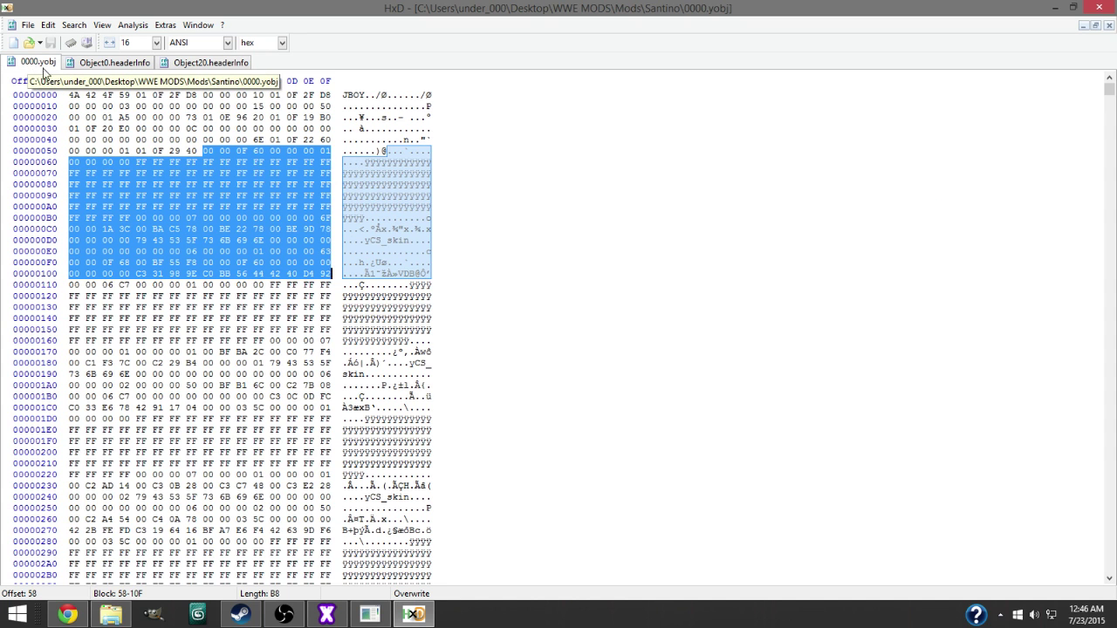
key("ctrl+v")
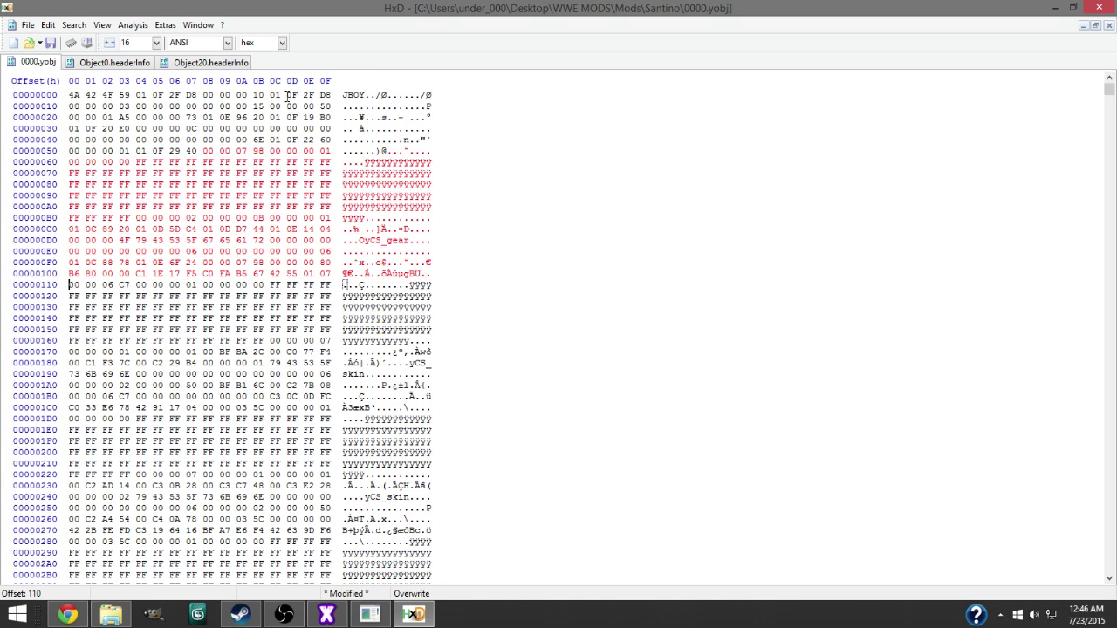
Step: Save 0000.yobj with the swapped header and reopen it in X-Rey as a new-format Yobj
left_click(53, 43)
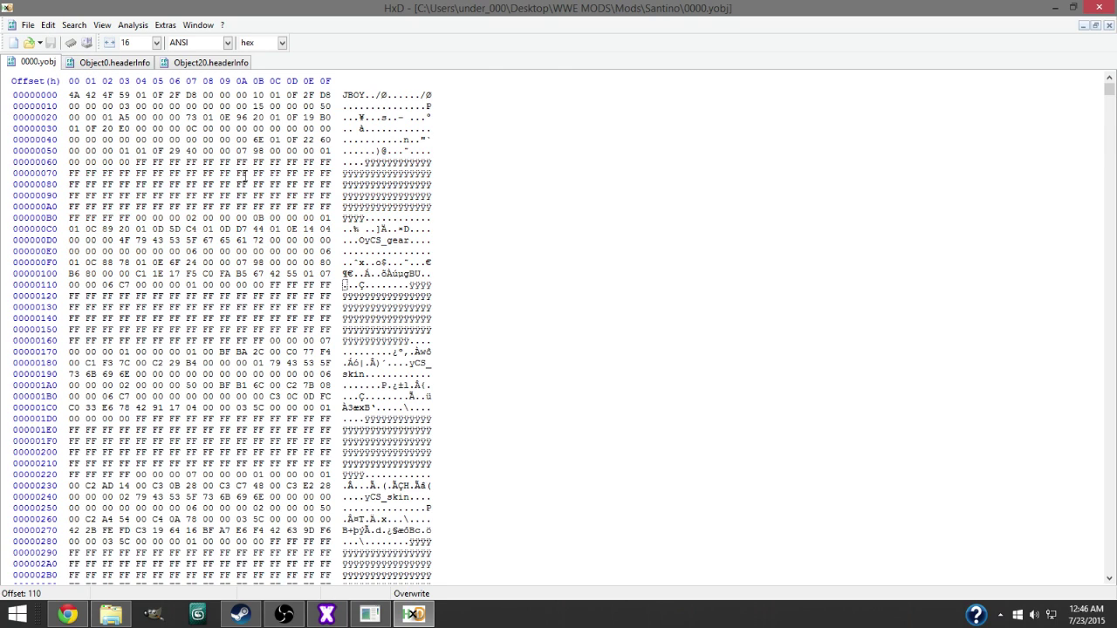
left_click(370, 615)
left_click(17, 25)
mouse_move(43, 40)
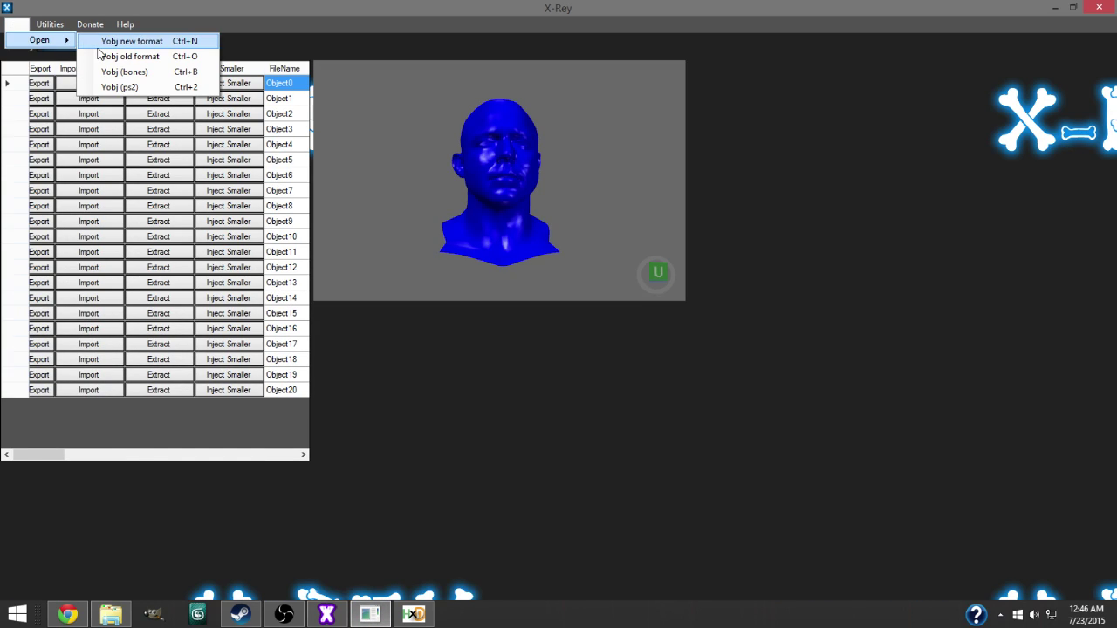
left_click(131, 41)
double_click(170, 96)
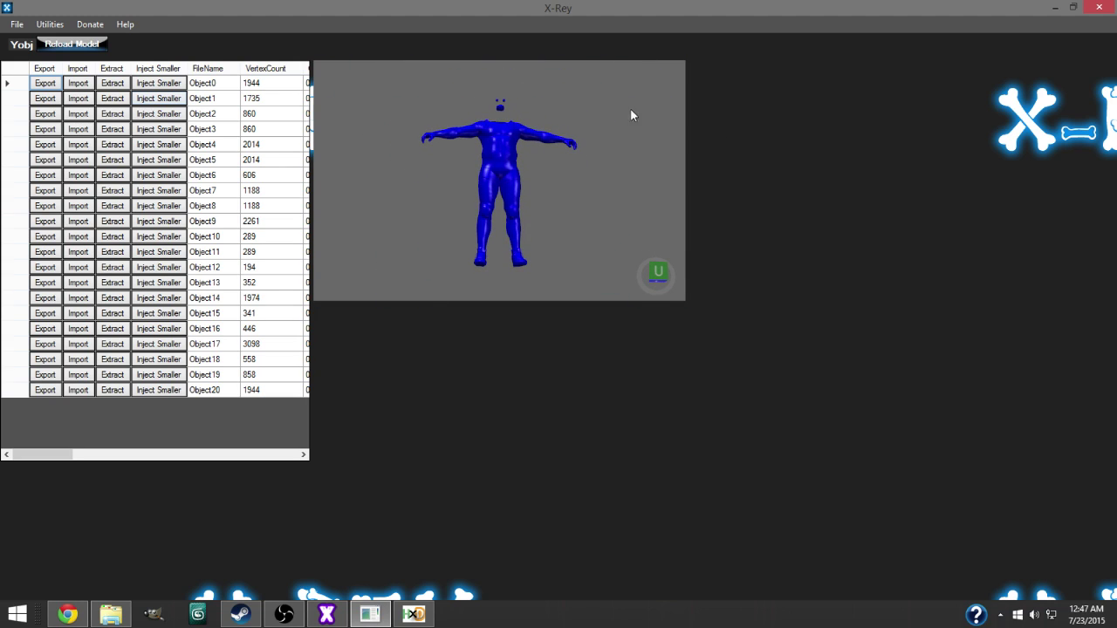
Step: In HxD, go to hex offset 1B of 0000.yobj, change the byte there to 01, and save the file
left_click(413, 614)
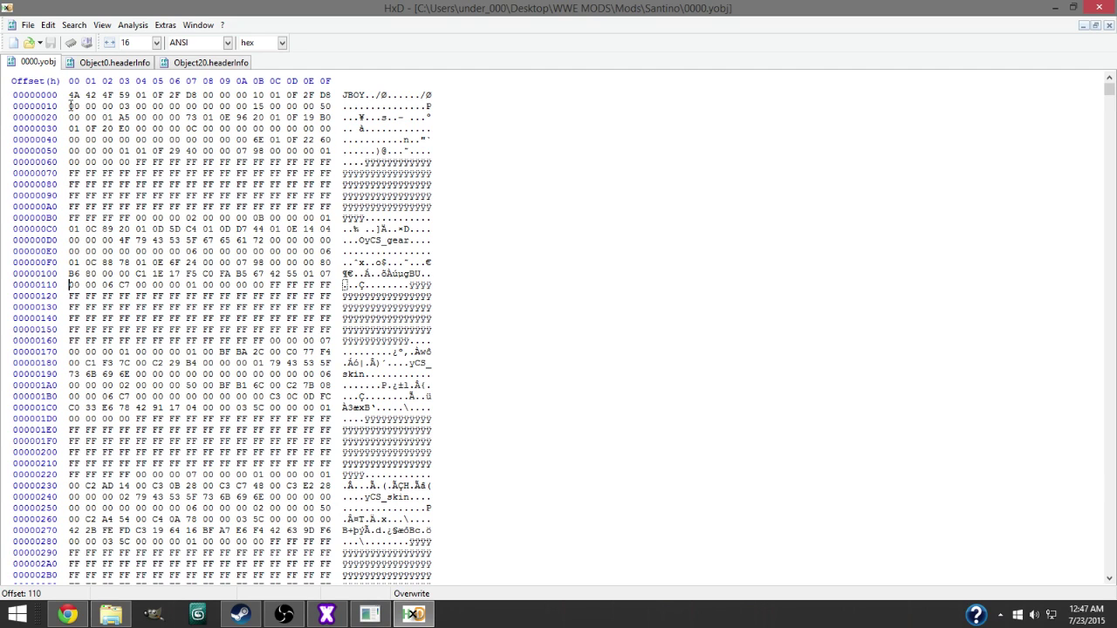
left_click(74, 24)
left_click(83, 102)
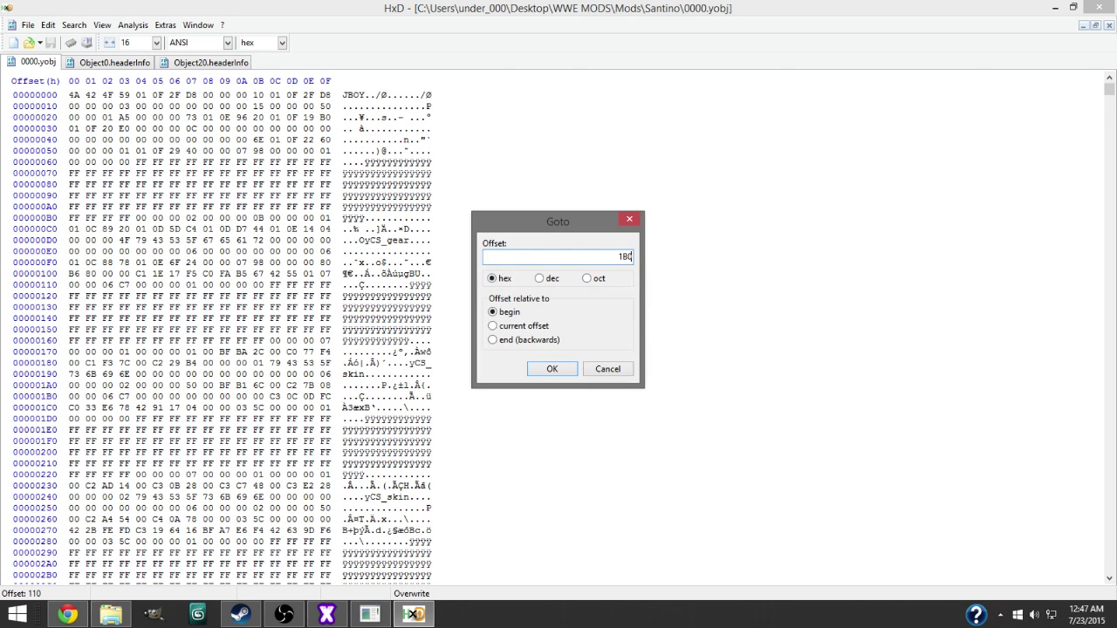
key("Return")
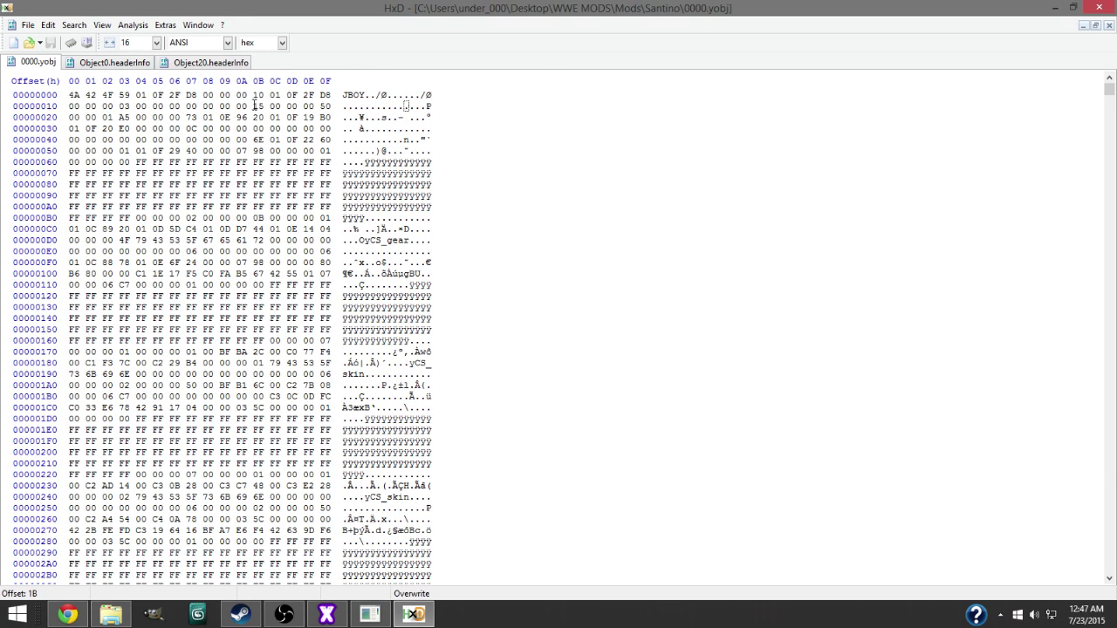
left_click_drag(254, 106, 278, 111)
type("0")
left_click(52, 44)
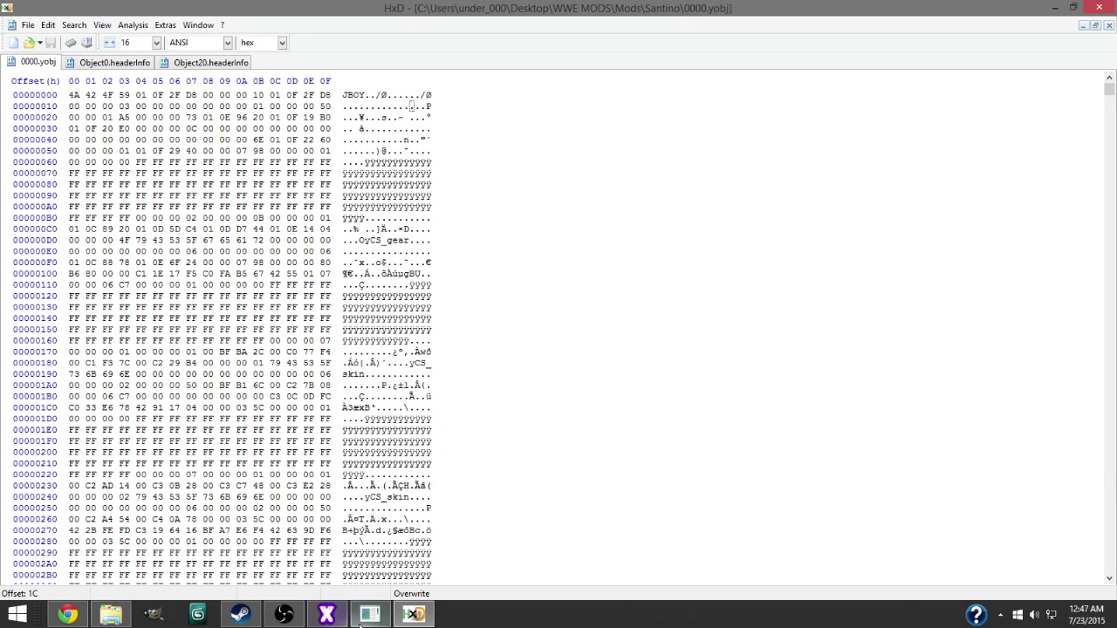
Step: Reopen Santino's 0000.yobj in X-Rey as a new-format Yobj and rotate the preview to inspect the remaining object
key("alt+Tab")
left_click(18, 24)
mouse_move(40, 41)
left_click(122, 40)
double_click(169, 99)
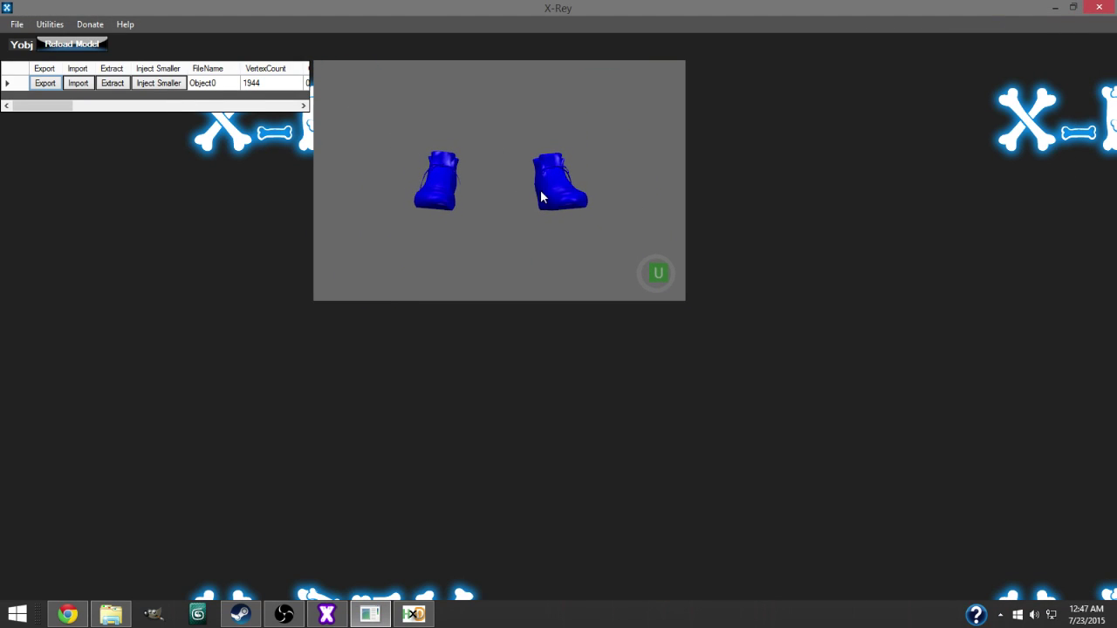
left_click_drag(549, 197, 430, 218)
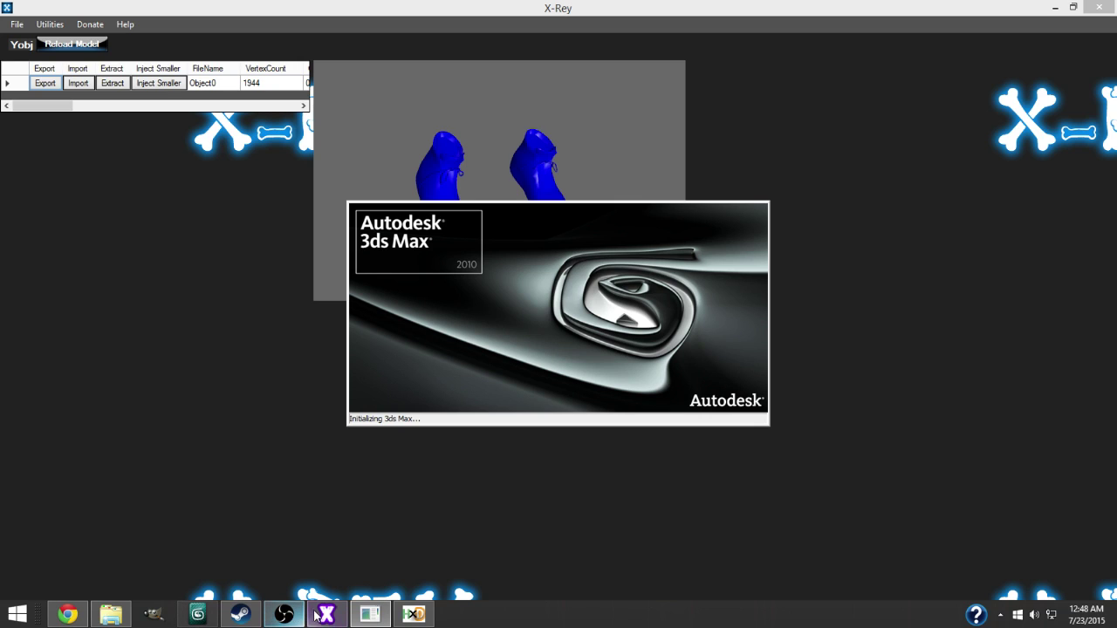
Step: Close Steam and switch to X-Packer
right_click(240, 615)
left_click(225, 577)
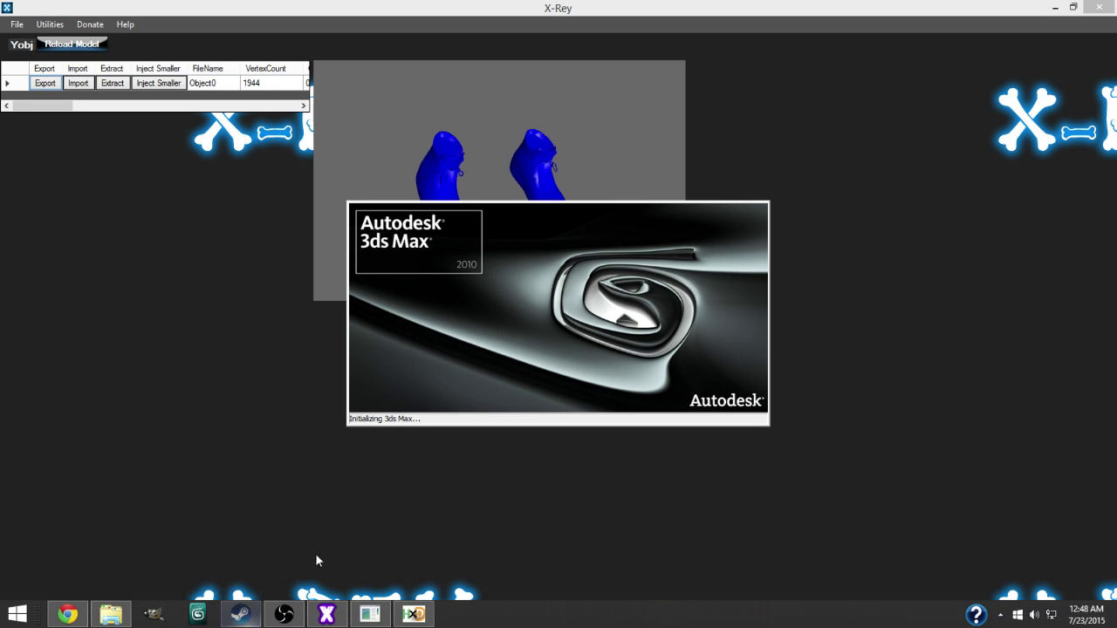
left_click(285, 615)
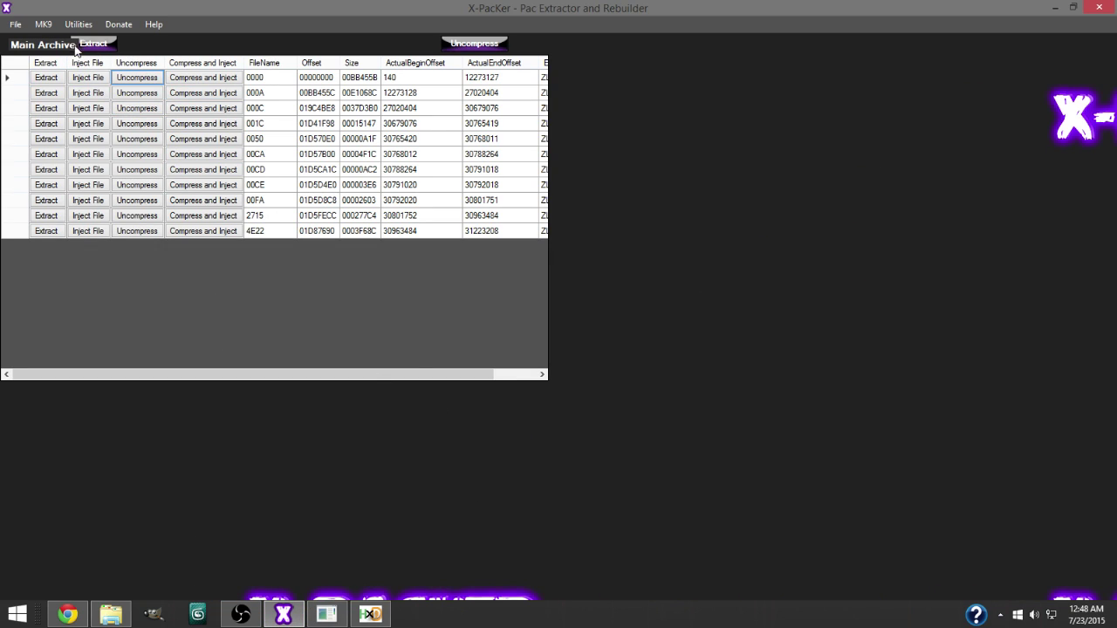
Step: Open 00042402.pac from the Mods\Rusev folder as a PC PACH file
left_click(15, 24)
mouse_move(37, 40)
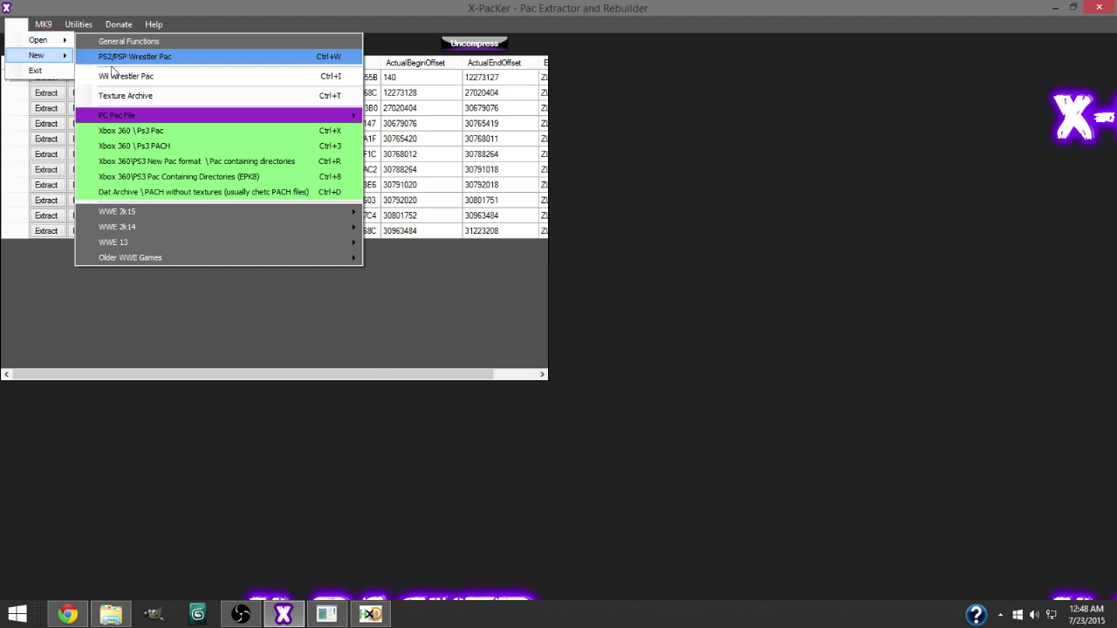
mouse_move(138, 116)
left_click(401, 131)
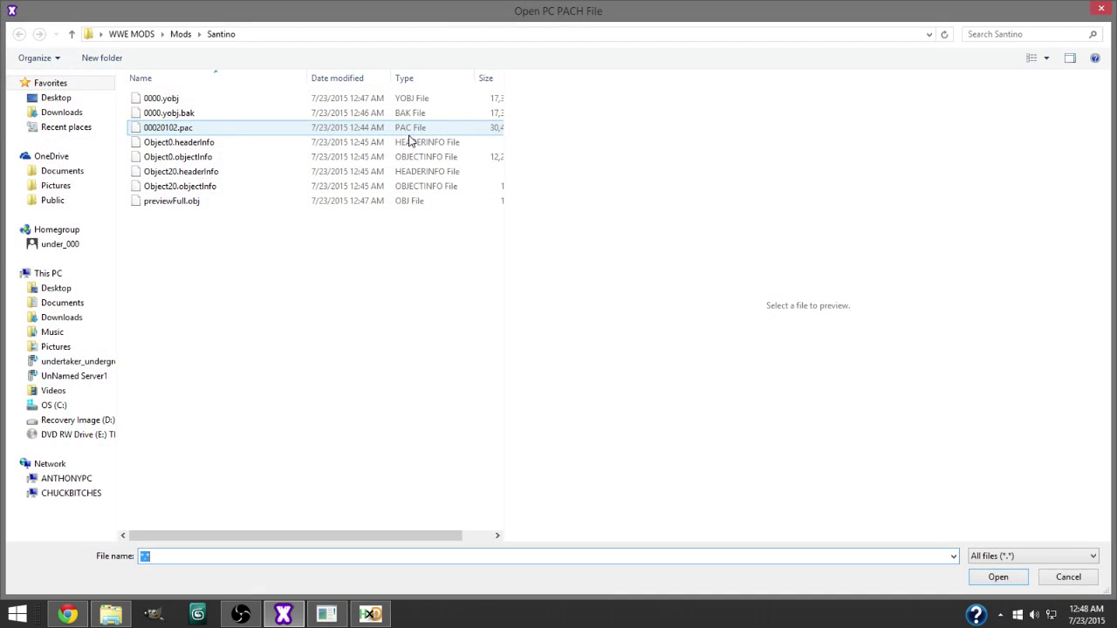
left_click(71, 34)
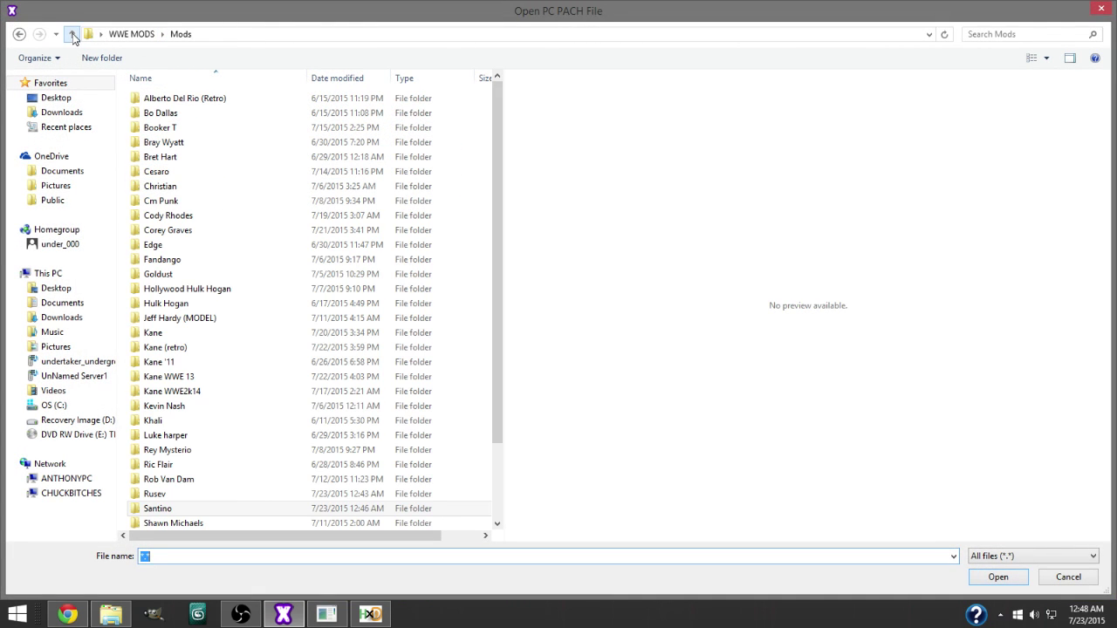
left_click_drag(504, 157, 500, 204)
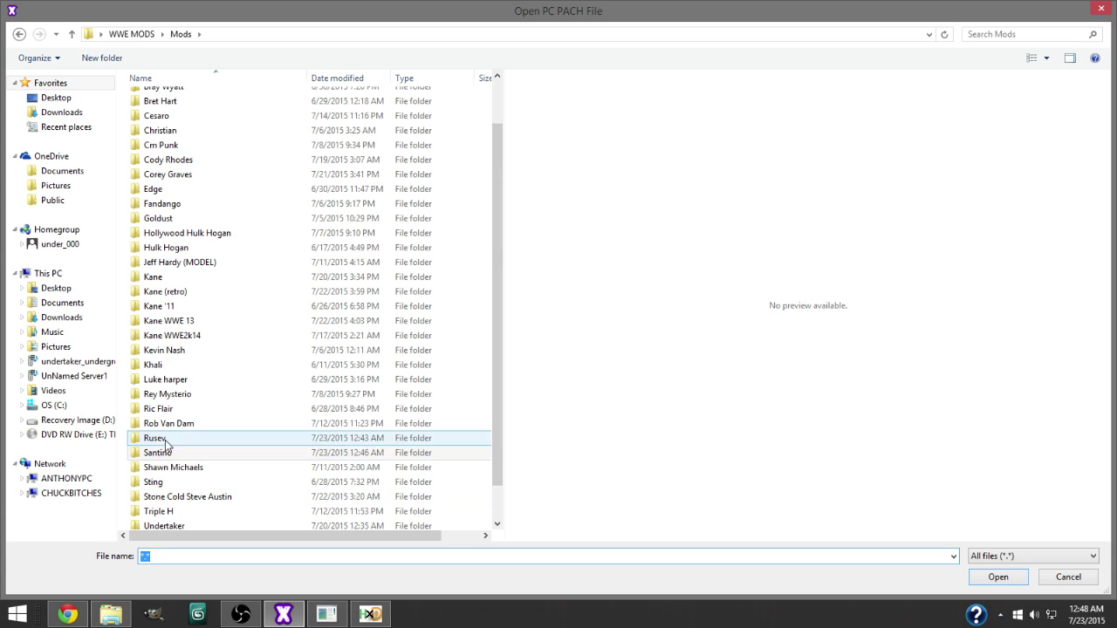
double_click(166, 438)
double_click(170, 100)
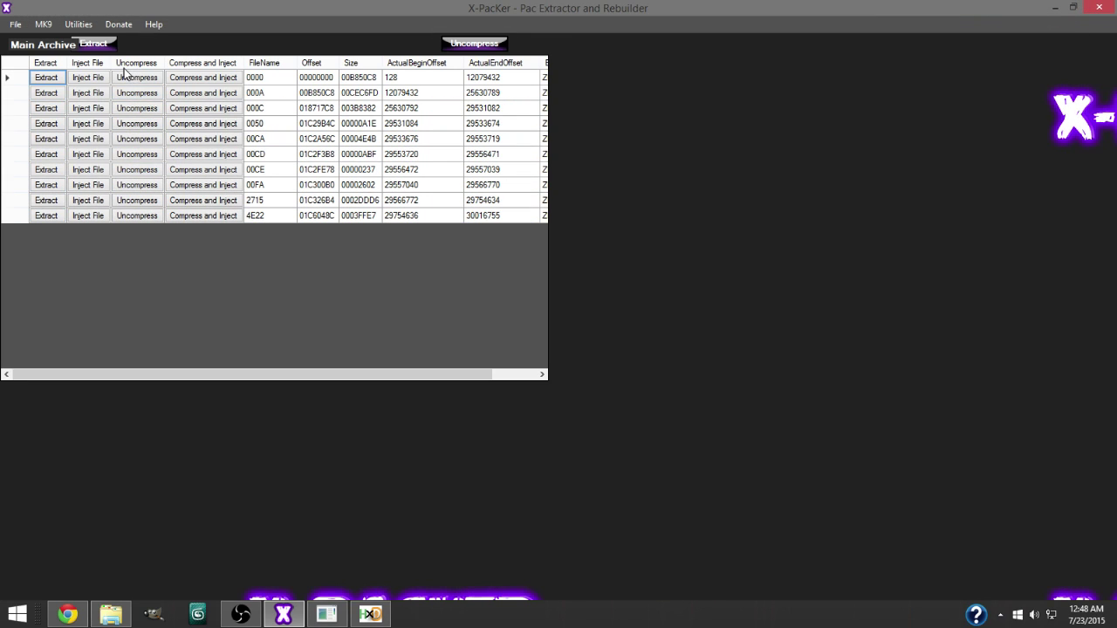
Step: Uncompress the 0000 entry of the Rusev archive into the Rusev folder
left_click(130, 79)
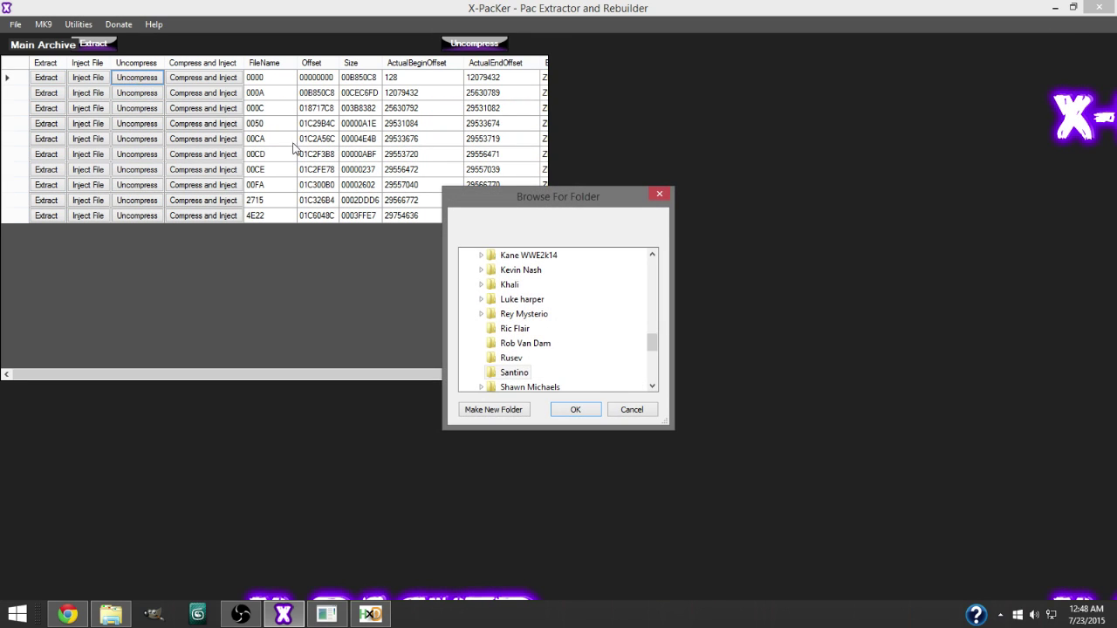
mouse_move(652, 344)
left_mouse_down()
mouse_move(651, 369)
mouse_move(653, 342)
left_mouse_up()
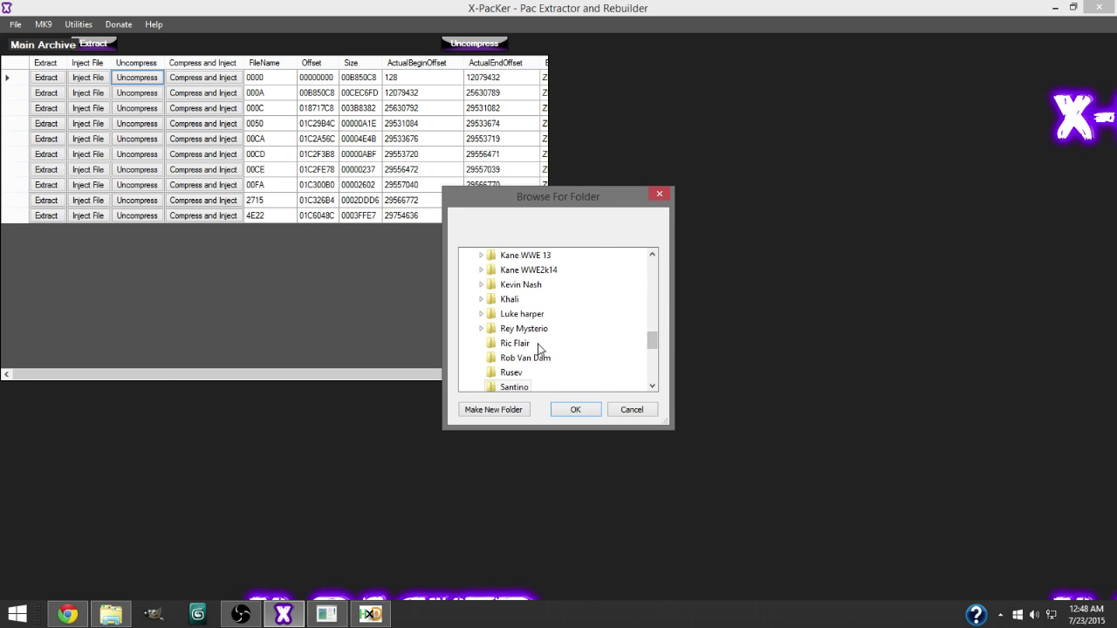
left_click(525, 329)
left_click(514, 386)
left_click(575, 409)
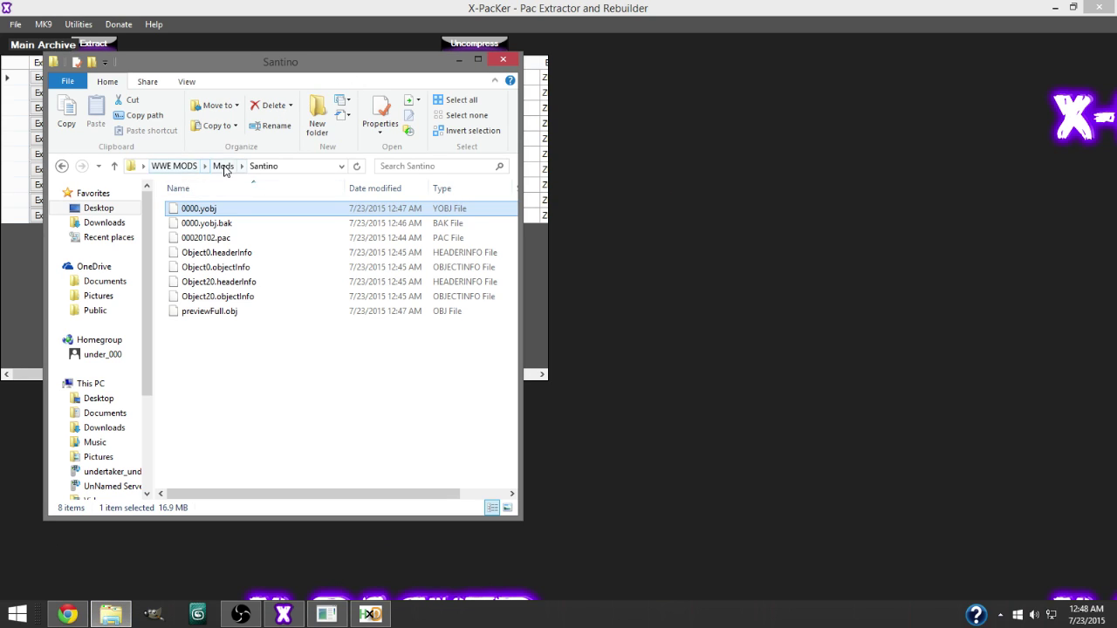
Step: Go to the Rusev folder in File Explorer and delete 0000.zlib
left_click(220, 167)
double_click(205, 421)
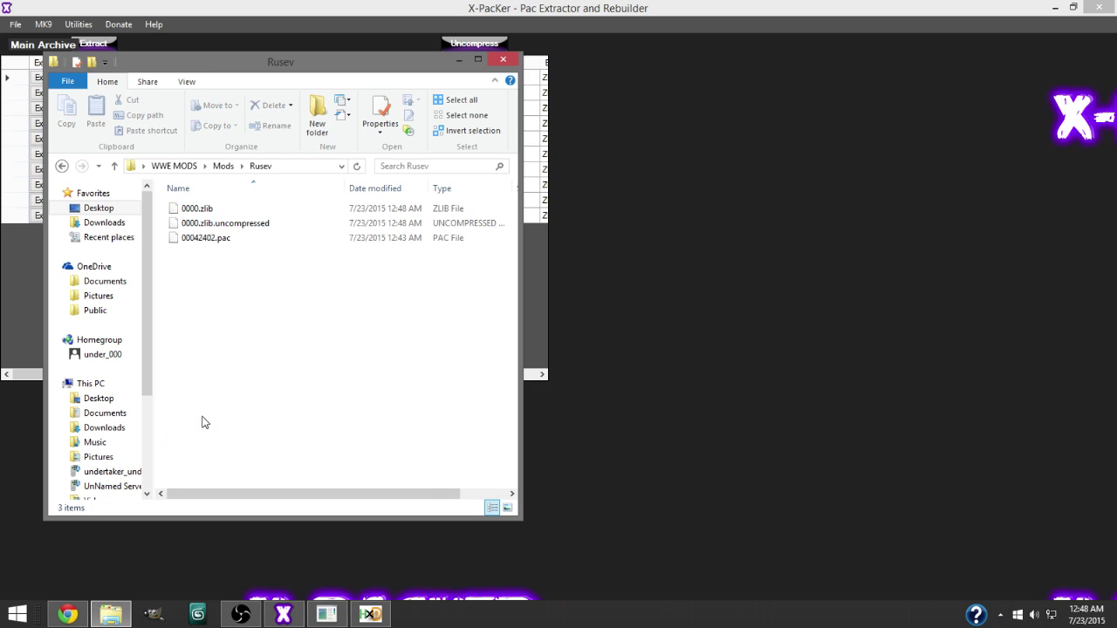
left_click(209, 211)
key("Delete")
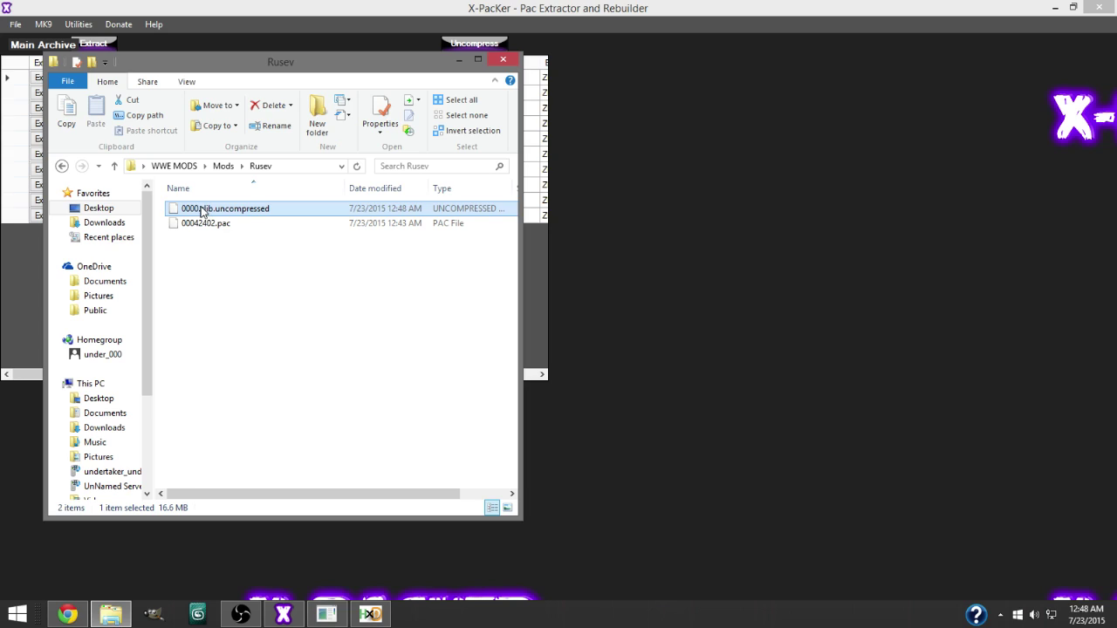
Step: Rename 0000.zlib.uncompressed to 0000.yobj, accepting the file extension change
left_click_drag(202, 209, 391, 203)
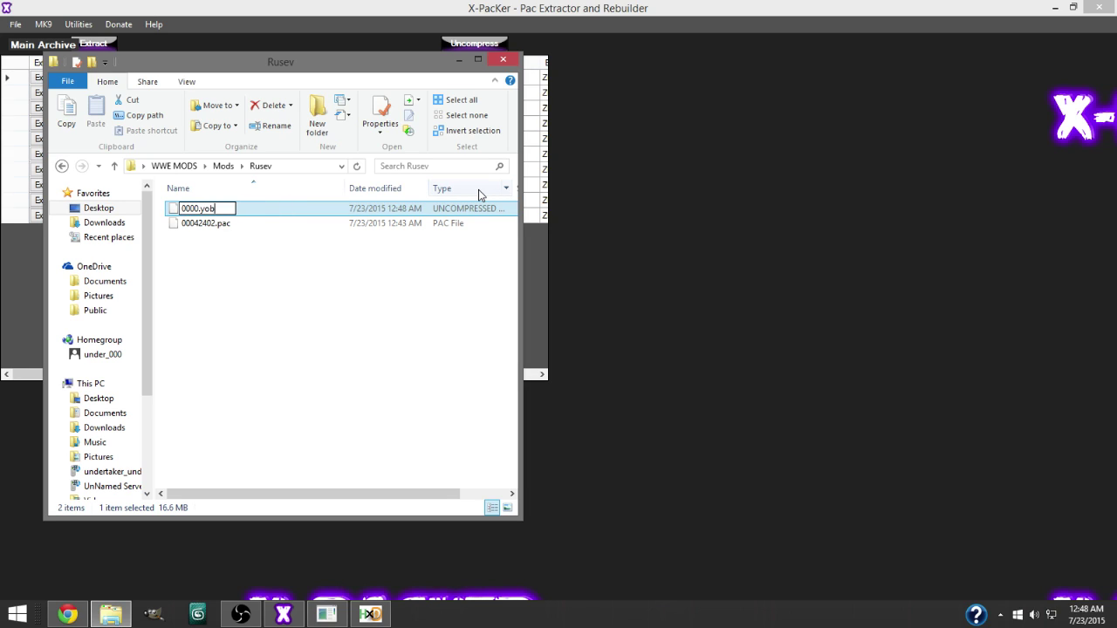
type("yobj")
key("Return")
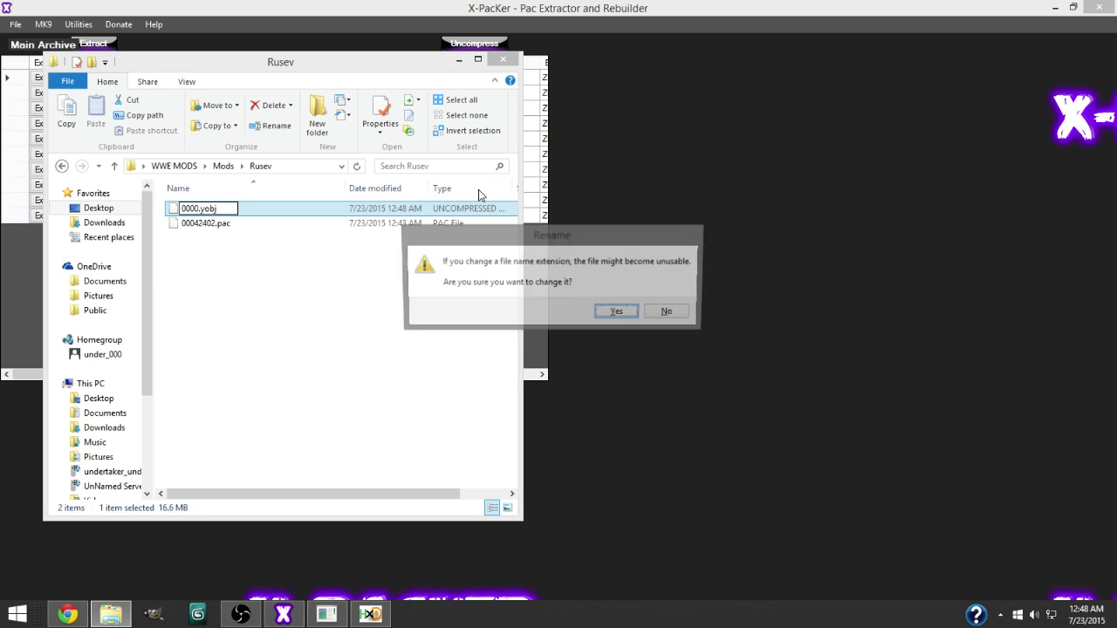
key("Return")
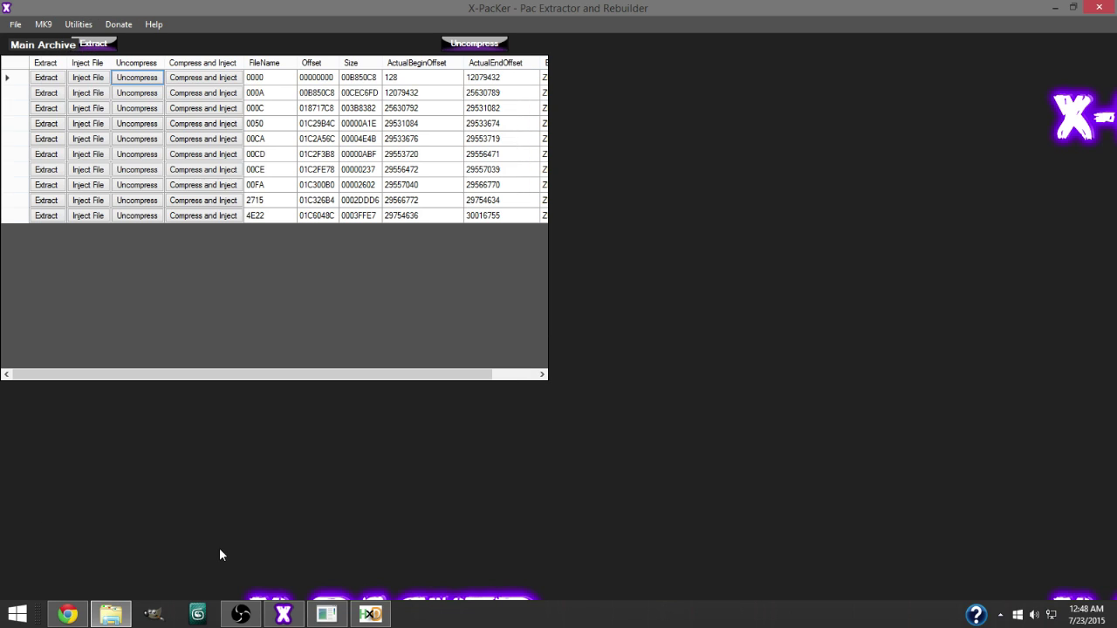
left_click(219, 552)
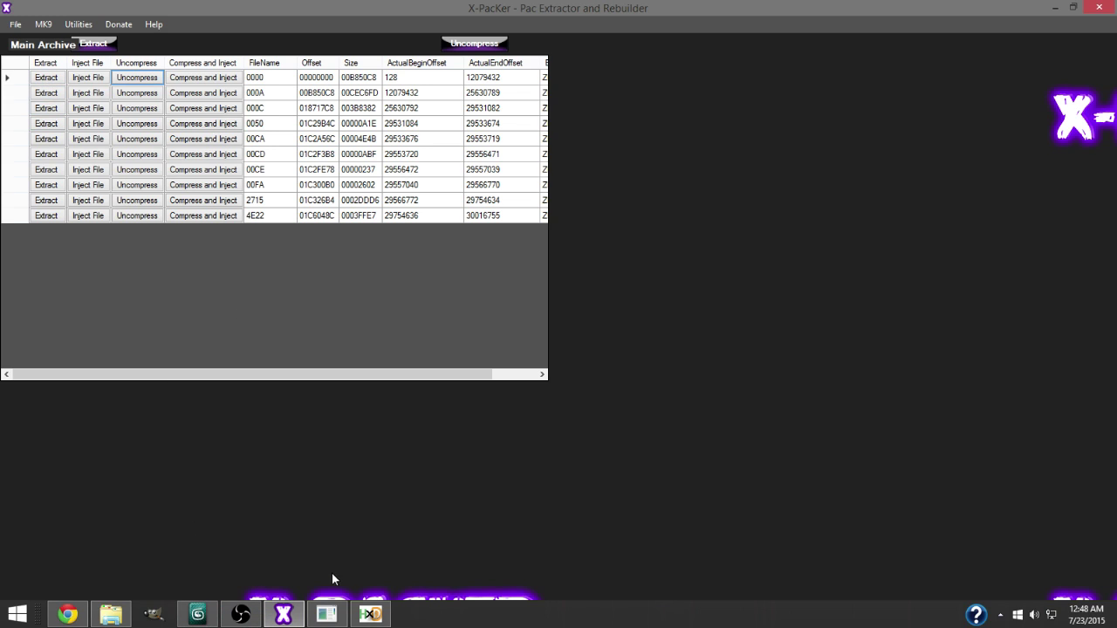
Step: Switch to X-Rey and open 0000.yobj from the Rusev folder as a new-format Yobj
left_click(326, 616)
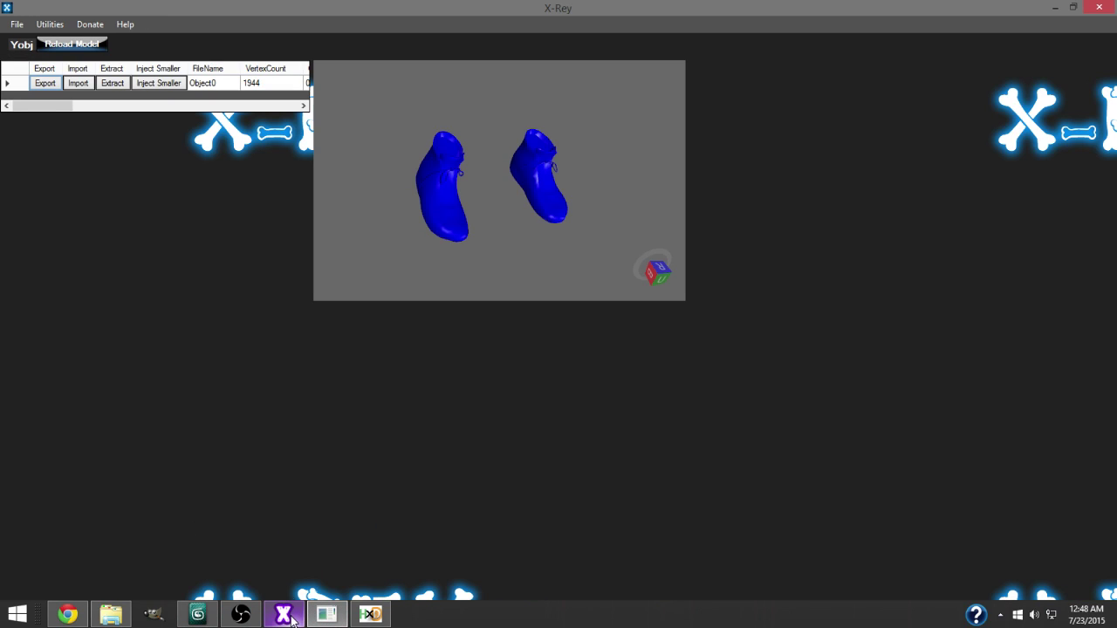
left_click(15, 24)
left_click(109, 41)
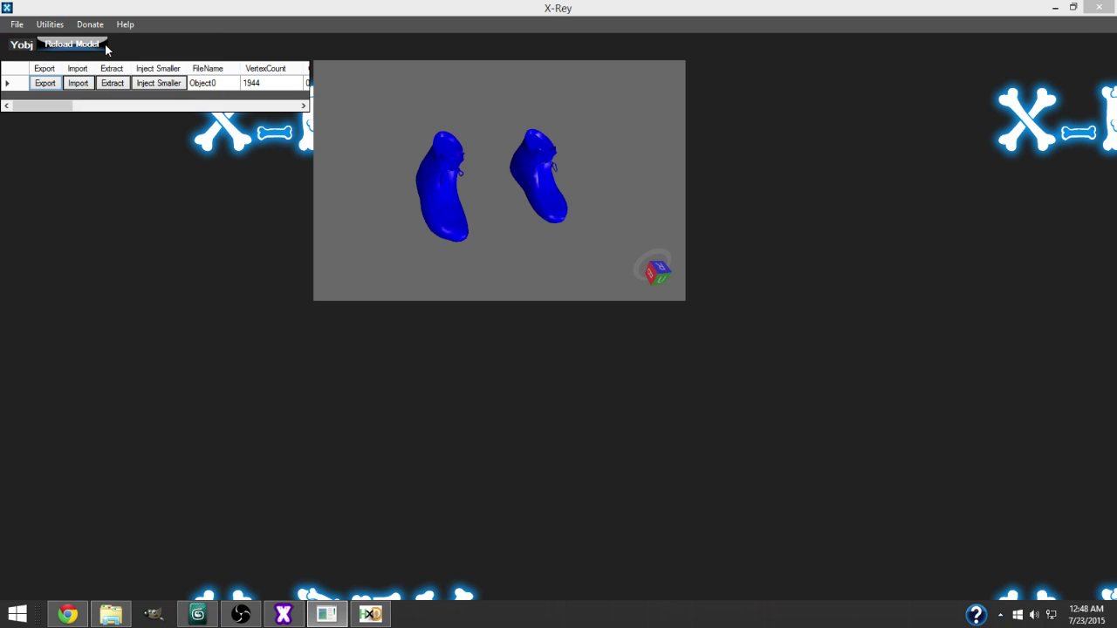
left_click(185, 38)
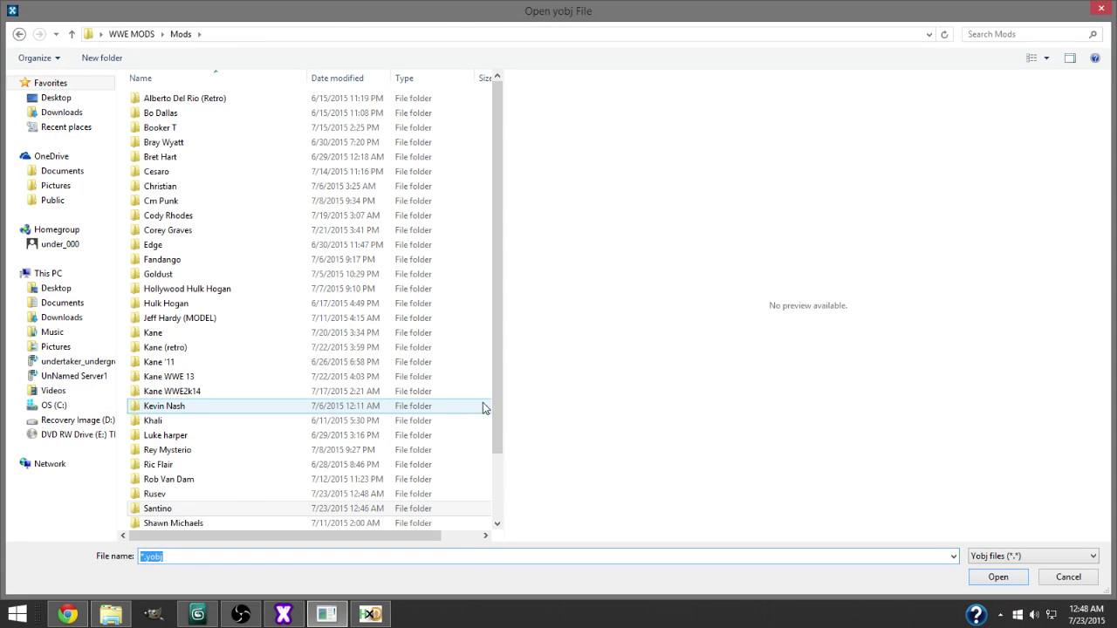
scroll(454, 349, "down", 1)
double_click(155, 461)
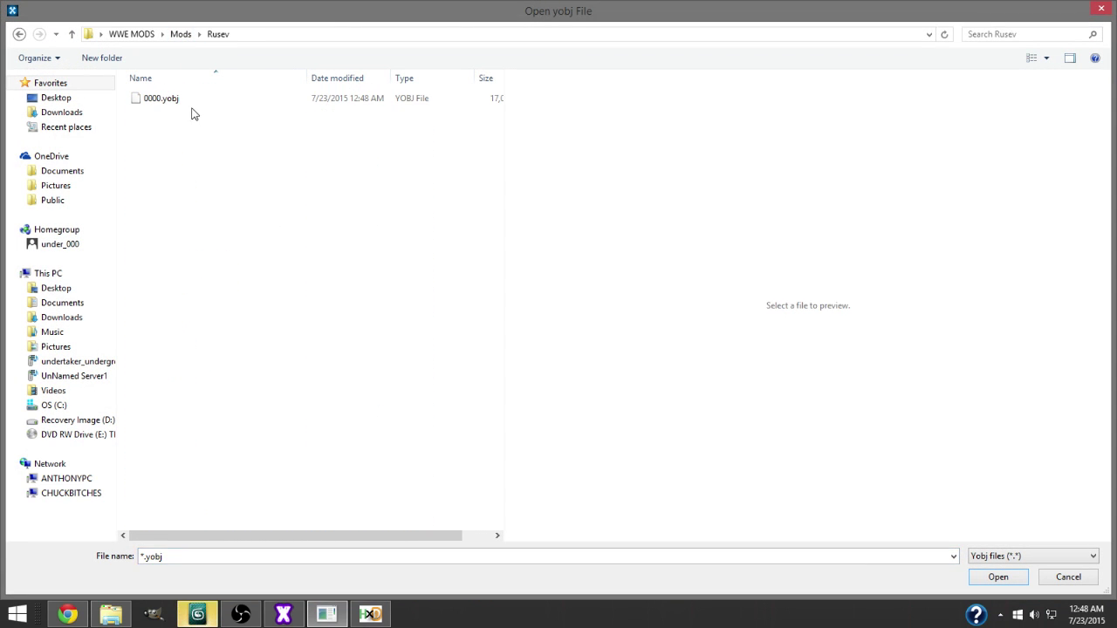
double_click(188, 105)
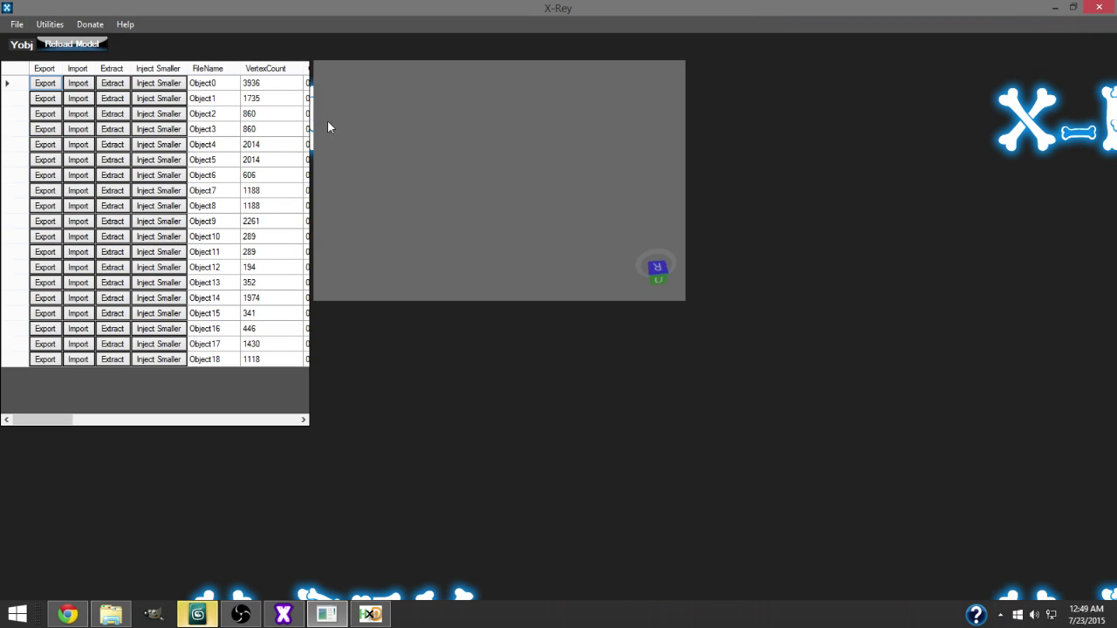
Step: Examine the full Rusev model and preview Object18, Object17, Object8 and Object7 individually
scroll(482, 218, "up", 6)
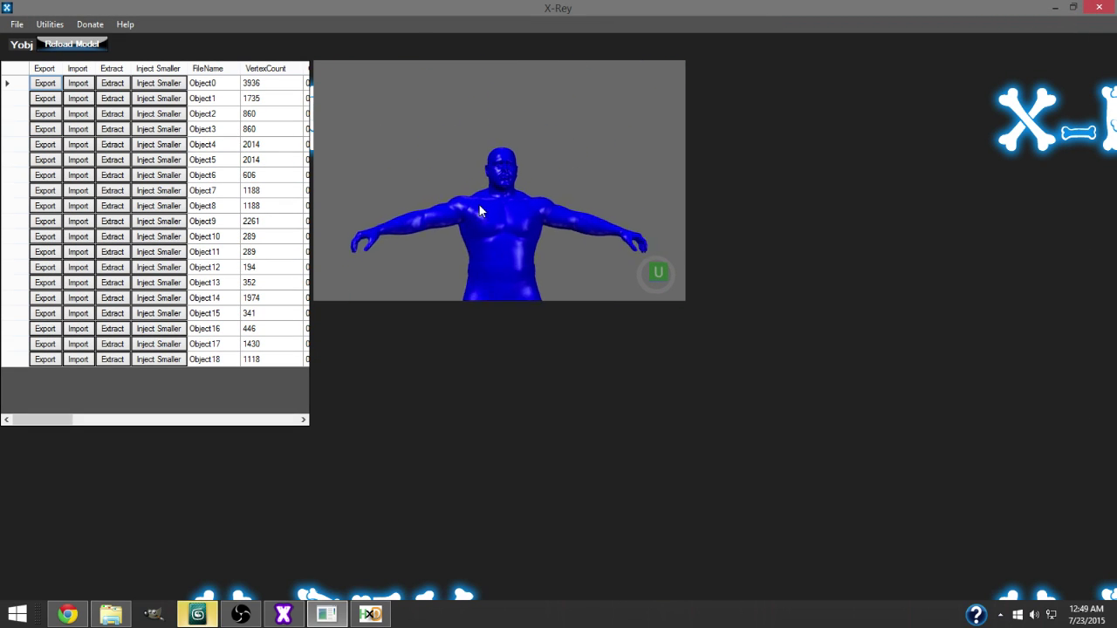
left_click_drag(484, 250, 525, 87)
scroll(509, 144, "down", 7)
left_click(262, 359)
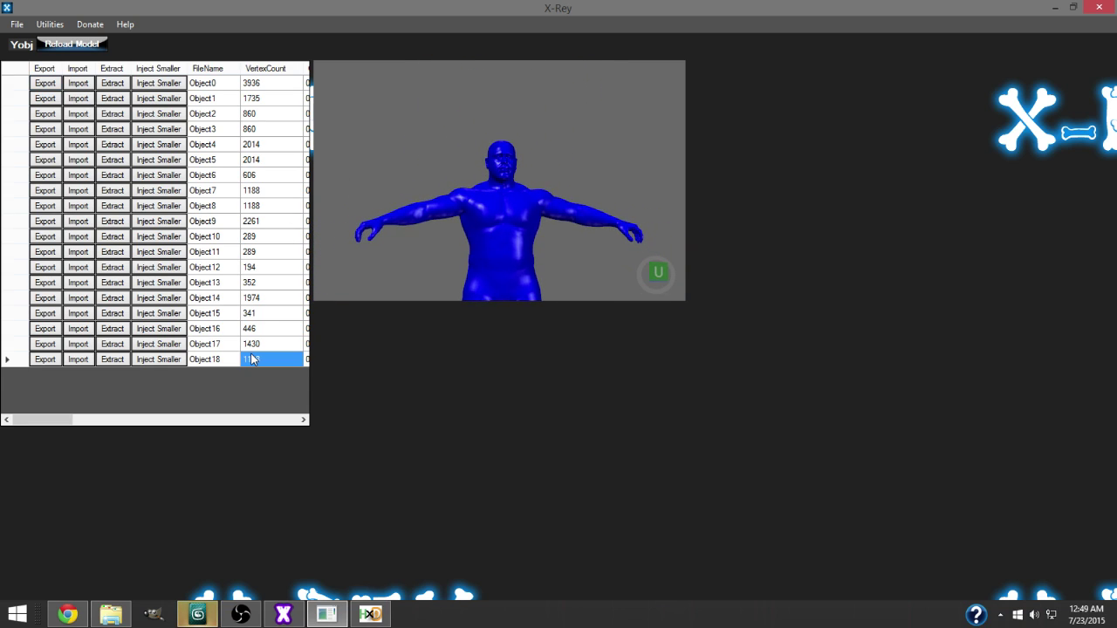
left_click_drag(575, 203, 546, 275)
left_click(251, 344)
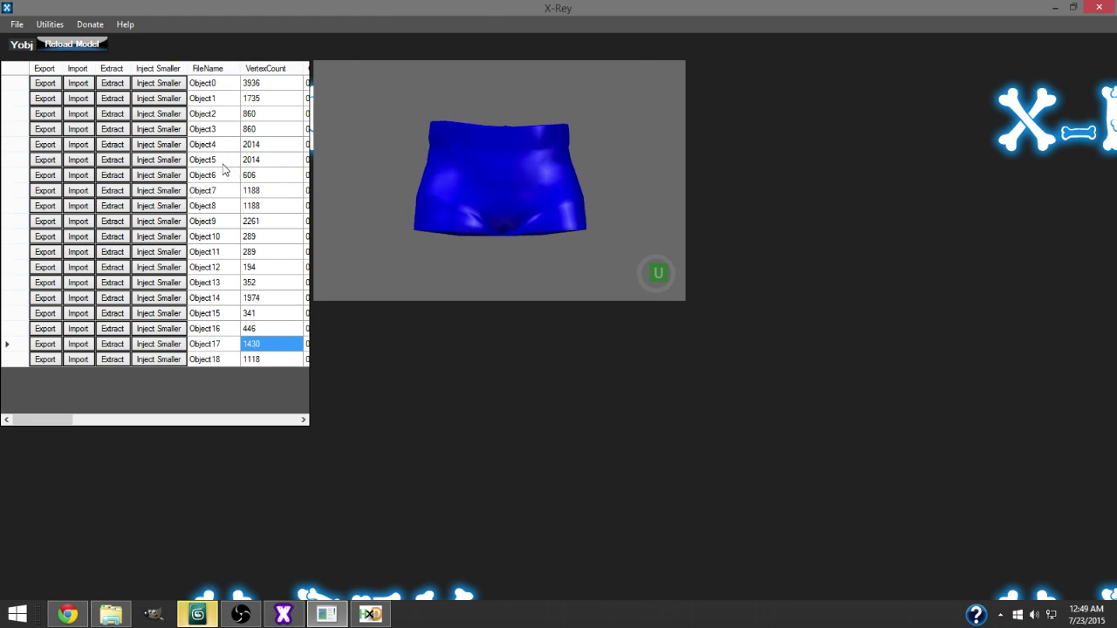
left_click(218, 193)
left_click(215, 200)
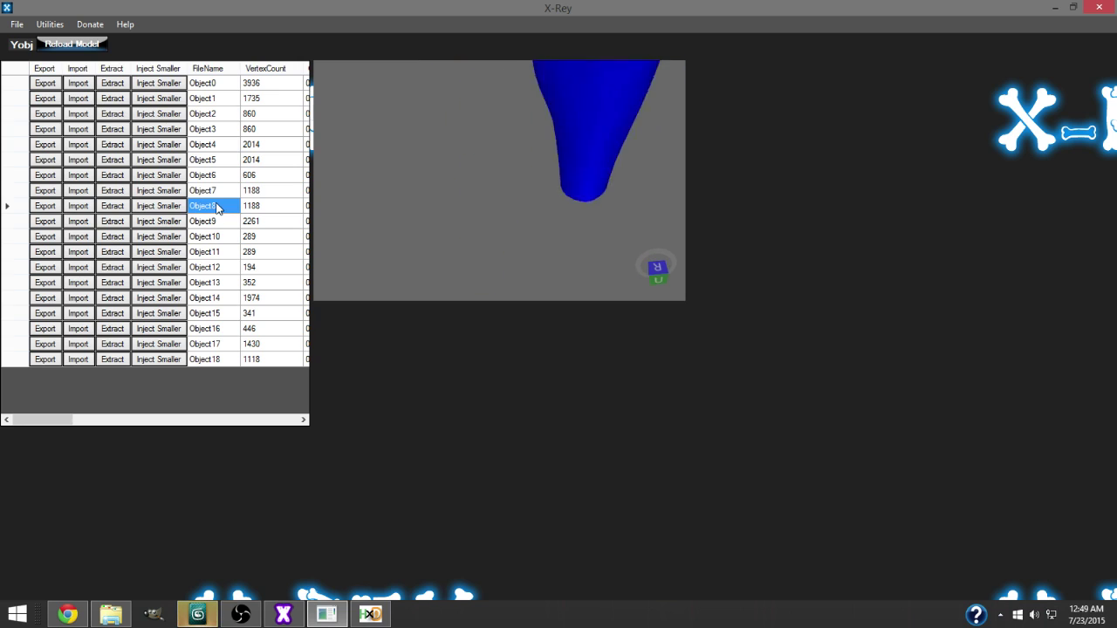
left_click(215, 191)
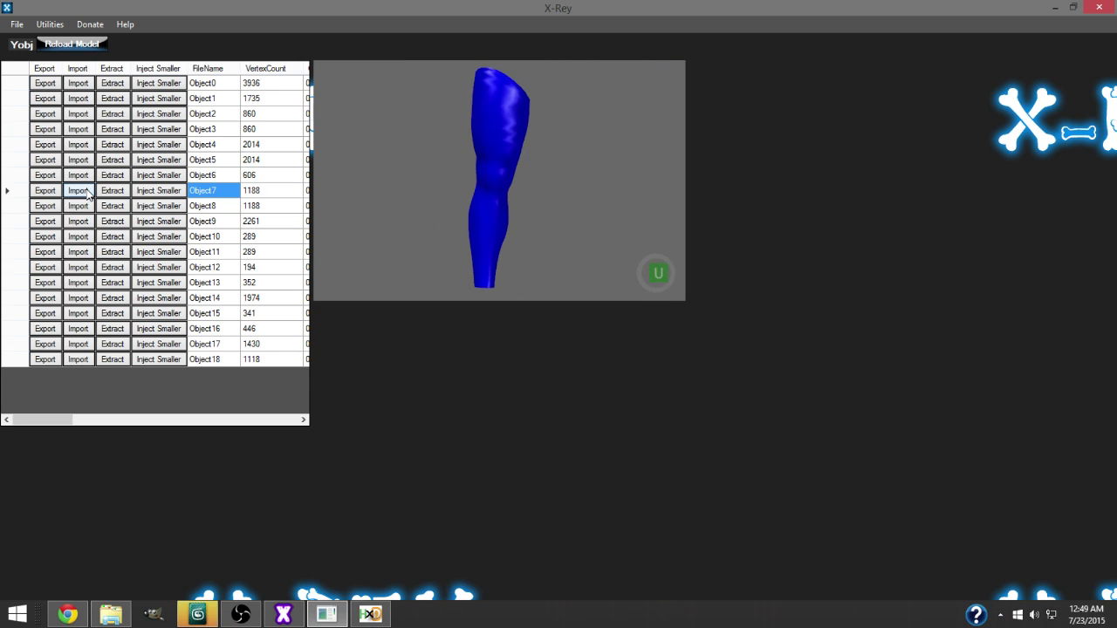
Step: Export Object7 as Object7.obj into a new folder named OBJ inside the Rusev folder
left_click(44, 190)
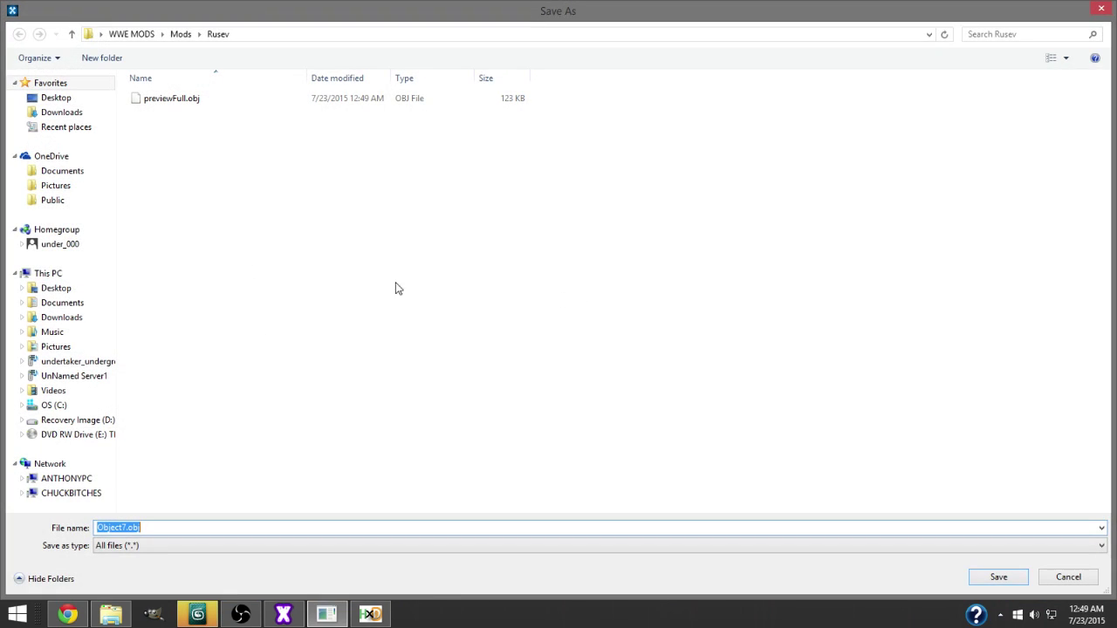
right_click(207, 226)
mouse_move(267, 370)
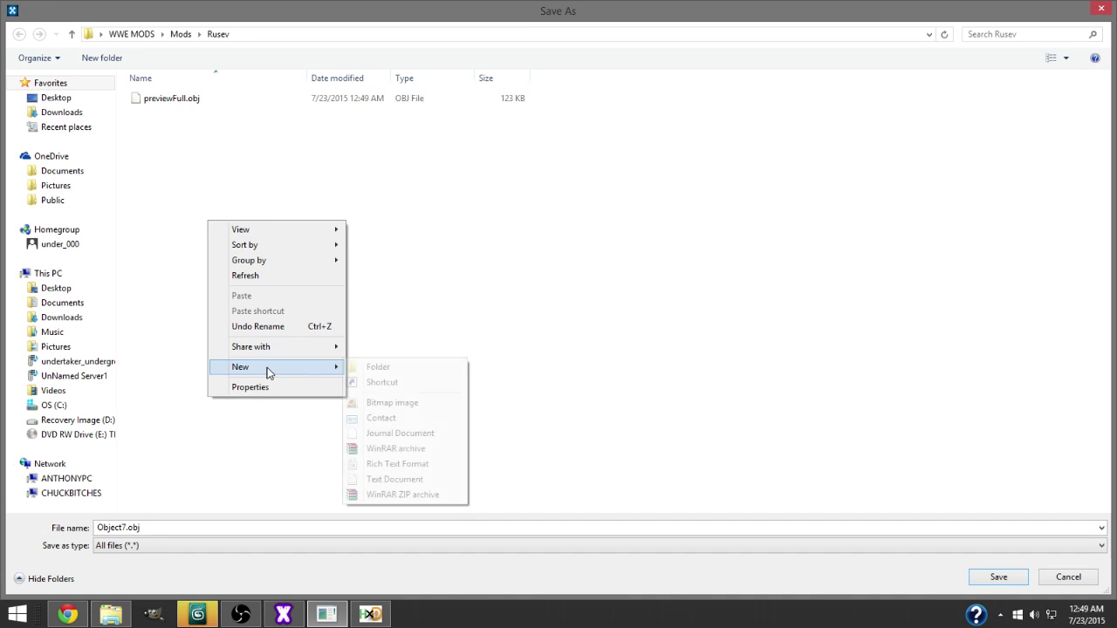
left_click(372, 369)
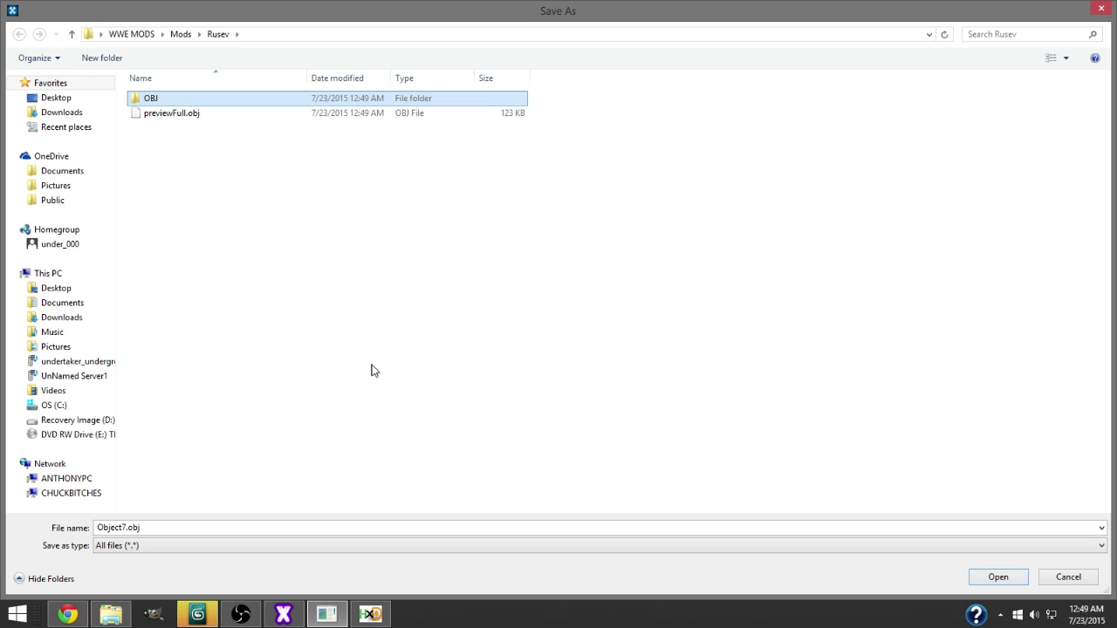
left_click(997, 581)
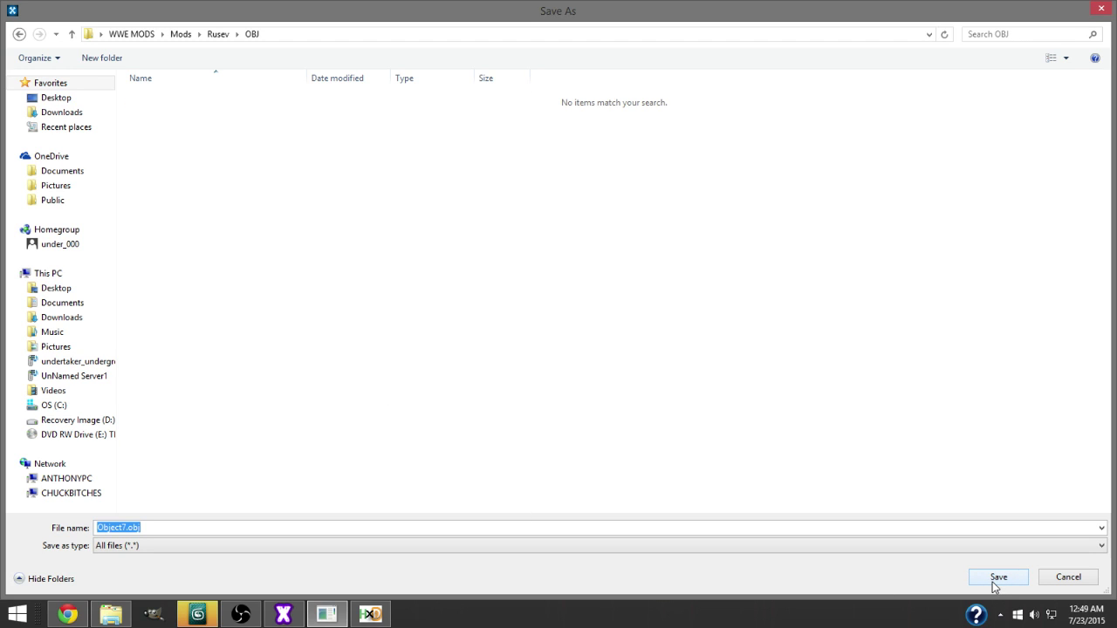
left_click(997, 579)
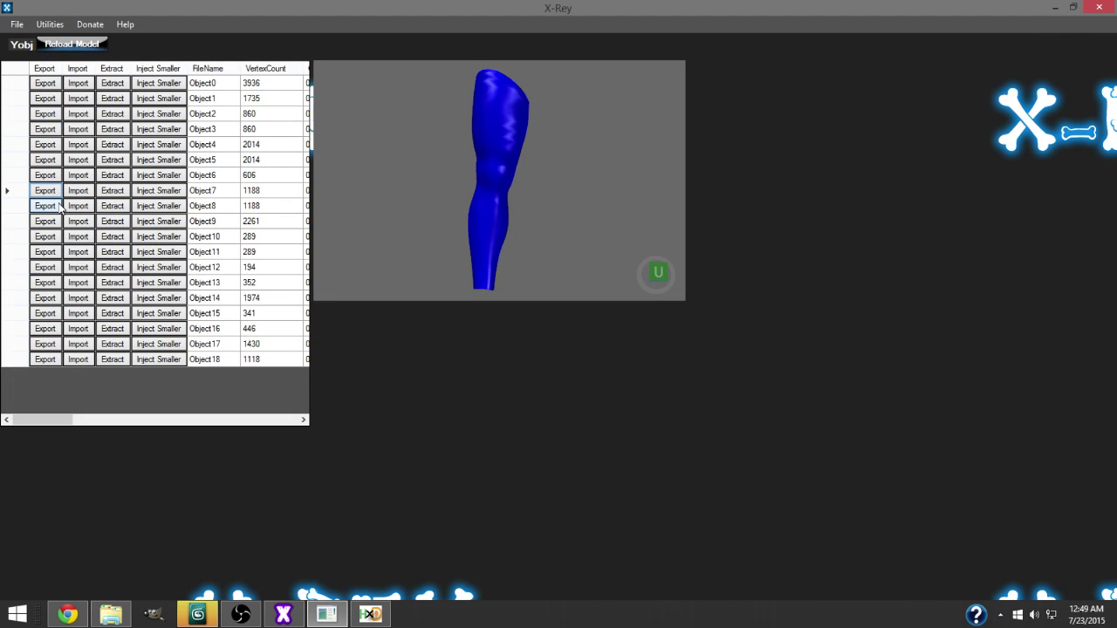
Step: Export Object8 and Object9 as Object8.obj and Object9.obj into Rusev's OBJ folder, previewing the Object9 feet before exporting them
left_click(45, 206)
left_click(1004, 578)
left_click(206, 211)
left_click(208, 218)
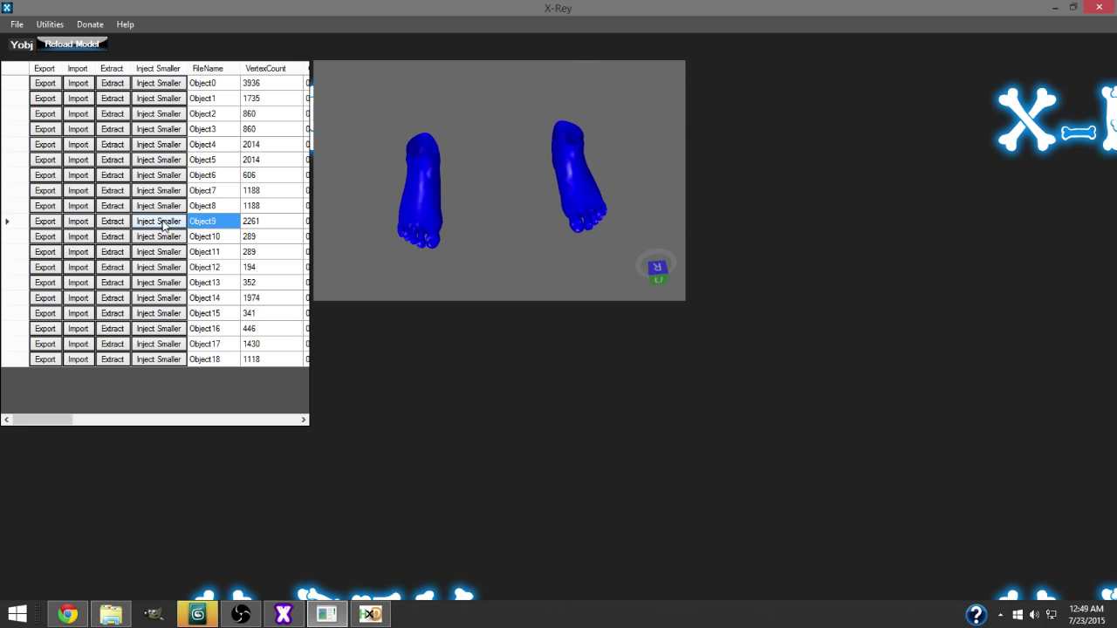
left_click(45, 222)
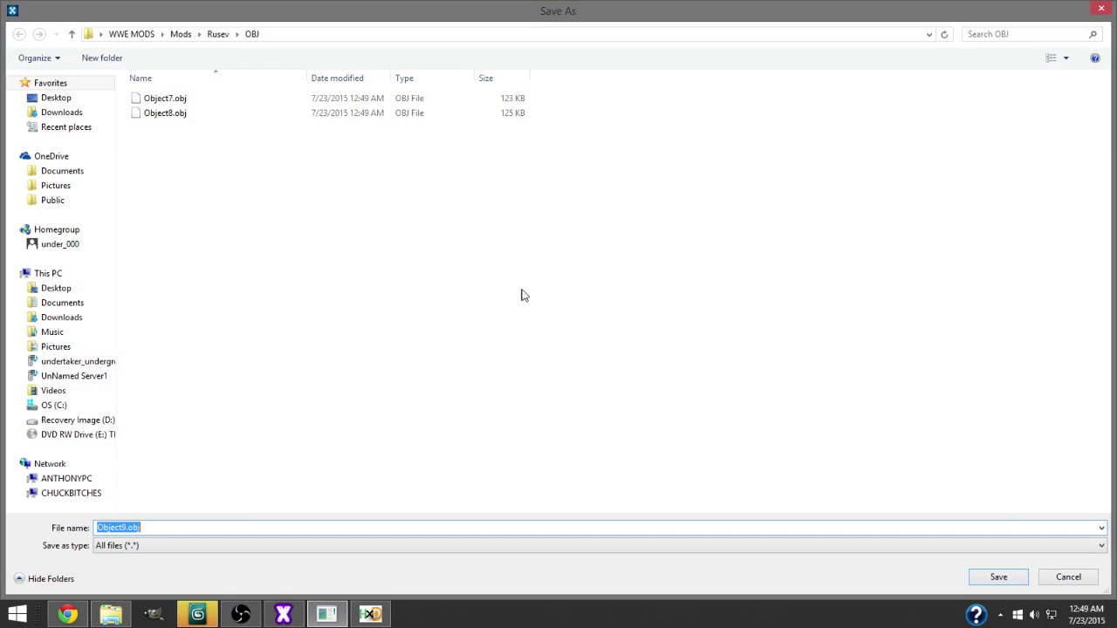
left_click(999, 578)
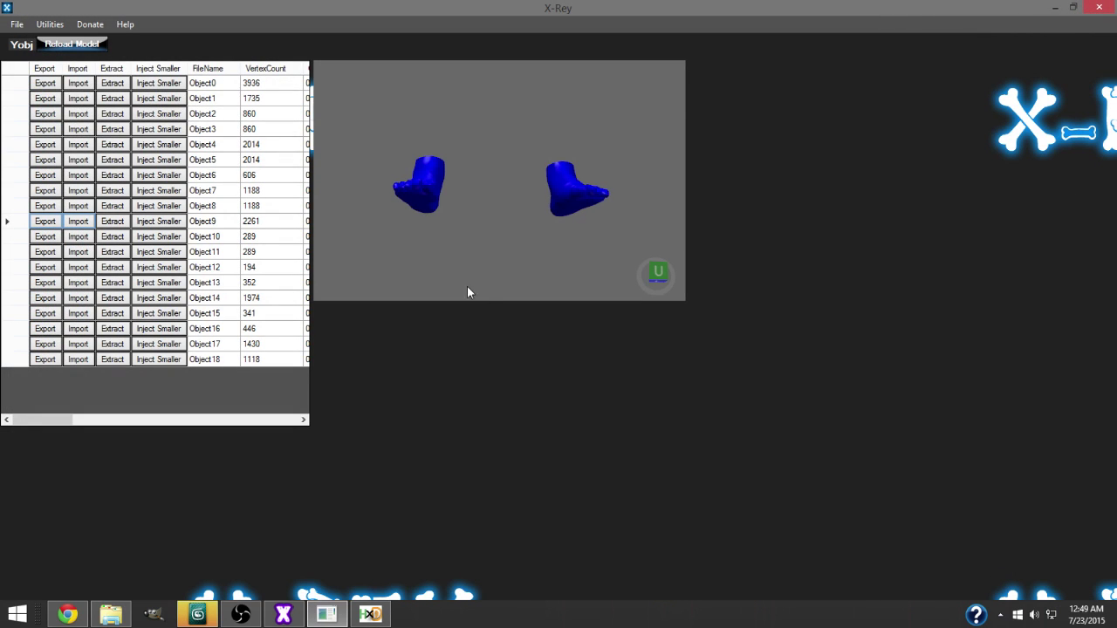
Step: Open 0000.yobj from the Santino folder under Mods in X-Rey
left_click(325, 616)
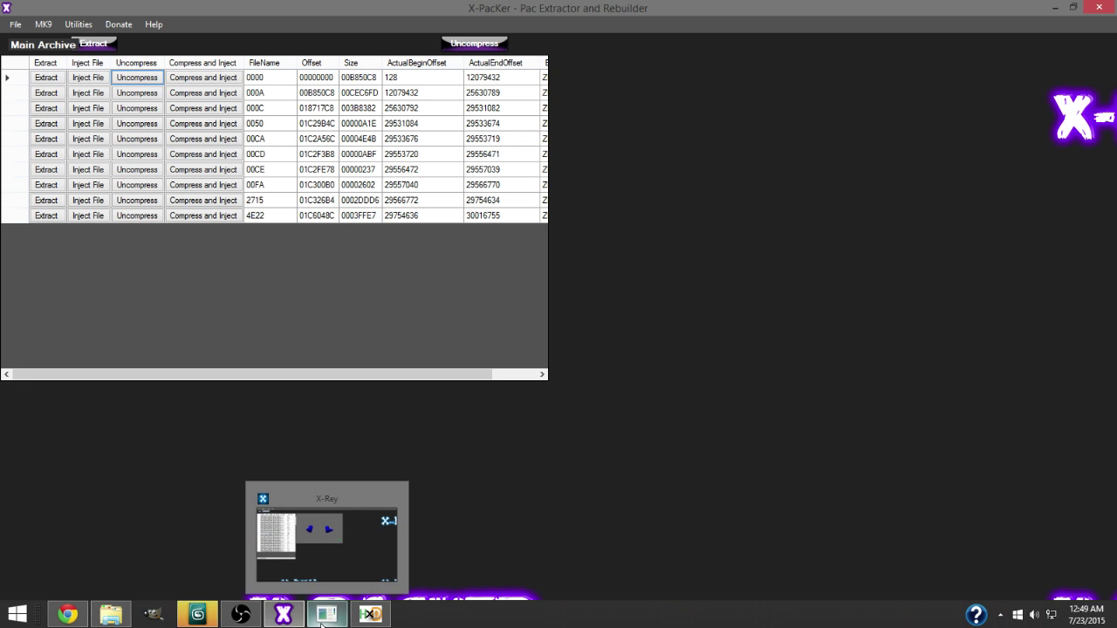
left_click(323, 616)
left_click(19, 24)
mouse_move(34, 37)
left_click(131, 41)
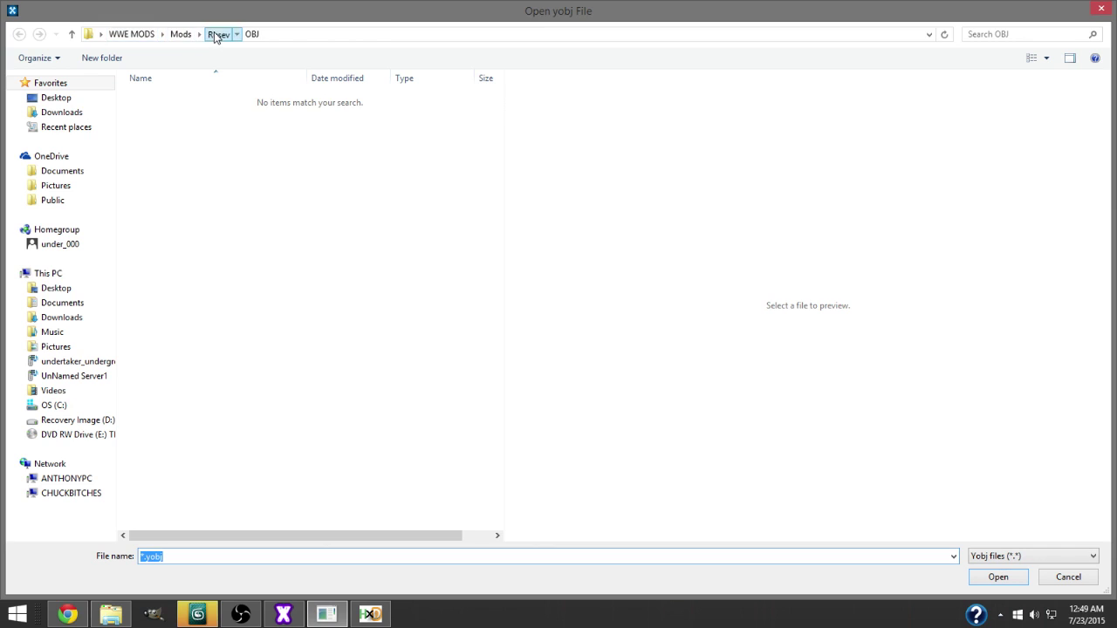
left_click(214, 37)
left_click(183, 35)
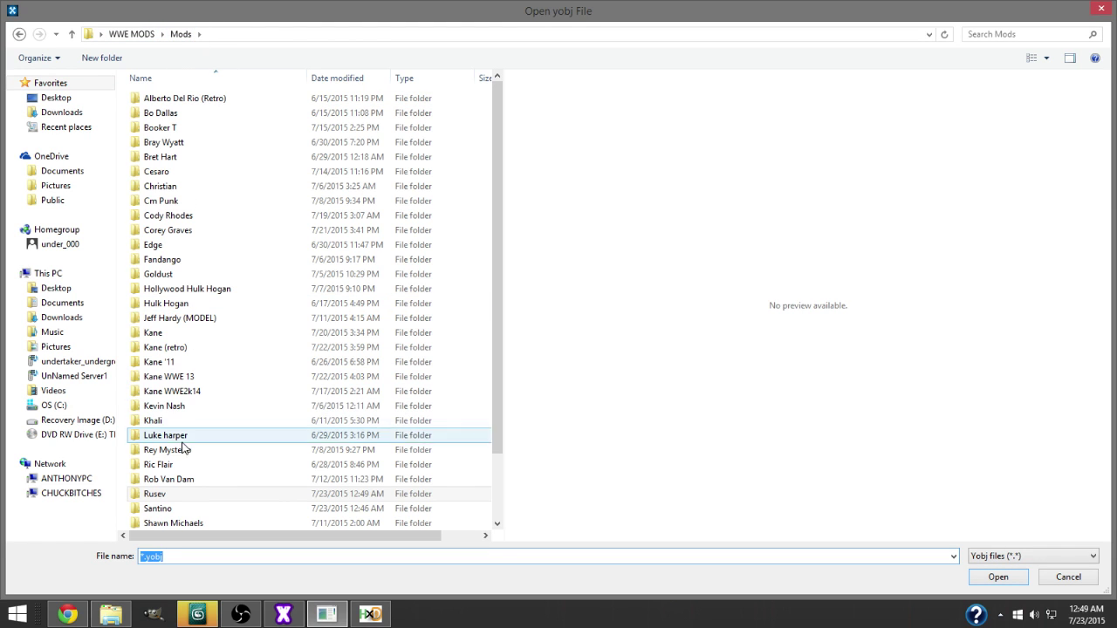
double_click(170, 511)
left_click(170, 101)
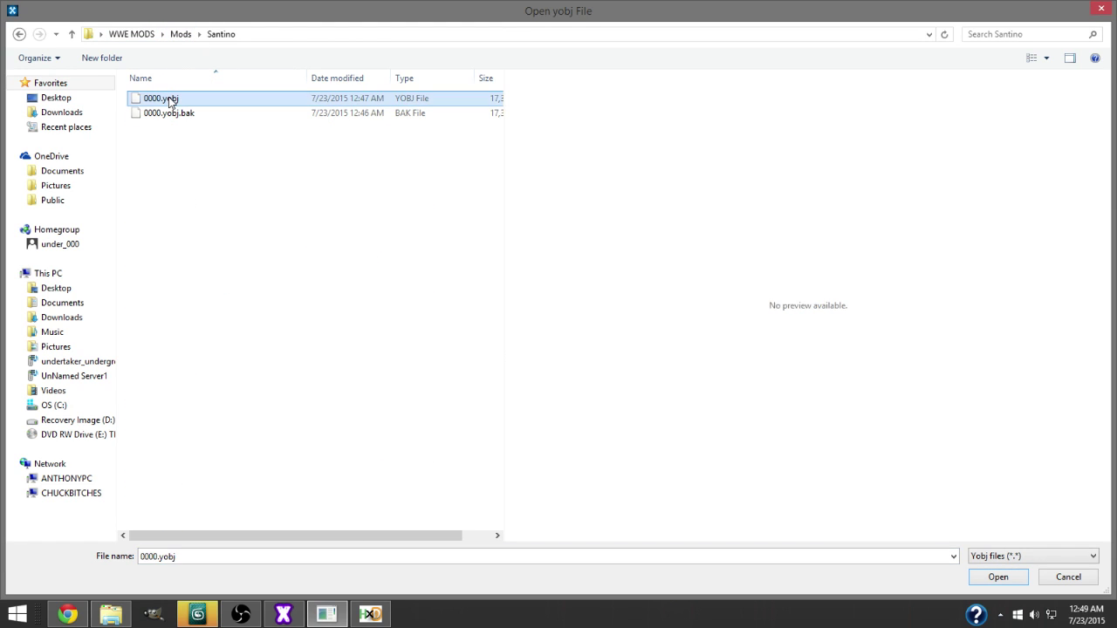
double_click(170, 99)
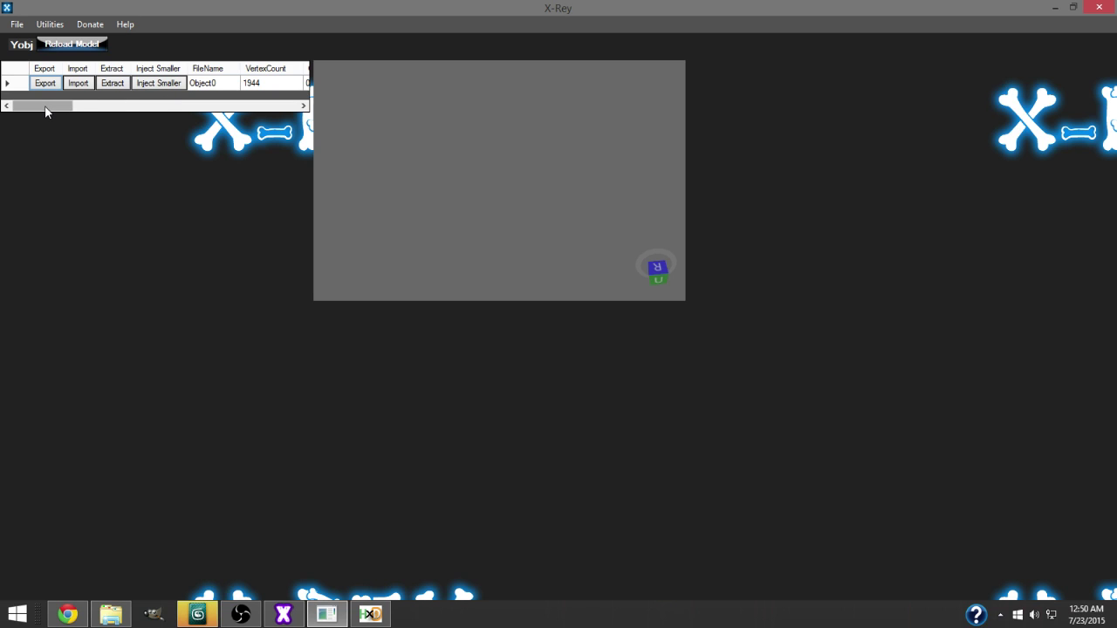
Step: Preview Santino's Object0 and examine the boots
left_click_drag(46, 111, 47, 111)
left_click(214, 83)
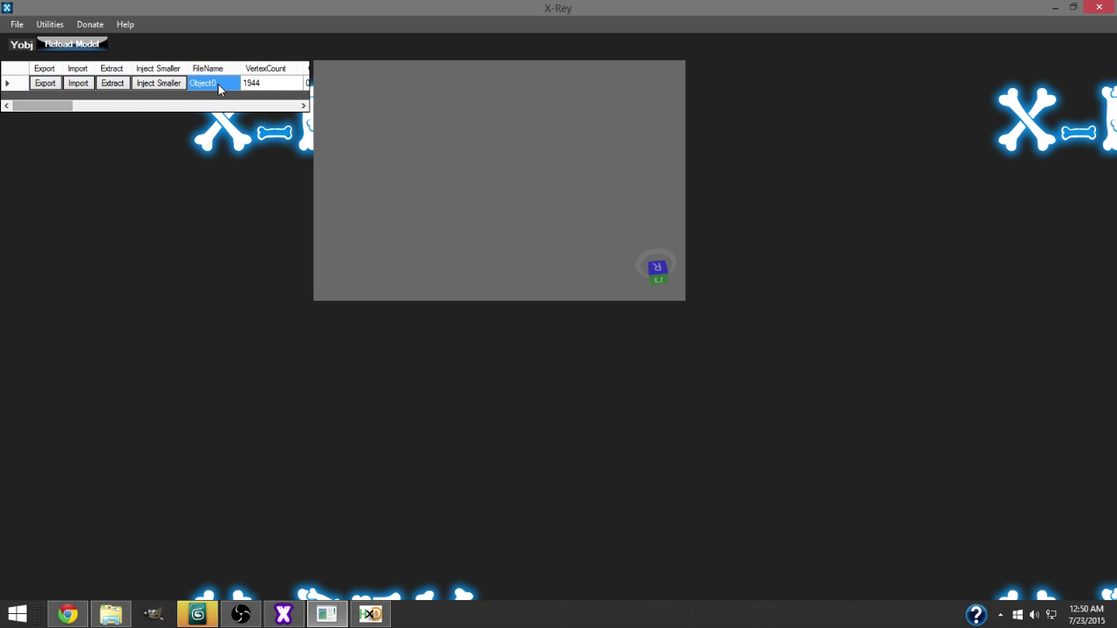
left_click_drag(570, 177, 410, 188)
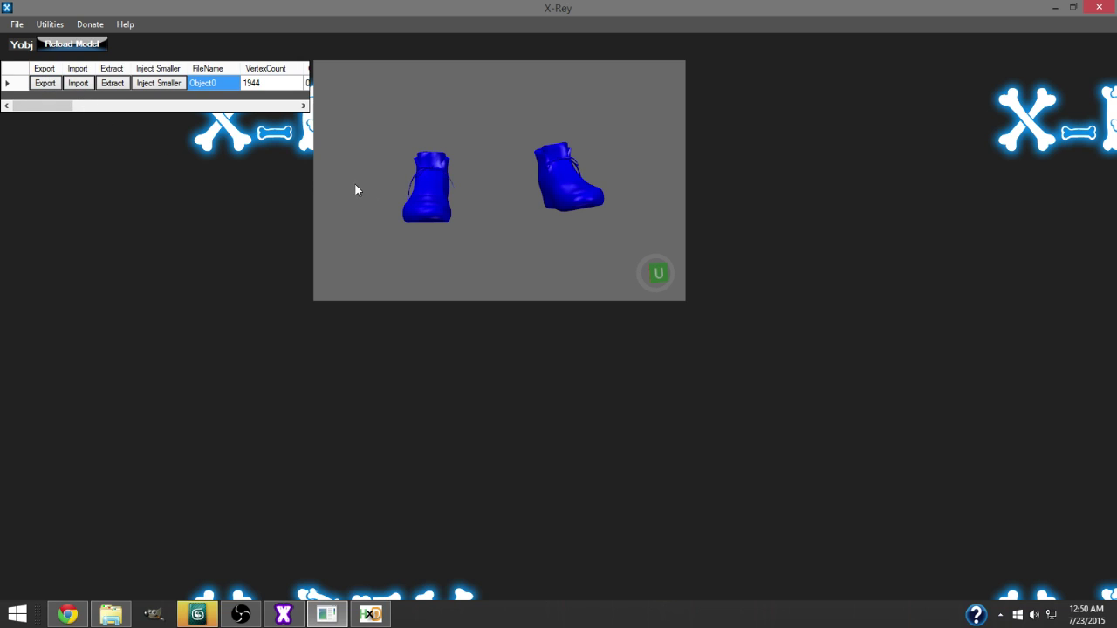
Step: Export Object0 as Object0.obj into a new folder named OBJ inside the Santino folder
left_click(52, 87)
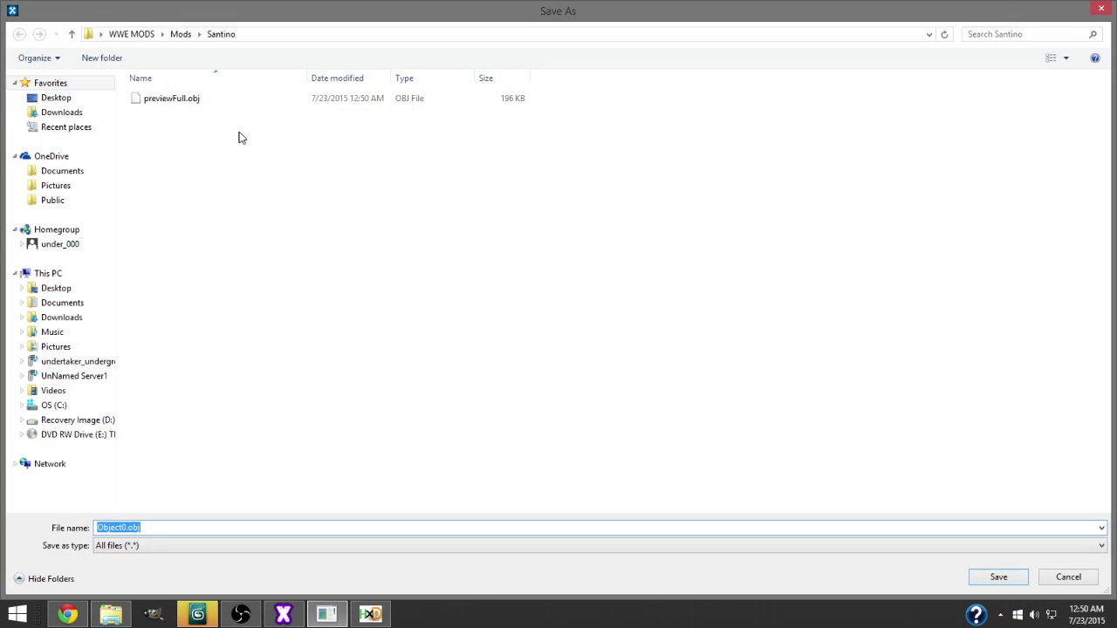
right_click(439, 288)
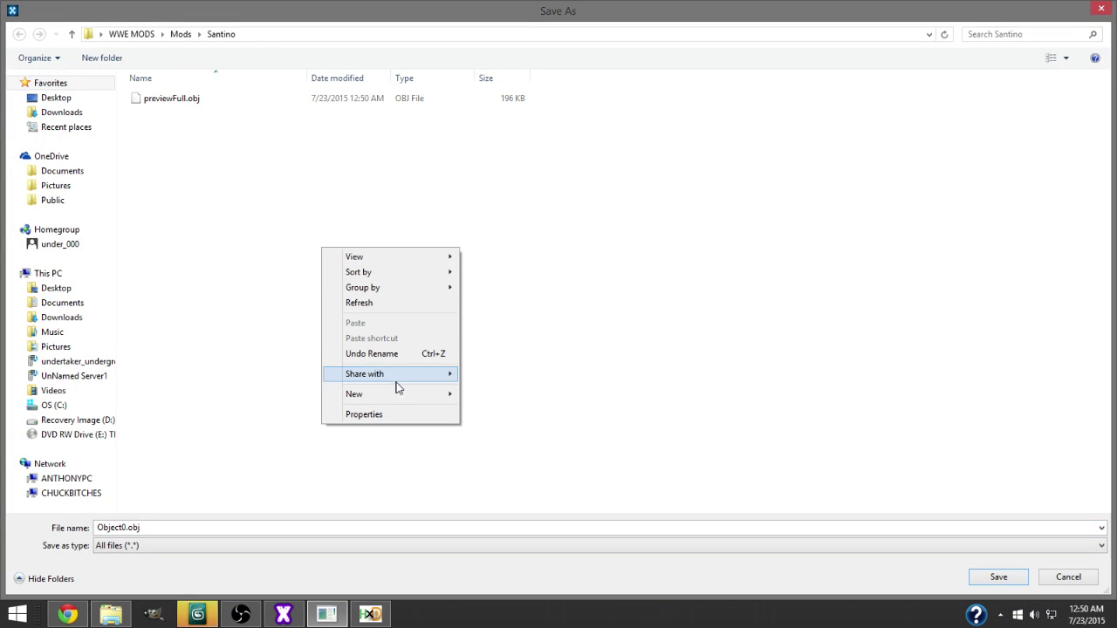
mouse_move(443, 390)
left_click(492, 393)
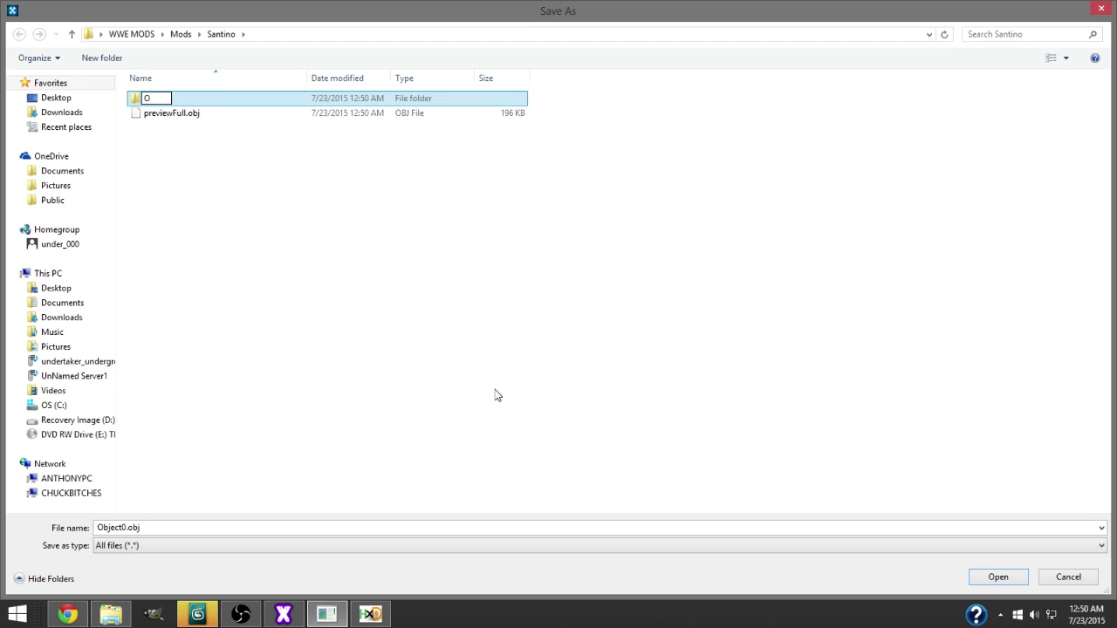
double_click(159, 99)
left_click(998, 578)
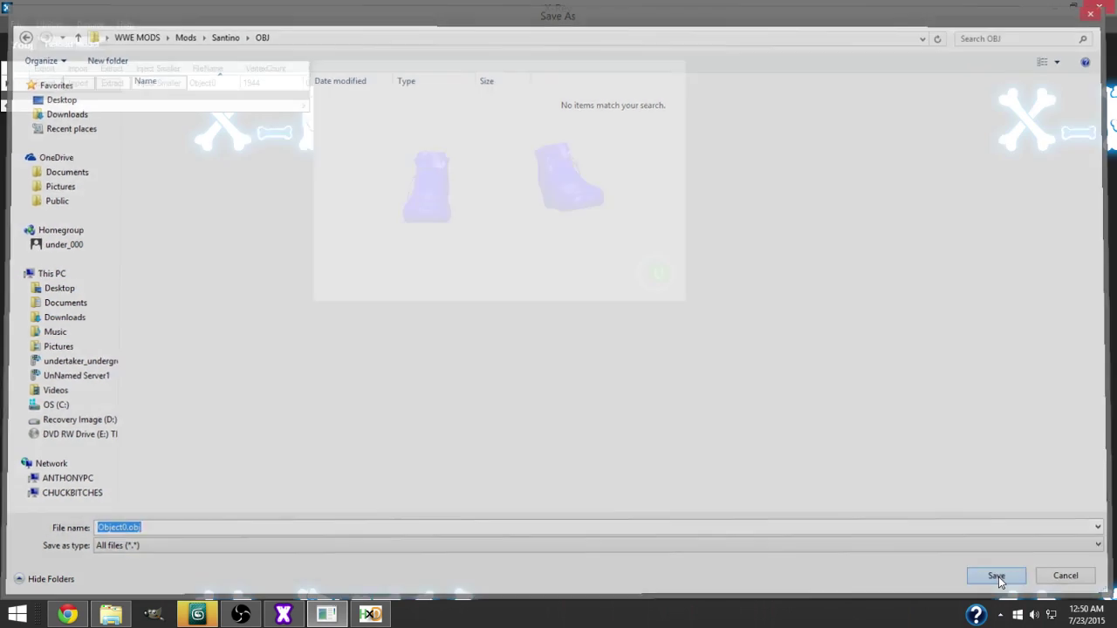
left_click_drag(516, 202, 544, 196)
left_click(656, 275)
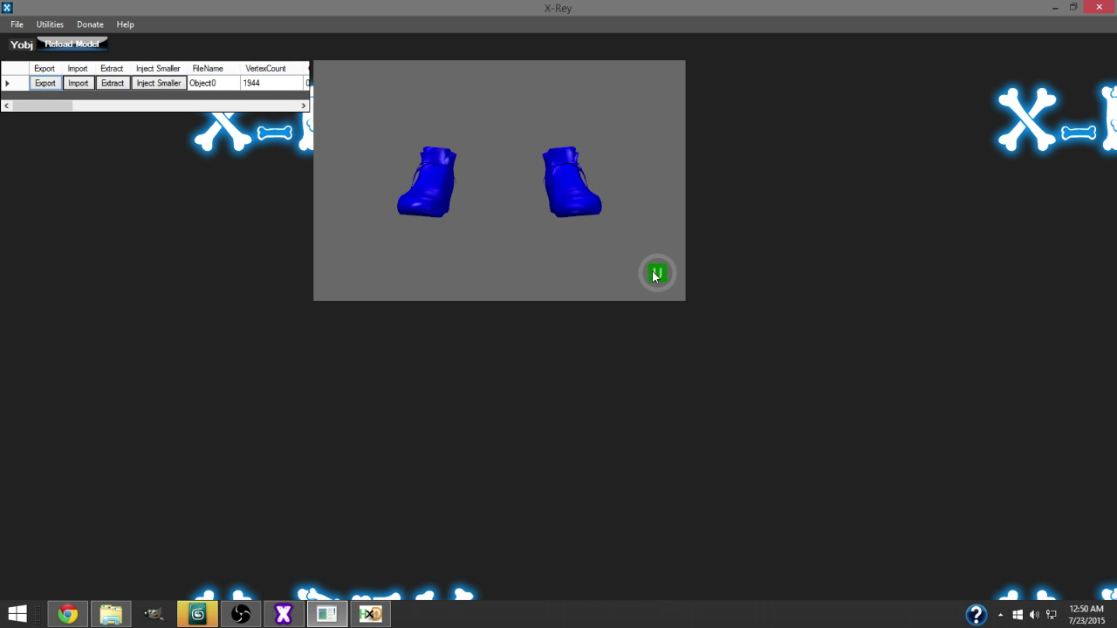
Step: Switch to 3ds Max and import Object7.obj from Rusev's OBJ folder under WWE MODS with the default OBJ options
left_click(213, 615)
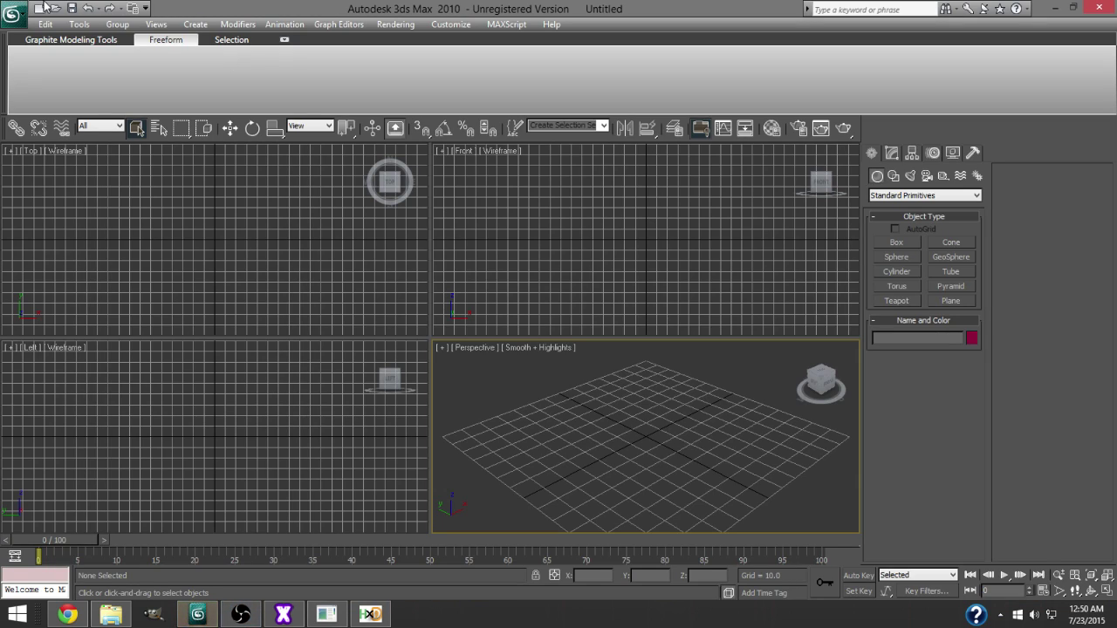
left_click(13, 11)
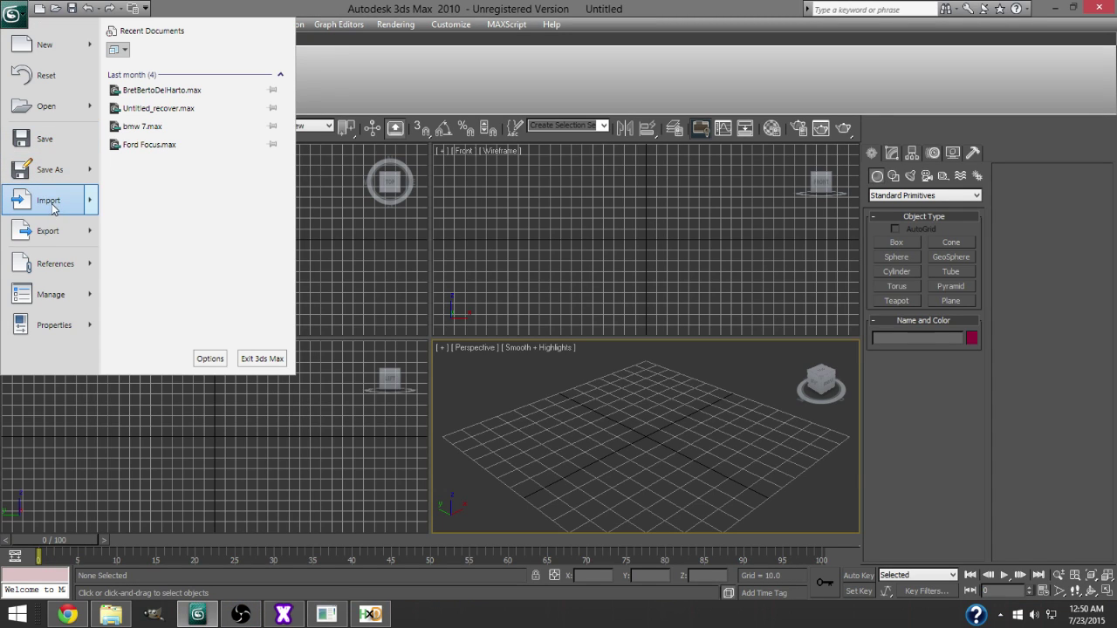
left_click(51, 208)
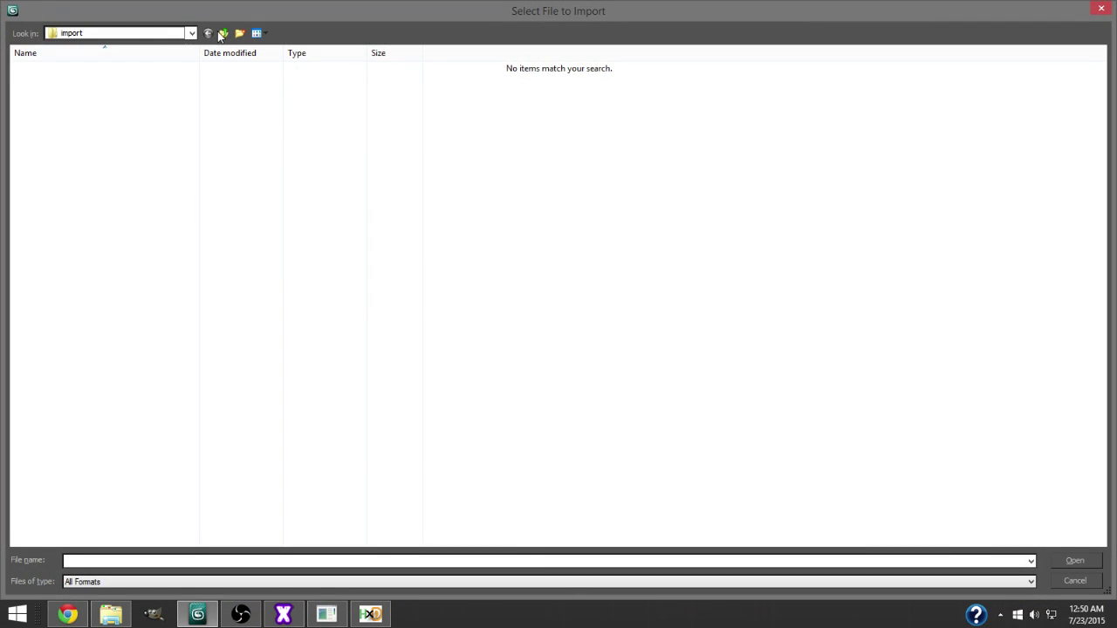
left_click(220, 35)
left_click(223, 33)
left_click(224, 33)
double_click(91, 91)
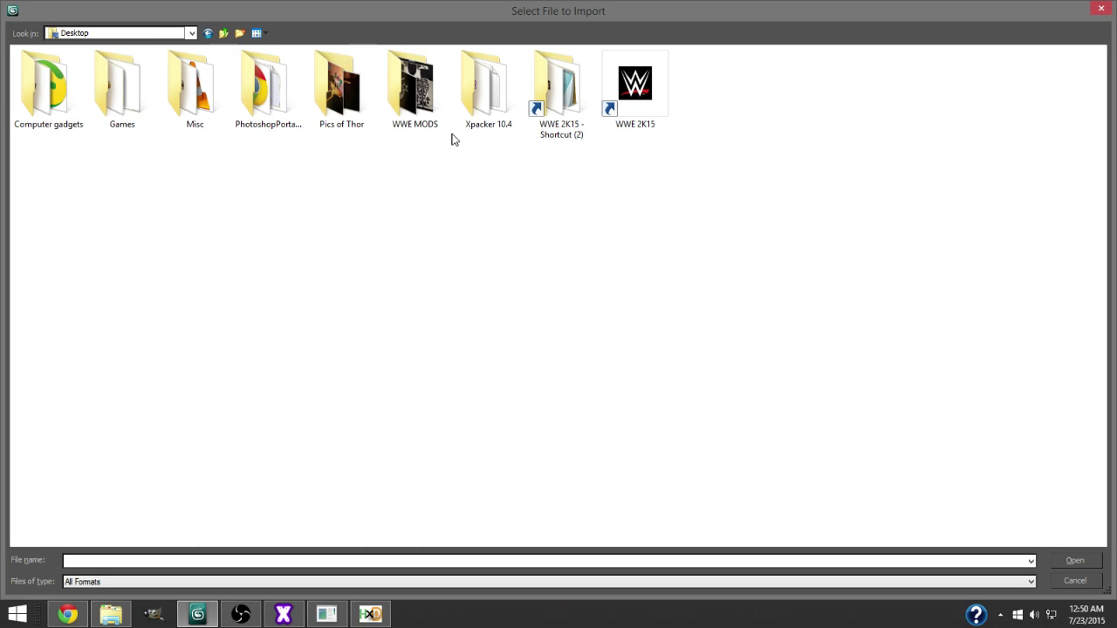
double_click(419, 94)
double_click(96, 110)
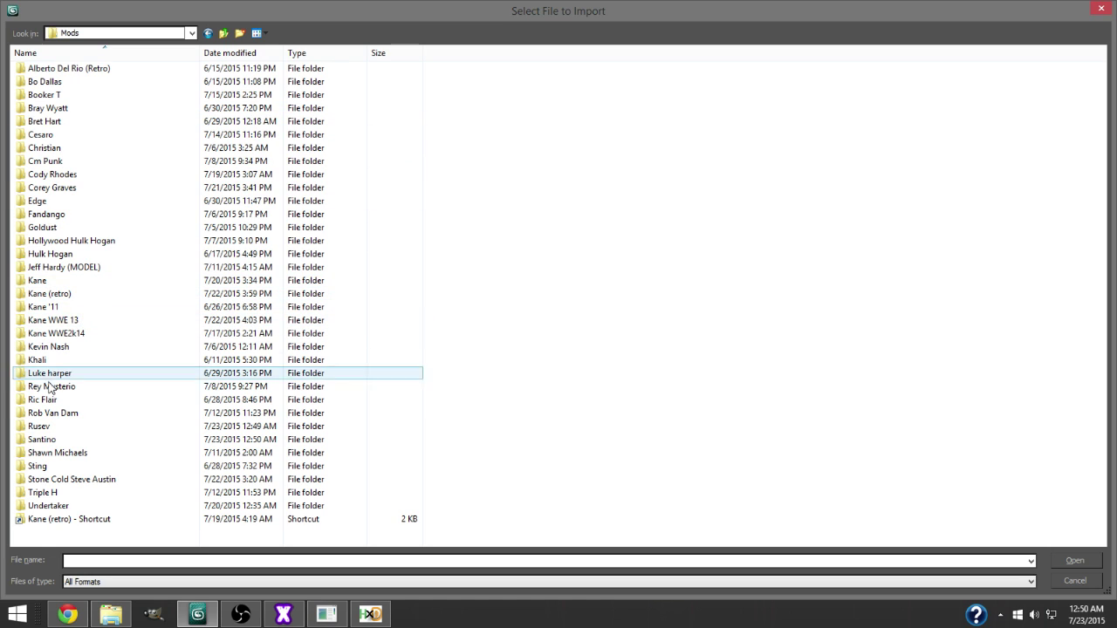
double_click(46, 426)
double_click(45, 69)
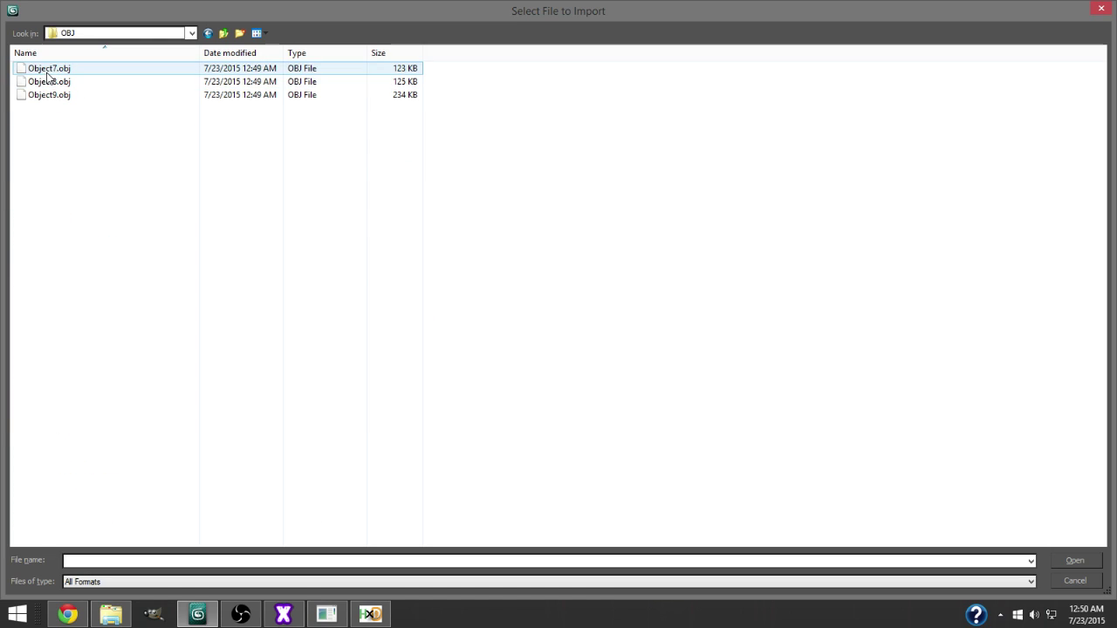
double_click(40, 69)
left_click(445, 536)
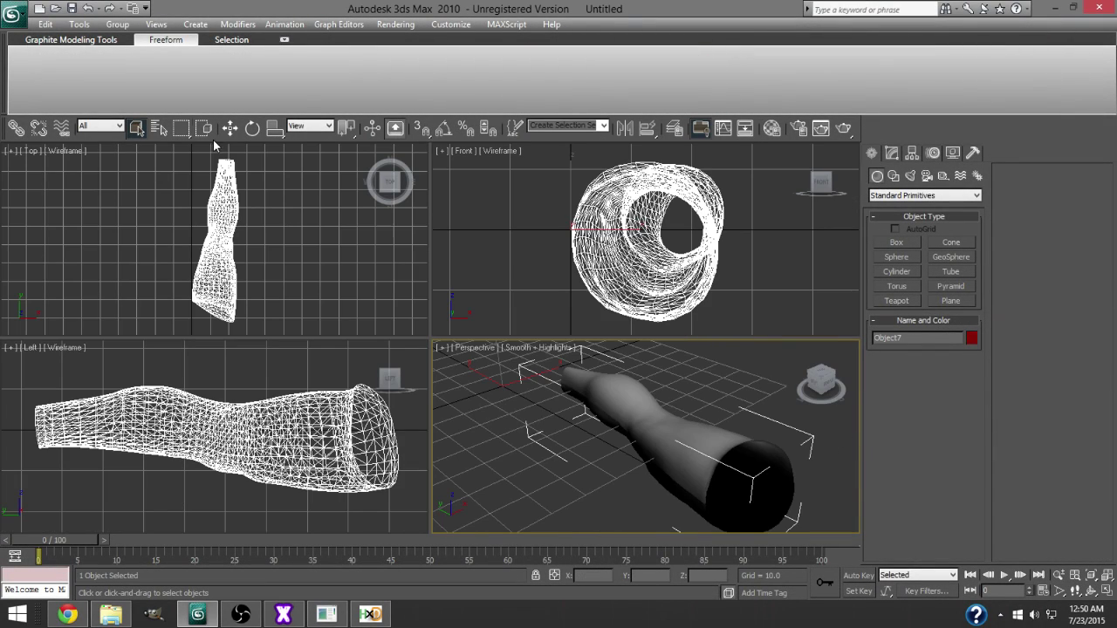
Step: Import Object8.obj from Rusev's OBJ folder into the scene with the default options
left_click(16, 15)
left_click(34, 25)
left_click(27, 19)
left_click(16, 15)
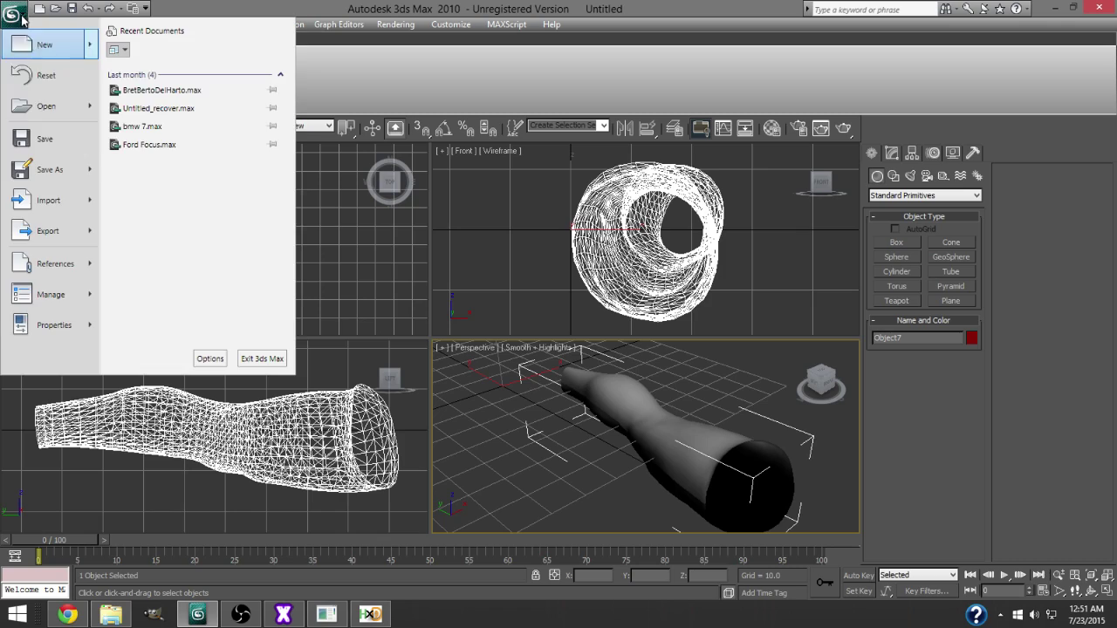
left_click(50, 212)
double_click(39, 82)
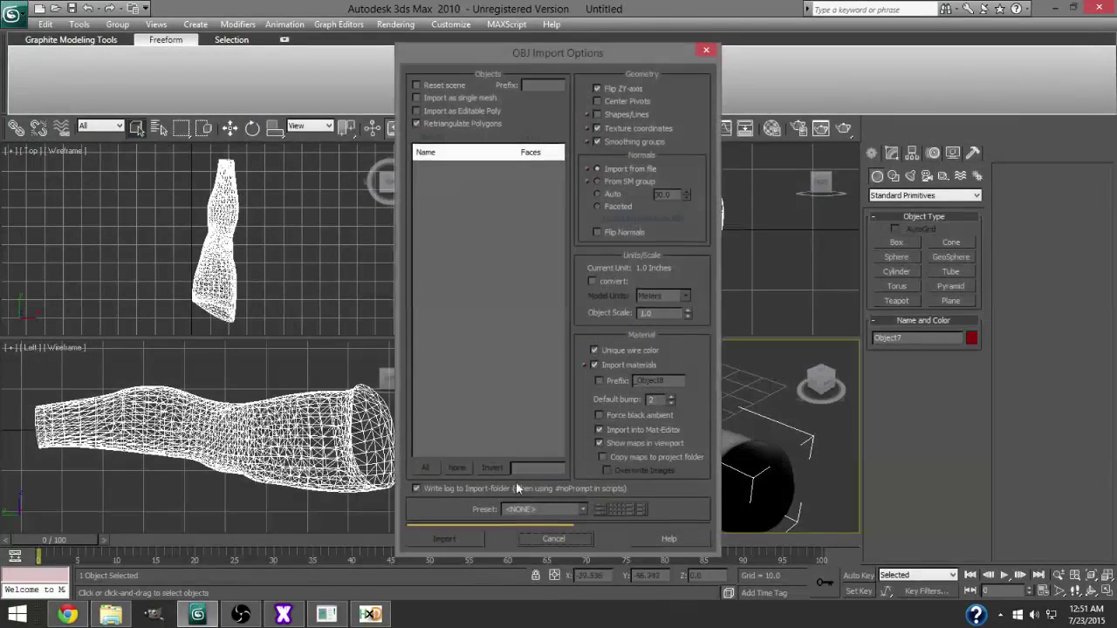
left_click(466, 537)
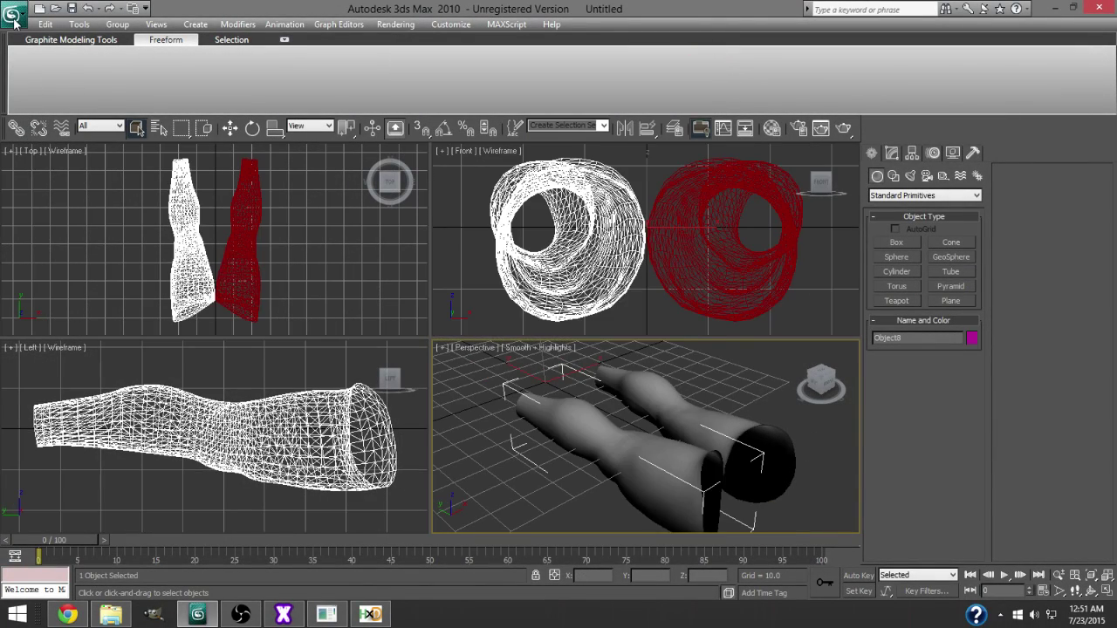
Step: Import Object9.obj, Rusev's feet, into the same scene with the default options
left_click(14, 17)
left_click(50, 210)
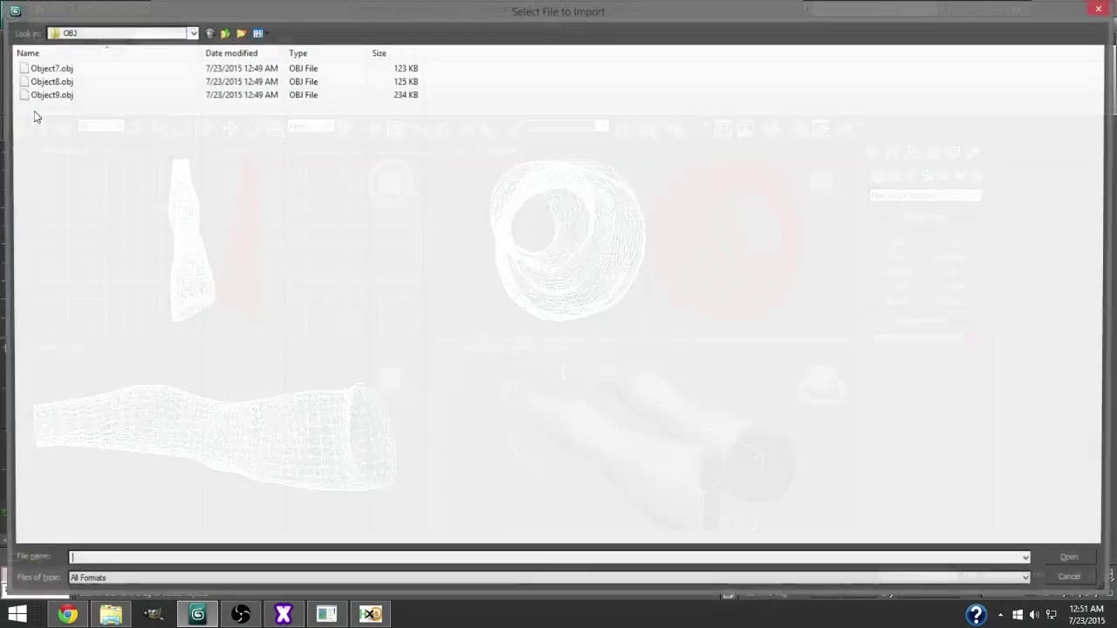
double_click(39, 94)
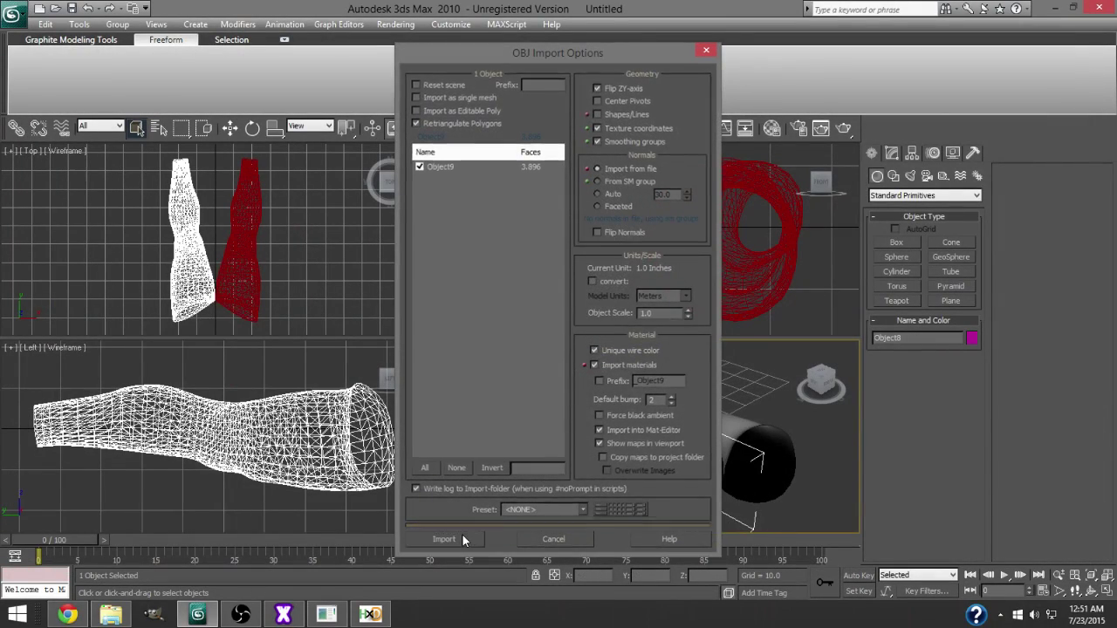
left_click(445, 539)
left_click_drag(818, 389, 197, 175)
Step: Import Object0.obj, Santino's boots, from the Santino mod's OBJ folder with the default OBJ options
left_click(14, 15)
left_click(39, 214)
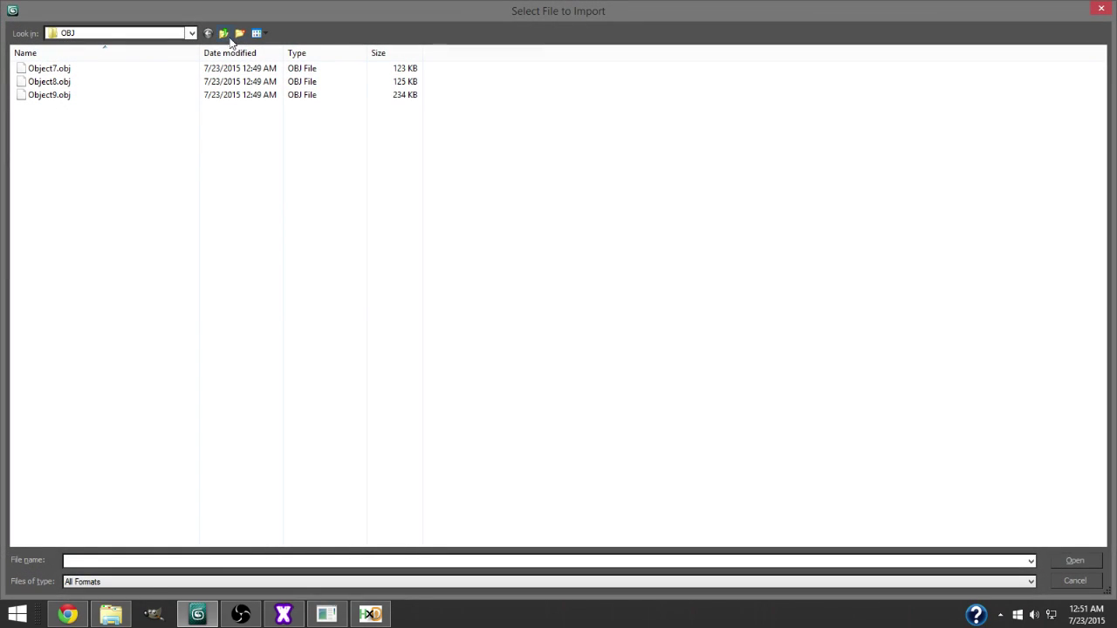
left_click(210, 34)
left_click(209, 33)
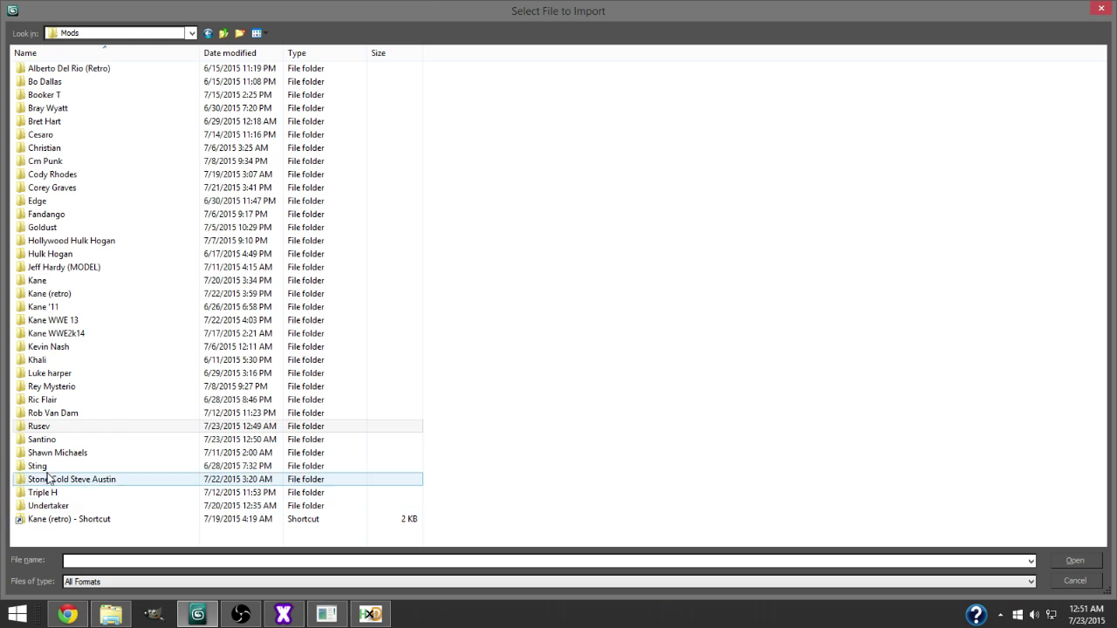
double_click(46, 441)
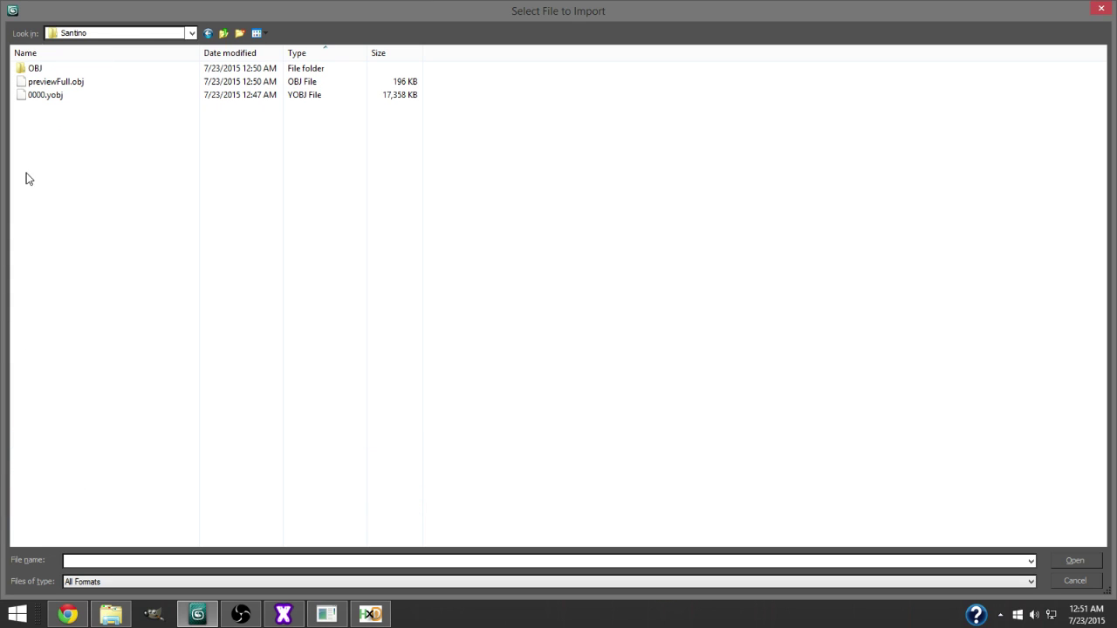
double_click(37, 69)
double_click(43, 69)
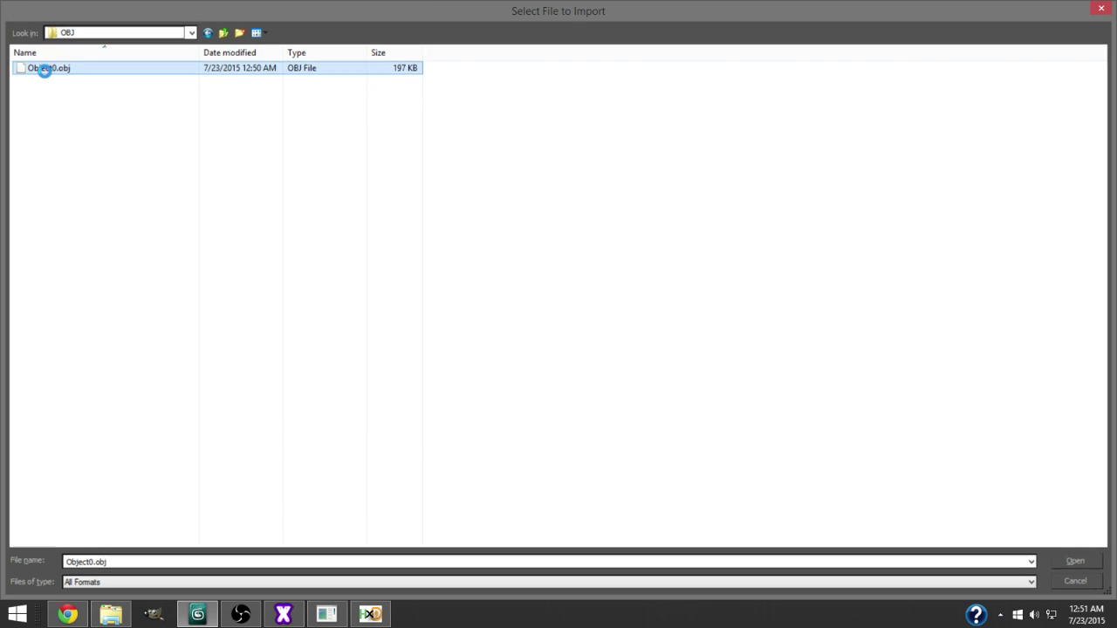
left_click(459, 536)
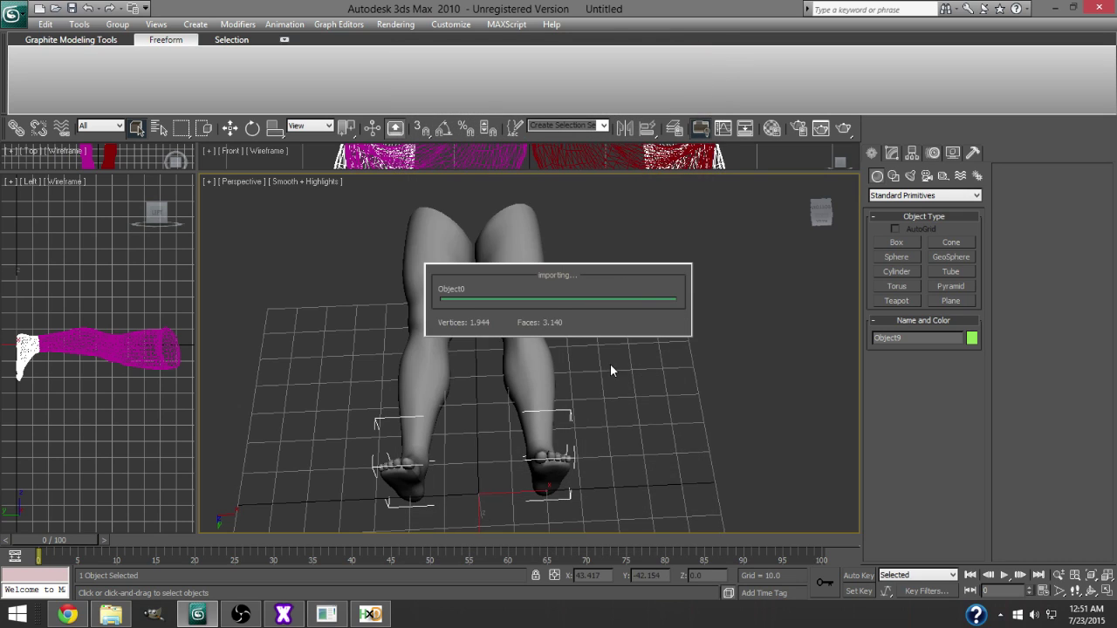
Step: Examine how the imported boots fit over Rusev's feet and ankles from the front, side and sole
scroll(792, 226, "up", 6)
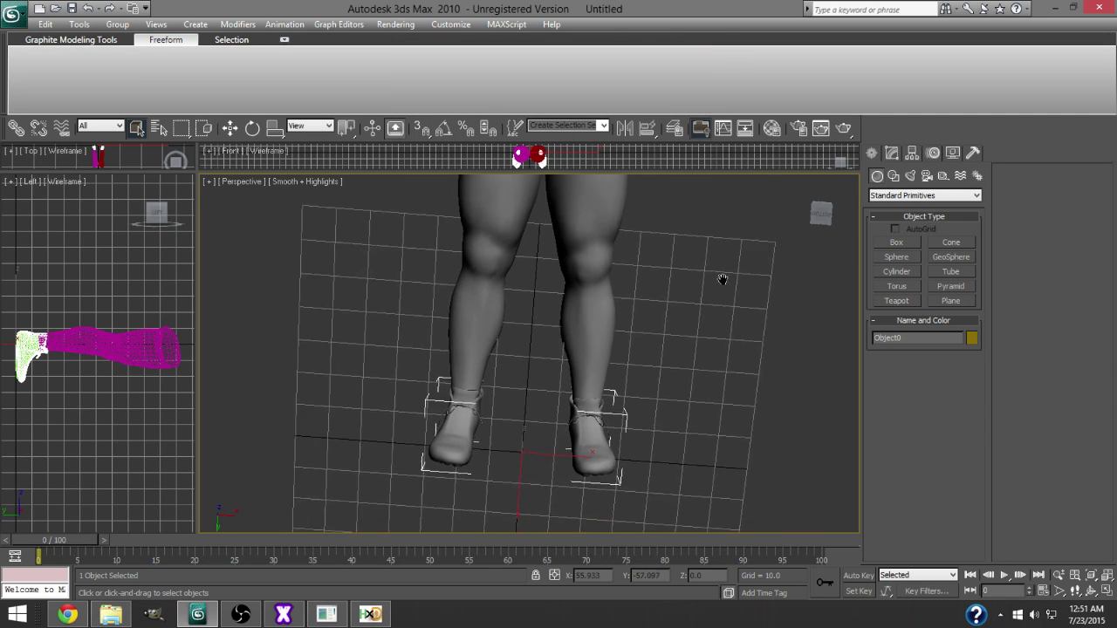
left_click_drag(793, 226, 693, 369)
left_click(820, 211)
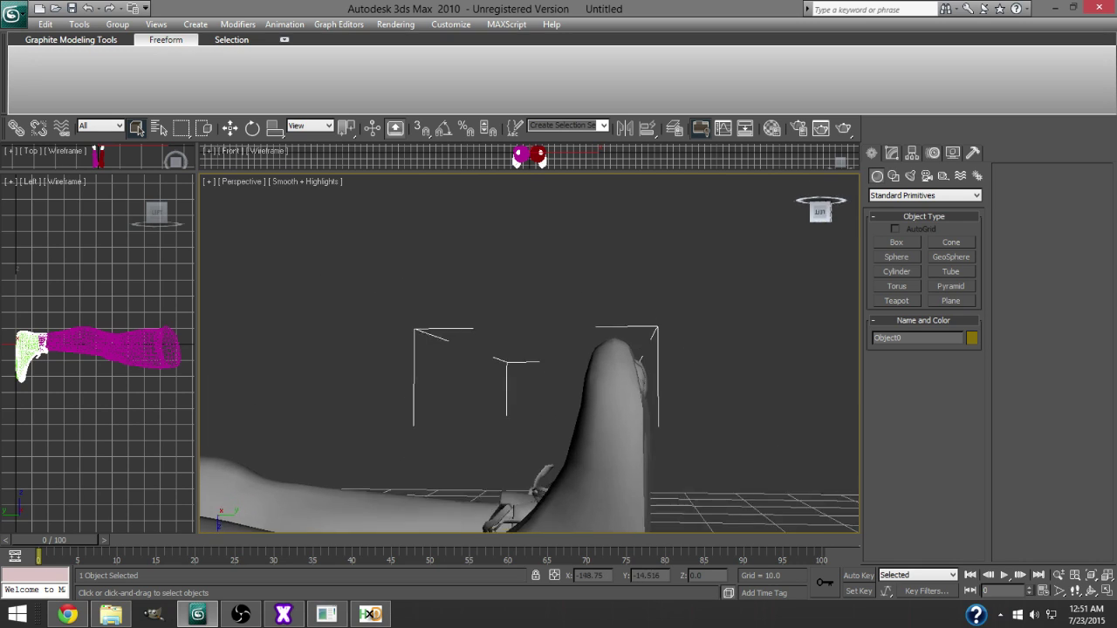
left_click_drag(764, 304, 715, 256)
scroll(670, 274, "up", 2)
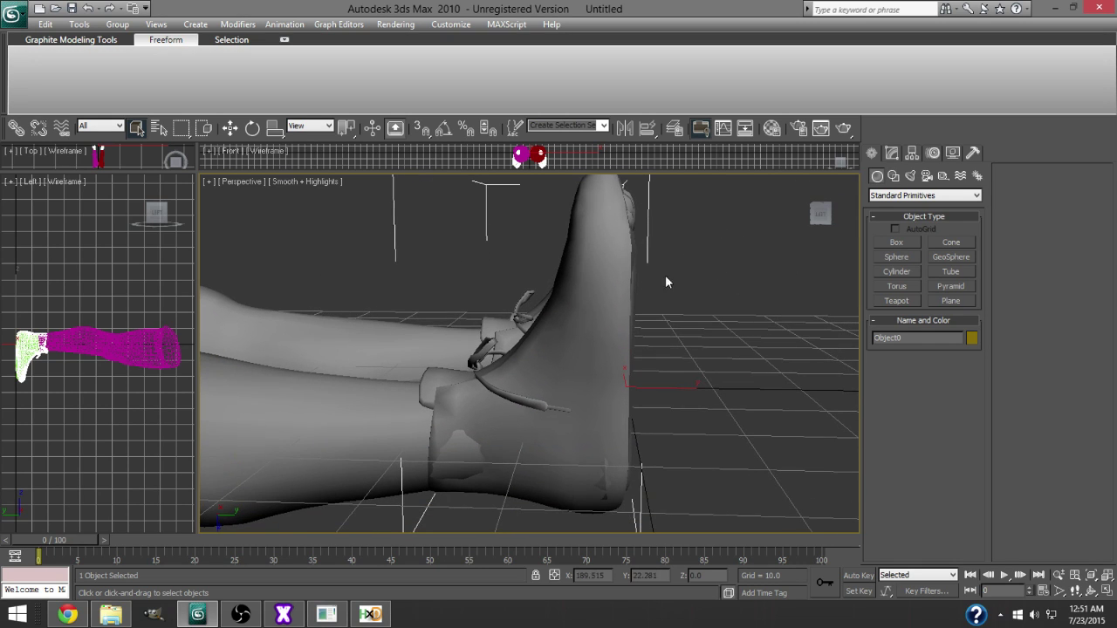
left_click_drag(609, 361, 610, 380)
left_click(818, 213)
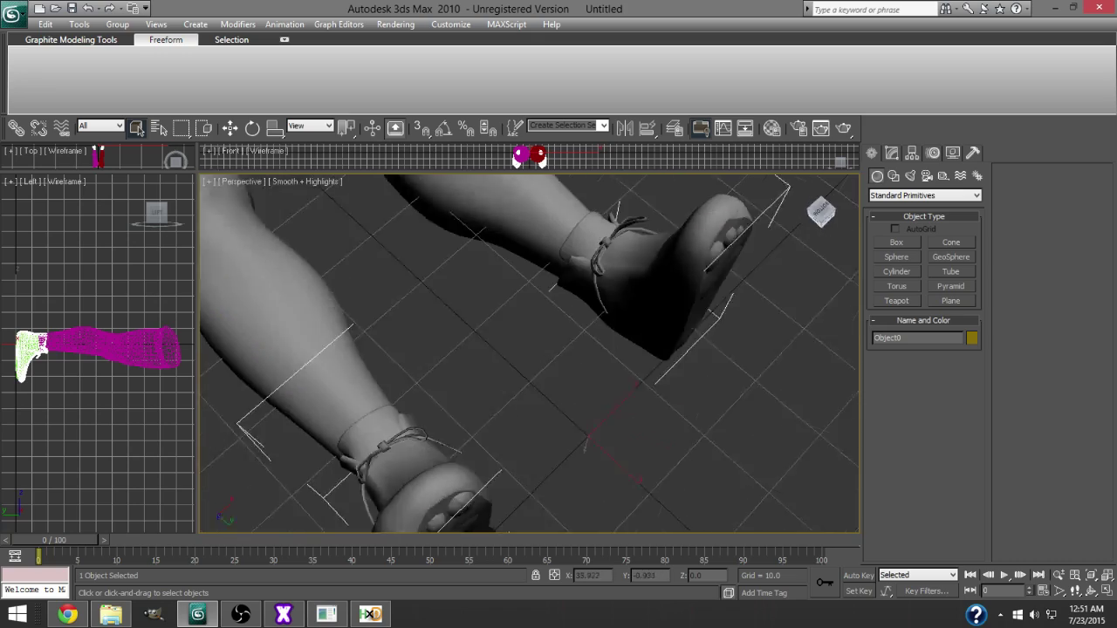
mouse_move(826, 212)
left_mouse_down()
mouse_move(813, 186)
mouse_move(798, 209)
mouse_move(833, 227)
mouse_move(815, 205)
mouse_move(822, 214)
left_mouse_up()
Step: Convert the boots object to an Editable Poly
right_click(485, 306)
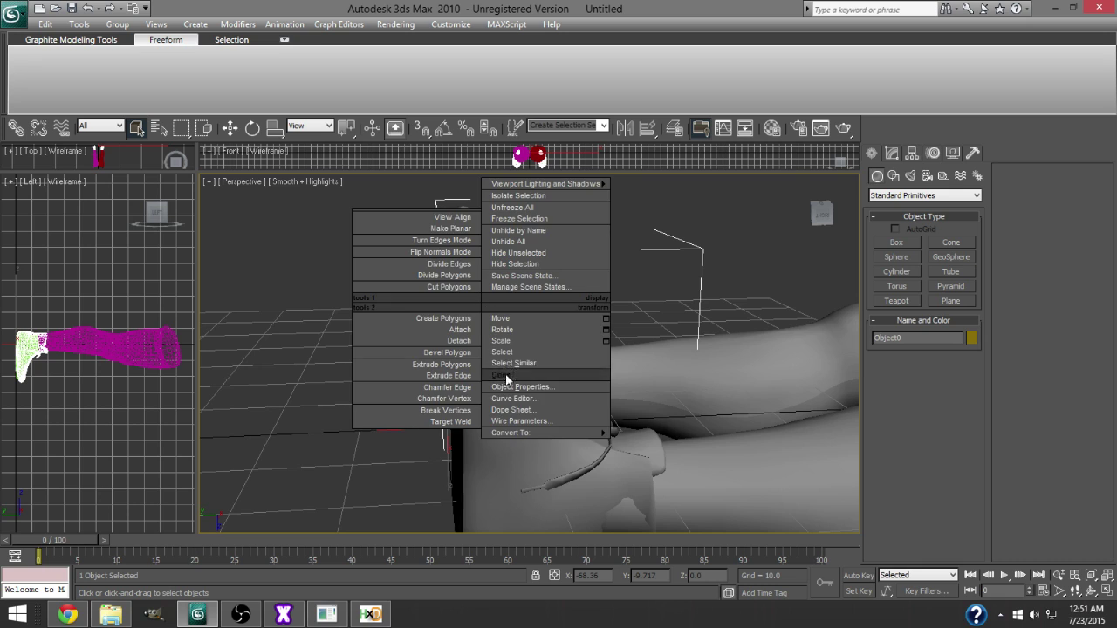
left_click(655, 445)
left_click_drag(611, 410, 546, 398)
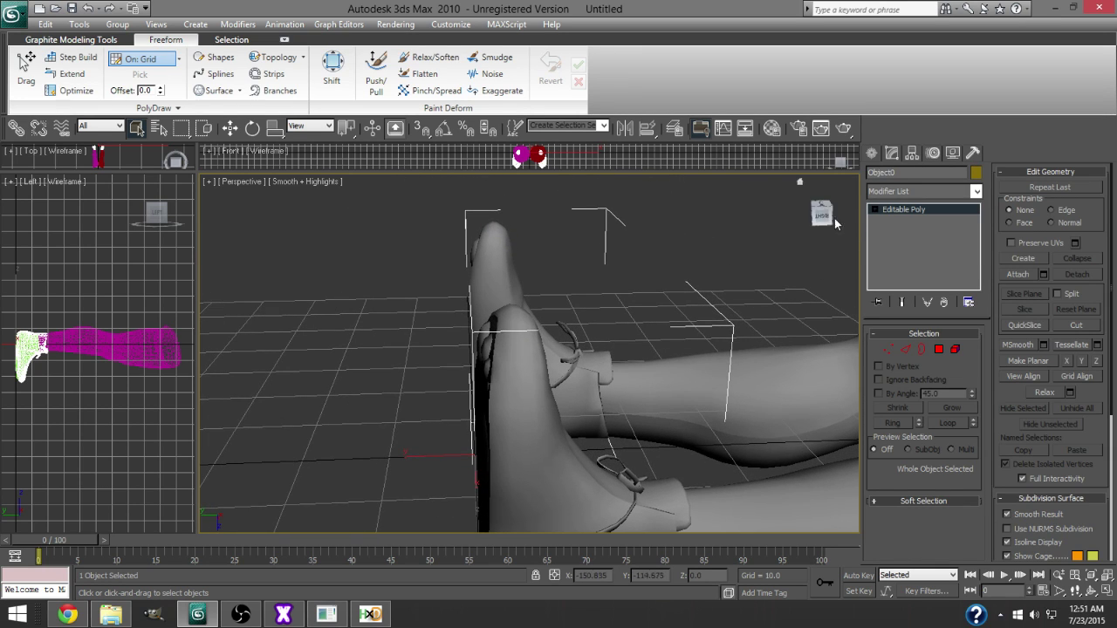
left_click_drag(823, 216, 821, 225)
left_click(562, 275)
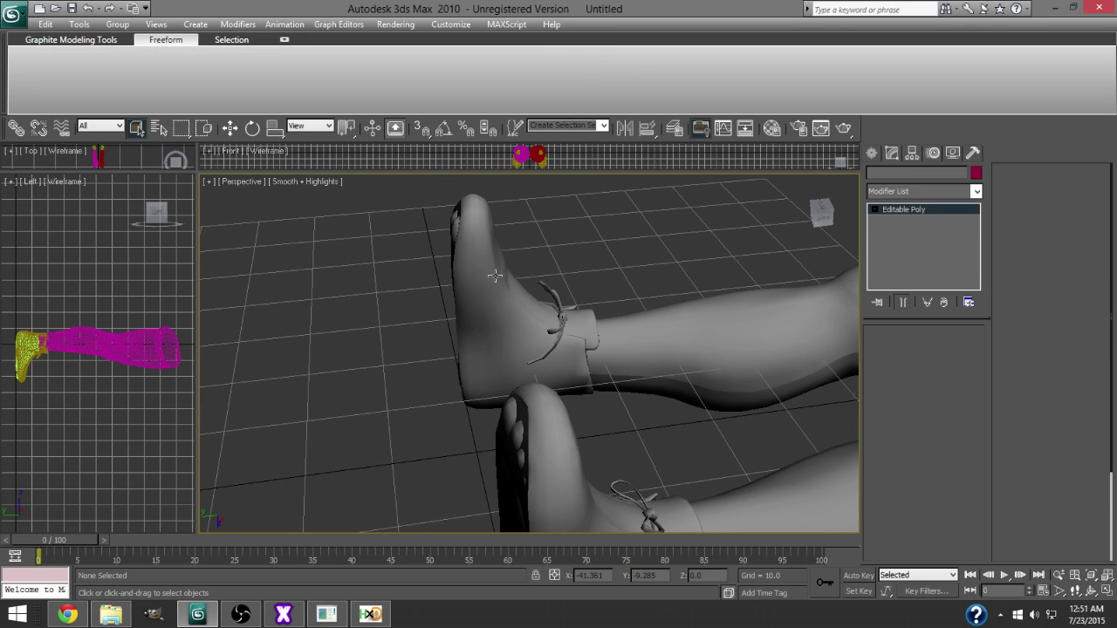
Step: Use the Shift paint-deform brush to push one boot's toe and sole outward until they cover the toes
left_click(495, 276)
scroll(529, 304, "up", 6)
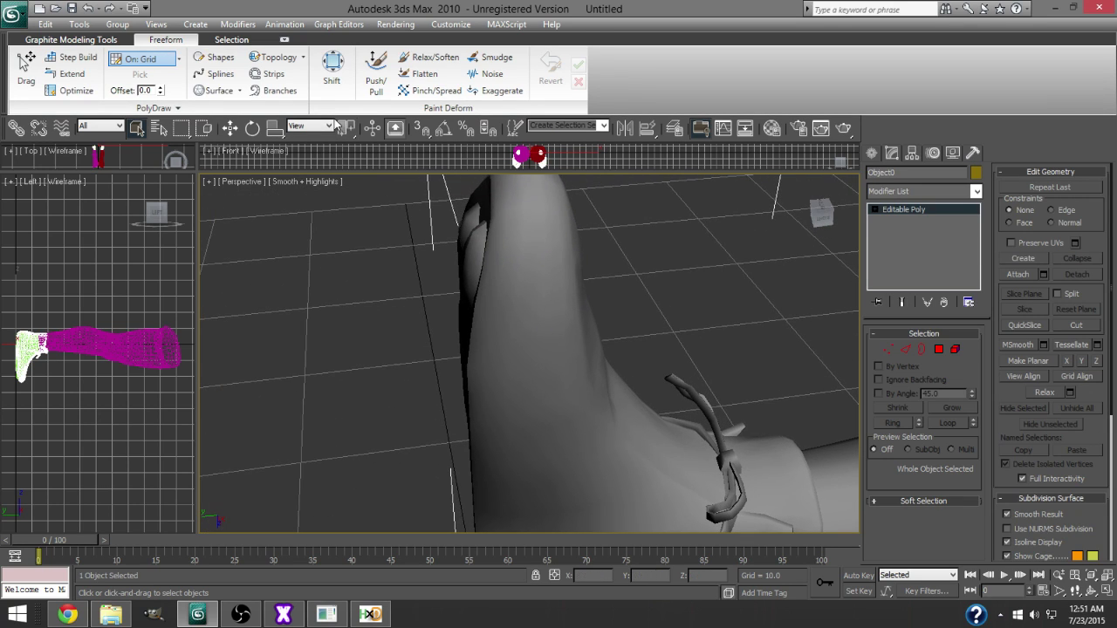
left_click(331, 69)
left_click_drag(478, 254, 461, 235)
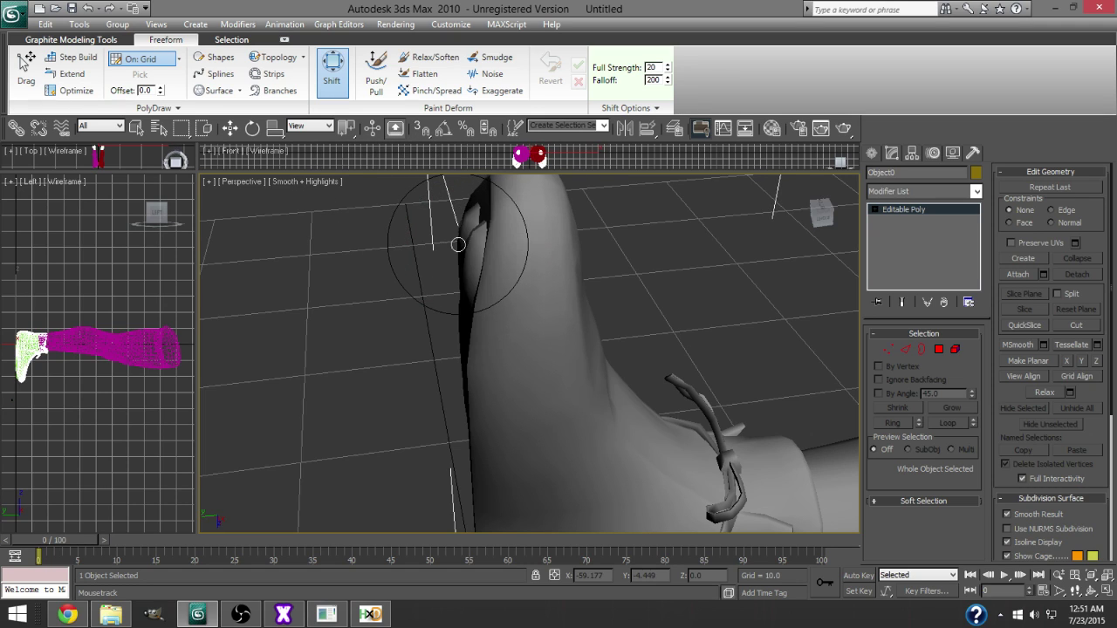
scroll(472, 244, "down", 5)
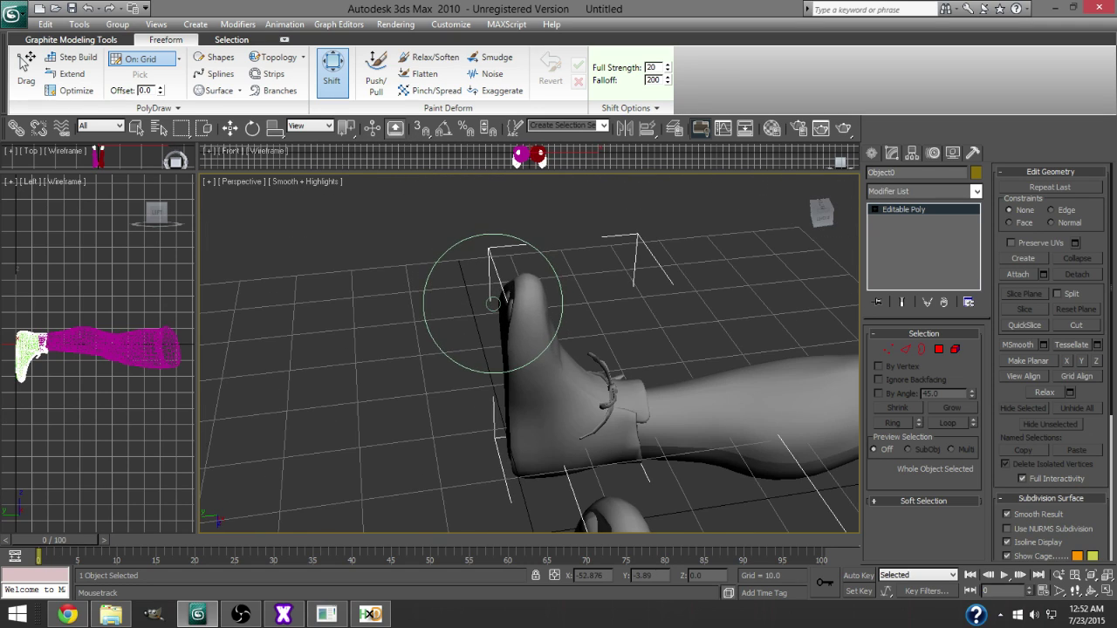
left_click_drag(488, 384, 485, 353)
left_click_drag(471, 290, 541, 266)
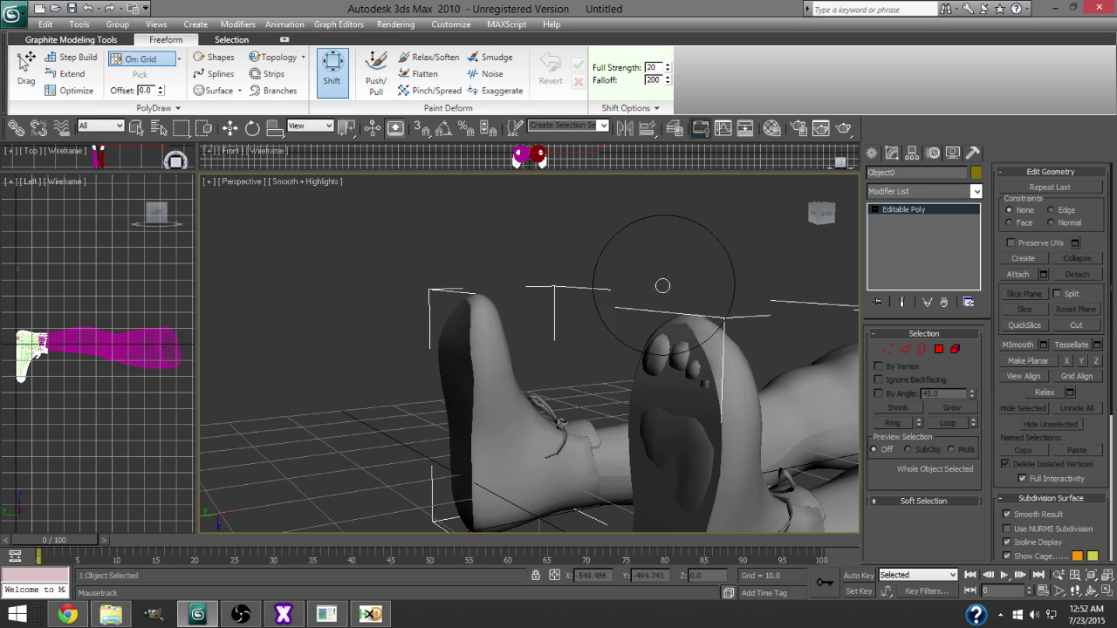
Step: Shift the other boot's toe and sole outward so they cover the protruding toes
mouse_move(821, 207)
left_mouse_down()
mouse_move(812, 203)
mouse_move(802, 227)
mouse_move(815, 212)
mouse_move(805, 198)
left_mouse_up()
left_click_drag(648, 324, 641, 235)
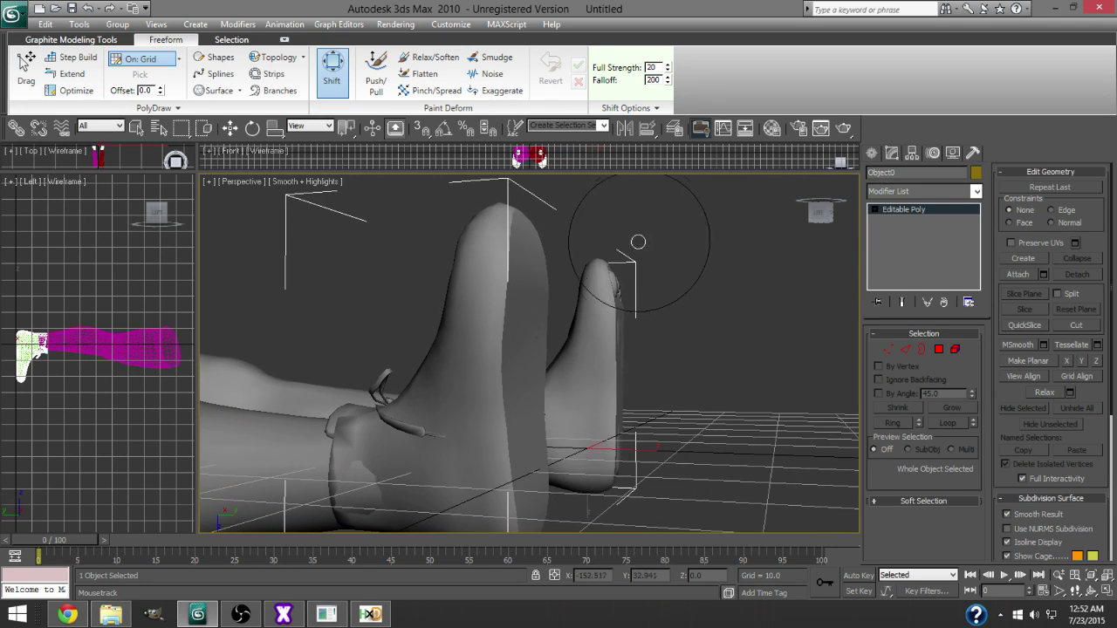
mouse_move(616, 308)
left_mouse_down()
mouse_move(605, 271)
mouse_move(599, 282)
mouse_move(617, 272)
left_mouse_up()
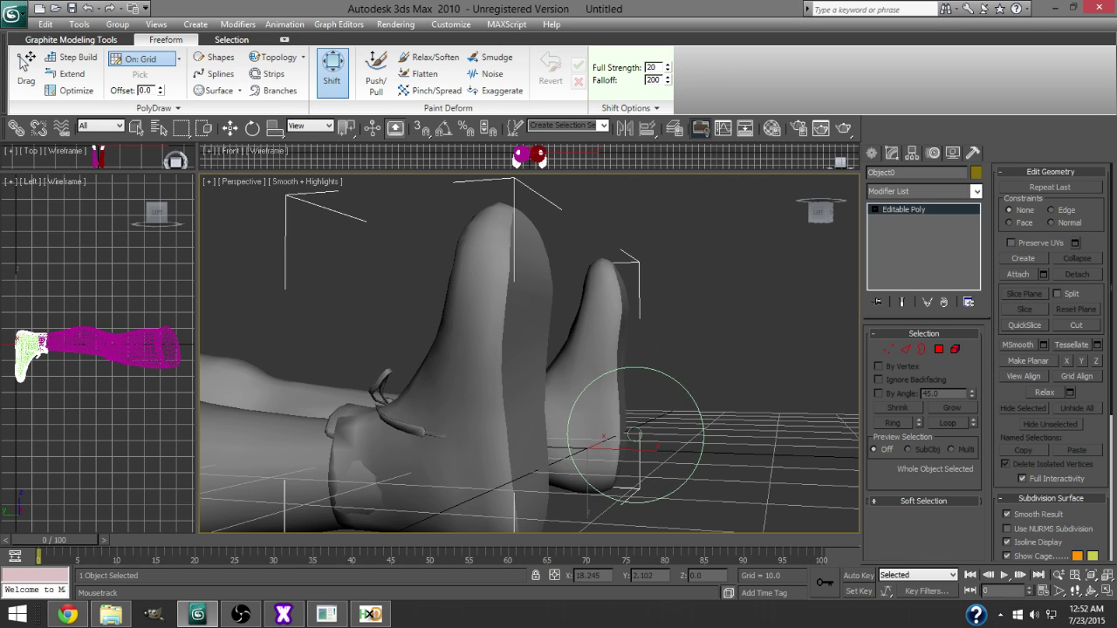
Step: Shift the boot's heel and ankle surface outward where the foot pokes through
mouse_move(817, 212)
left_mouse_down()
mouse_move(807, 202)
mouse_move(825, 218)
left_mouse_up()
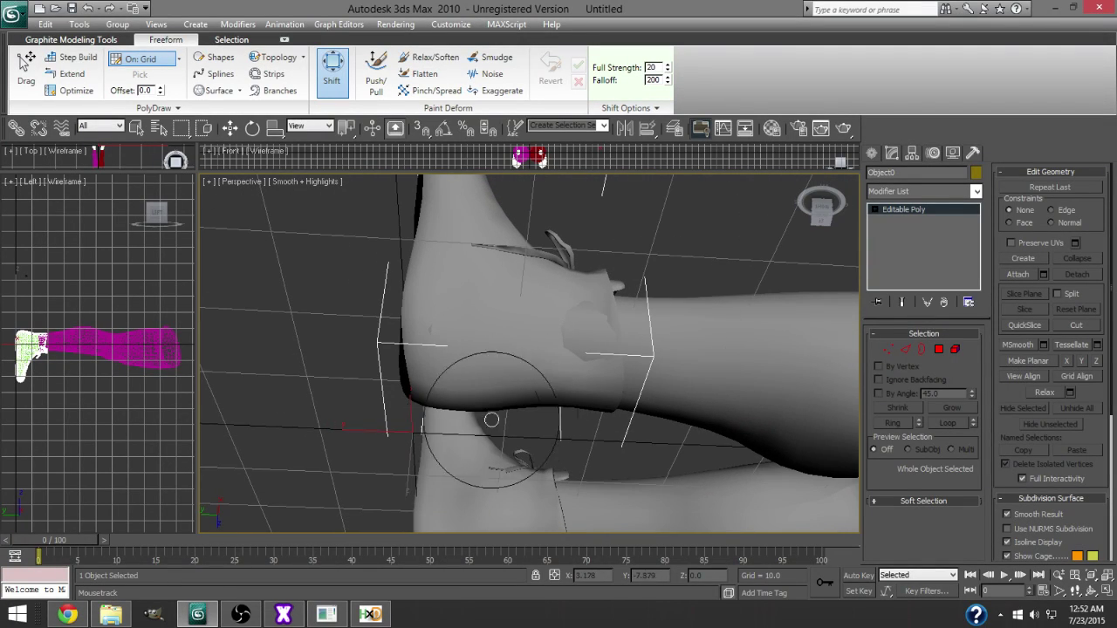
left_click_drag(371, 390, 364, 388)
mouse_move(821, 210)
left_mouse_down()
mouse_move(690, 392)
mouse_move(768, 274)
left_mouse_up()
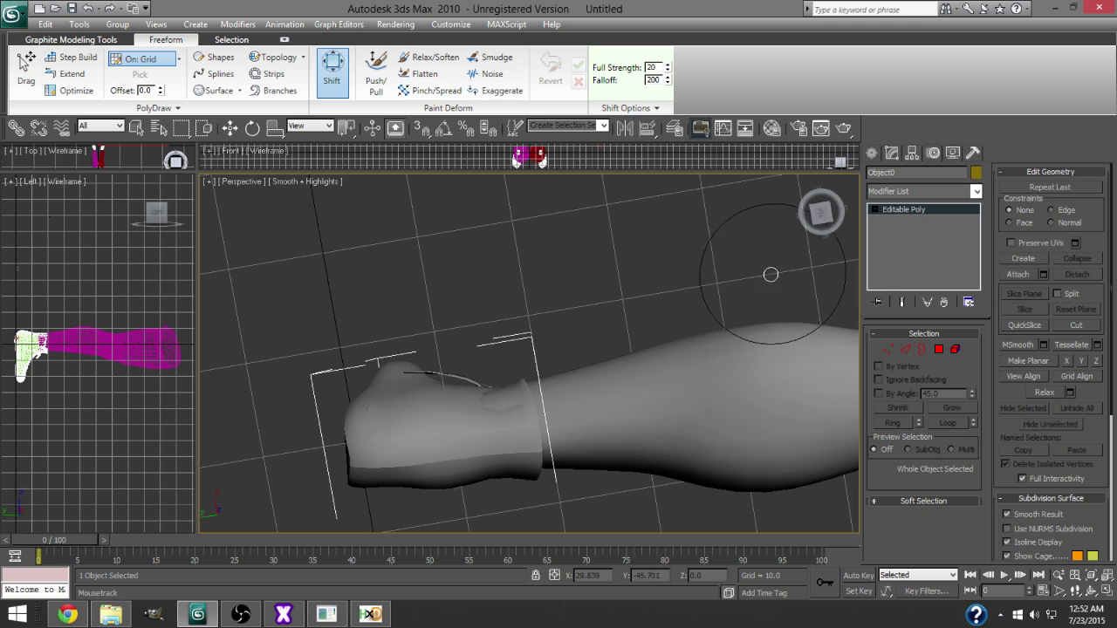
left_click(818, 207)
left_click_drag(494, 308, 493, 323)
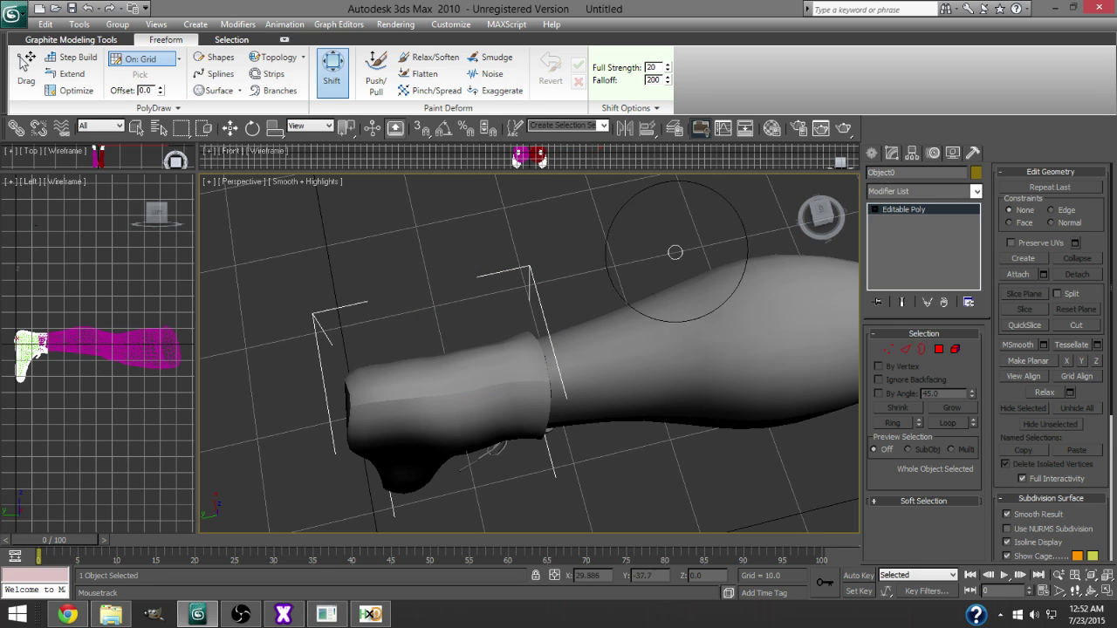
Step: Pull the back of the boot's ankle and its cuff outward over the lower leg with the Shift brush
mouse_move(822, 212)
left_mouse_down()
mouse_move(783, 189)
mouse_move(772, 165)
left_mouse_up()
scroll(525, 267, "down", 5)
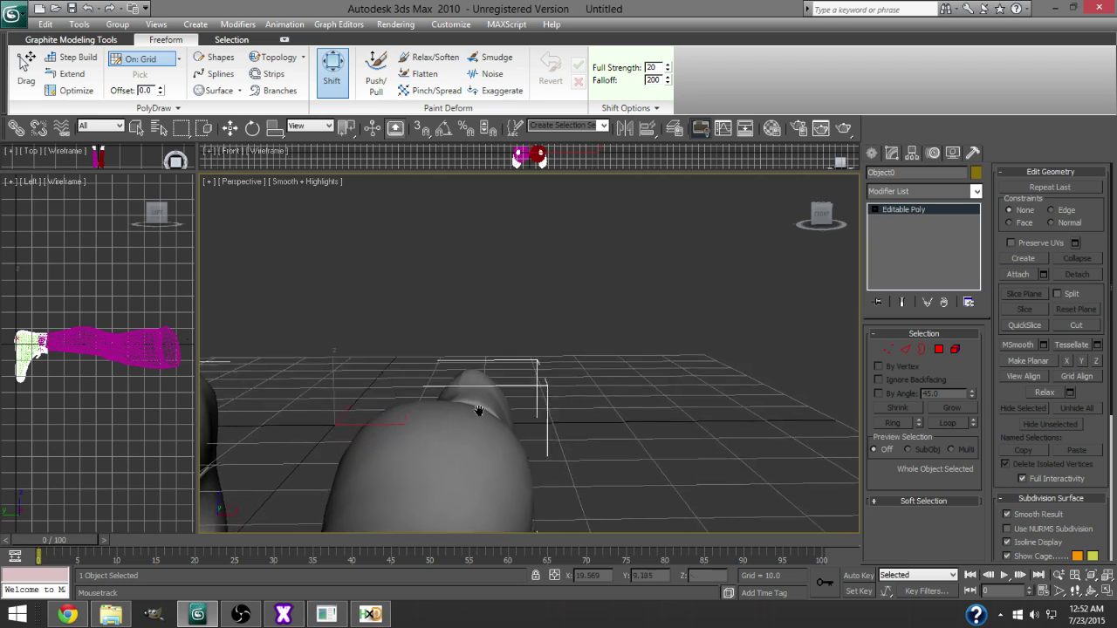
left_click_drag(483, 392, 483, 382)
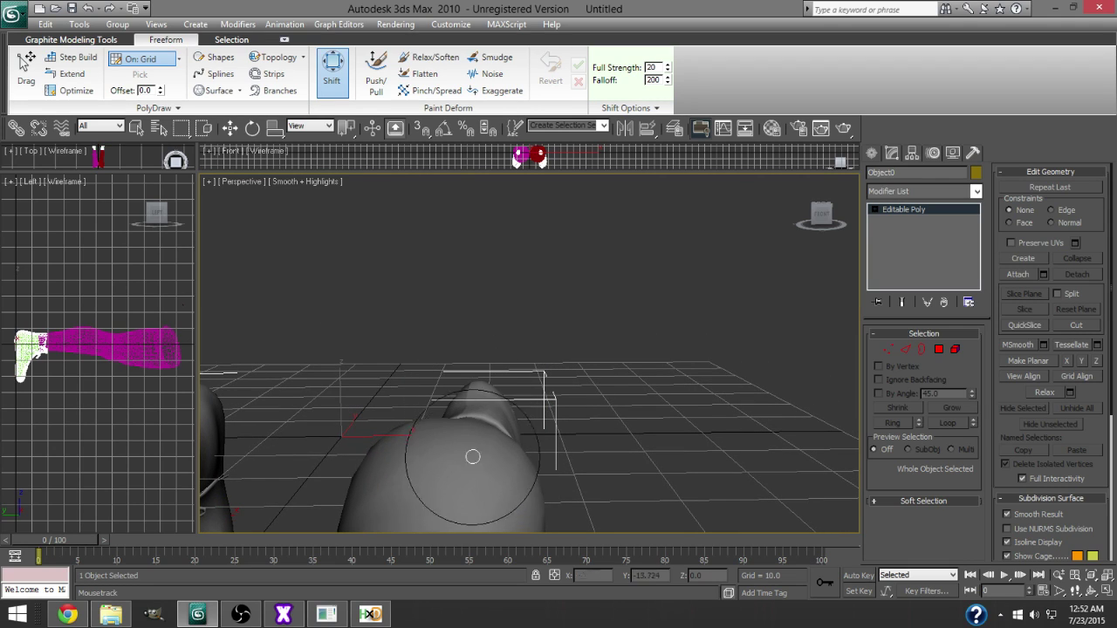
left_click_drag(488, 371, 488, 367)
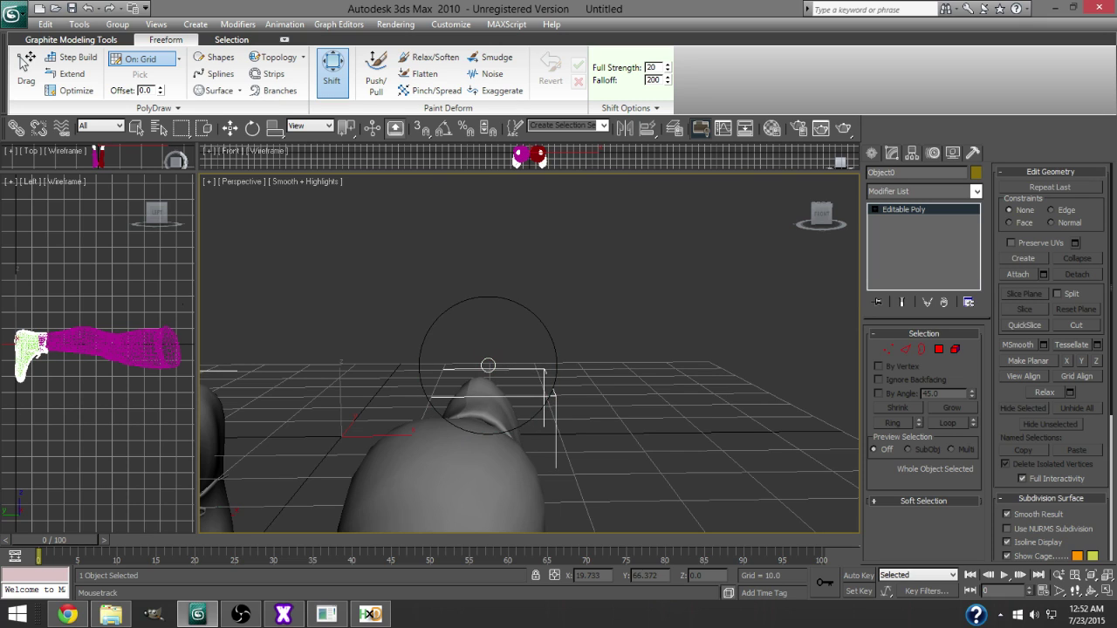
left_click(823, 218)
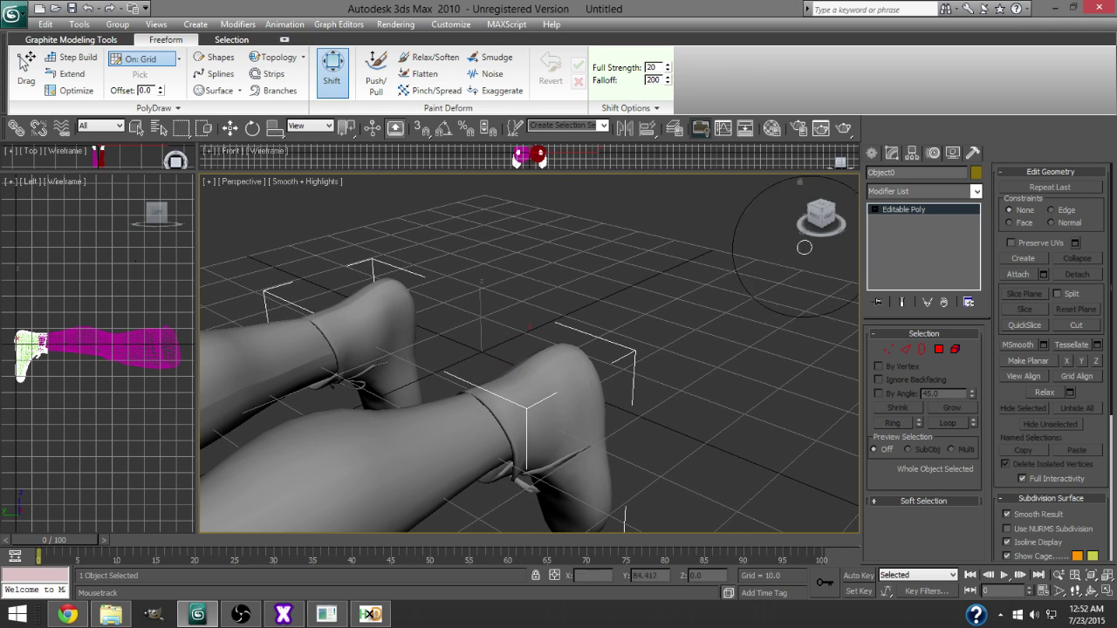
left_click(823, 218)
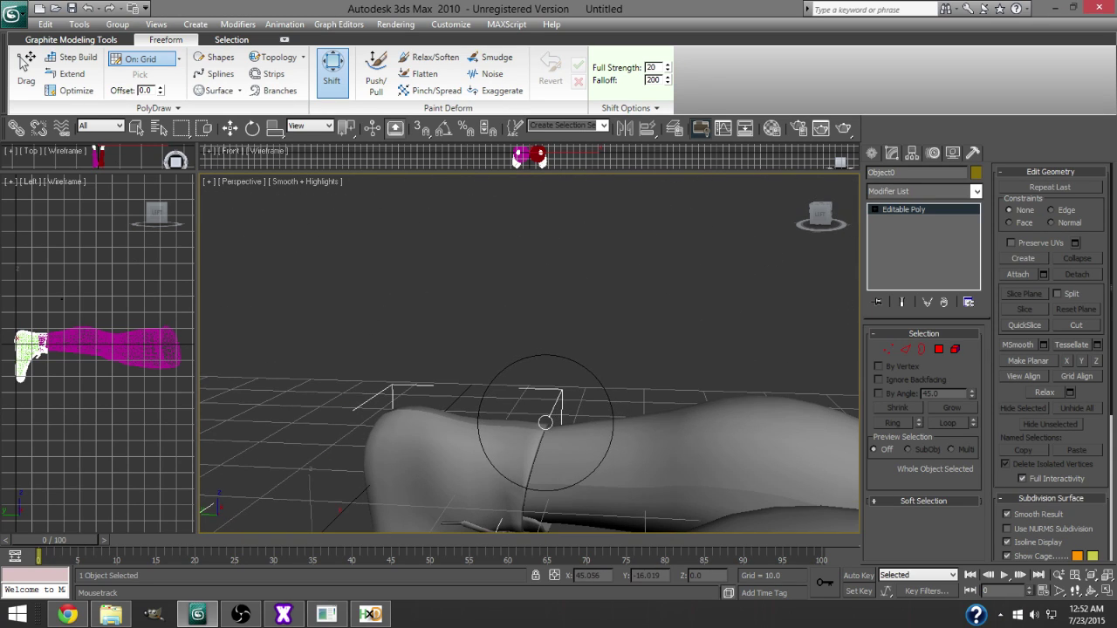
left_click_drag(545, 422, 543, 413)
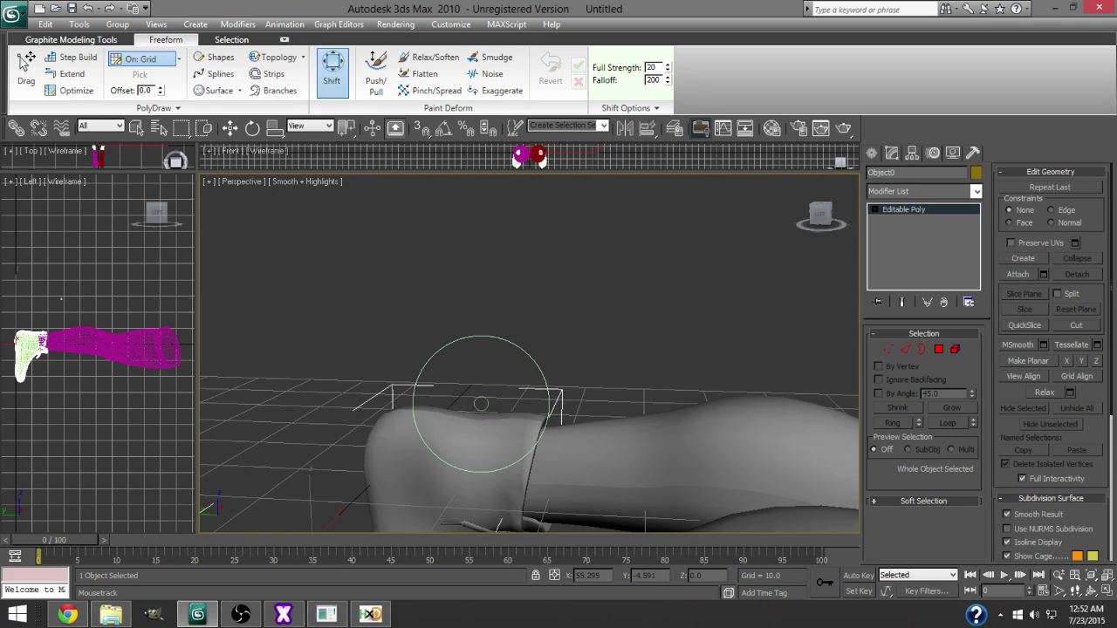
Step: Adjust the remaining ankle and cuff areas of both boots with the Shift brush so they wrap the legs
left_click(814, 218)
mouse_move(816, 218)
left_mouse_down()
mouse_move(798, 234)
mouse_move(786, 224)
left_mouse_up()
mouse_move(548, 305)
left_mouse_down()
mouse_move(540, 294)
mouse_move(517, 300)
left_mouse_up()
left_click_drag(810, 212, 796, 244)
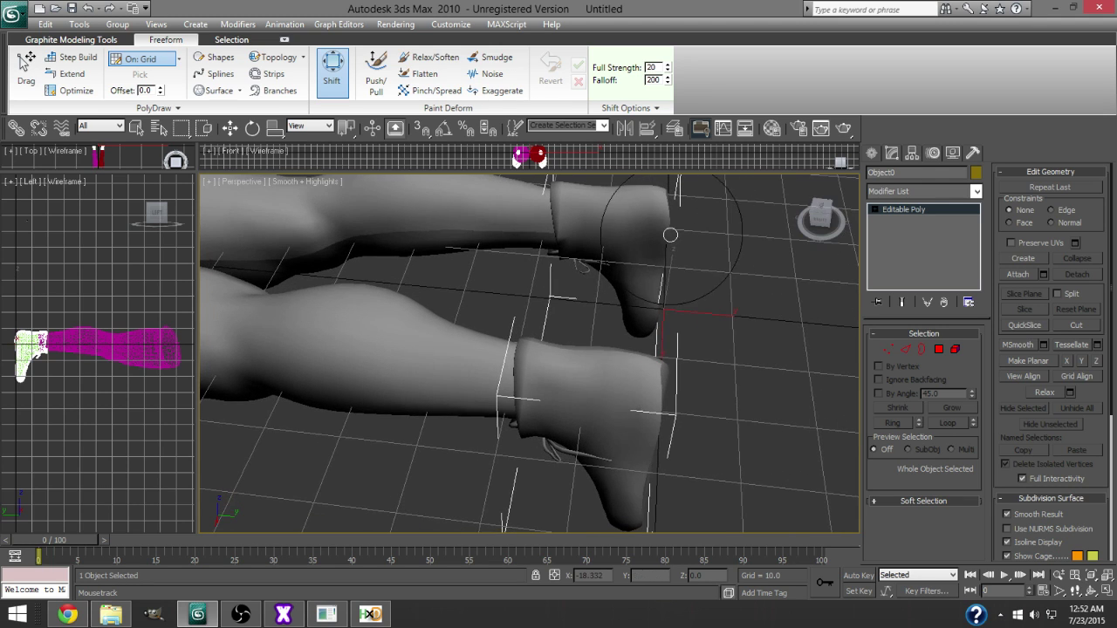
left_click_drag(671, 234, 581, 427)
scroll(581, 426, "up", 4)
left_click_drag(799, 181, 811, 229)
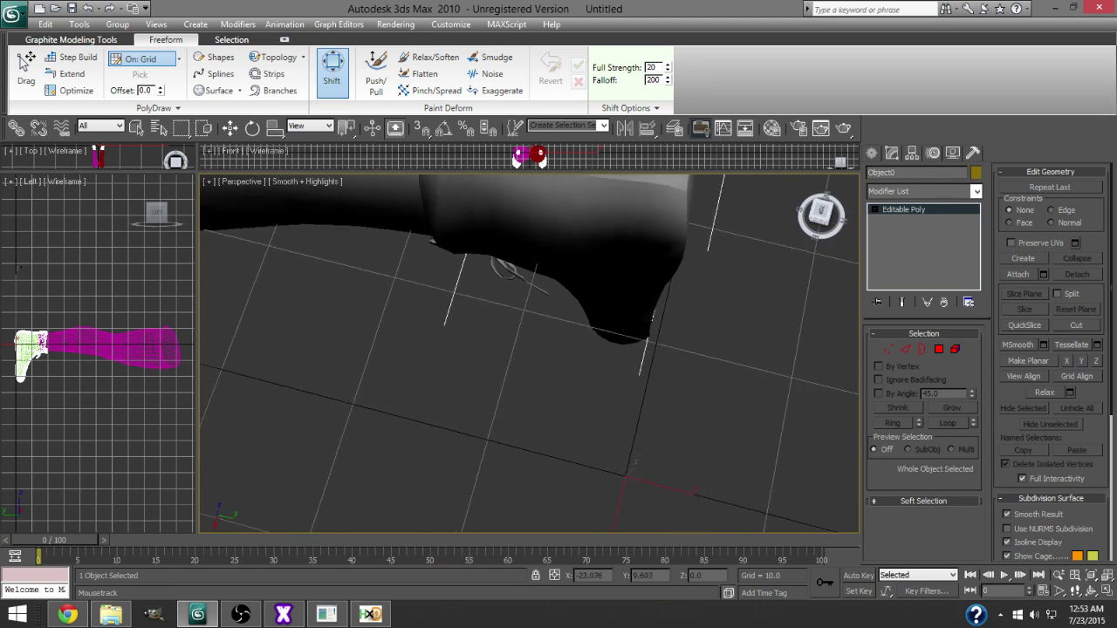
left_click_drag(584, 354, 584, 514)
left_click_drag(808, 209, 815, 245)
left_click_drag(571, 252, 565, 453)
mouse_move(430, 374)
left_mouse_down()
mouse_move(440, 372)
mouse_move(429, 412)
left_mouse_up()
Step: Examine the reshaped boots around the cuffs, ankles and heels from several angles, then end the Shift deformation
scroll(492, 371, "down", 10)
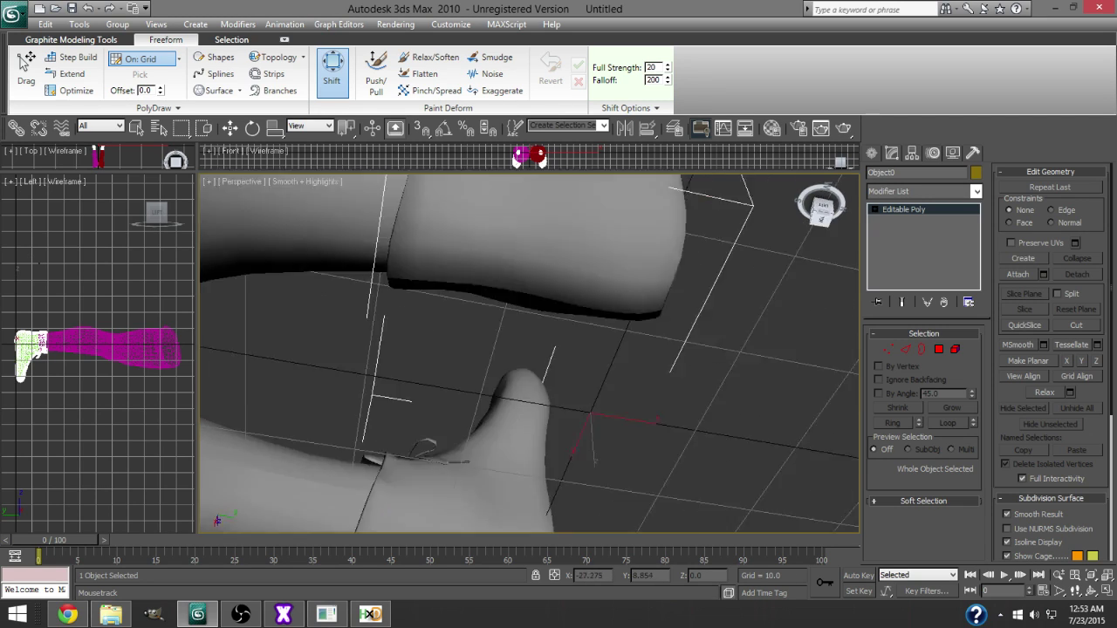
scroll(492, 371, "up", 10)
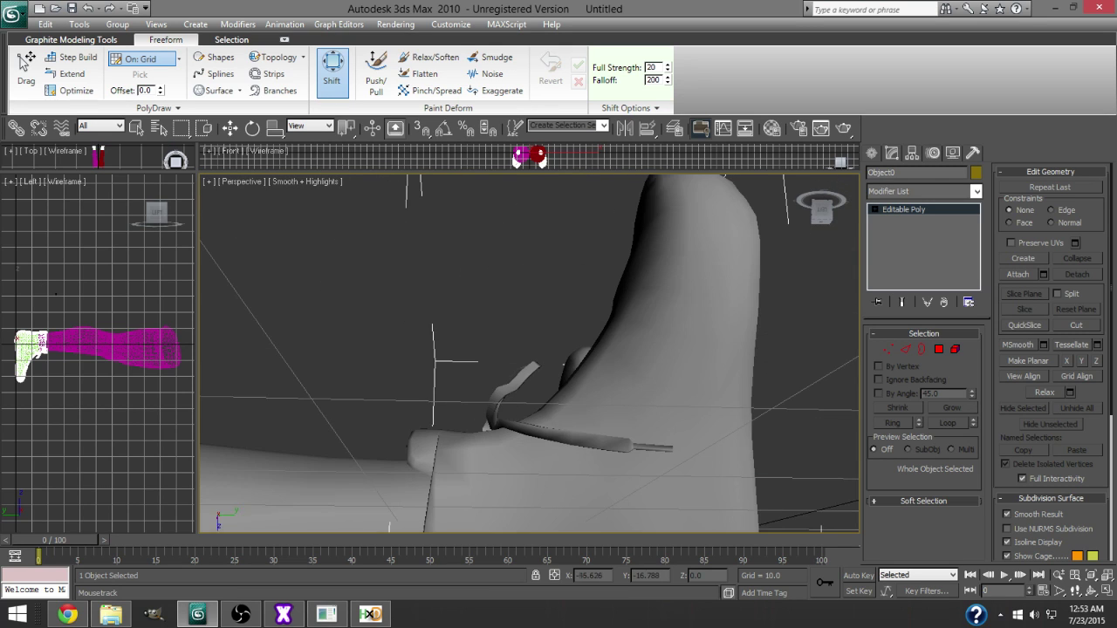
left_click_drag(789, 279, 526, 375)
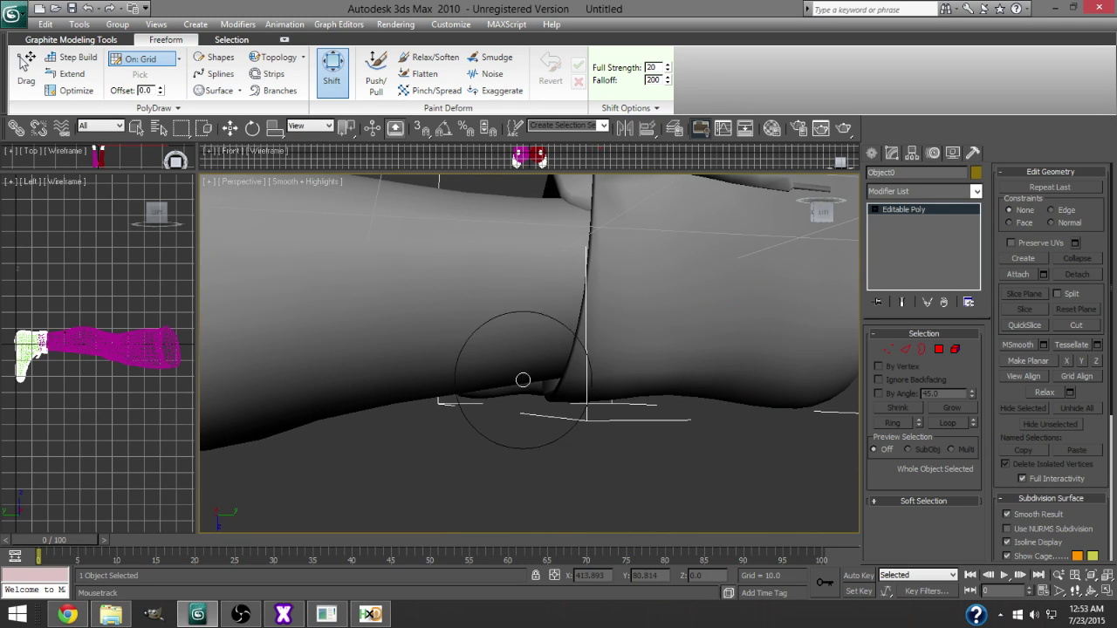
left_click_drag(823, 212, 807, 262)
left_click_drag(512, 379, 583, 245)
left_click_drag(821, 211, 785, 253)
mouse_move(596, 332)
left_mouse_down()
mouse_move(578, 250)
mouse_move(602, 350)
mouse_move(594, 312)
mouse_move(713, 287)
left_mouse_up()
left_click_drag(353, 333, 621, 220)
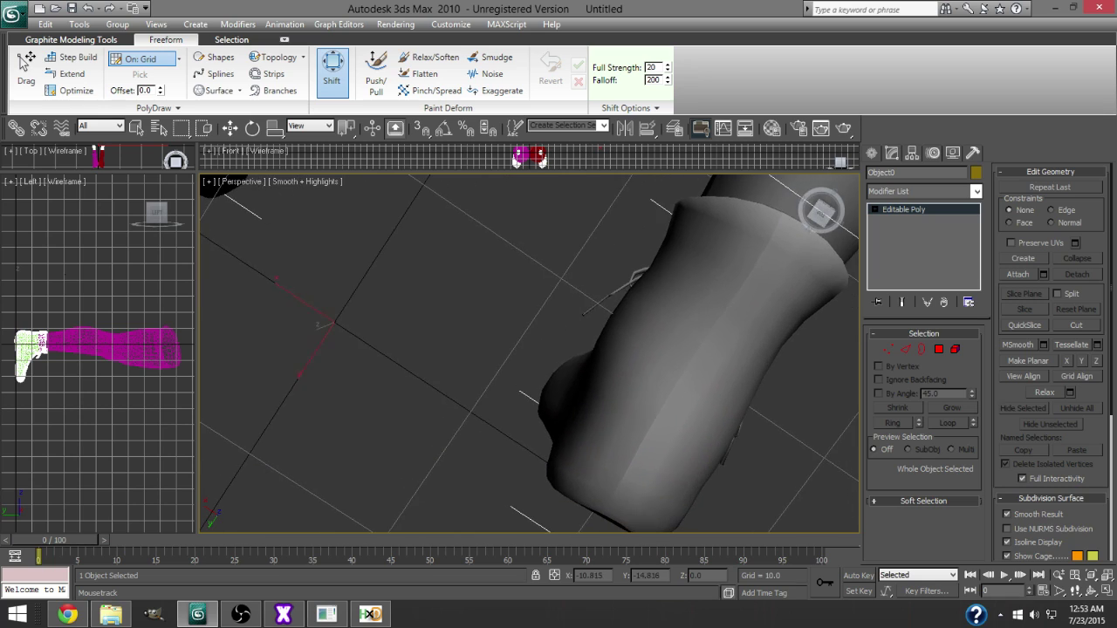
scroll(582, 231, "down", 3)
scroll(579, 225, "down", 4)
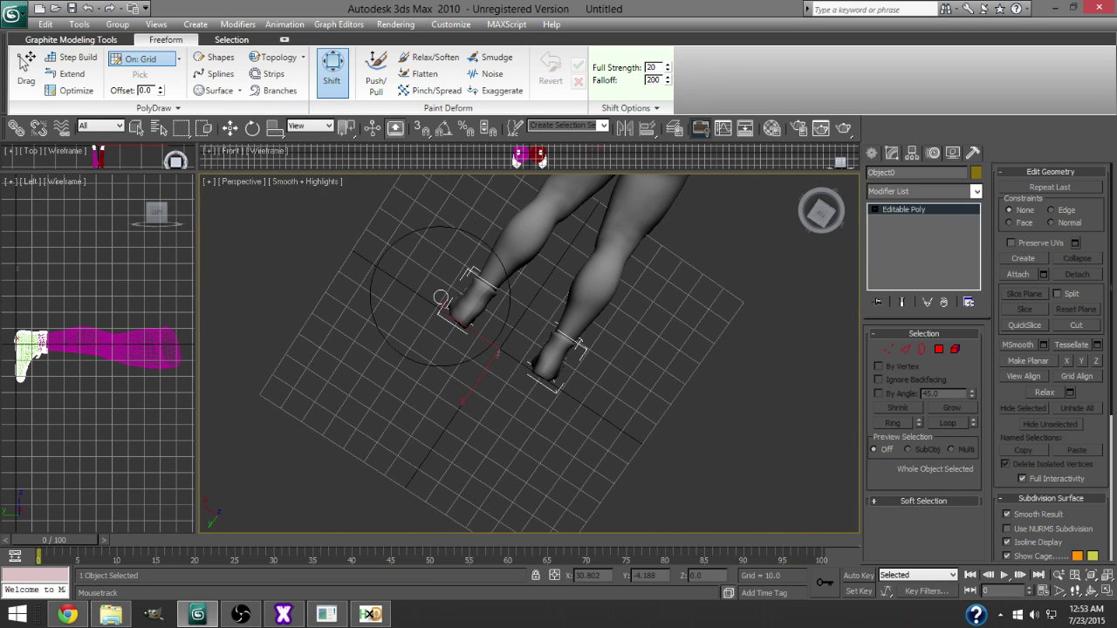
key("w")
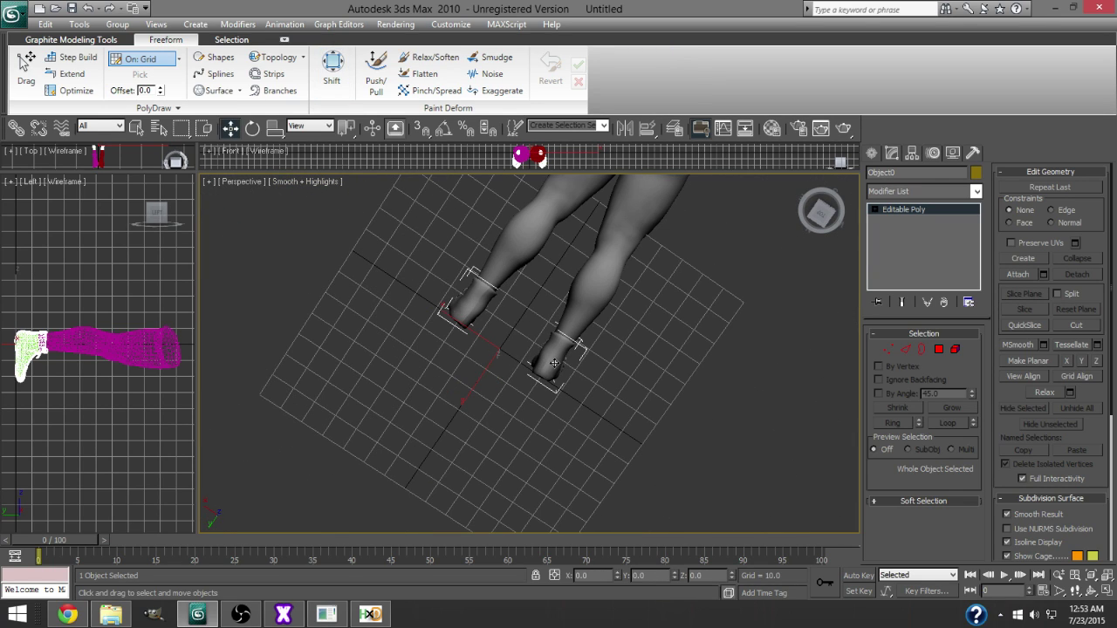
Step: Convert the selected reshaped boots to an Editable Poly
left_click(829, 210)
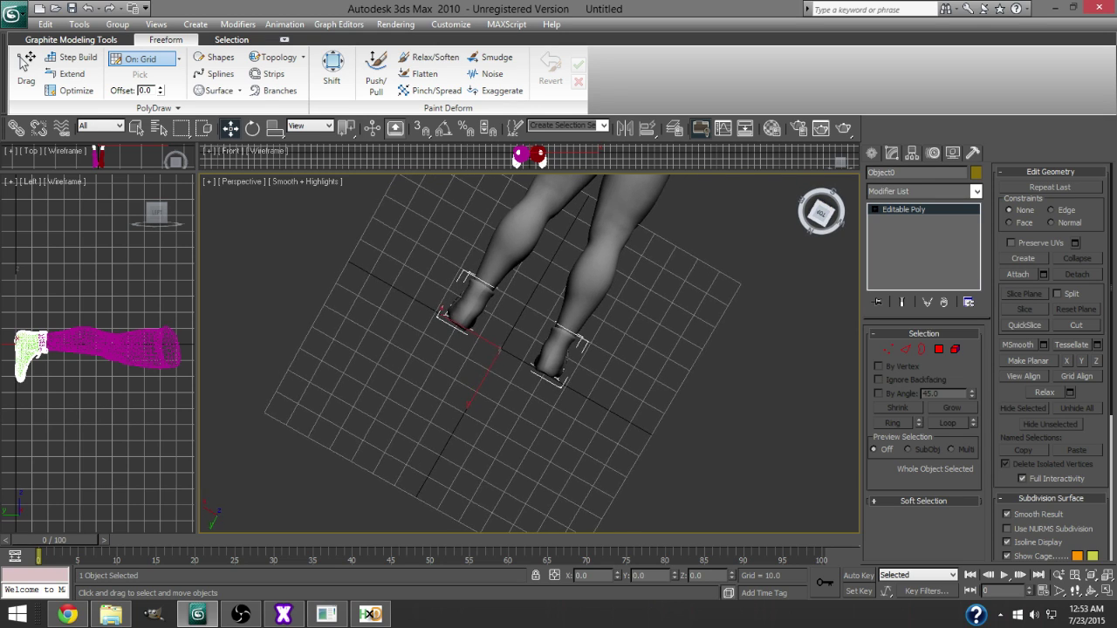
scroll(671, 323, "up", 5)
right_click(660, 342)
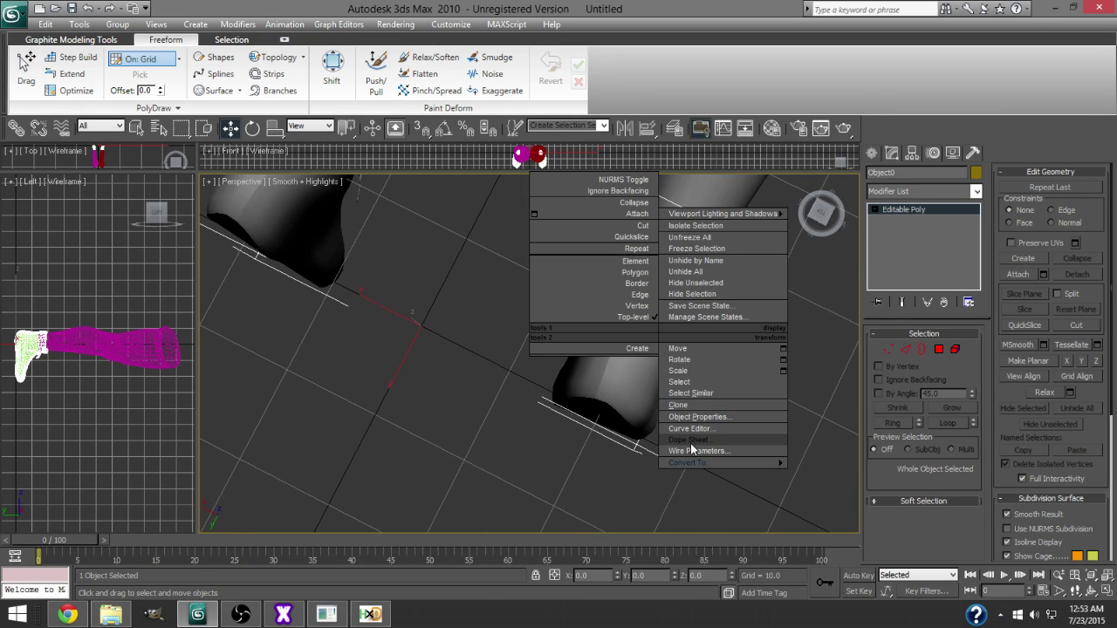
mouse_move(698, 463)
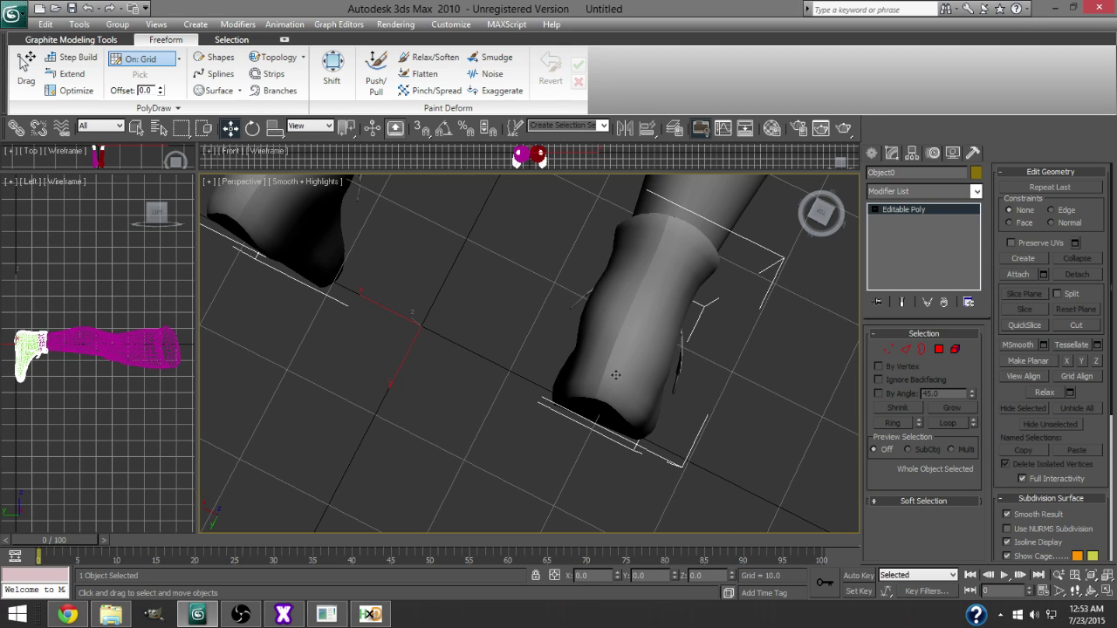
Step: Start exporting the selected boots and set the save location to the Desktop
left_click(19, 11)
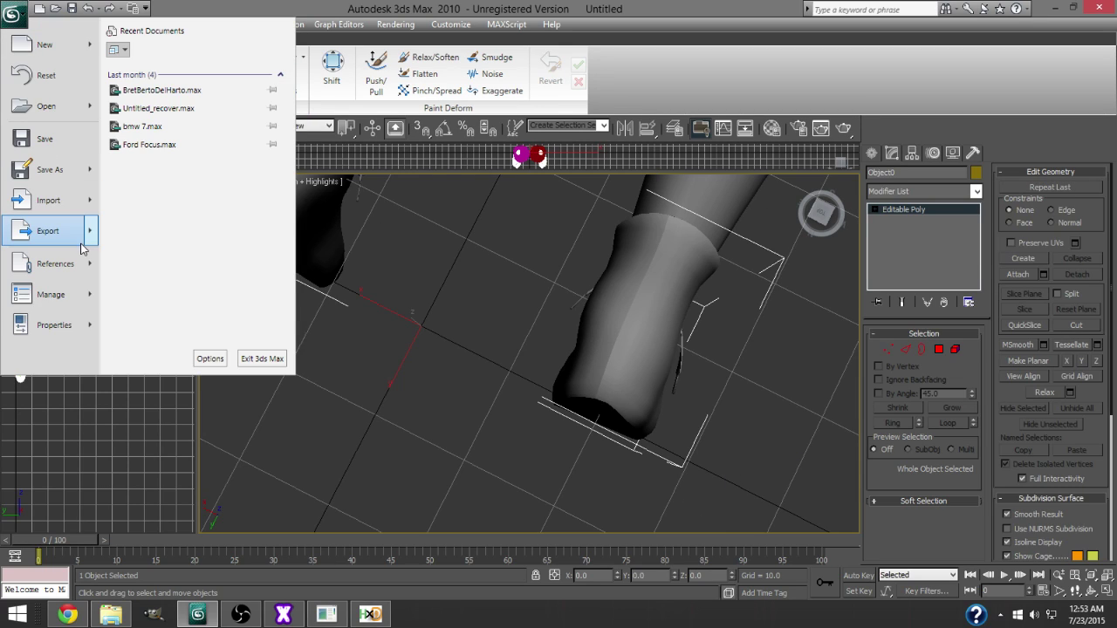
mouse_move(88, 246)
left_click(144, 109)
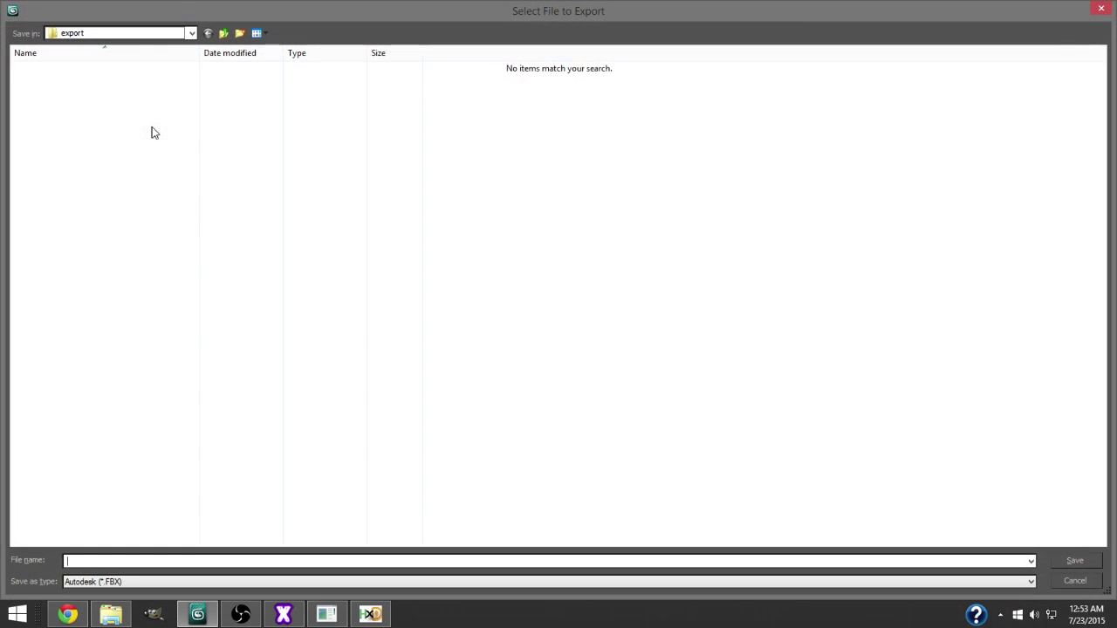
left_click(224, 39)
left_click(223, 39)
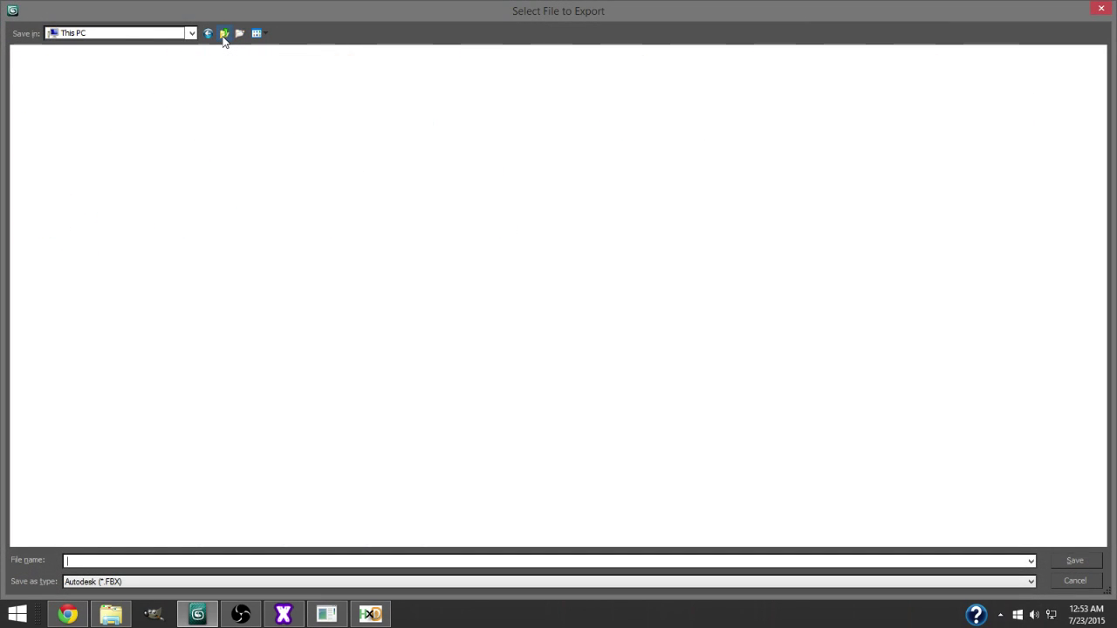
left_click(223, 38)
right_click(85, 80)
left_click(101, 85)
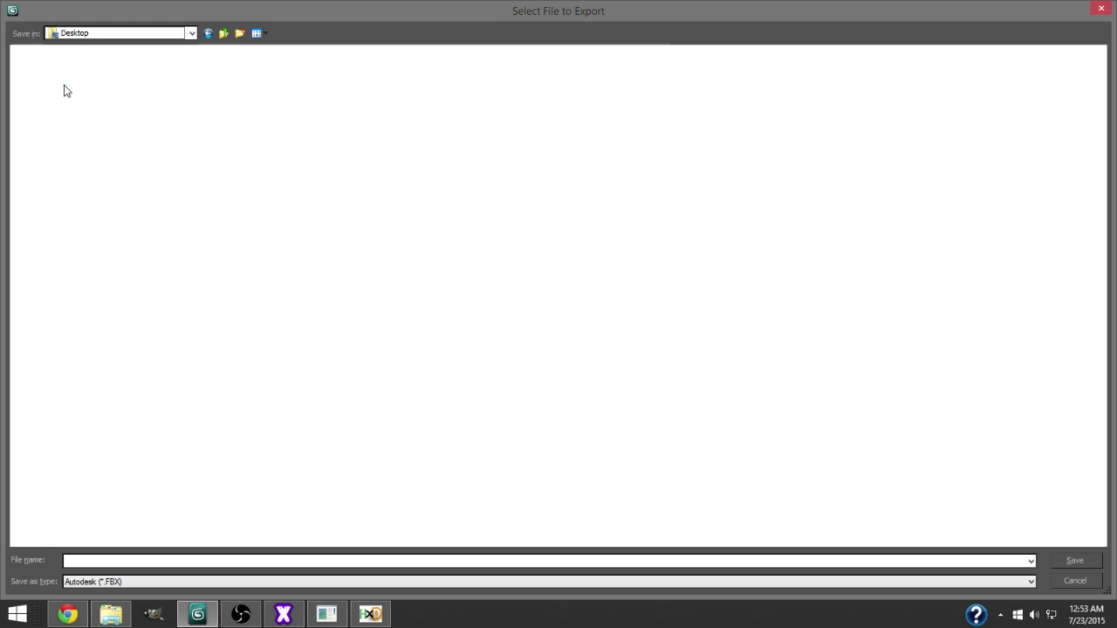
Step: Export the selected boots object as boots in gw::OBJ-Exporter format to the Mods > Santino > OBJ folder, using the current export options
double_click(430, 94)
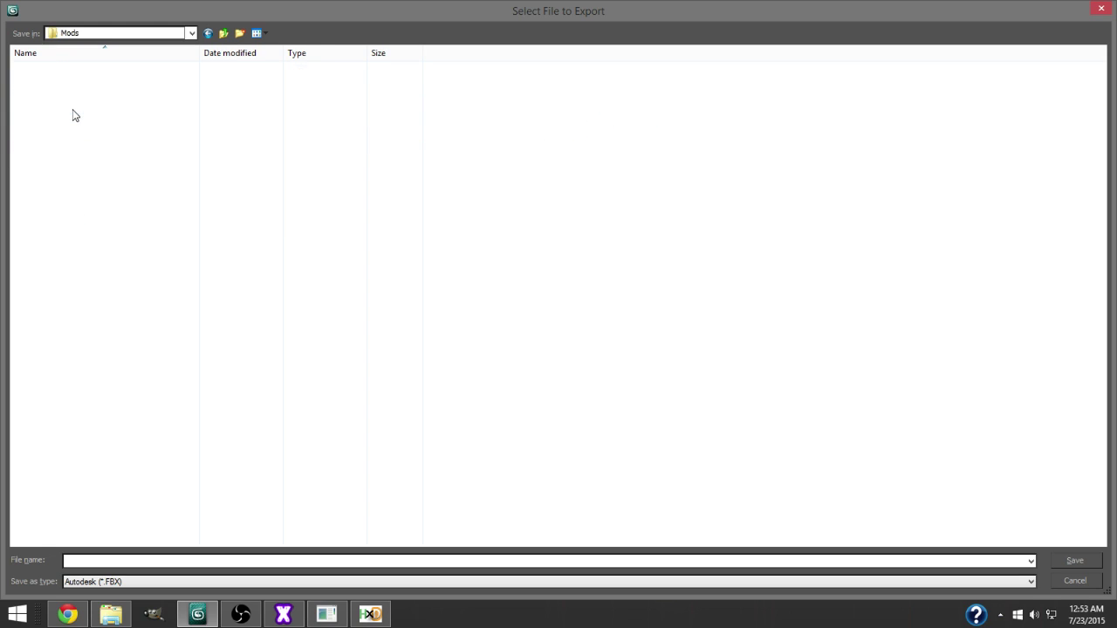
double_click(73, 110)
double_click(65, 443)
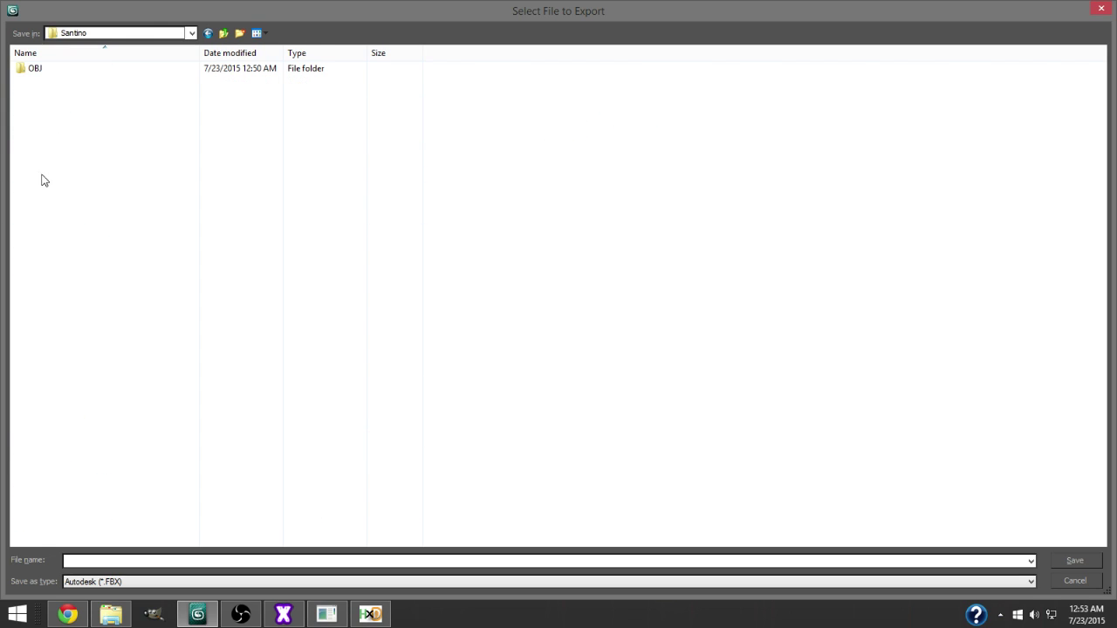
double_click(44, 75)
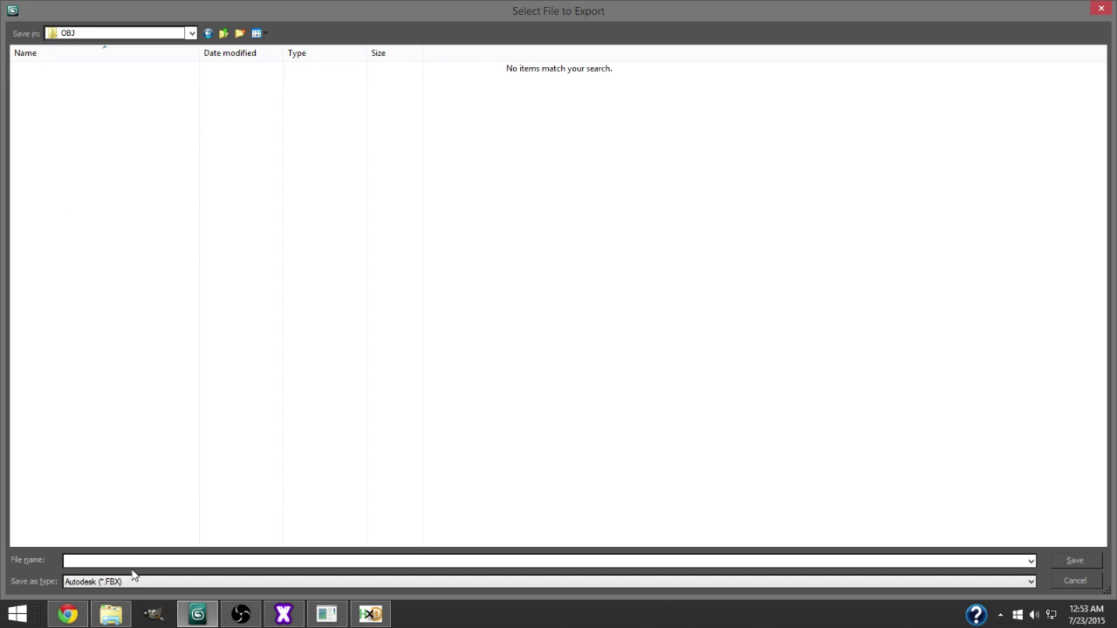
left_click(133, 574)
left_click(130, 543)
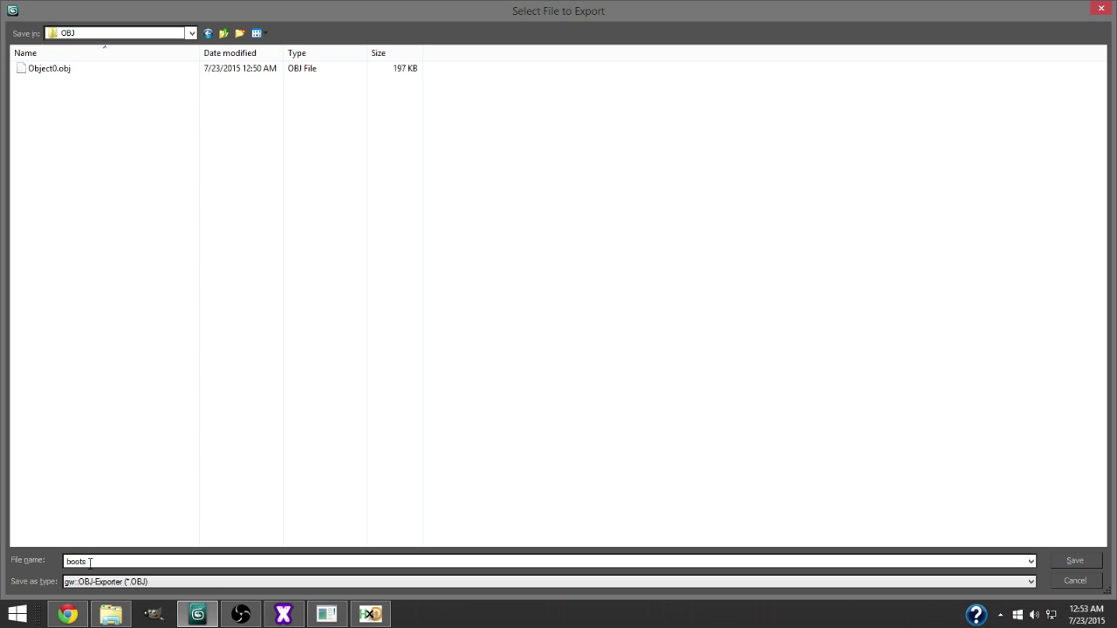
key("Return")
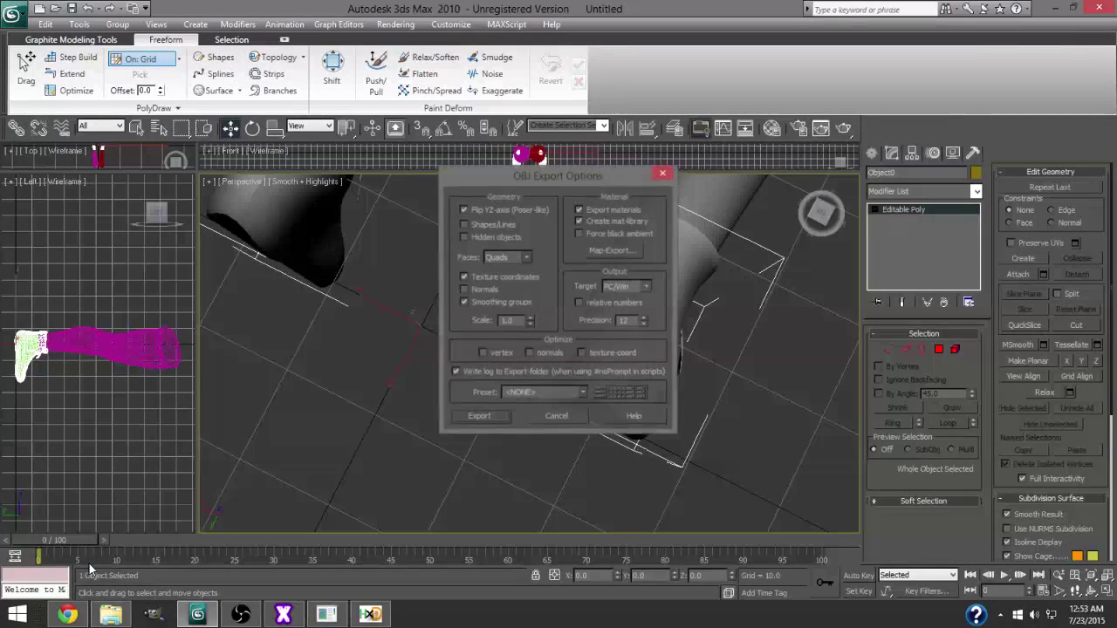
left_click(488, 415)
left_click(707, 422)
left_click_drag(821, 212, 672, 135)
scroll(565, 489, "down", 6)
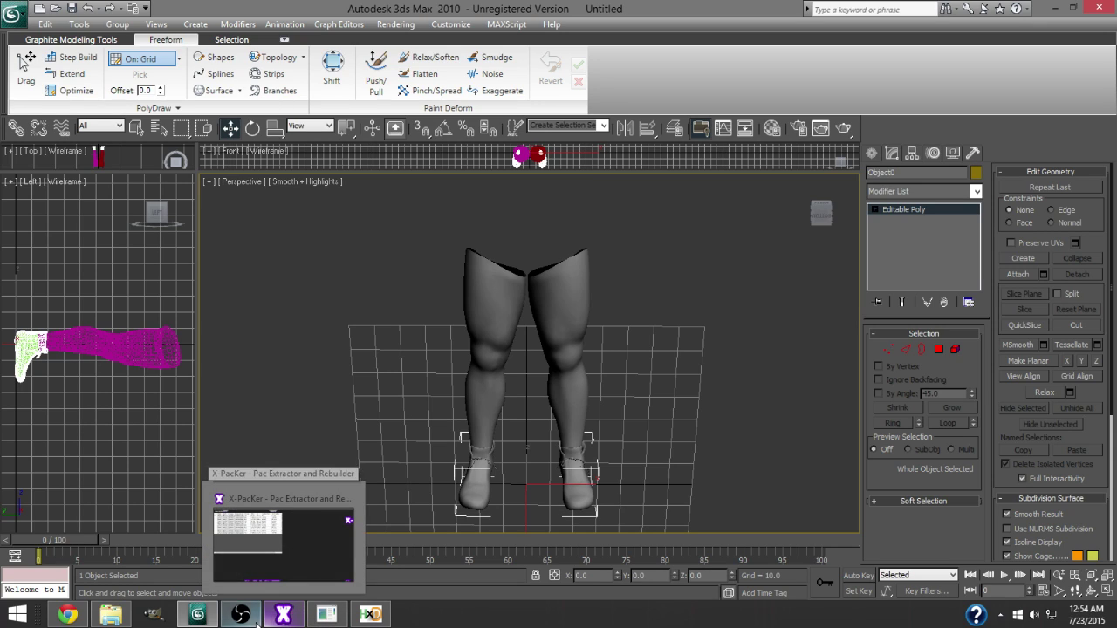
Step: Switch to X-Rey and import boots.obj into Object0, then inspect the boots model in the preview
mouse_move(253, 622)
mouse_move(291, 620)
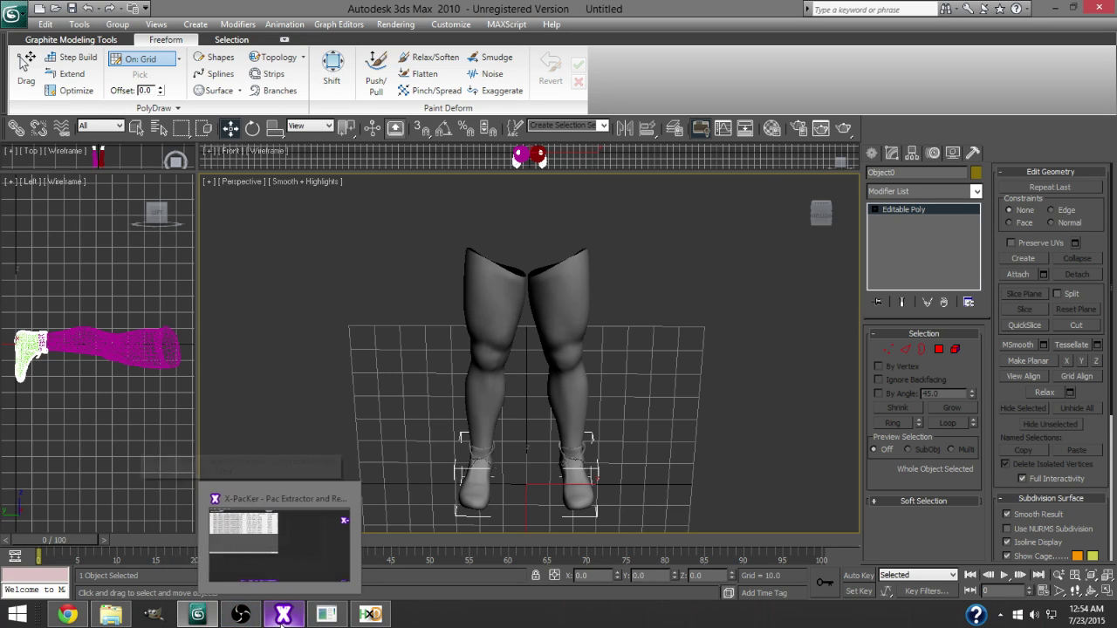
left_click(291, 618)
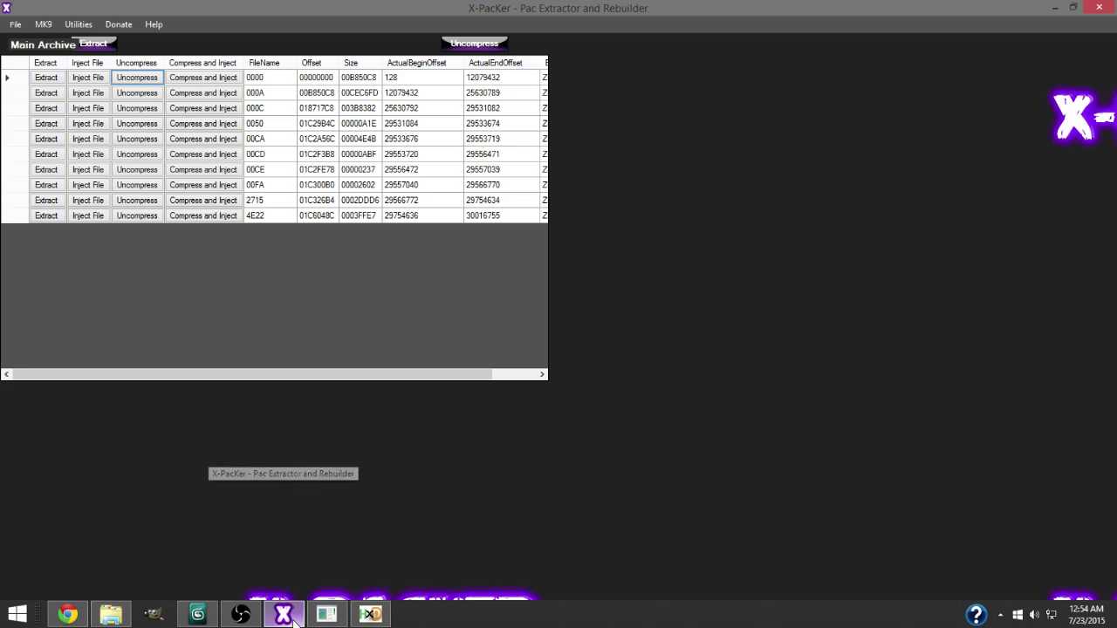
left_click(323, 616)
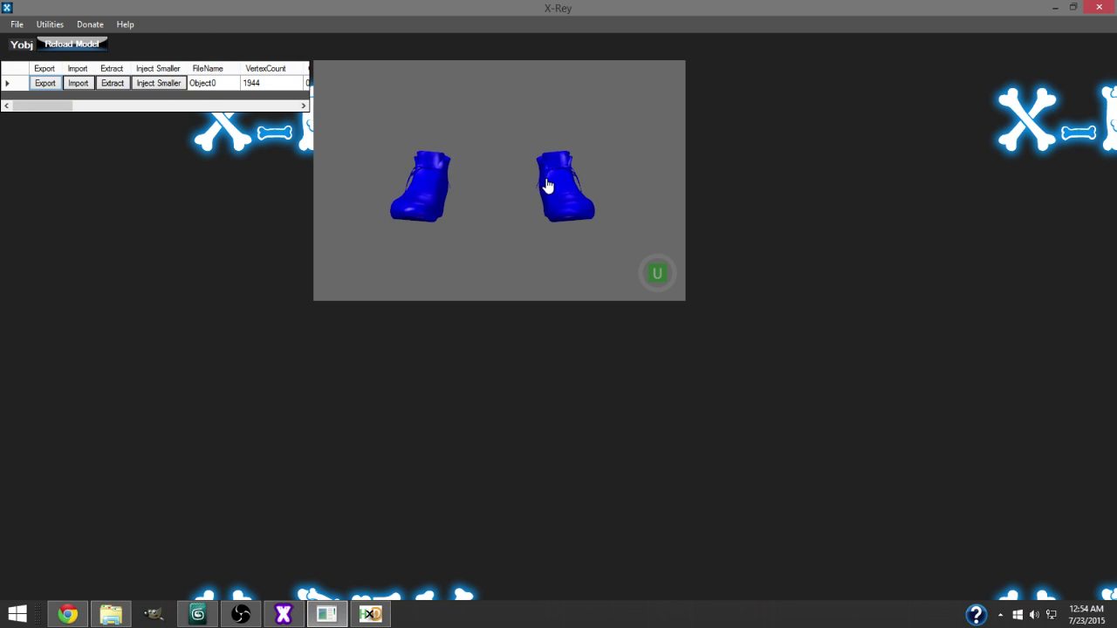
left_click(66, 85)
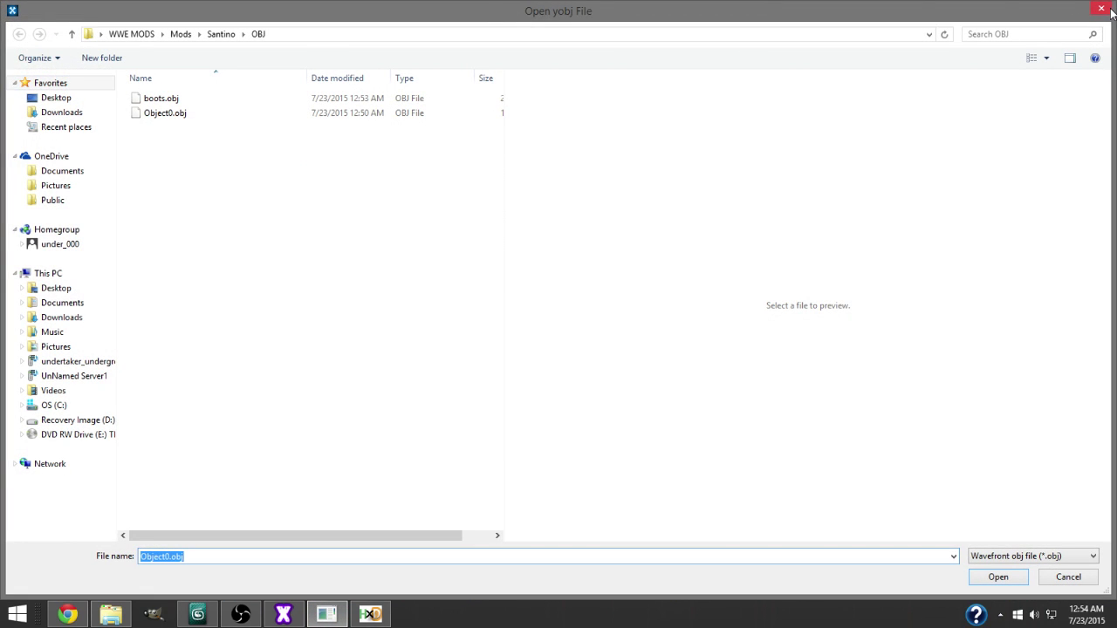
left_click(1109, 10)
left_click(78, 84)
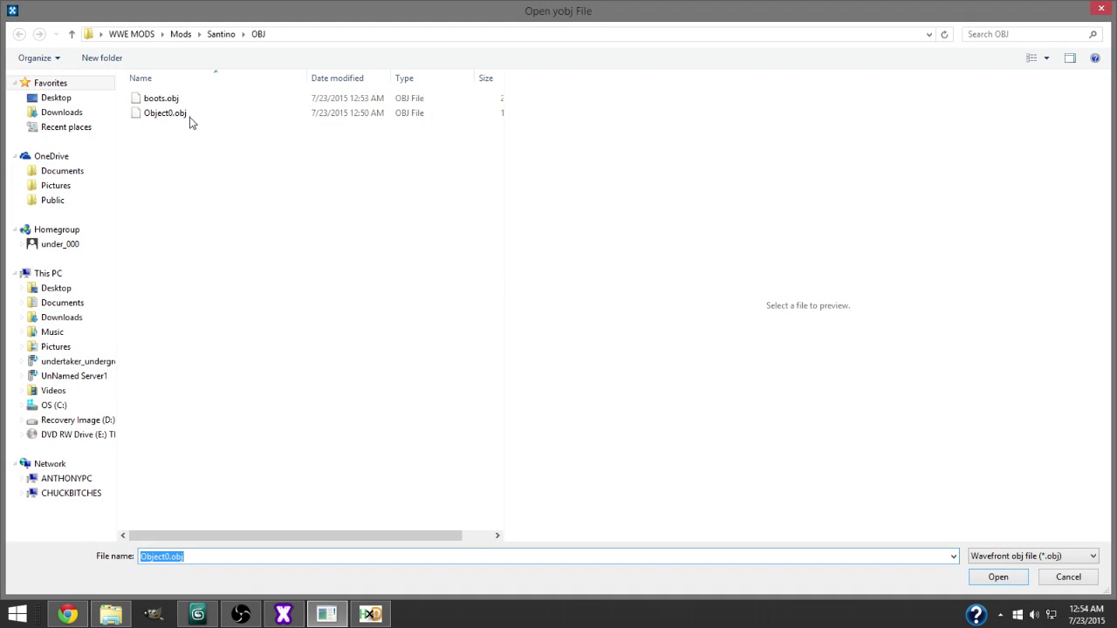
double_click(159, 96)
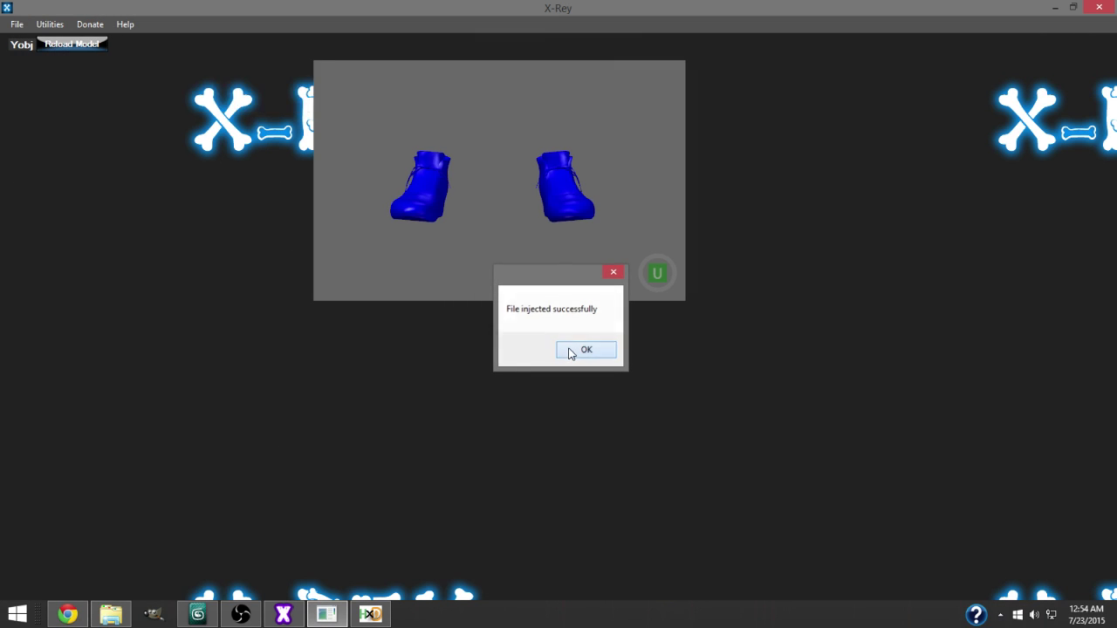
left_click(572, 350)
left_click_drag(579, 222, 592, 195)
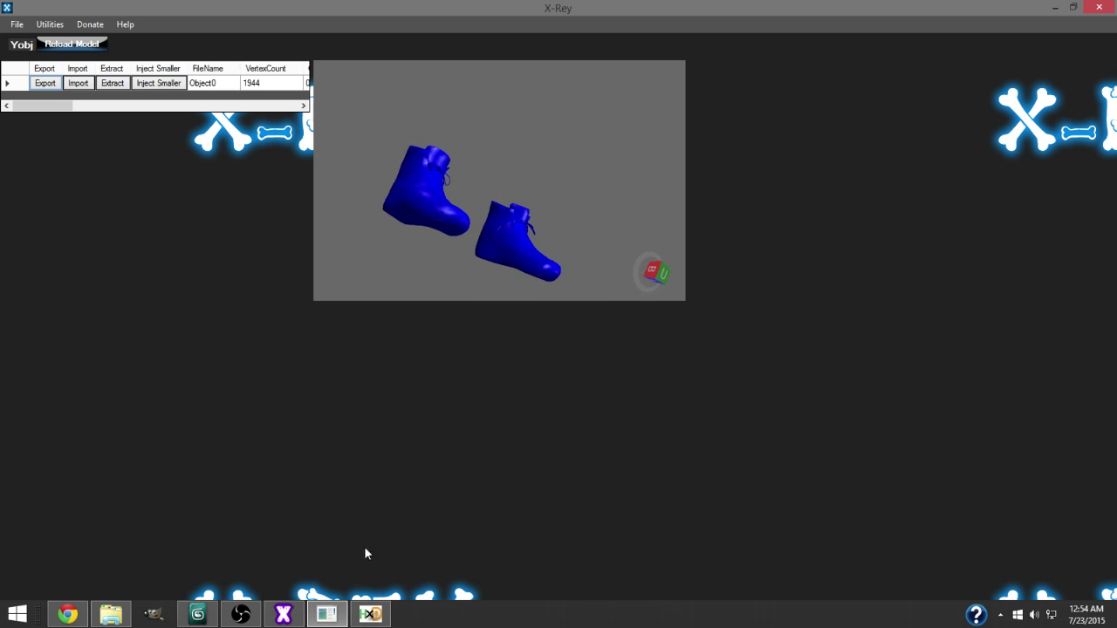
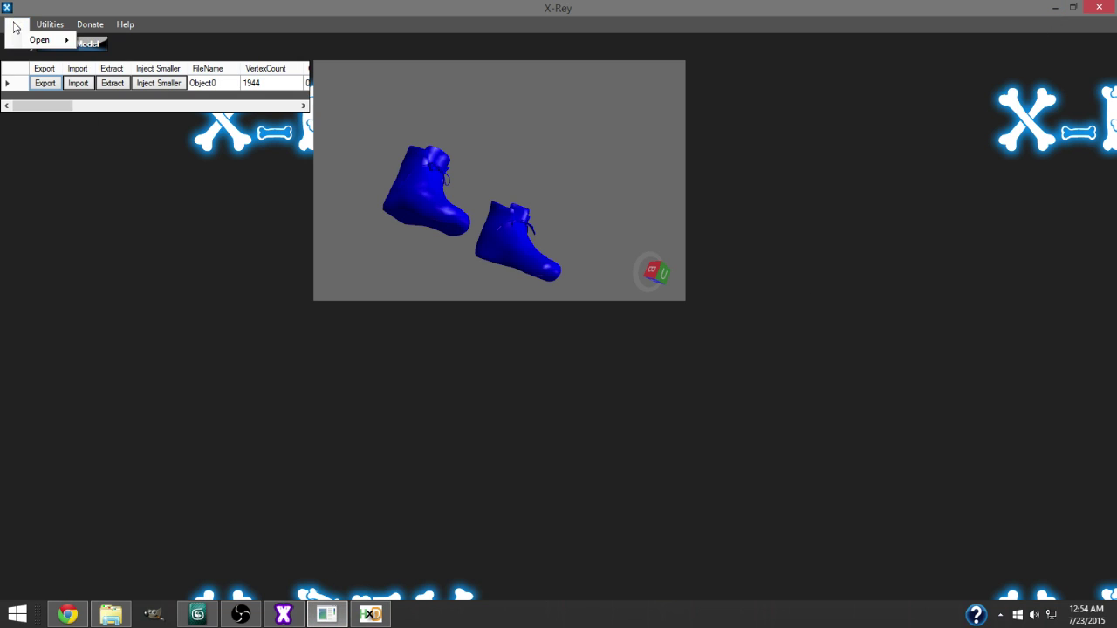
Step: Open 0000.yobj from the Mods > Rusev folder
mouse_move(33, 41)
left_click(187, 56)
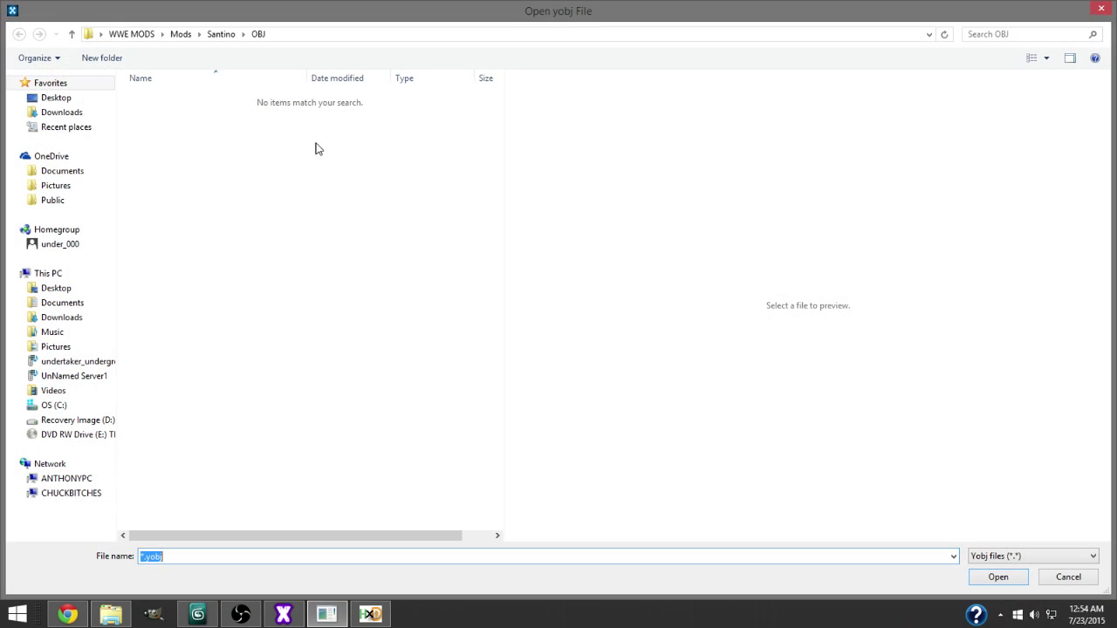
left_click(71, 35)
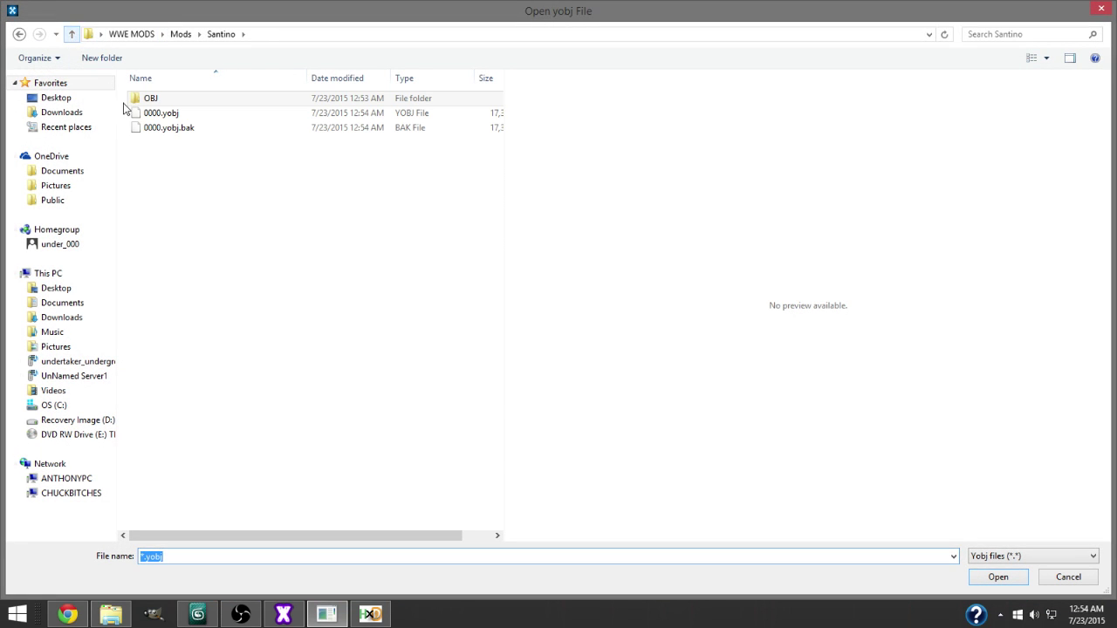
left_click(73, 38)
double_click(170, 501)
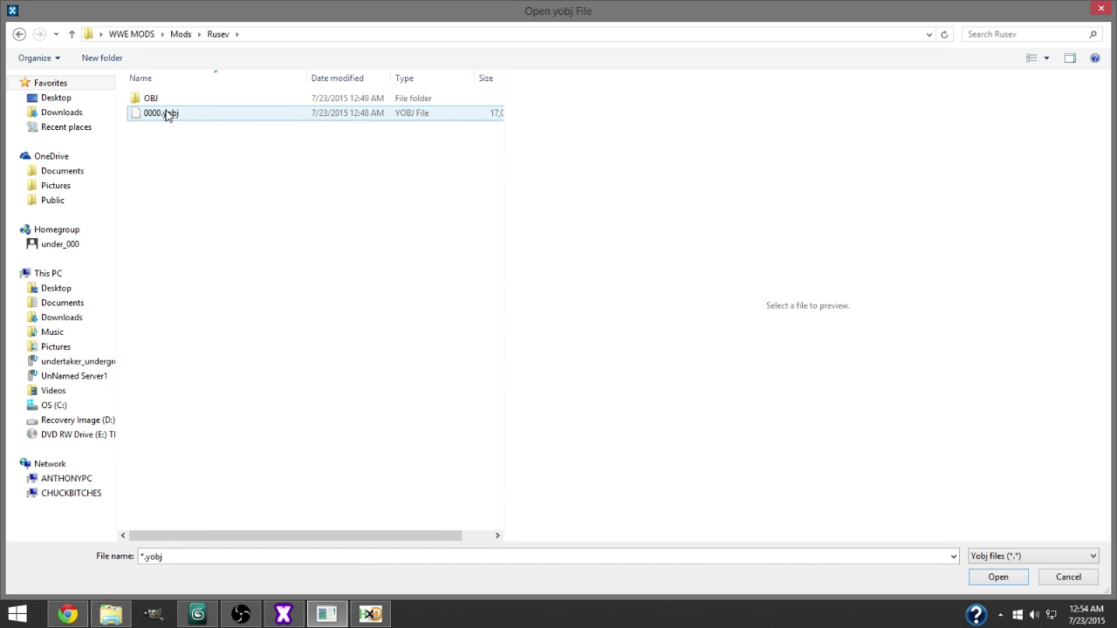
double_click(157, 112)
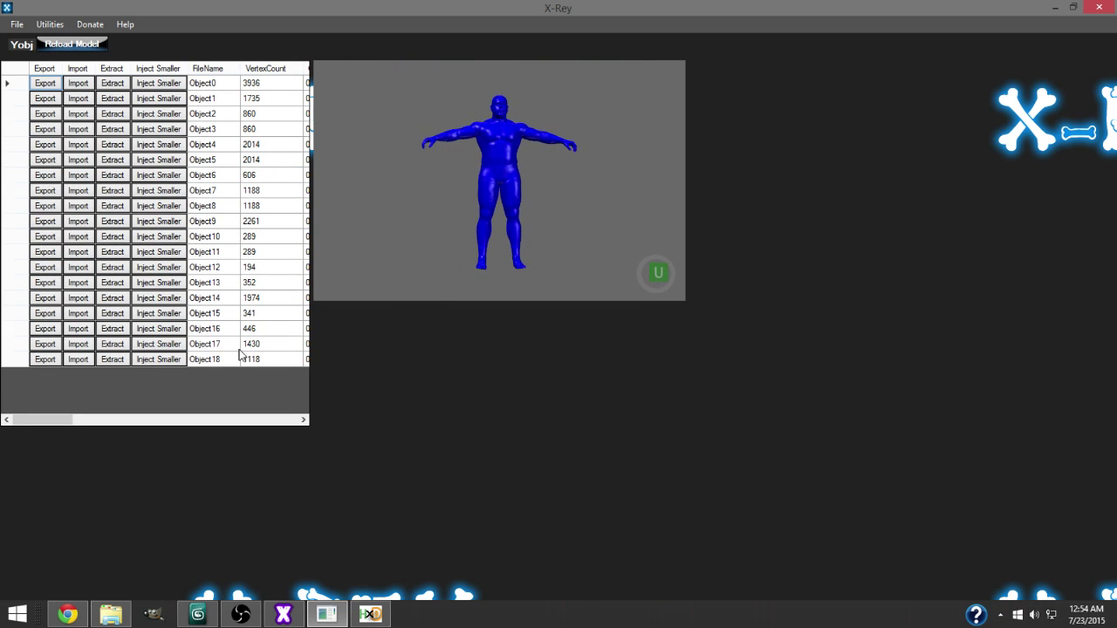
Step: Extract Object9, the bare feet, into the Rusev folder
left_click(218, 223)
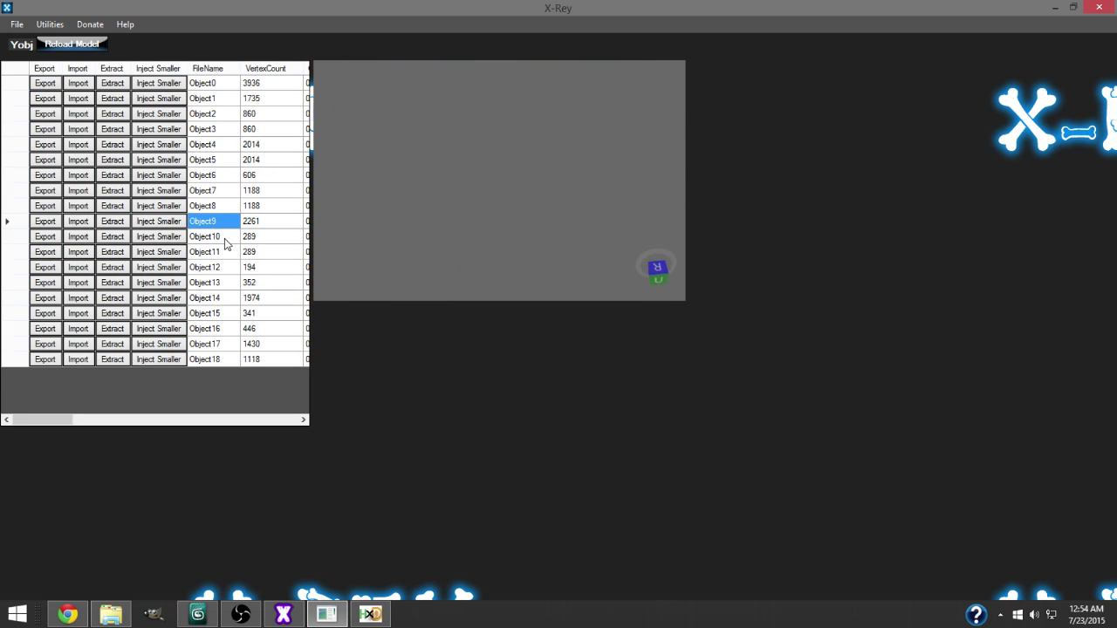
left_click(114, 222)
left_click_drag(650, 293, 660, 363)
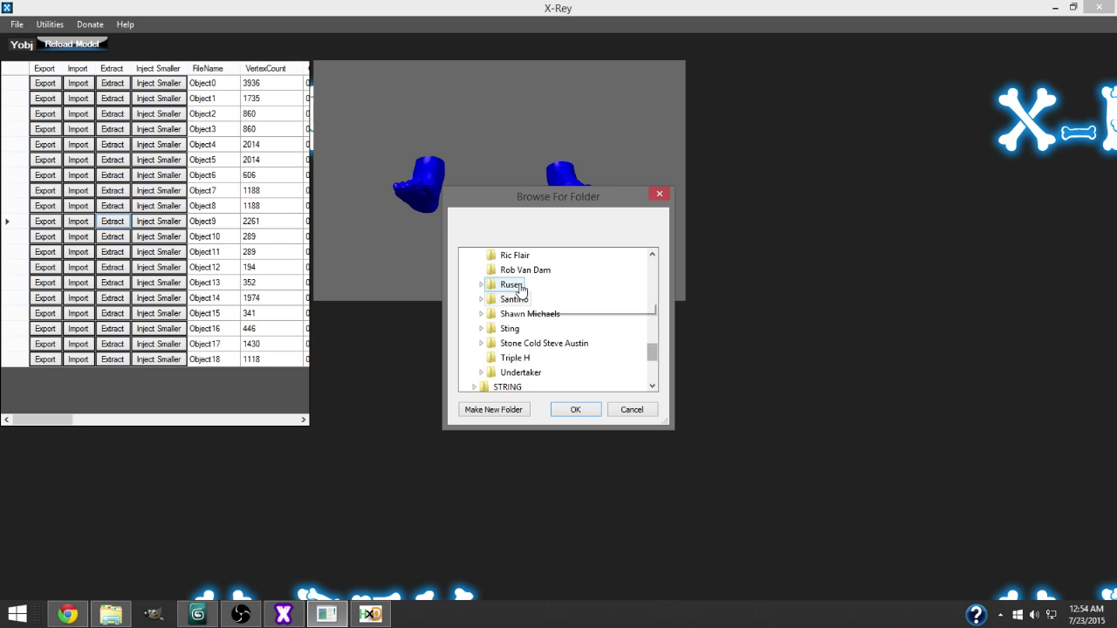
left_click(523, 286)
left_click(569, 410)
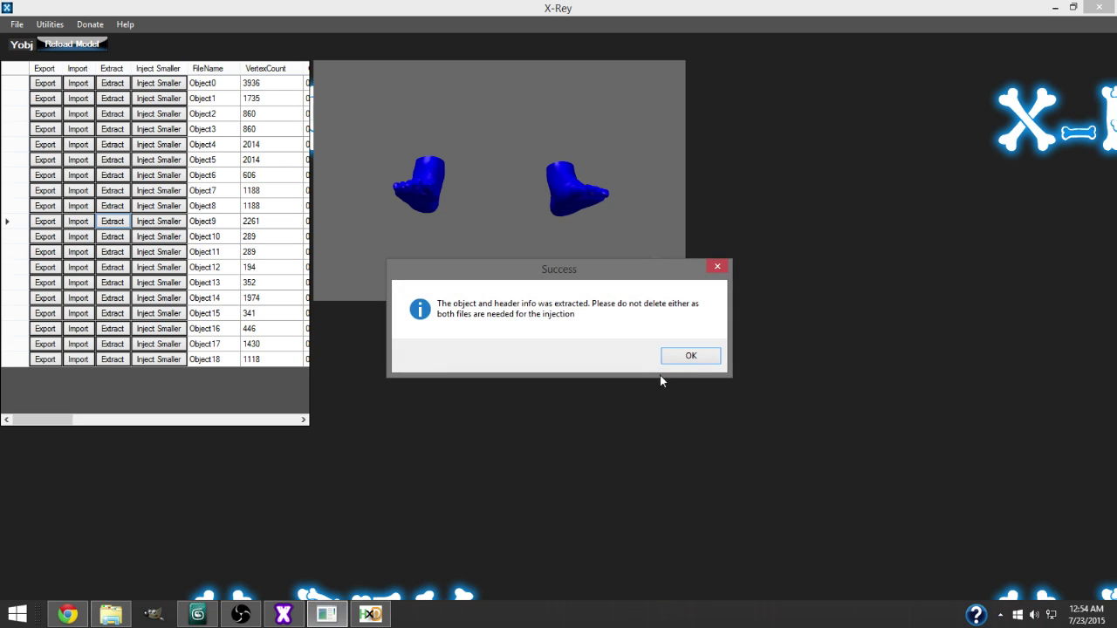
left_click(684, 361)
Step: Switch to HxD and close all the open Santino files
left_click(391, 615)
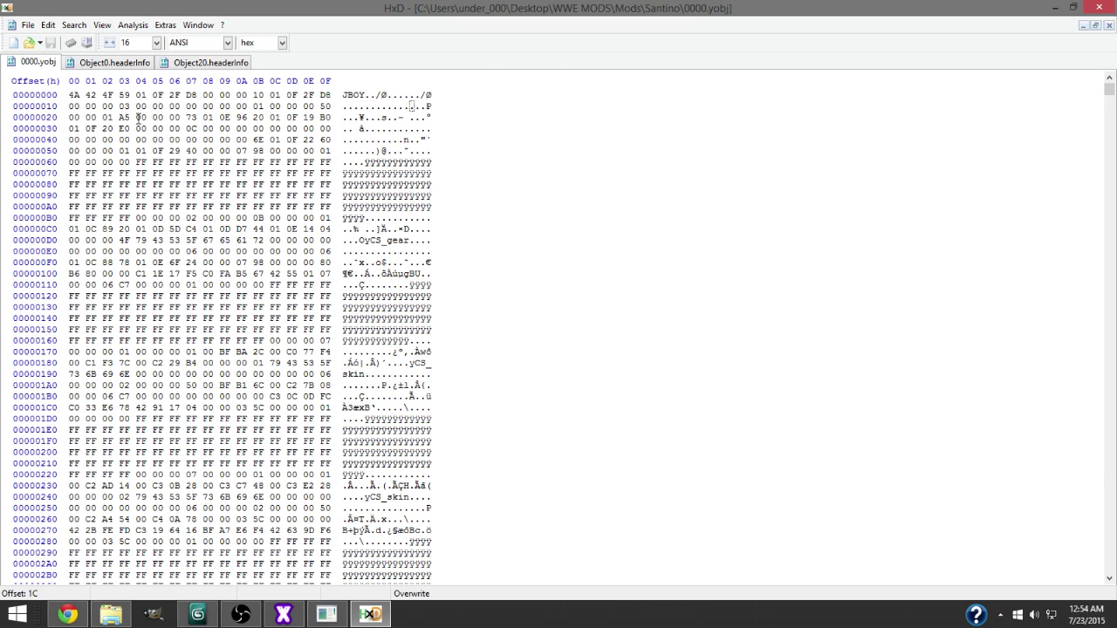
key("ctrl+w")
key("ctrl+w")
key("ctrl+w")
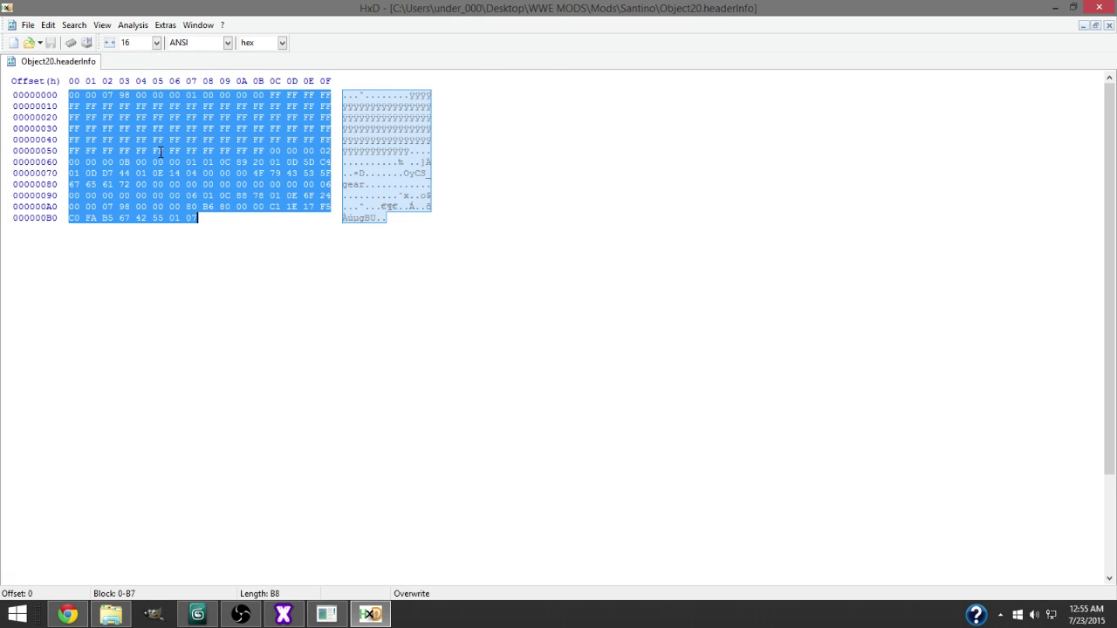
Step: Open Object9.objectInfo from the Rusev folder in HxD, retrying the file access and checking X-Rey before returning to HxD
left_click(19, 26)
left_click(35, 55)
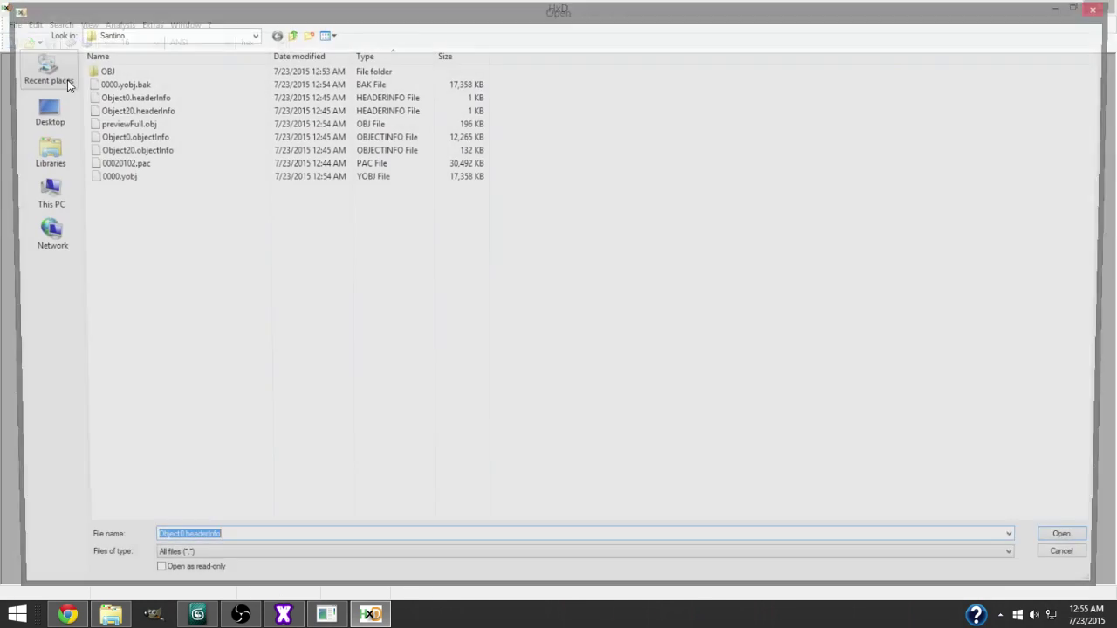
left_click(289, 34)
double_click(109, 428)
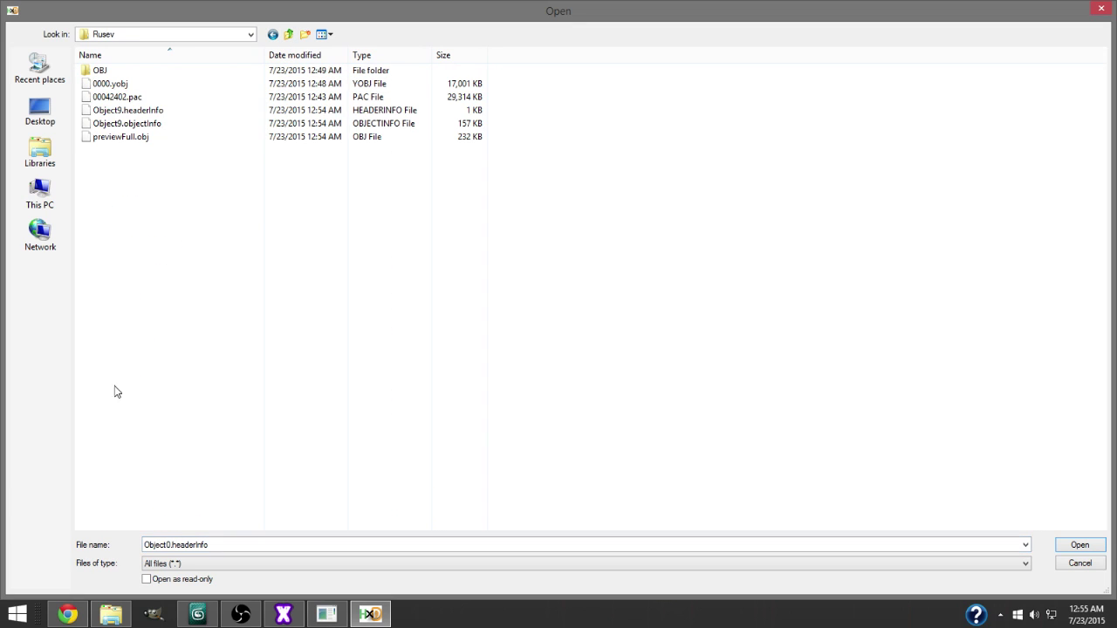
double_click(149, 128)
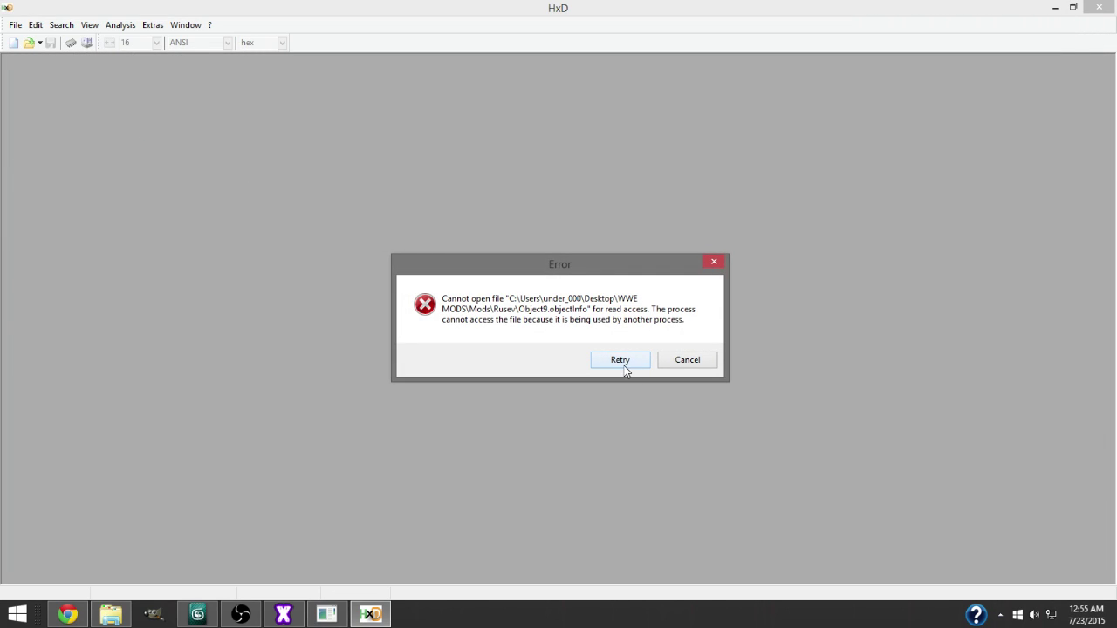
left_click(625, 364)
left_click(327, 614)
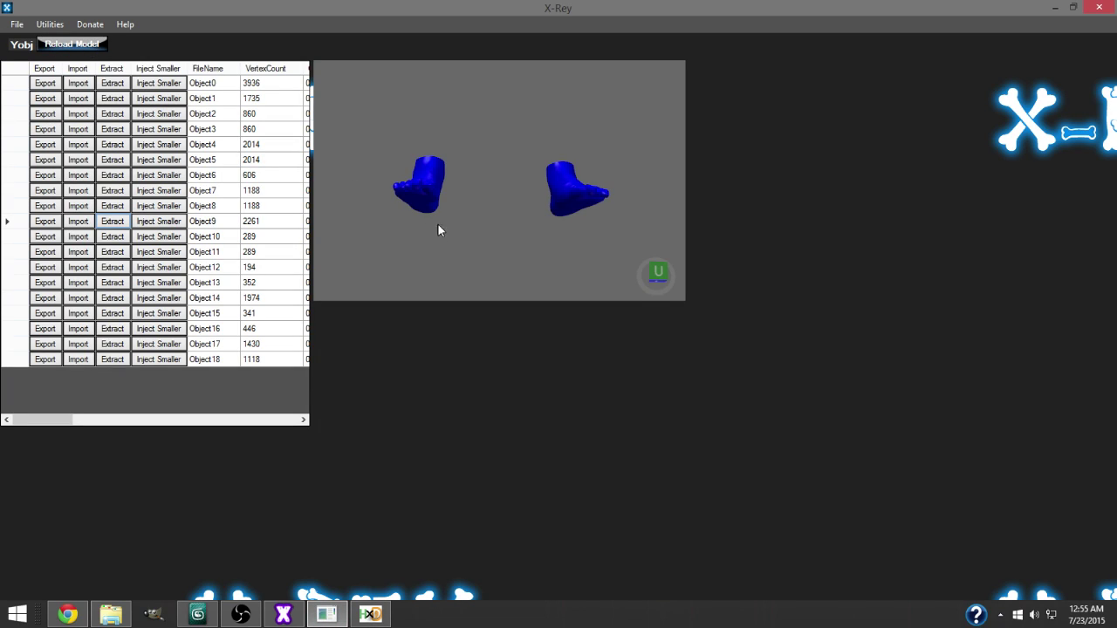
left_click(370, 615)
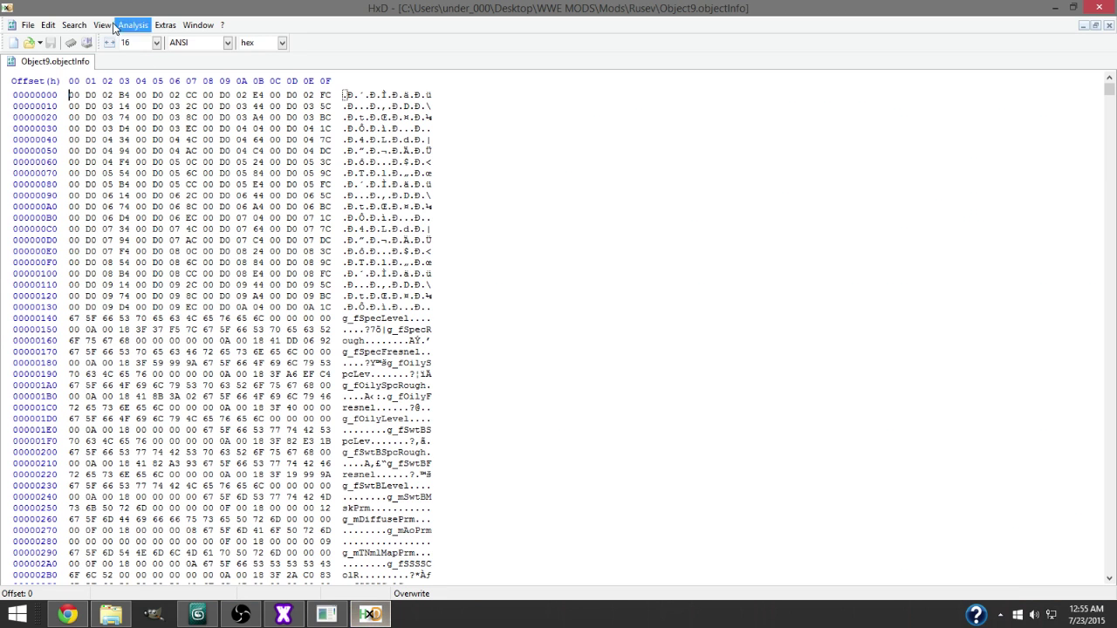
Step: Close Object9.objectInfo and reopen it from the Rusev folder
middle_click(50, 58)
left_click(26, 24)
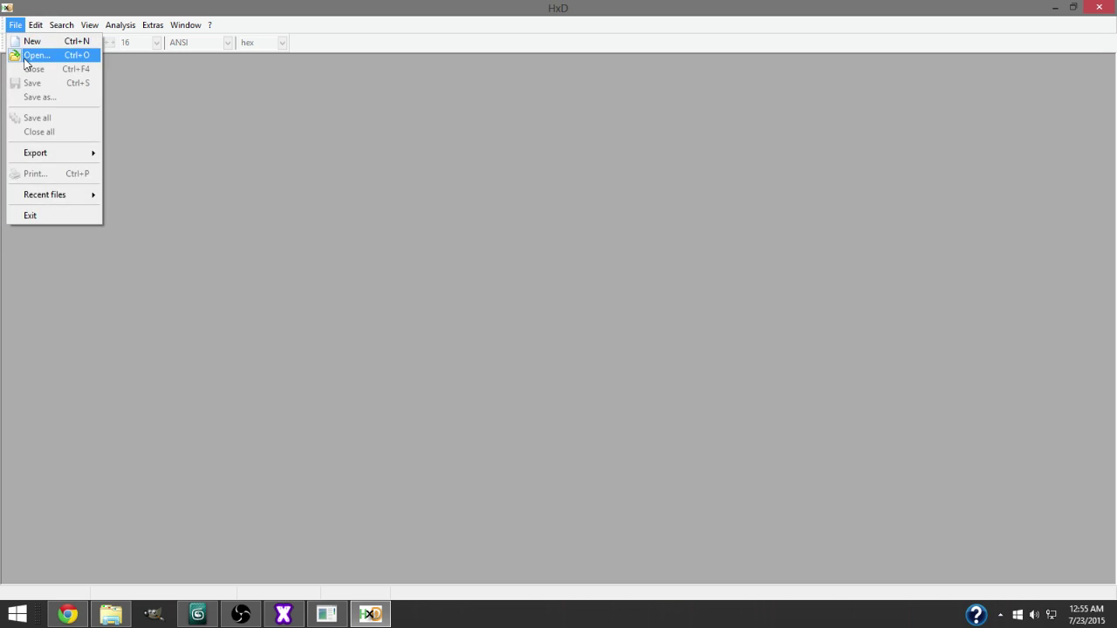
left_click(40, 53)
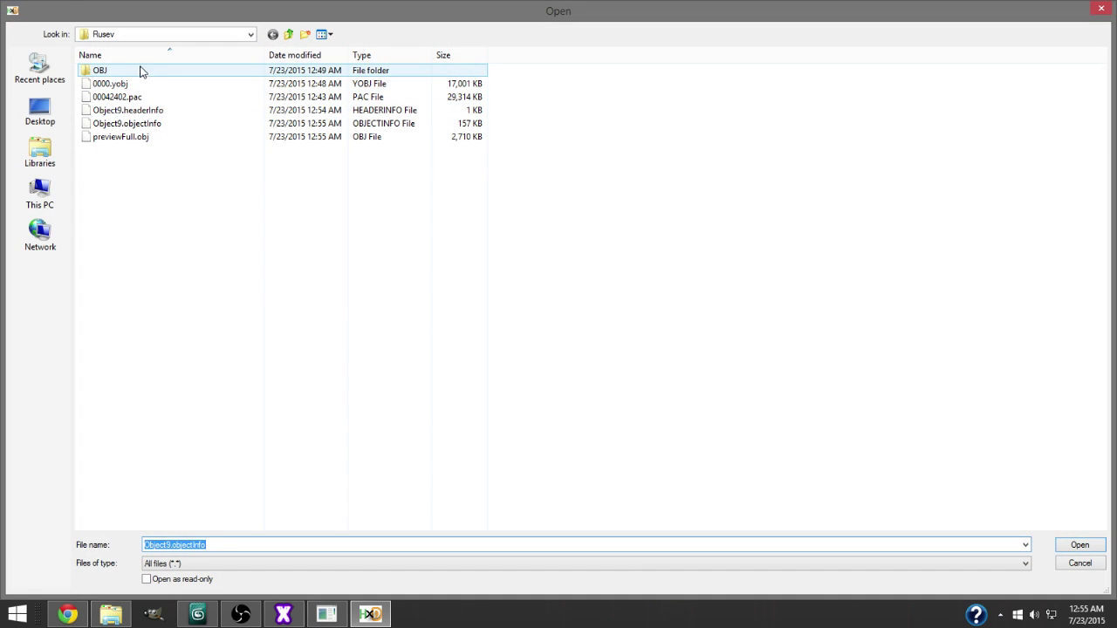
double_click(137, 123)
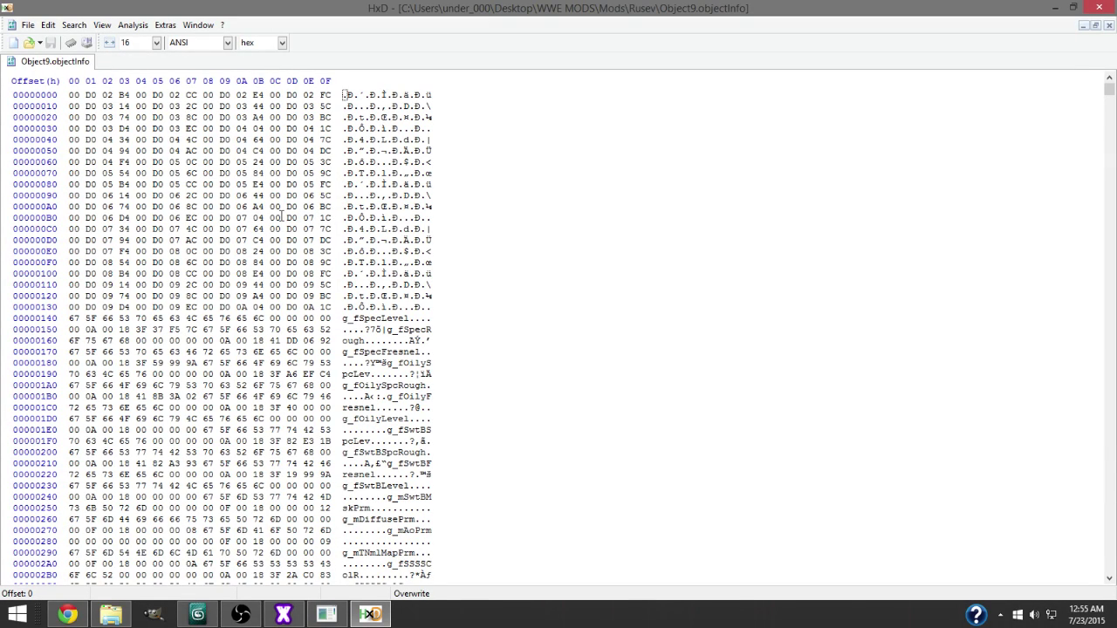
Step: Fill the entire contents of Object9.objectInfo with hex value 00 and save the file
key("ctrl+a")
right_click(462, 296)
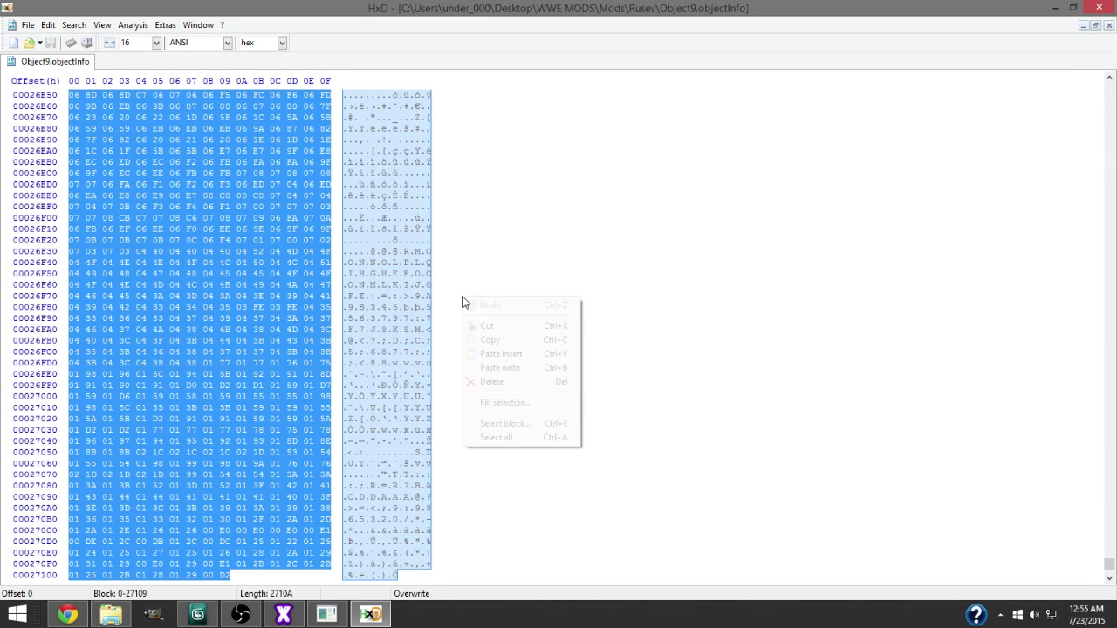
left_click(504, 402)
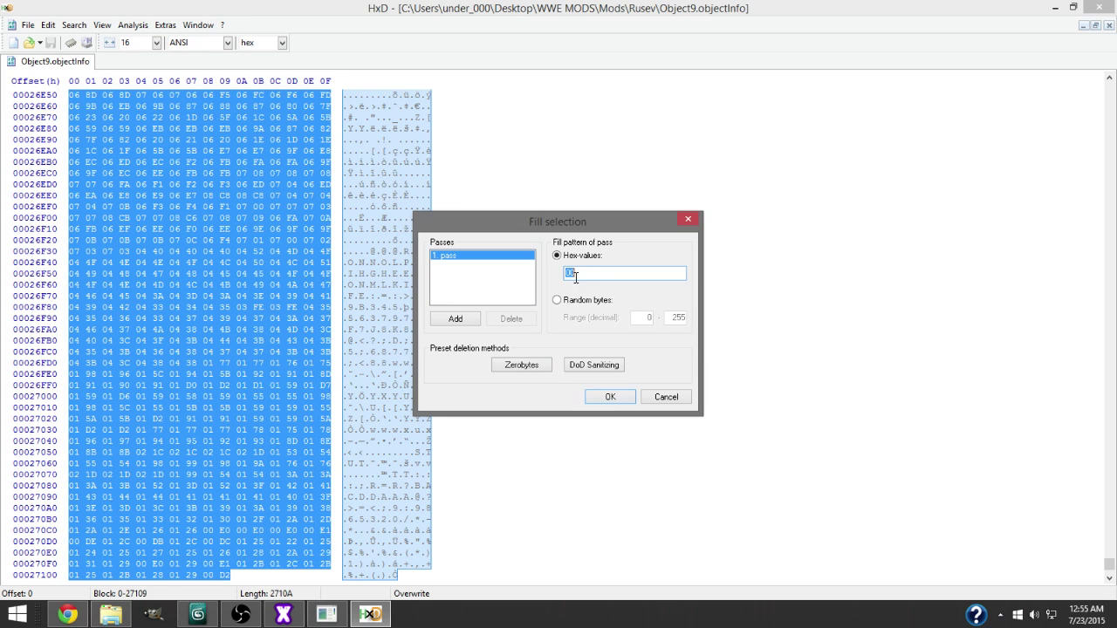
left_click(610, 397)
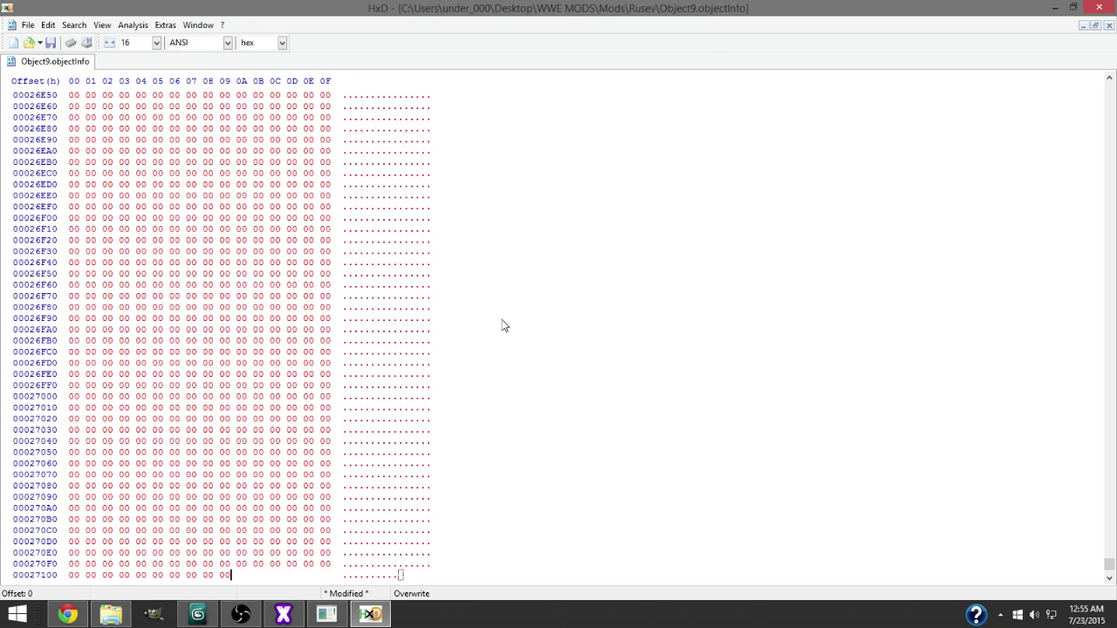
left_click(53, 43)
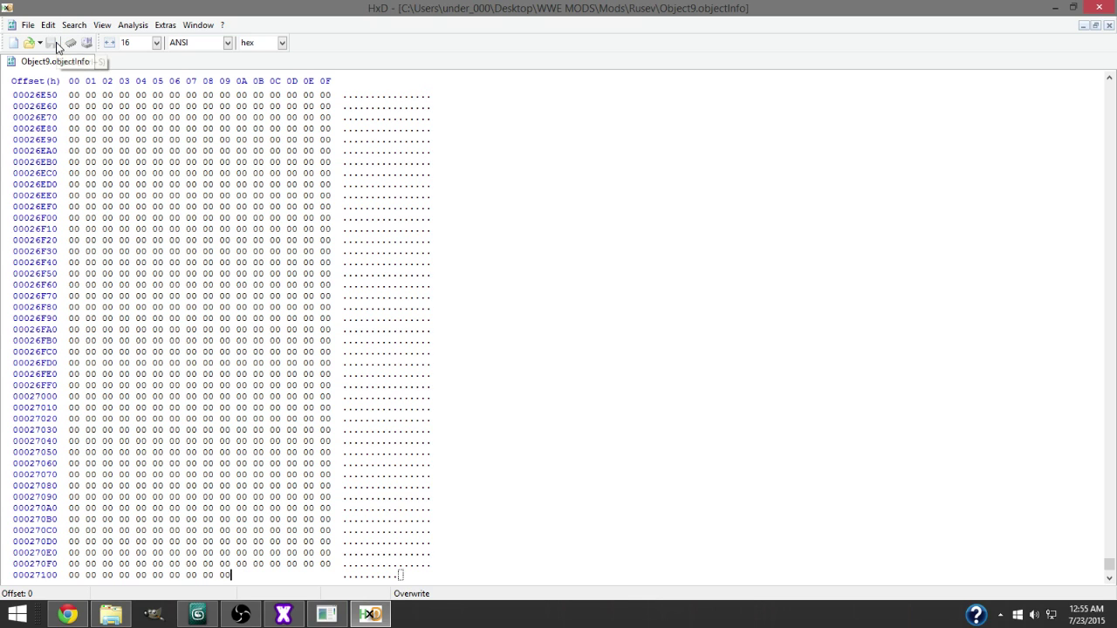
Step: Switch to X-Rey and inject the blanked Object9 data with Inject Smaller, using Object9.headerInfo from the Rusev folder
left_click(329, 614)
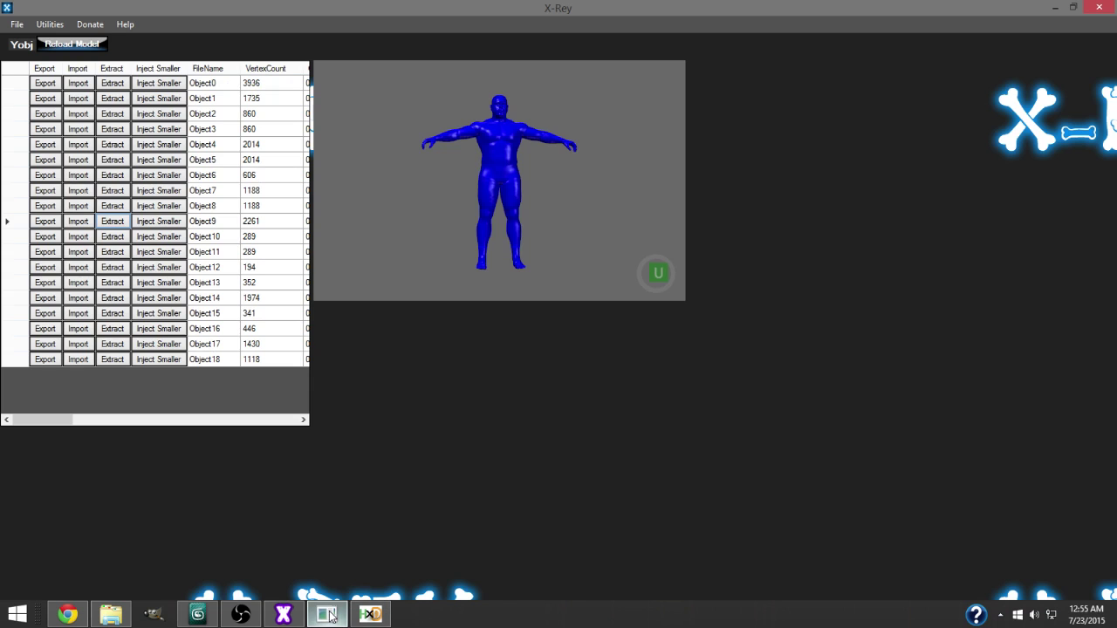
left_click(142, 224)
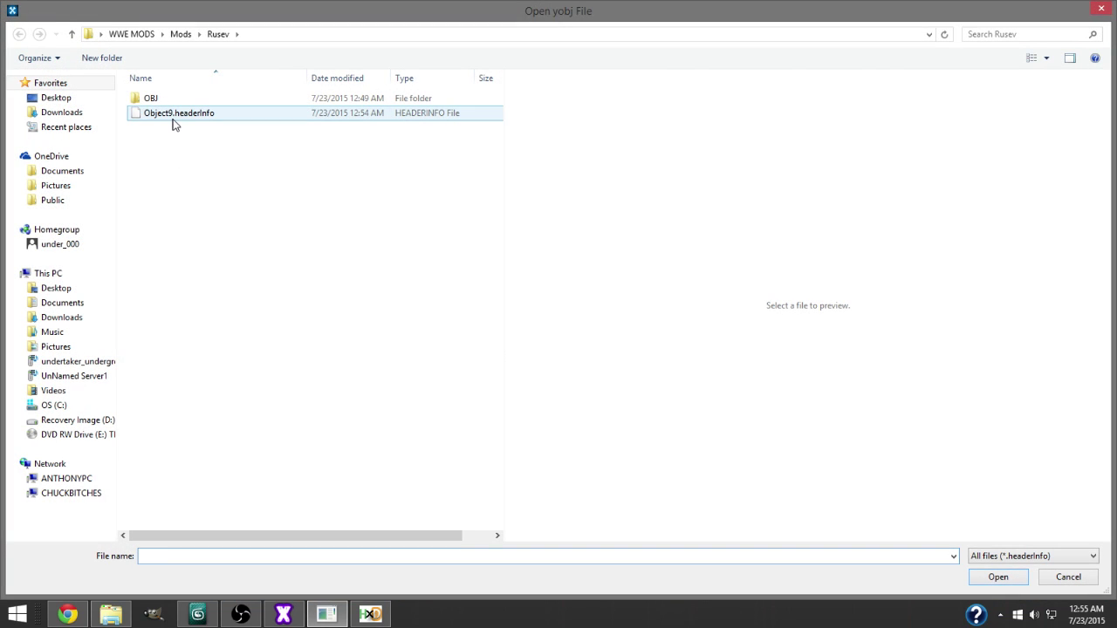
double_click(169, 114)
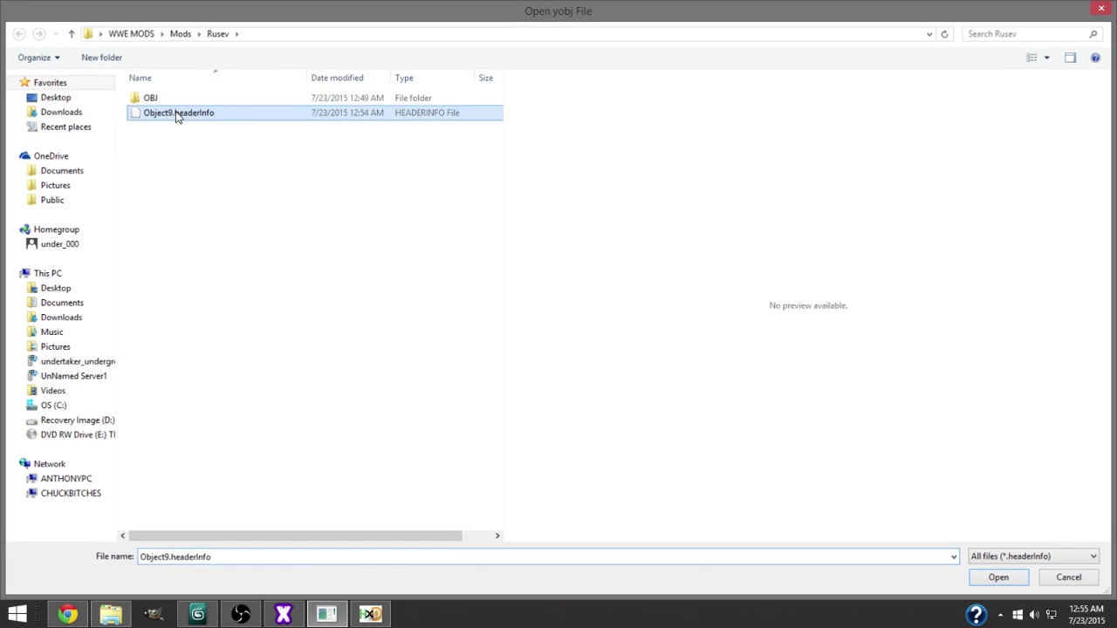
left_click(587, 350)
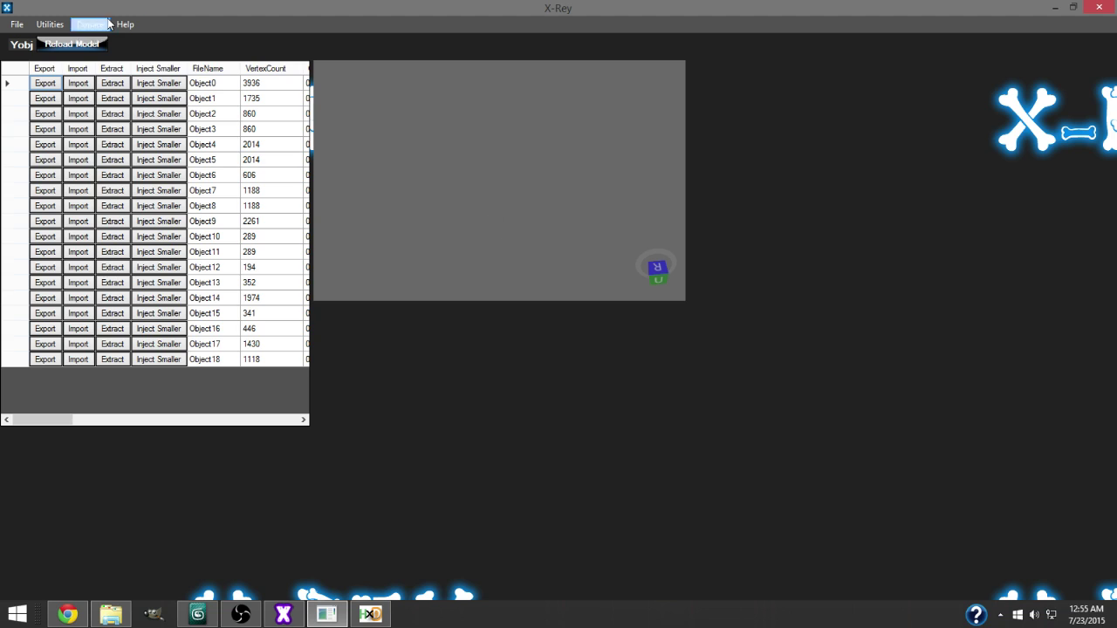
Step: Preview Rusev's lower legs and extract Object18's object and header info into the Rusev folder
scroll(449, 257, "down", 5)
left_click_drag(449, 256, 504, 155)
scroll(482, 212, "up", 5)
scroll(483, 202, "up", 3)
mouse_move(483, 202)
left_mouse_down()
mouse_move(518, 175)
mouse_move(539, 180)
mouse_move(492, 190)
mouse_move(489, 209)
left_mouse_up()
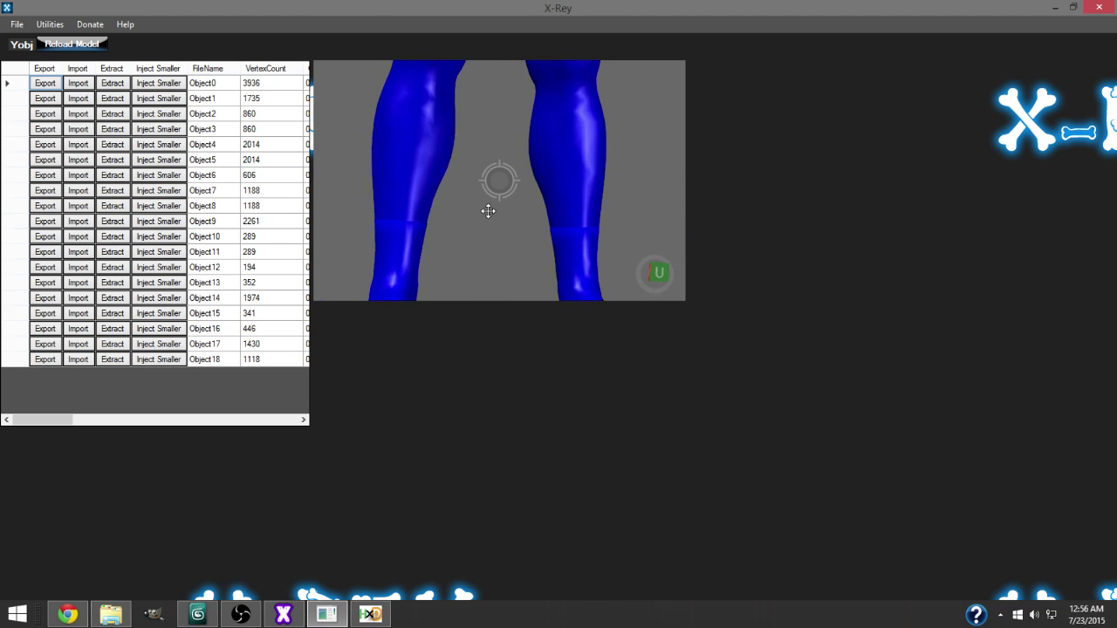
left_click(266, 359)
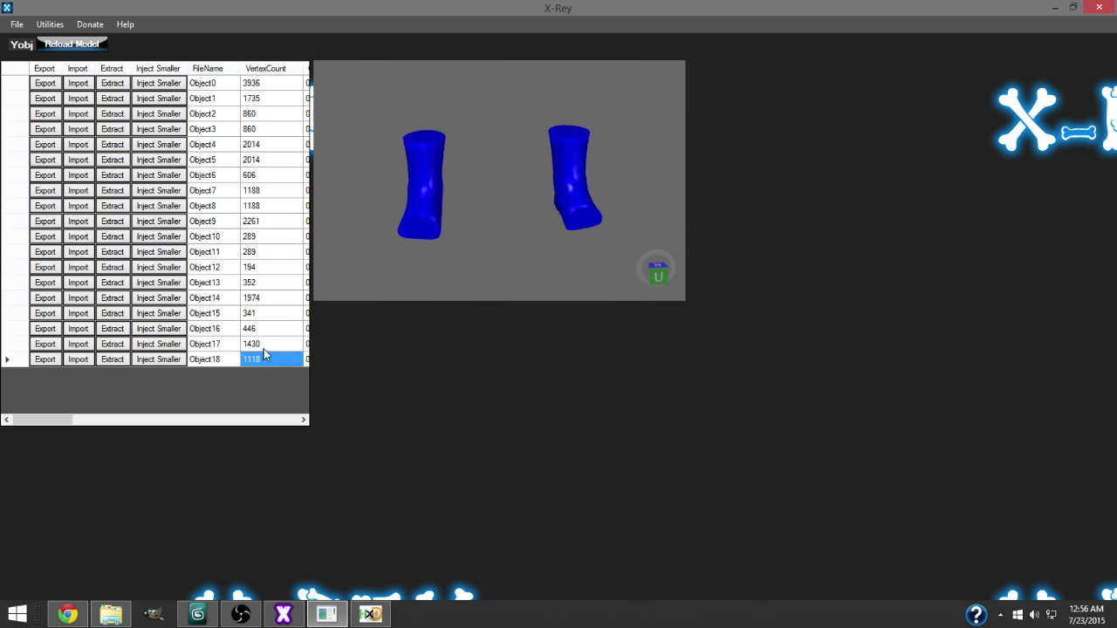
left_click(122, 363)
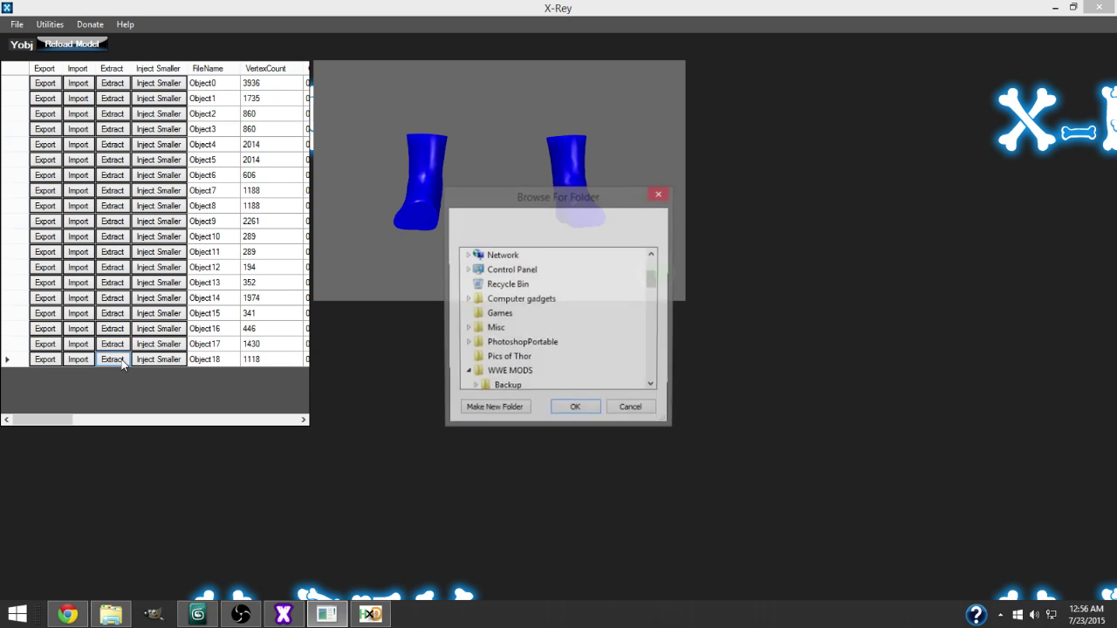
left_click(573, 409)
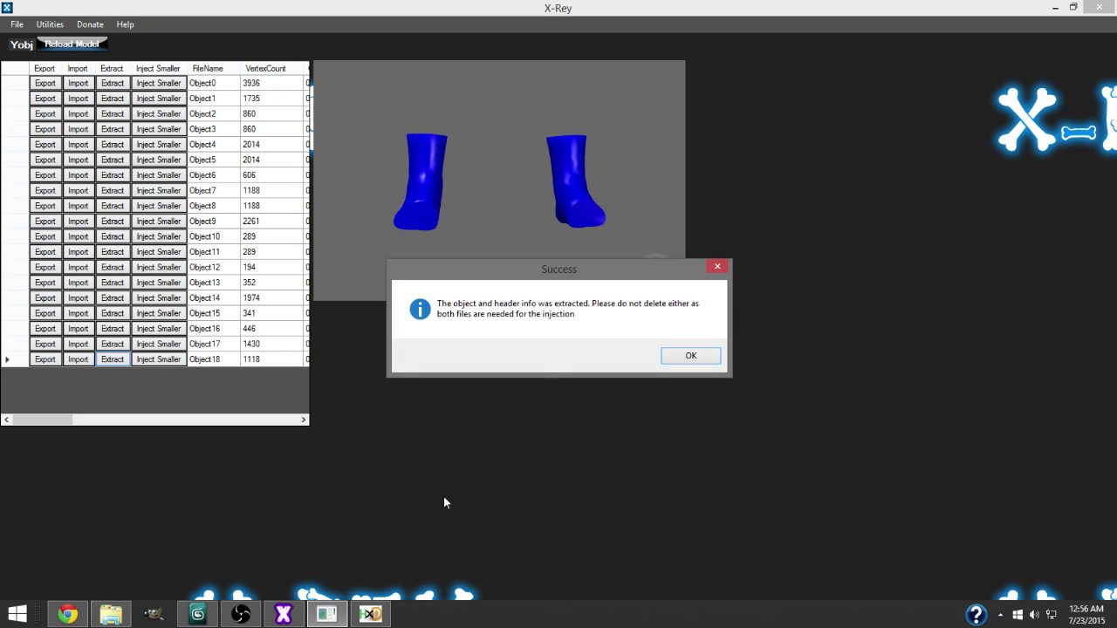
left_click(690, 355)
Step: Switch to HxD and try to open Object18.objectInfo from the Rusev folder
left_click(371, 615)
left_click(28, 25)
left_click(41, 55)
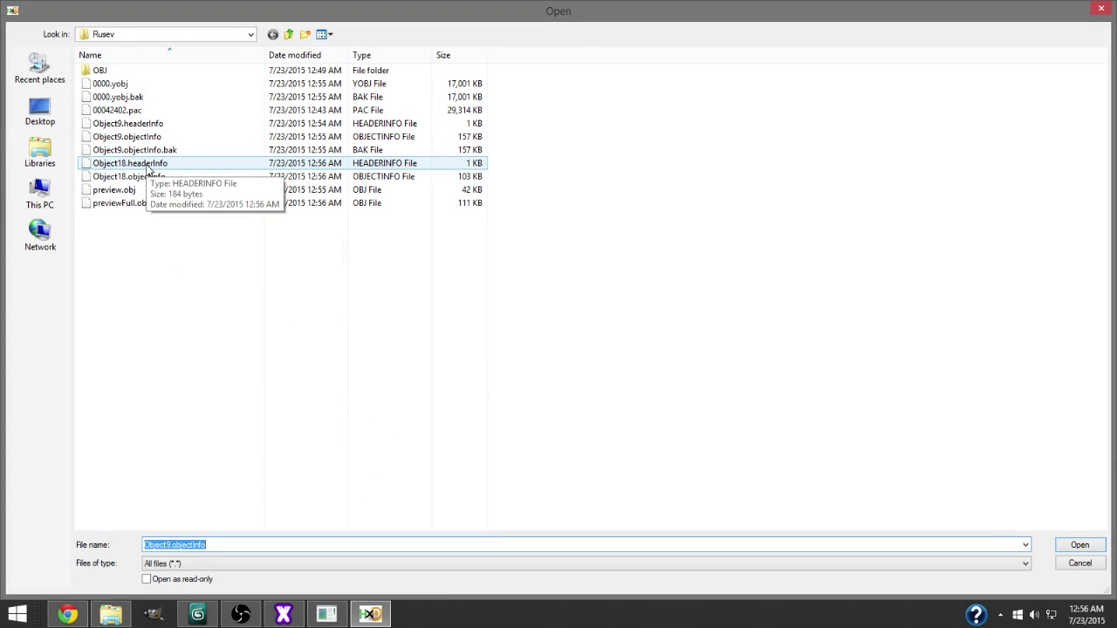
double_click(154, 176)
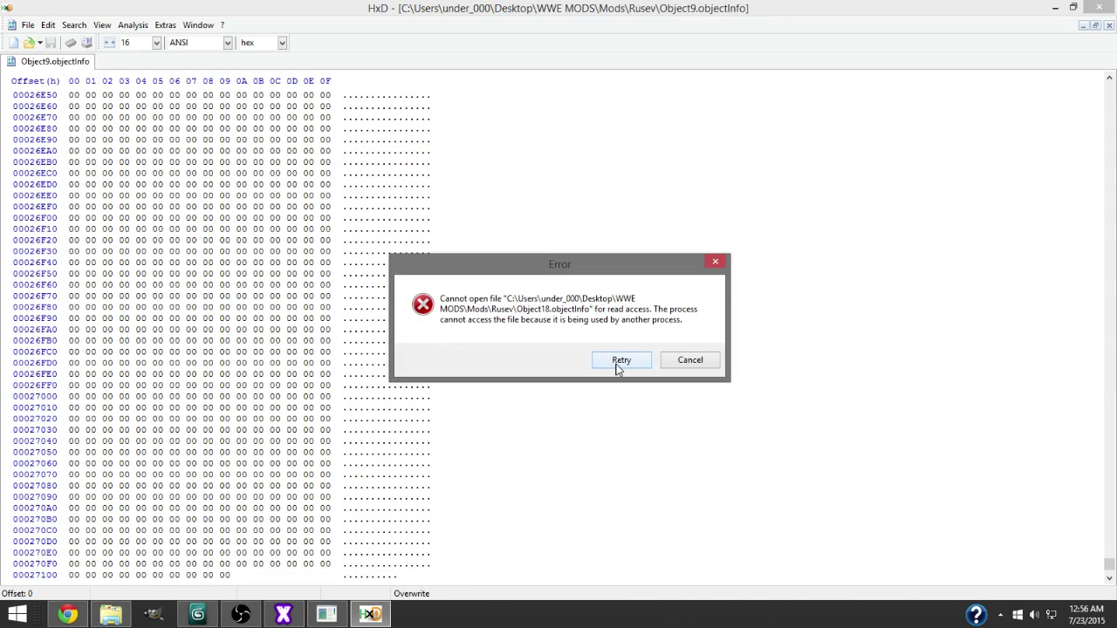
left_click(671, 366)
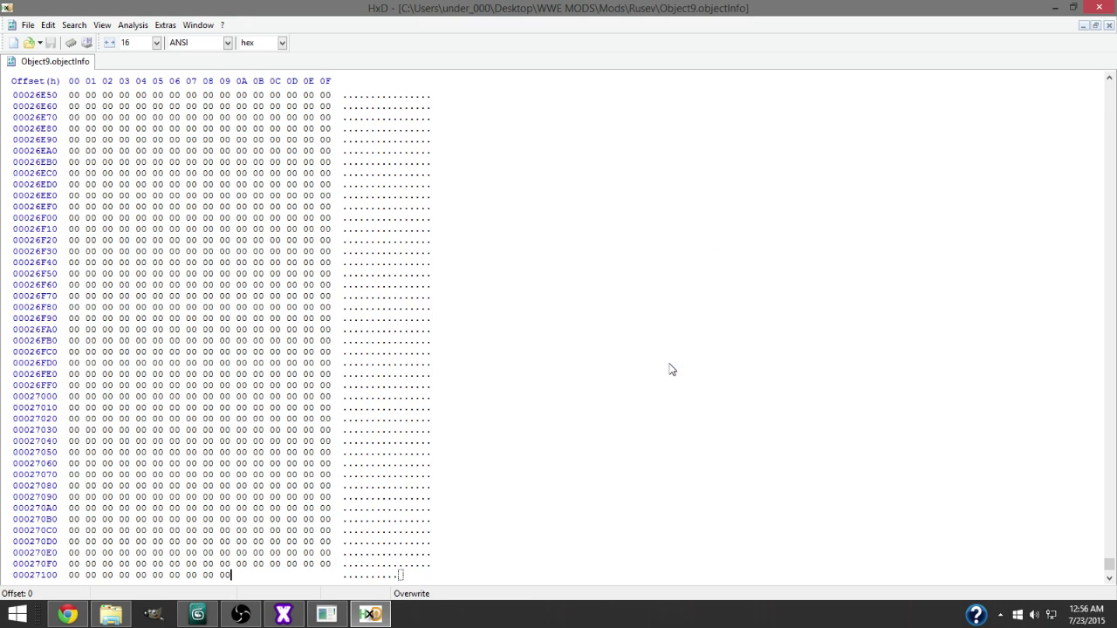
Step: Close Object9.objectInfo in HxD and reload the full Rusev model in X-Rey
middle_click(47, 66)
left_click(302, 607)
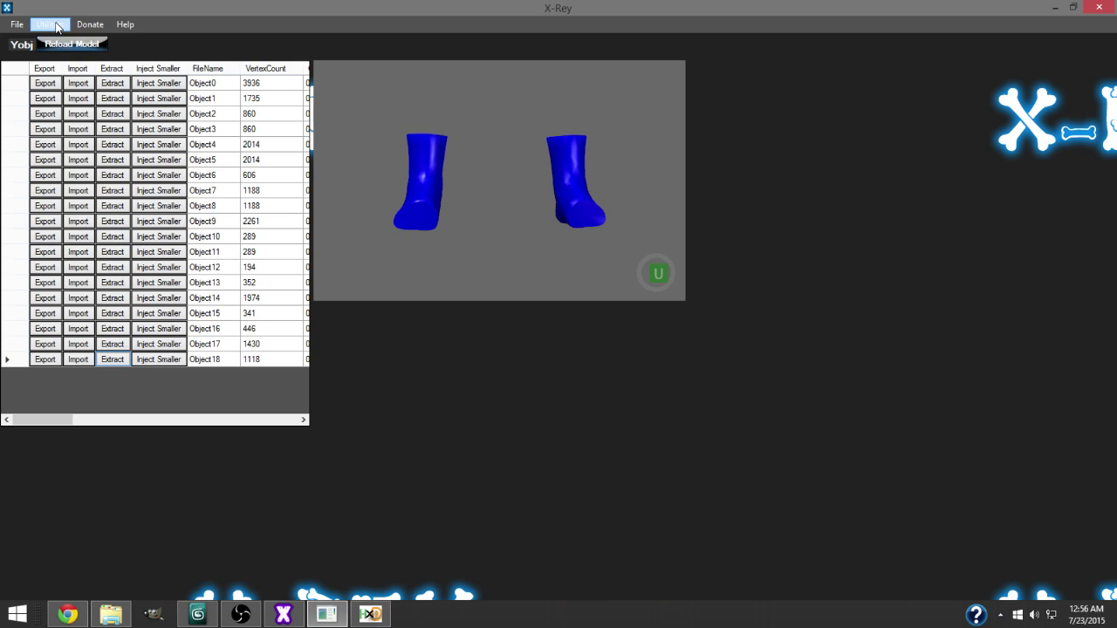
left_click(66, 46)
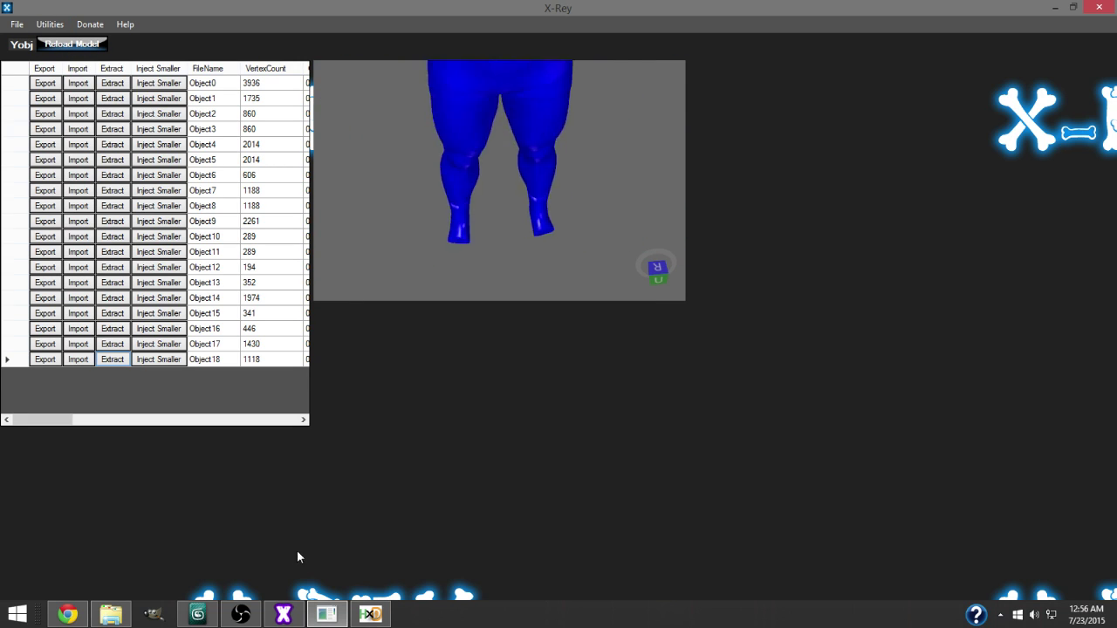
Step: Switch to HxD and open Object18.objectInfo from the Rusev folder
left_click(370, 615)
left_click(17, 25)
left_click(35, 52)
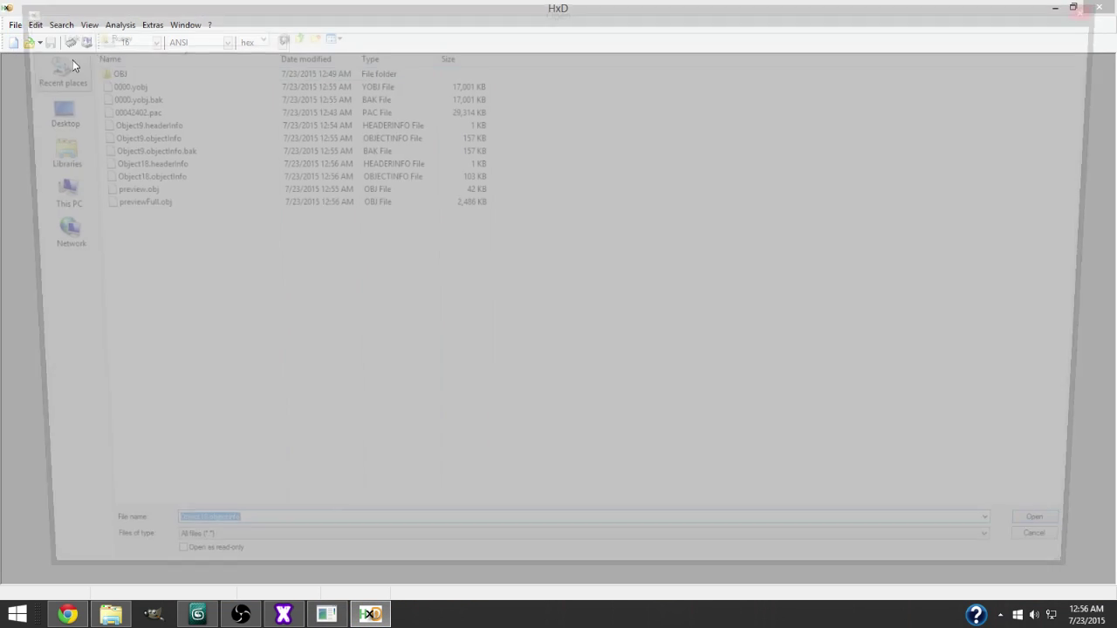
double_click(162, 177)
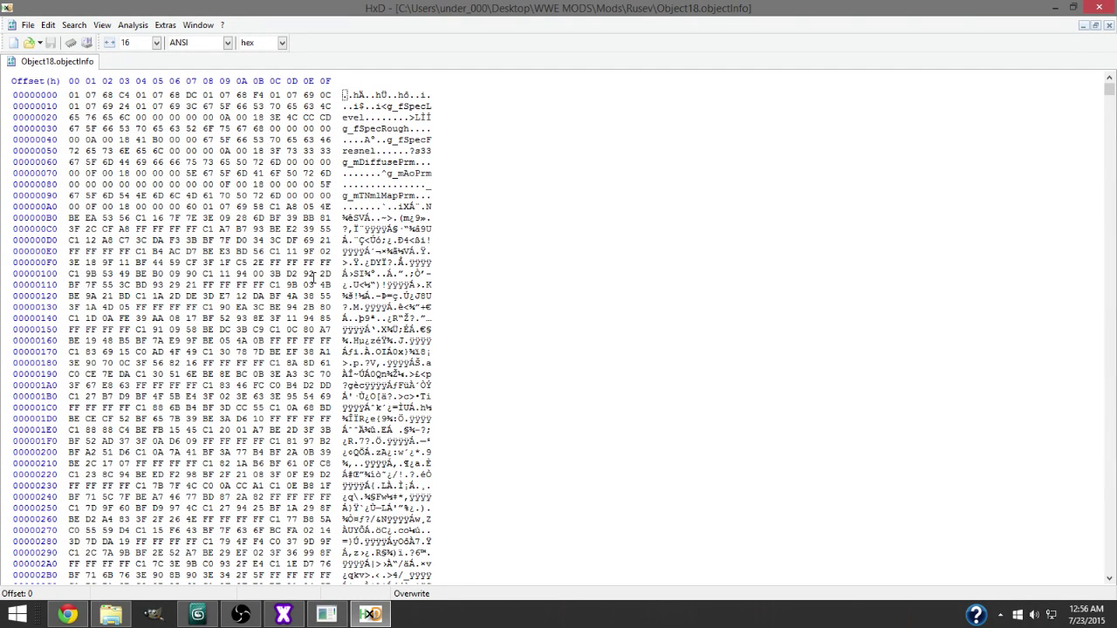
Step: Fill the entire contents of Object18.objectInfo with hex value 00 and save the file
key("ctrl+a")
right_click(476, 319)
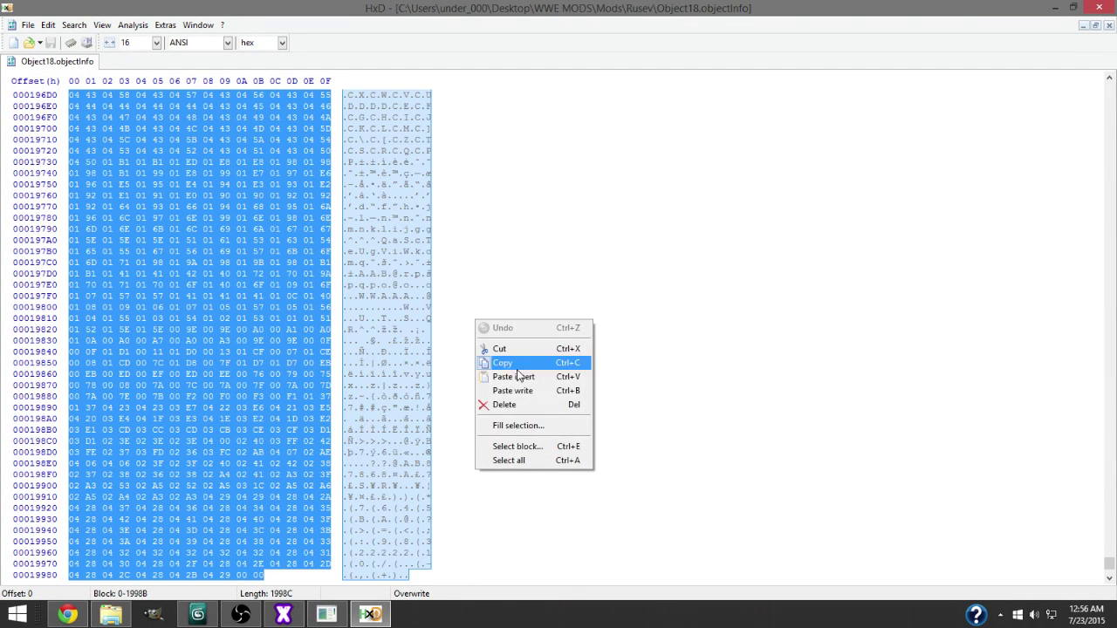
left_click(534, 425)
left_click(625, 400)
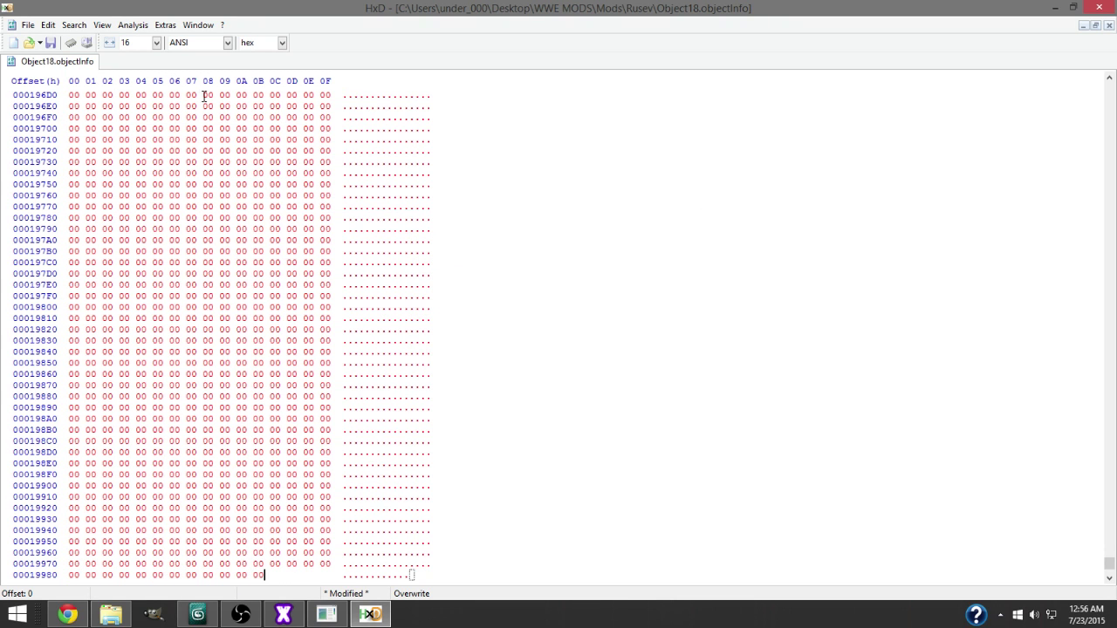
left_click(50, 47)
Step: Switch to X-Rey and inject the blanked Object18 data with Inject Smaller, using Object18.headerInfo from the Rusev folder
left_click(326, 615)
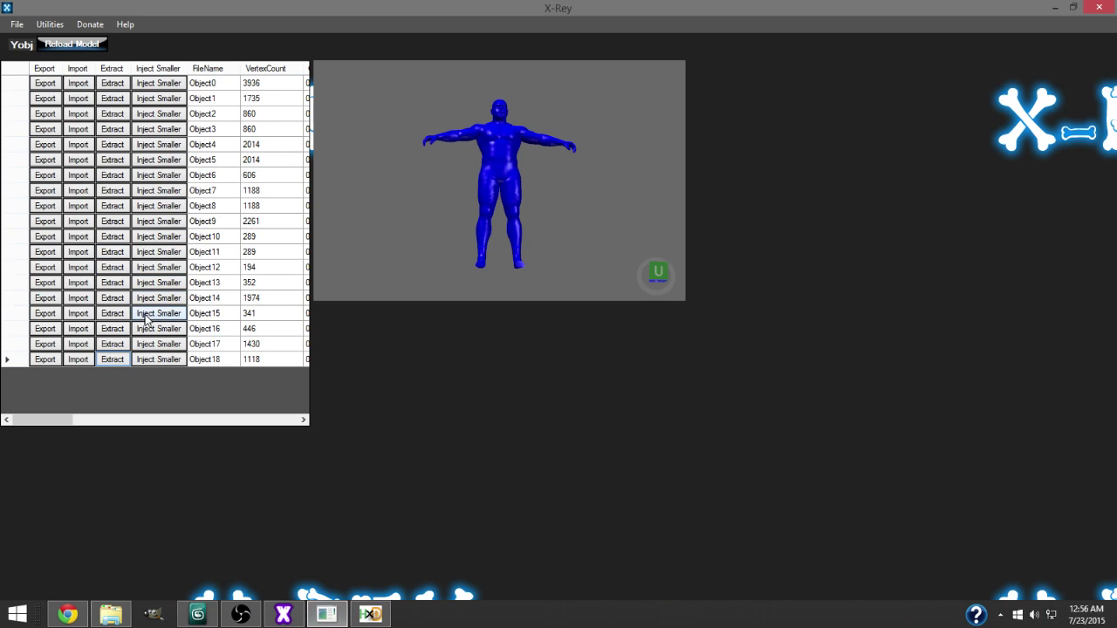
left_click(161, 361)
double_click(187, 137)
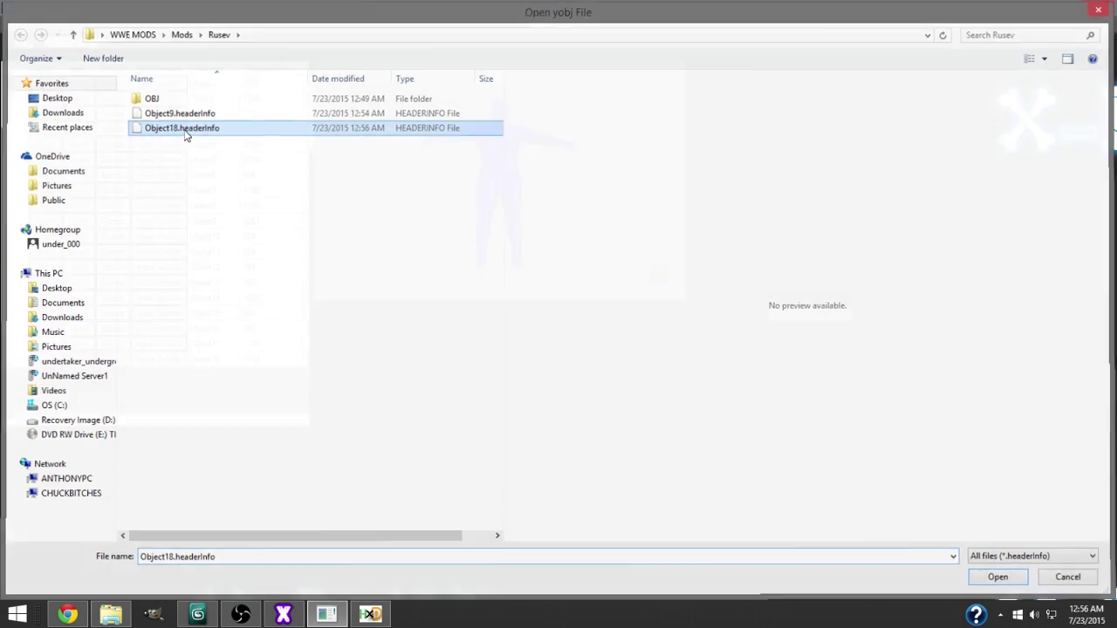
left_click(561, 354)
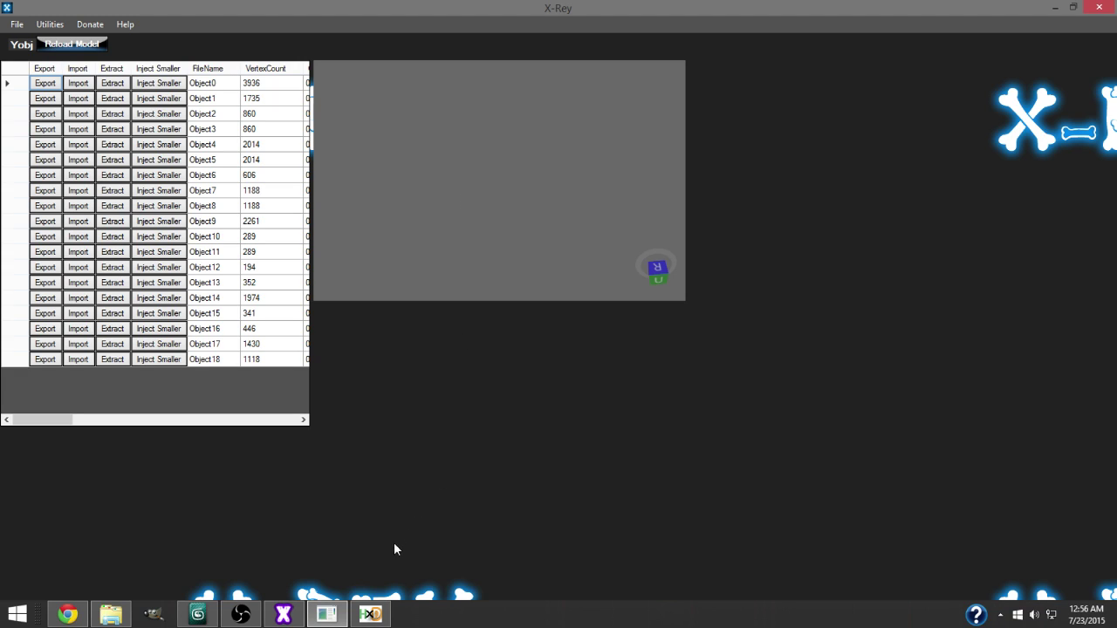
left_click(243, 616)
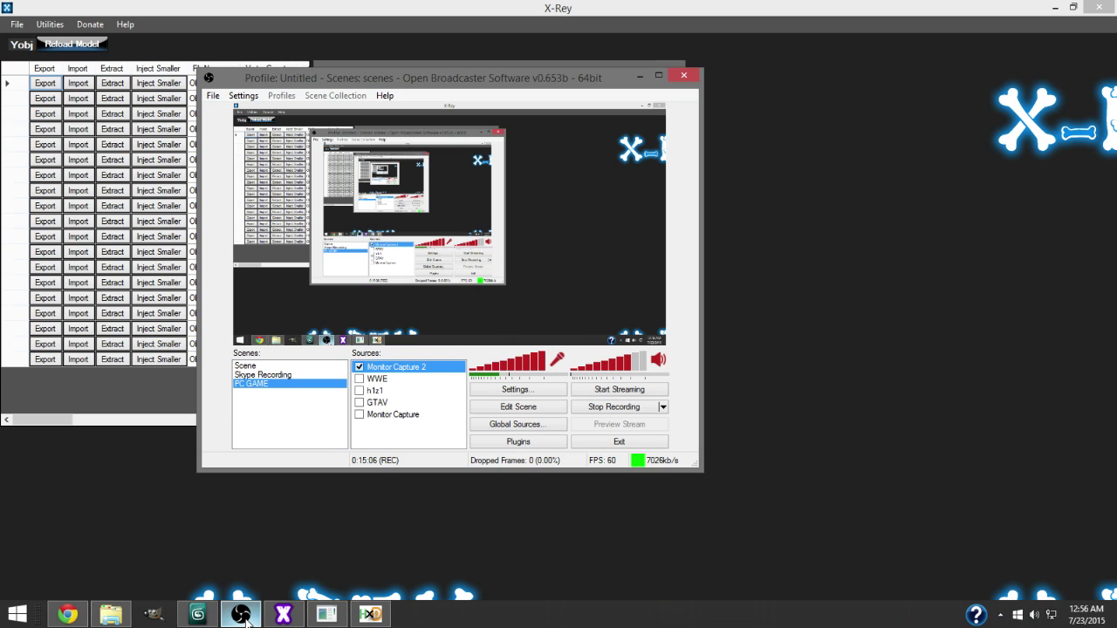
left_click(242, 616)
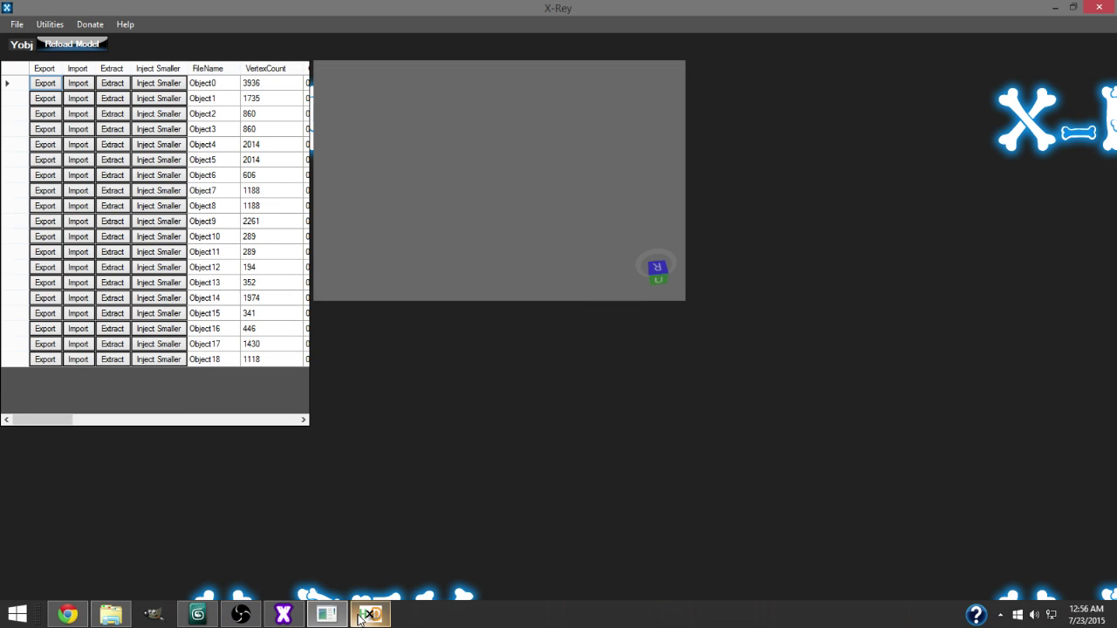
mouse_move(359, 619)
left_click(369, 549)
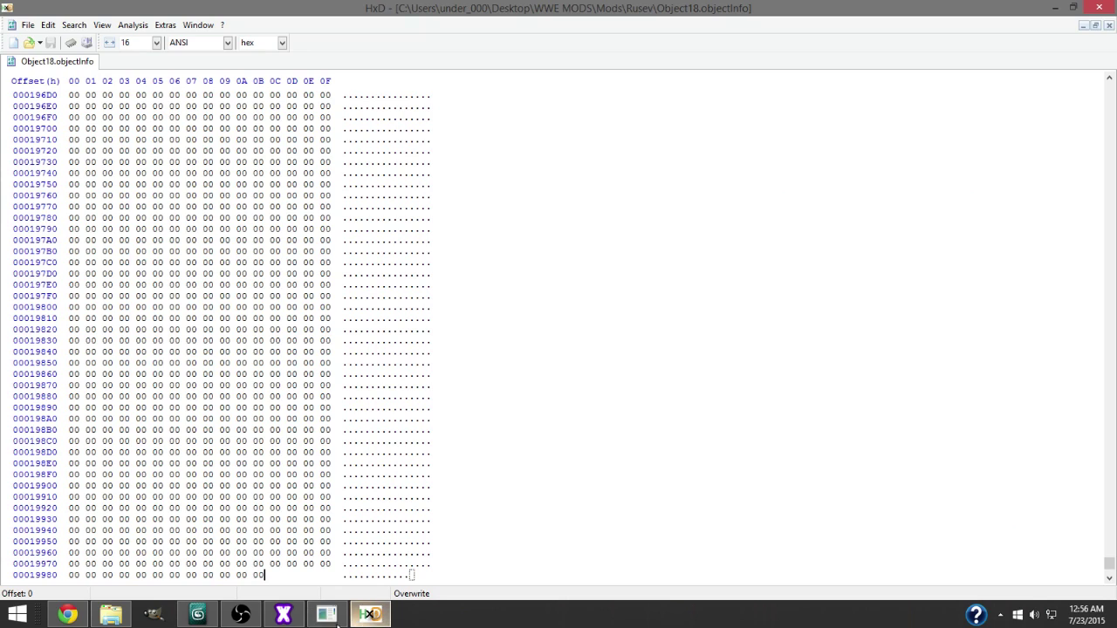
left_click(328, 614)
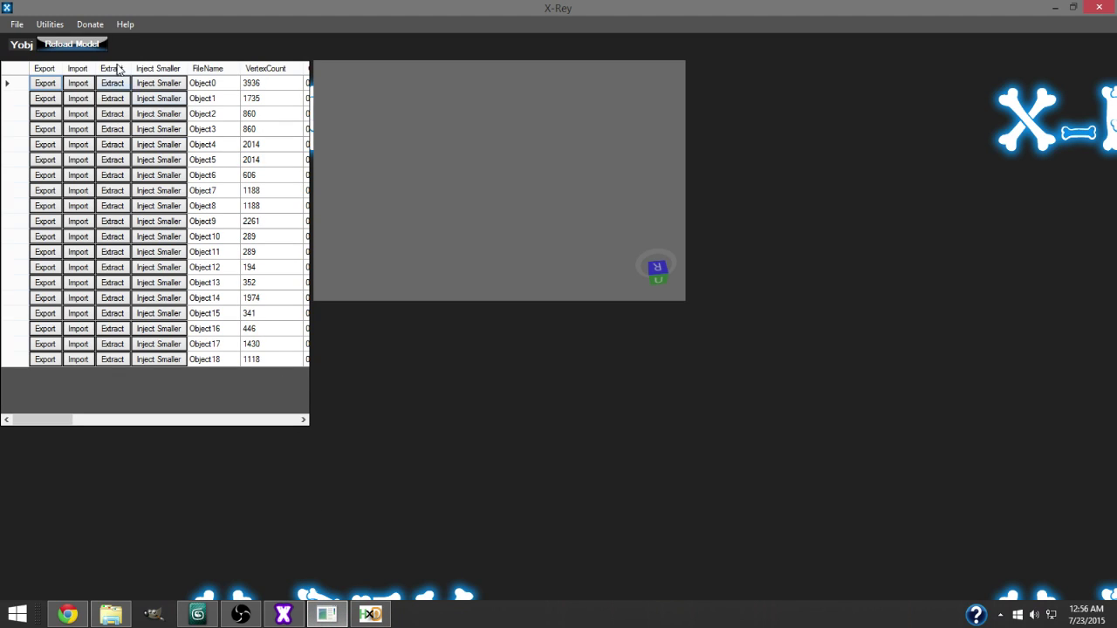
Step: Reload the Rusev model and examine its lower legs and whole body from several angles
left_click(84, 45)
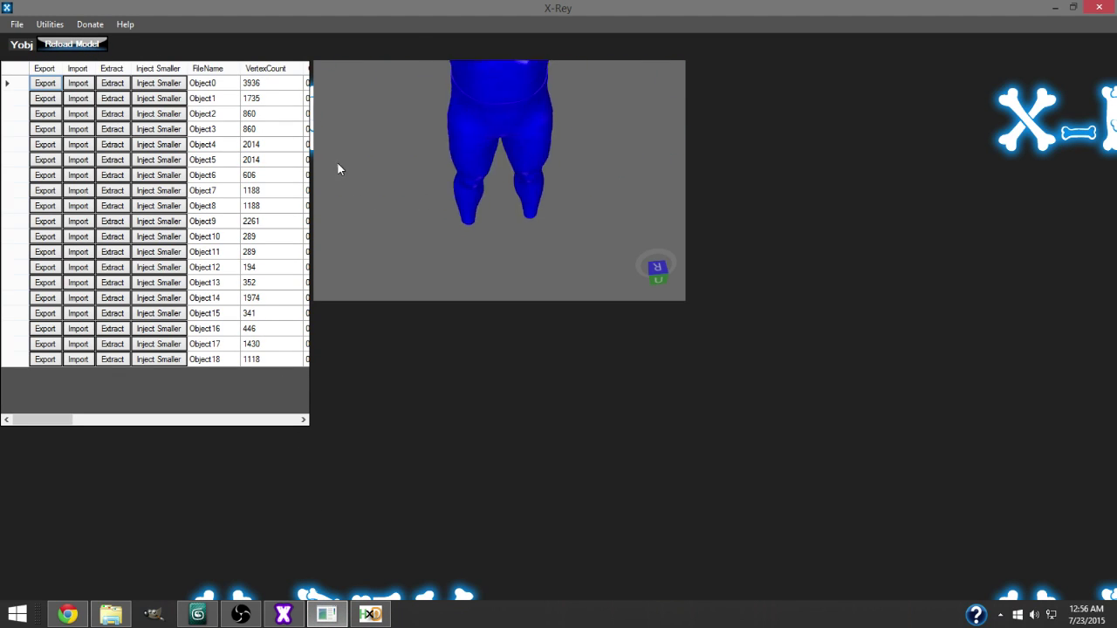
scroll(490, 162, "up", 5)
mouse_move(490, 162)
left_mouse_down()
mouse_move(643, 154)
mouse_move(707, 132)
mouse_move(663, 124)
mouse_move(686, 140)
mouse_move(502, 201)
left_mouse_up()
scroll(502, 201, "down", 5)
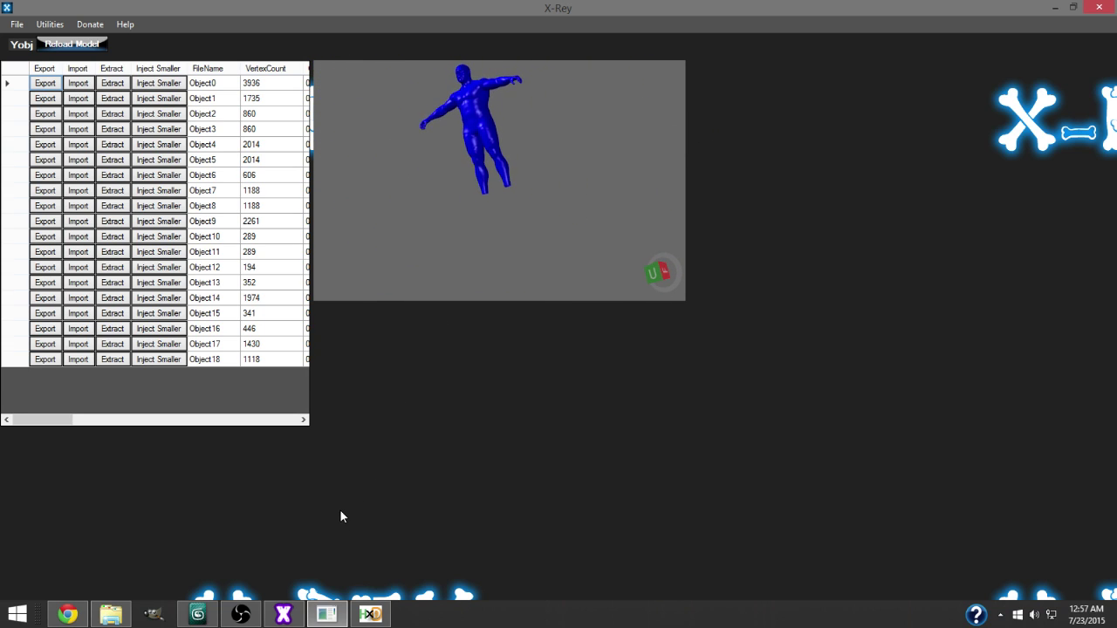
left_click_drag(451, 257, 514, 242)
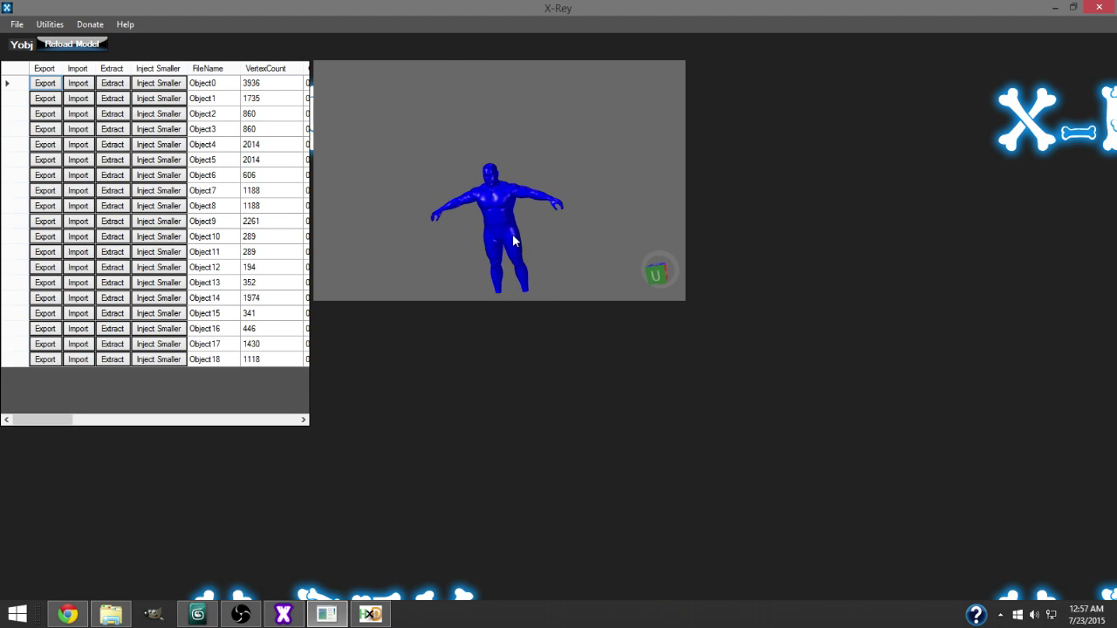
Step: Switch to X-Packer and open 00020102.pac from the Santino folder as a PC PACH file
left_click(297, 611)
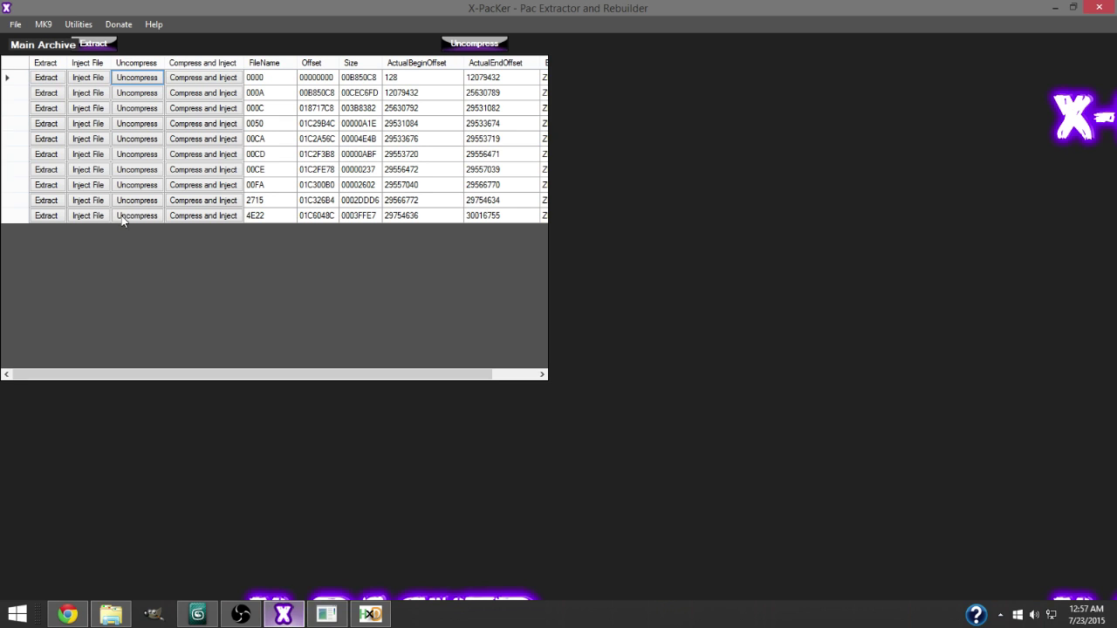
left_click(16, 24)
mouse_move(38, 40)
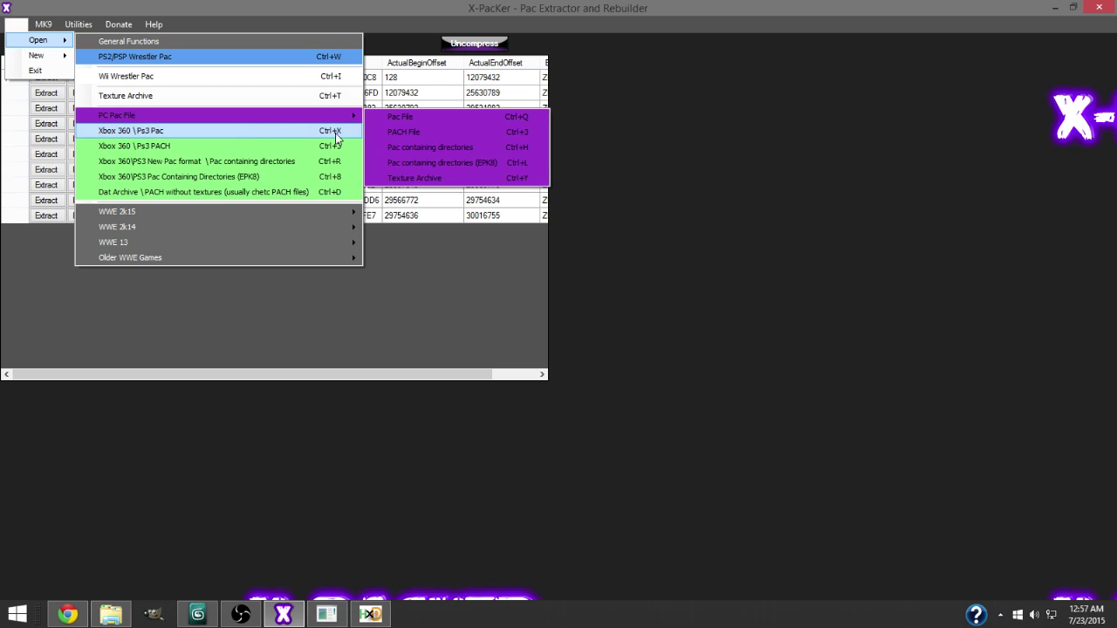
left_click(403, 132)
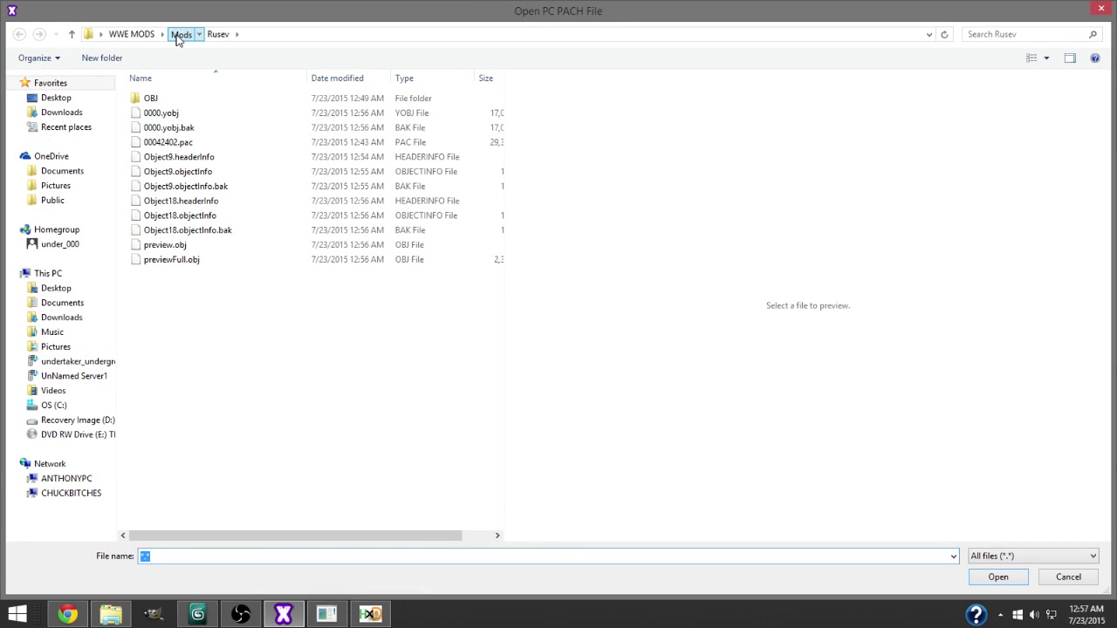
left_click(179, 36)
double_click(189, 506)
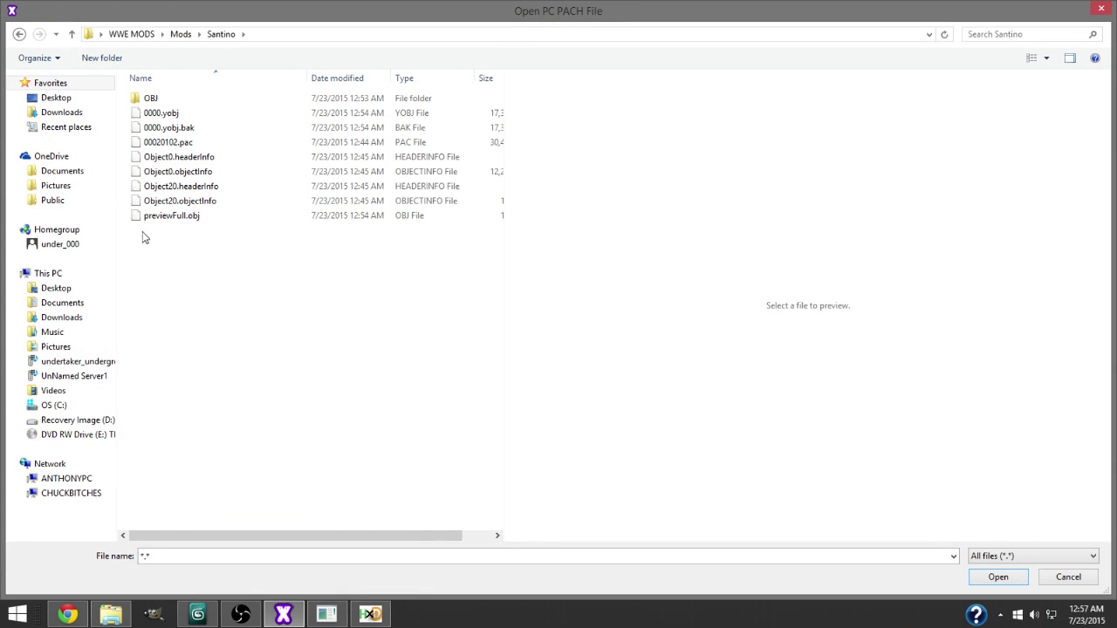
double_click(171, 142)
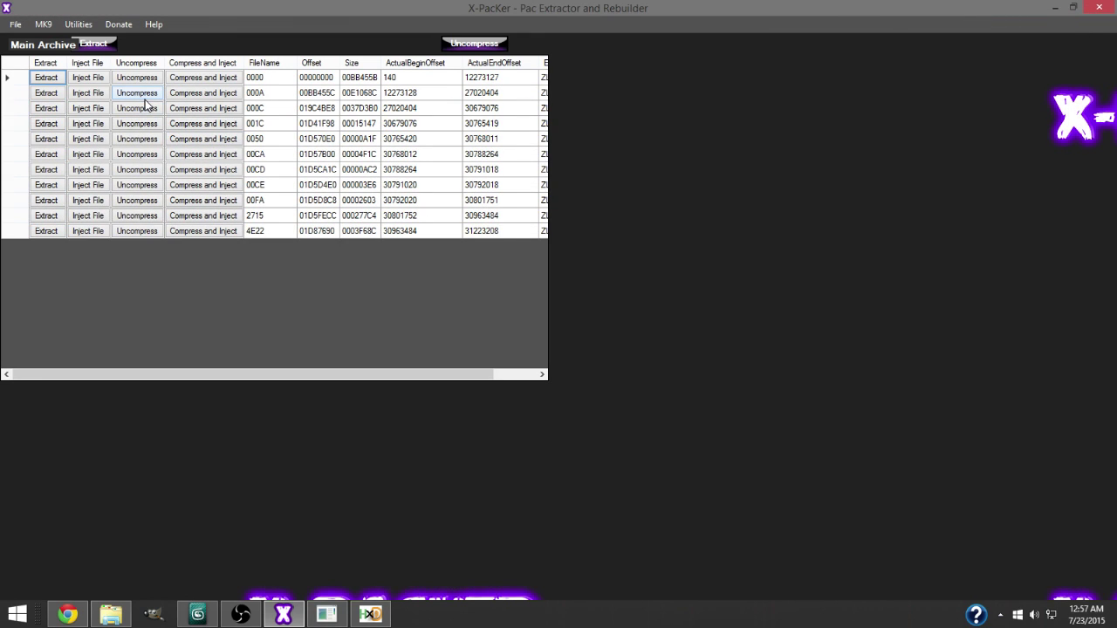
Step: Uncompress file 000A from the archive into the Santino folder
left_click(143, 96)
left_click_drag(652, 283, 653, 349)
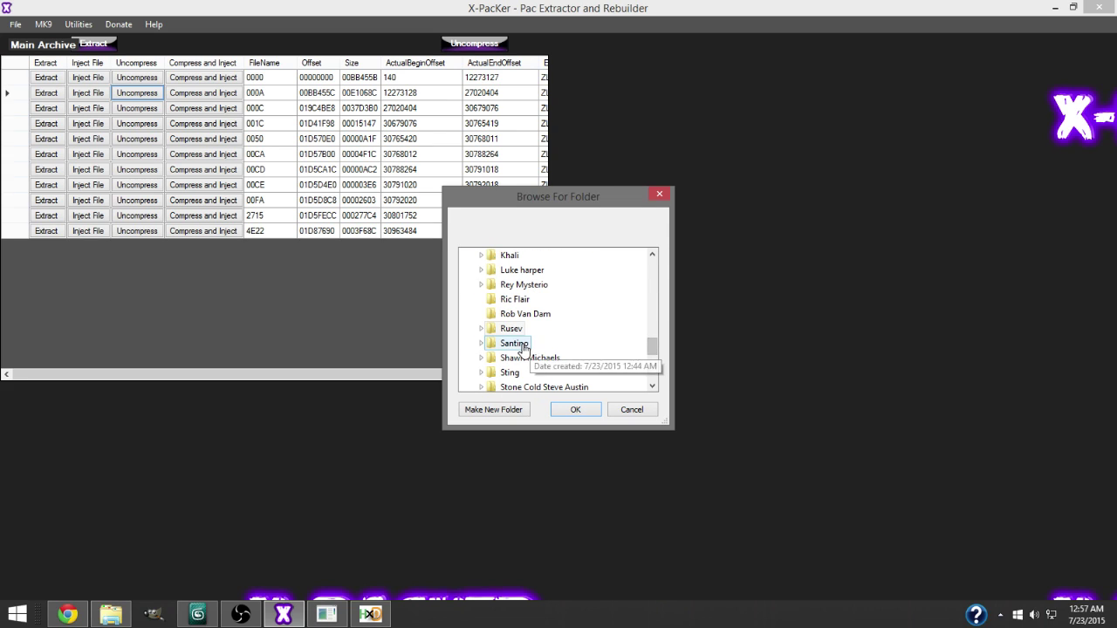
left_click(515, 344)
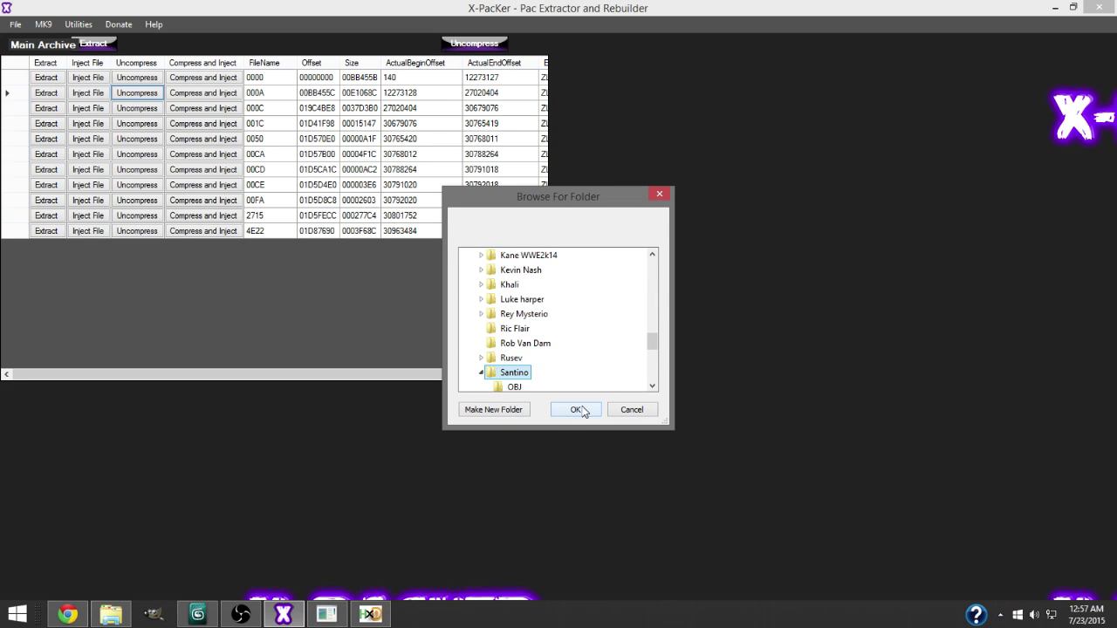
left_click(576, 409)
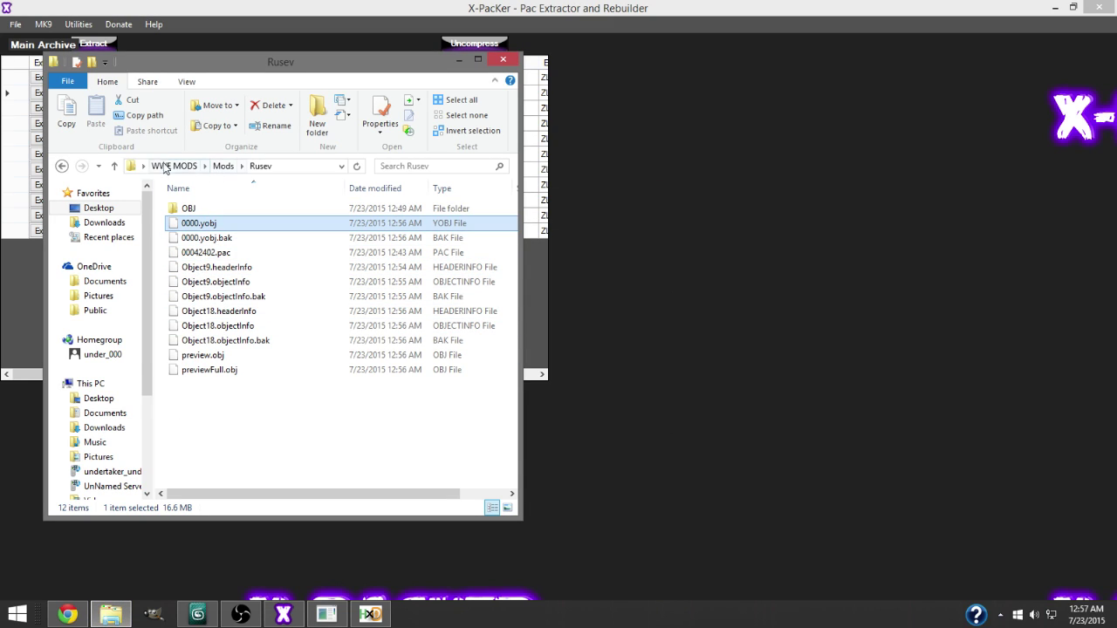
Step: Delete the 000A.zlib file from the Santino folder and return to X-Packer
left_click(116, 168)
scroll(244, 454, "down", 1)
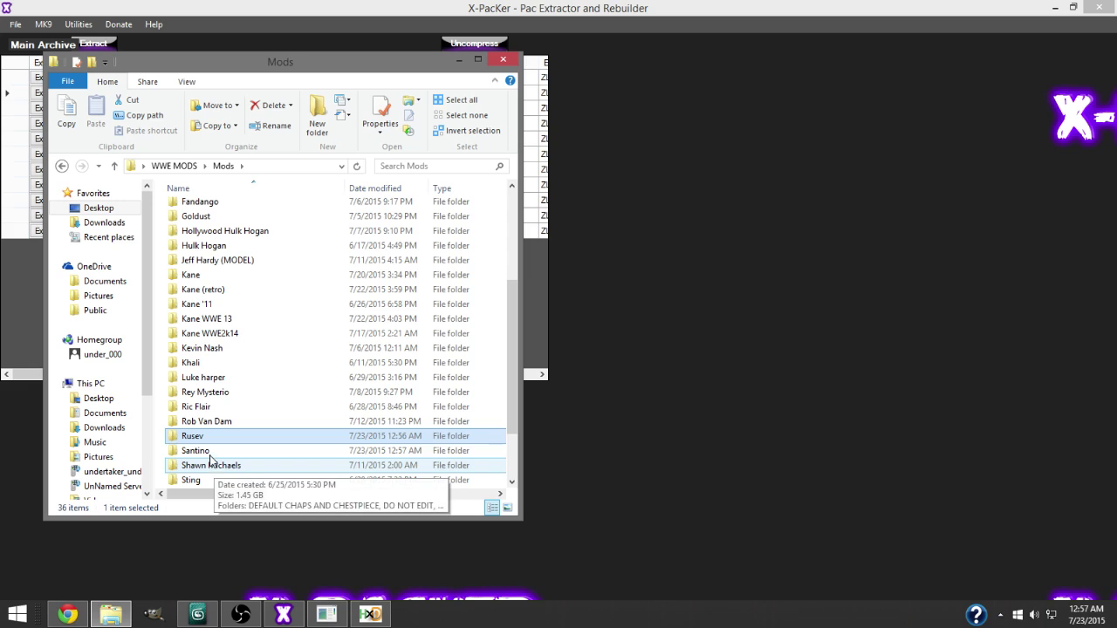
double_click(212, 467)
left_click(208, 253)
key("Delete")
left_click(612, 311)
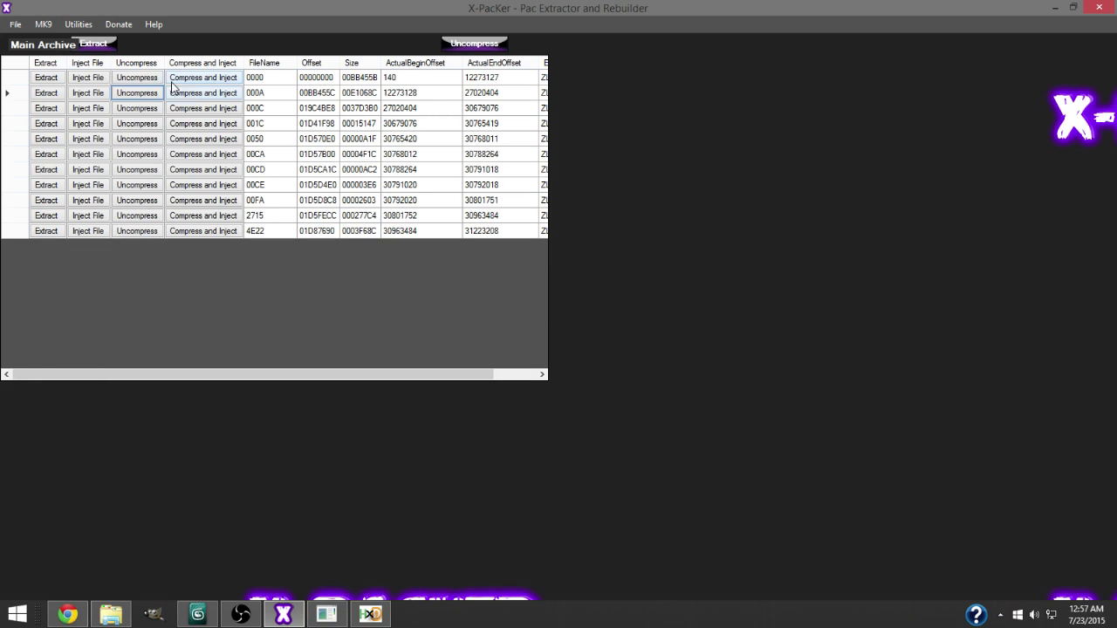
Step: Create a folder named 000A inside Santino and open 000A.zlib.uncompressed as a PC texture archive
left_click(17, 26)
mouse_move(31, 40)
mouse_move(145, 116)
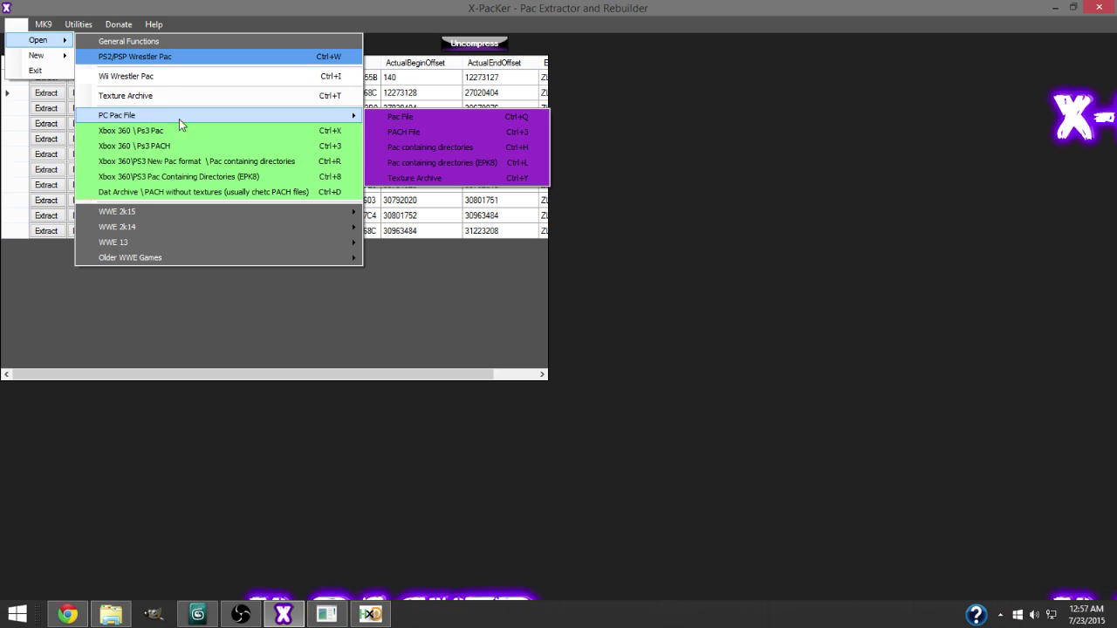
left_click(385, 182)
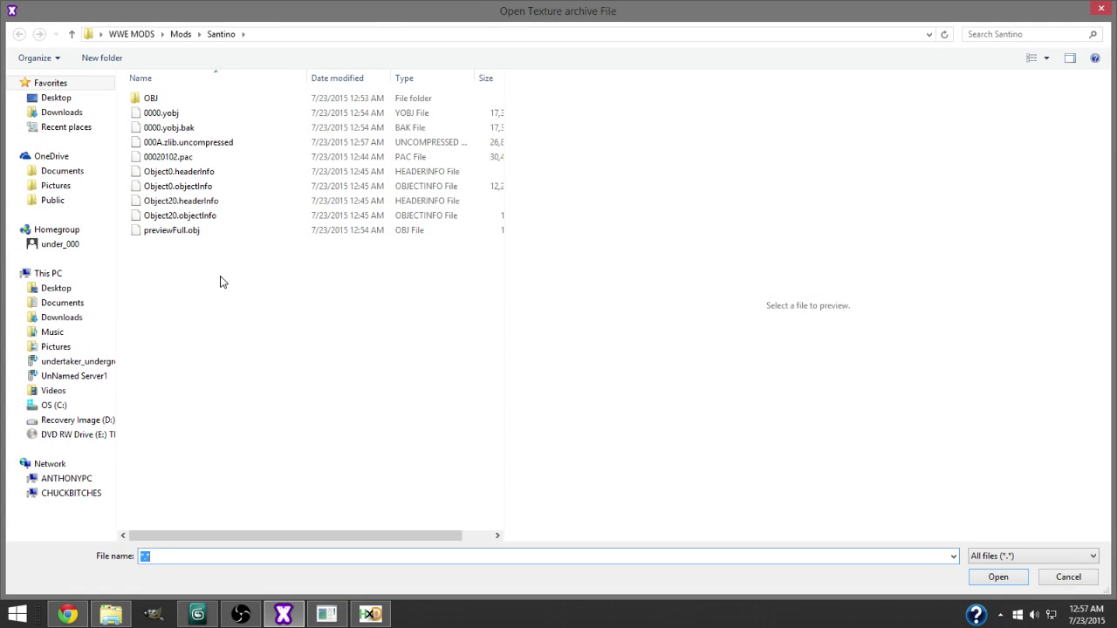
right_click(220, 282)
mouse_move(422, 441)
left_click(489, 441)
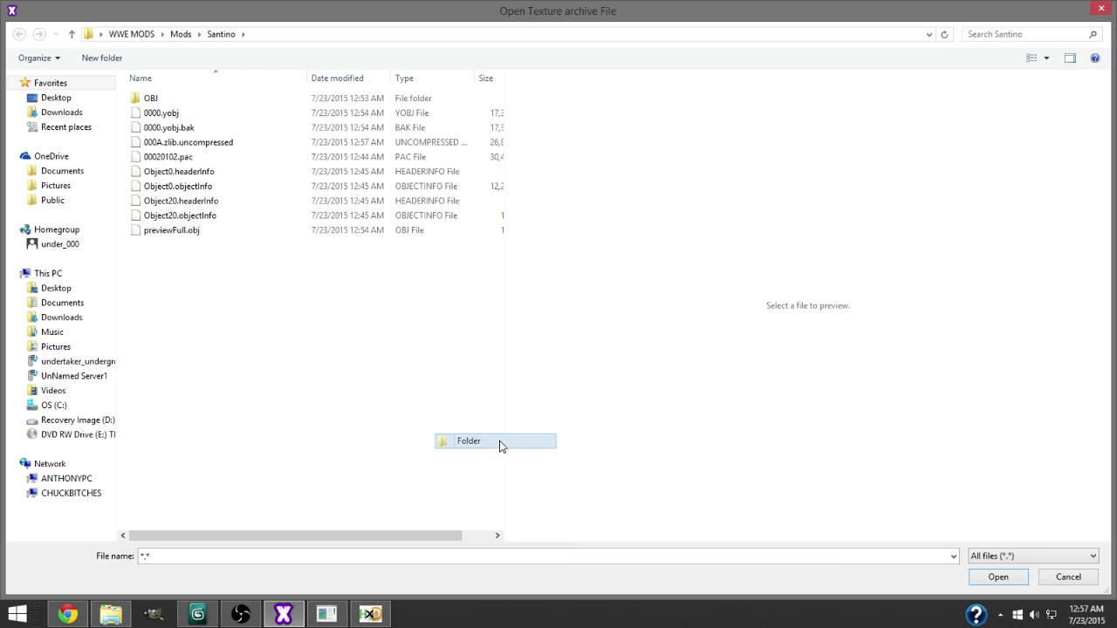
type("000A")
key("Return")
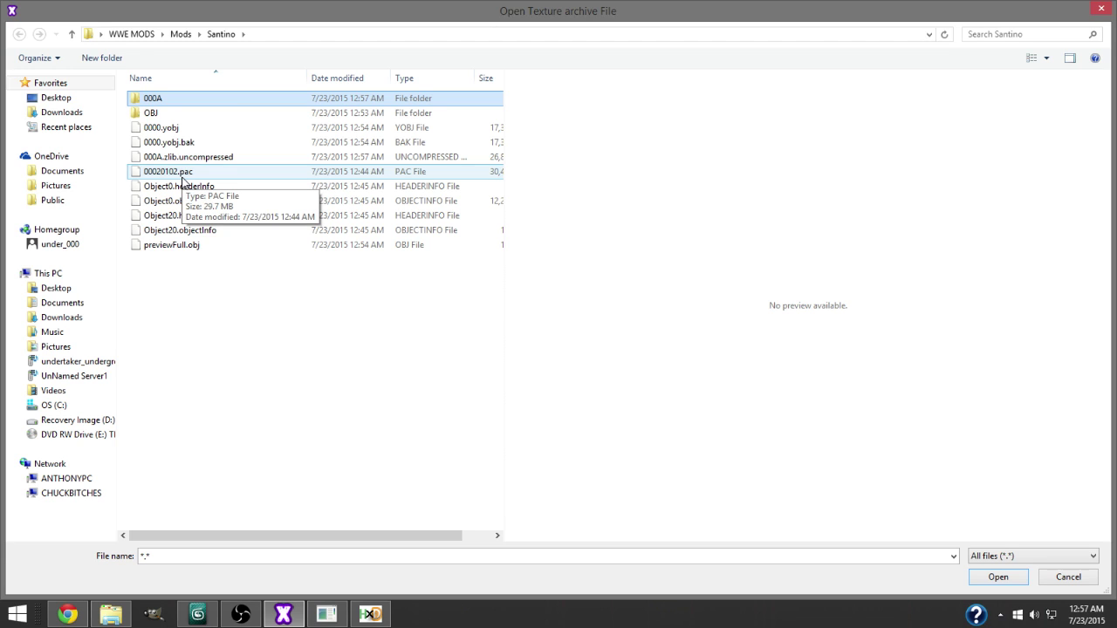
double_click(184, 158)
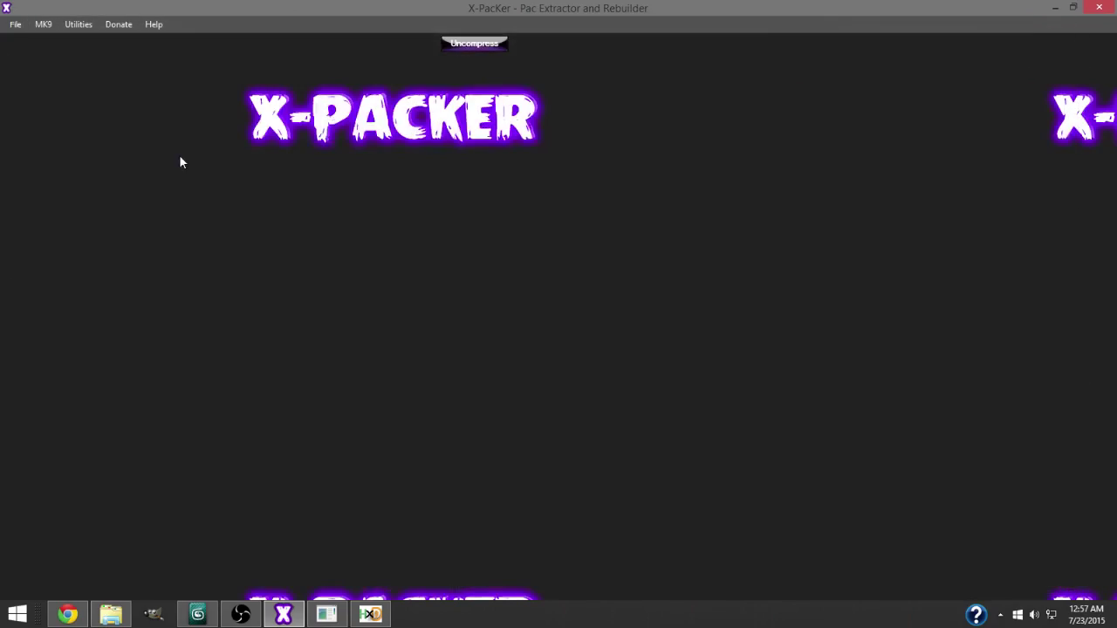
Step: Extract all textures of the Santino archive into the Santino\000A folder
left_click(127, 43)
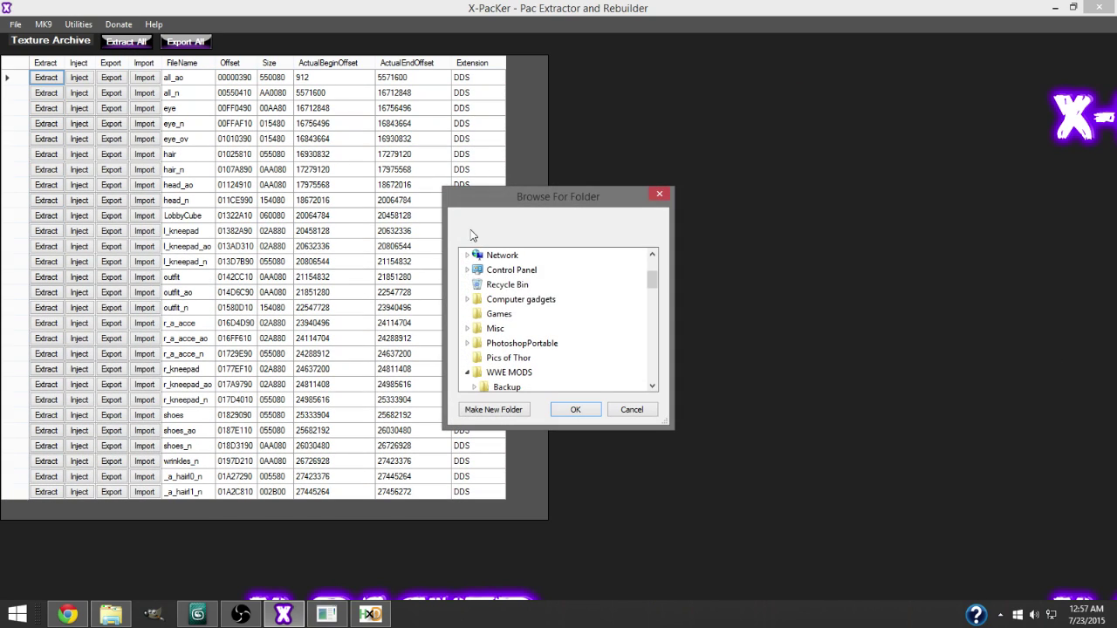
left_click(644, 278)
left_click_drag(651, 279, 660, 350)
left_click(494, 255)
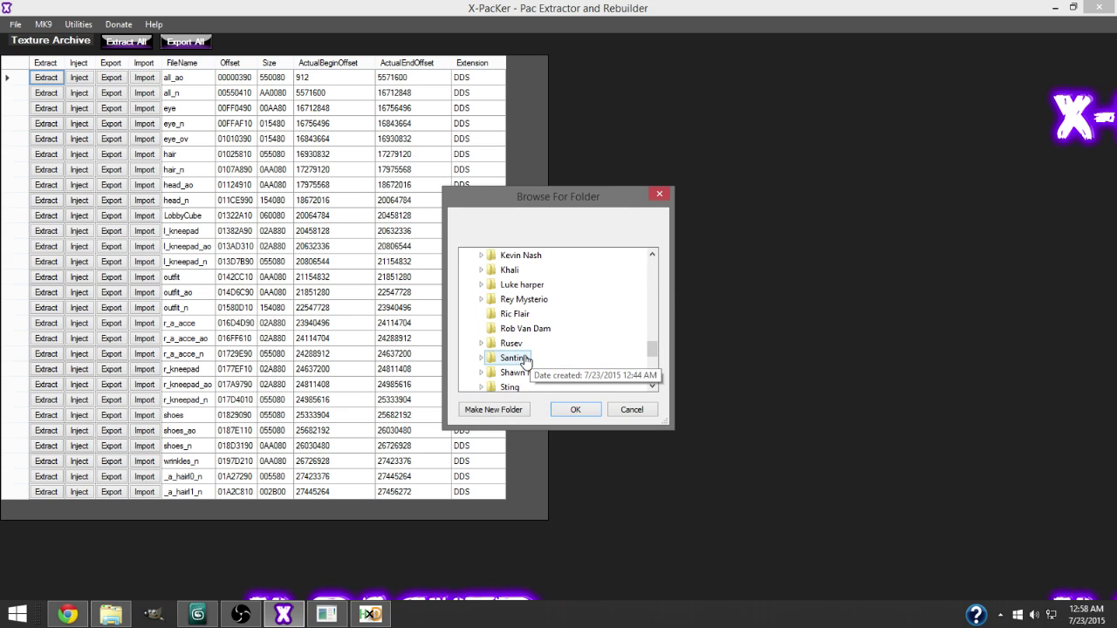
double_click(525, 359)
left_click(516, 358)
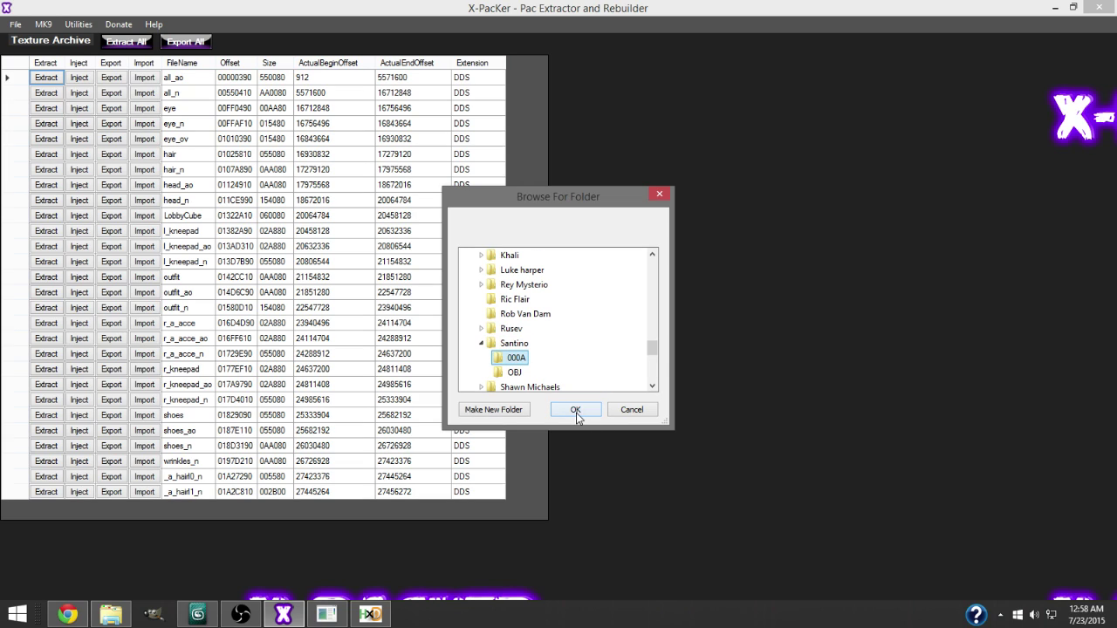
left_click(576, 411)
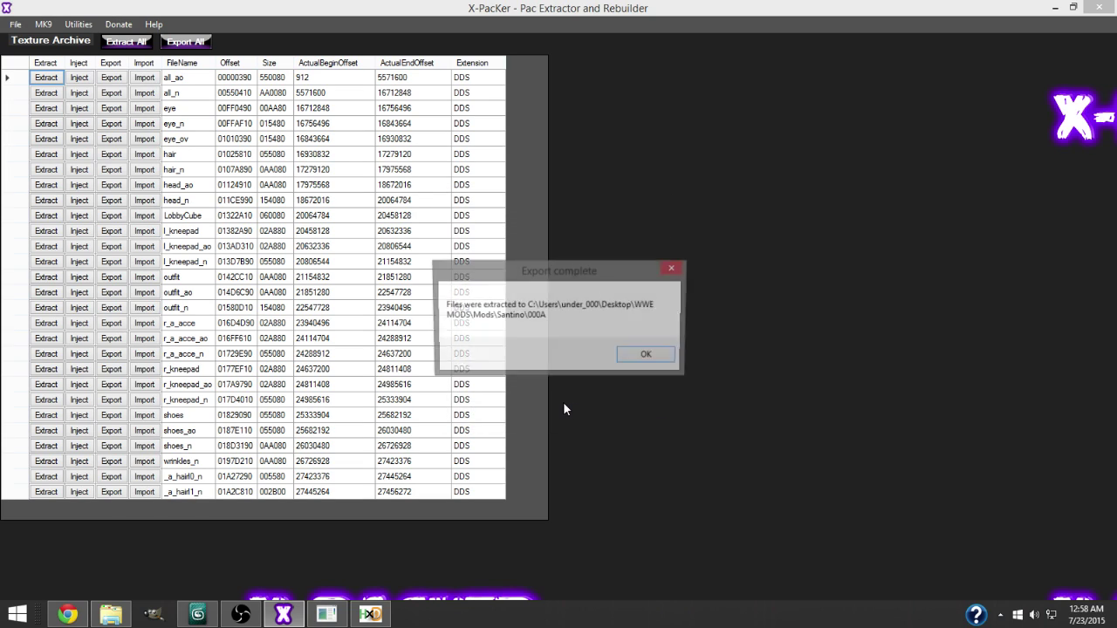
left_click(644, 356)
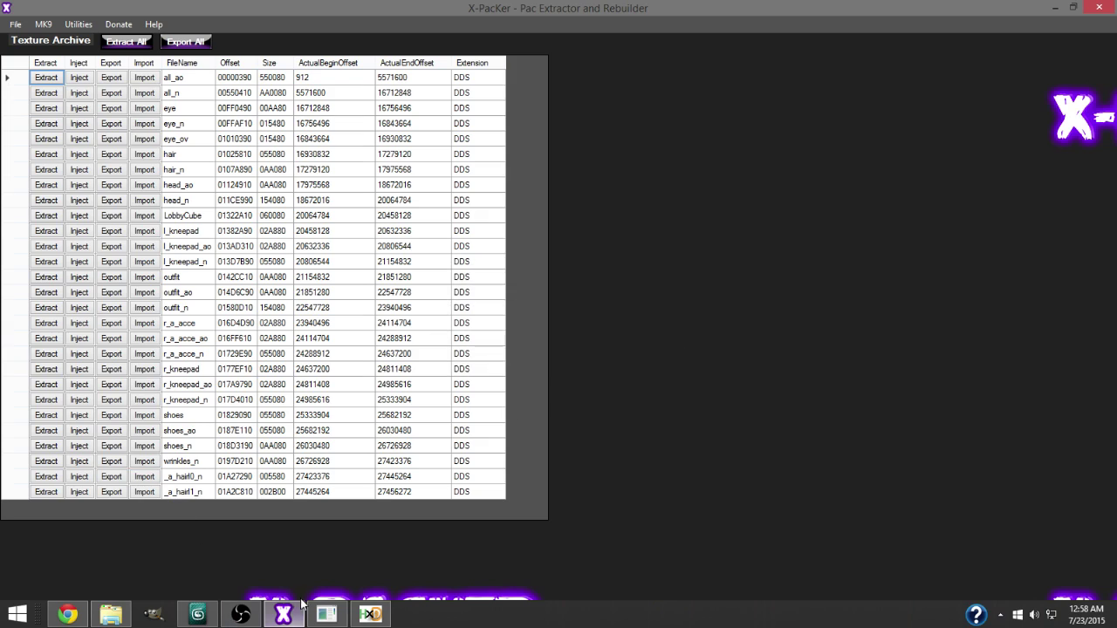
Step: Start opening a PC PACH file, browse to the Rusev folder and create a folder named 000a in it
left_click(16, 25)
left_click(601, 438)
left_click(17, 23)
mouse_move(28, 40)
mouse_move(220, 117)
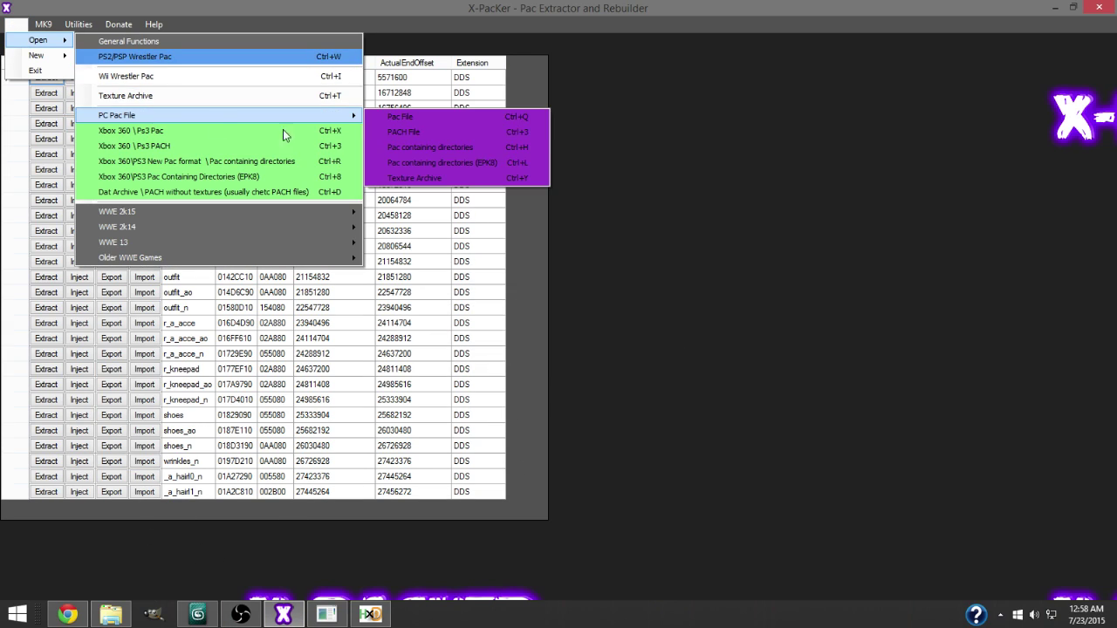
left_click(402, 132)
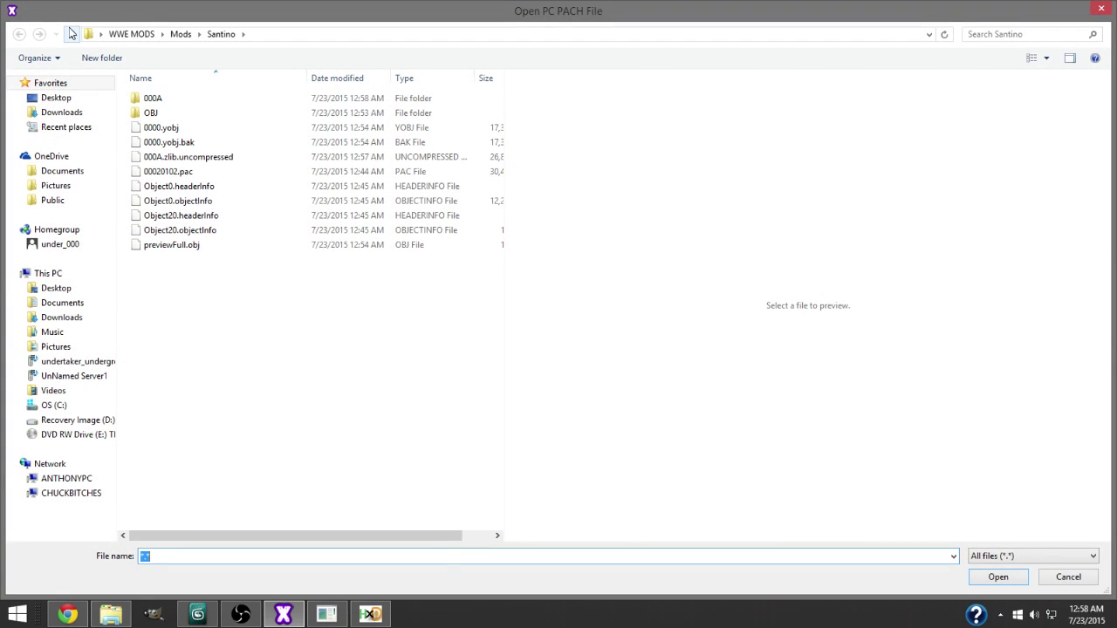
left_click(71, 33)
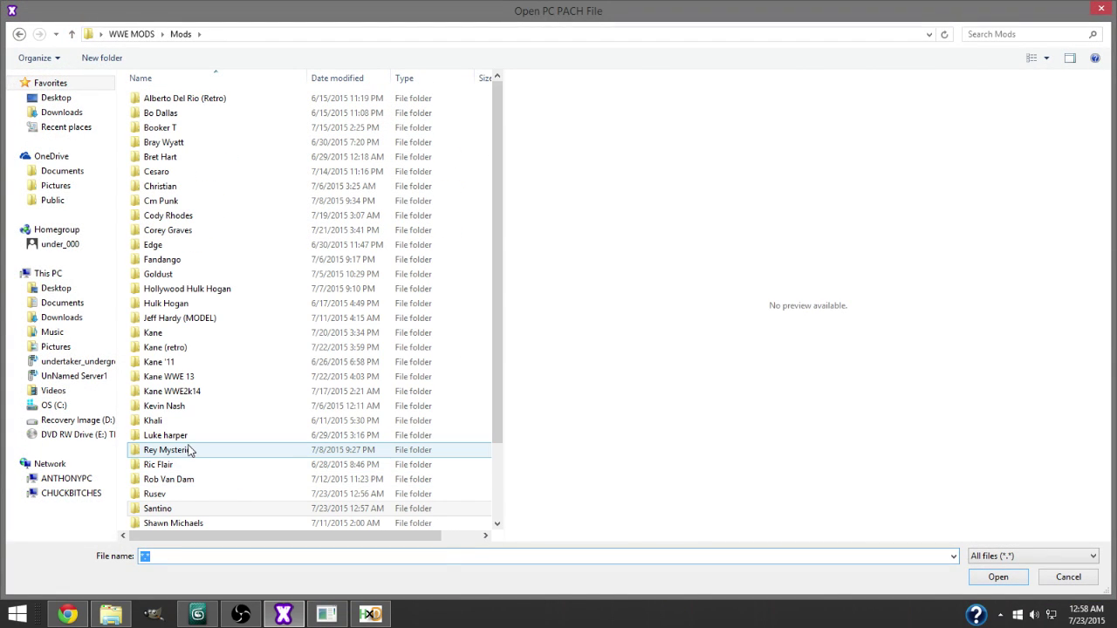
double_click(173, 494)
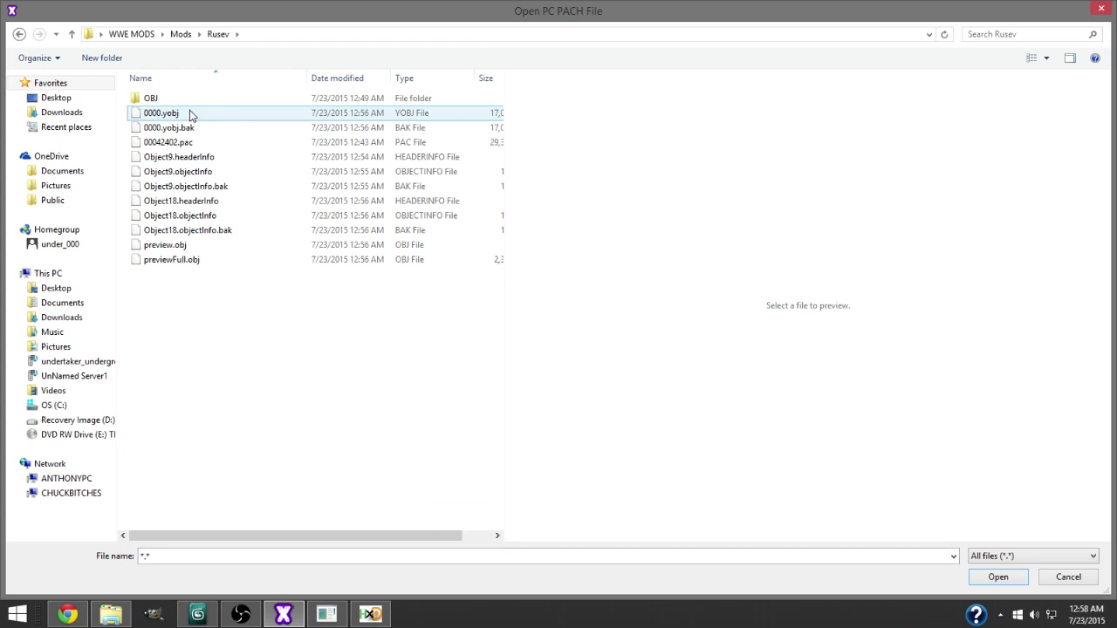
right_click(212, 224)
mouse_move(274, 385)
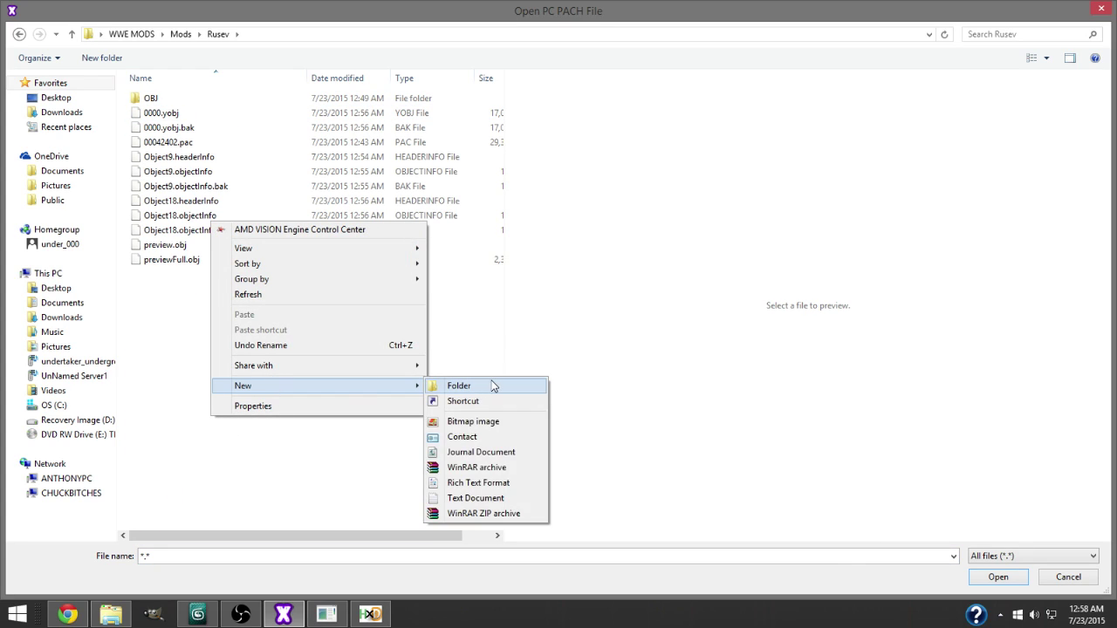
left_click(493, 386)
type("000")
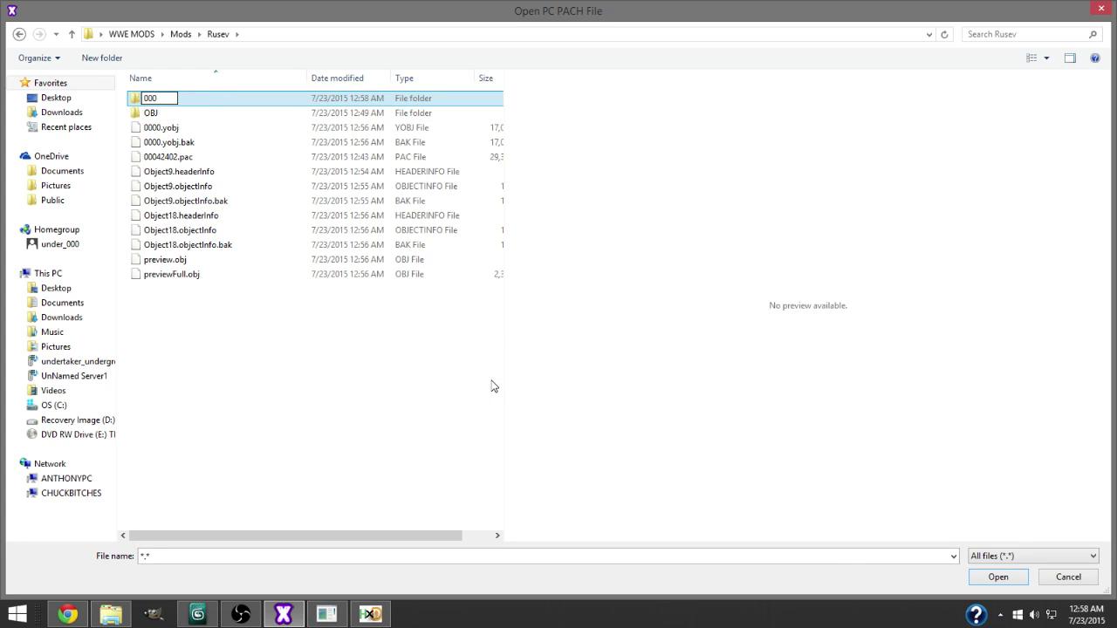
type("a")
key("Return")
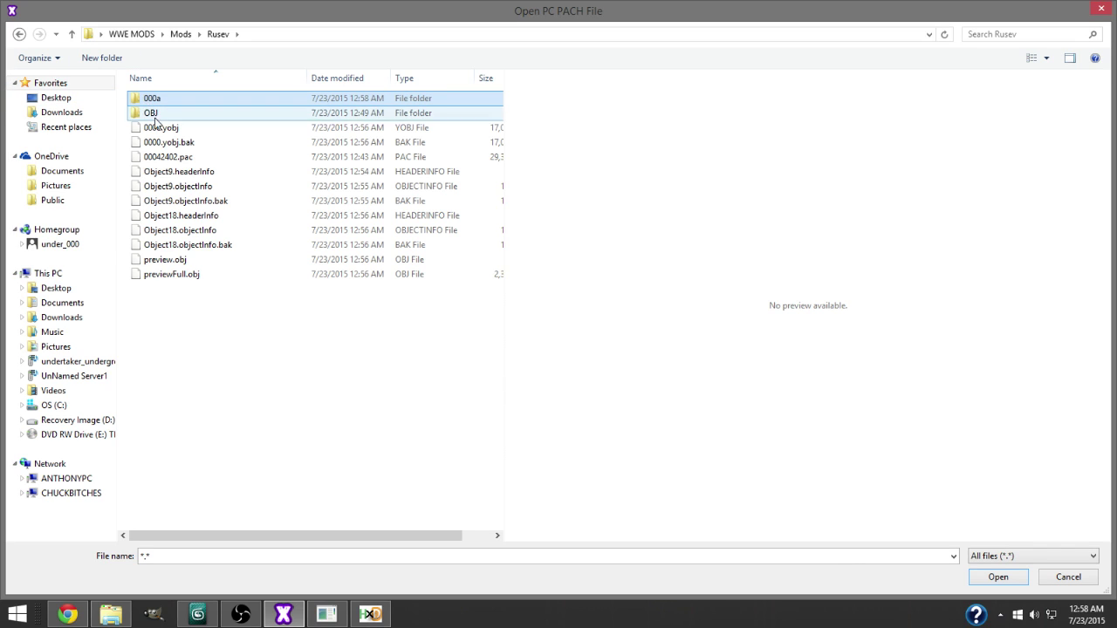
Step: Open Rusev's 00042402.pac and uncompress its file 000A into the Rusev\000a folder
double_click(135, 156)
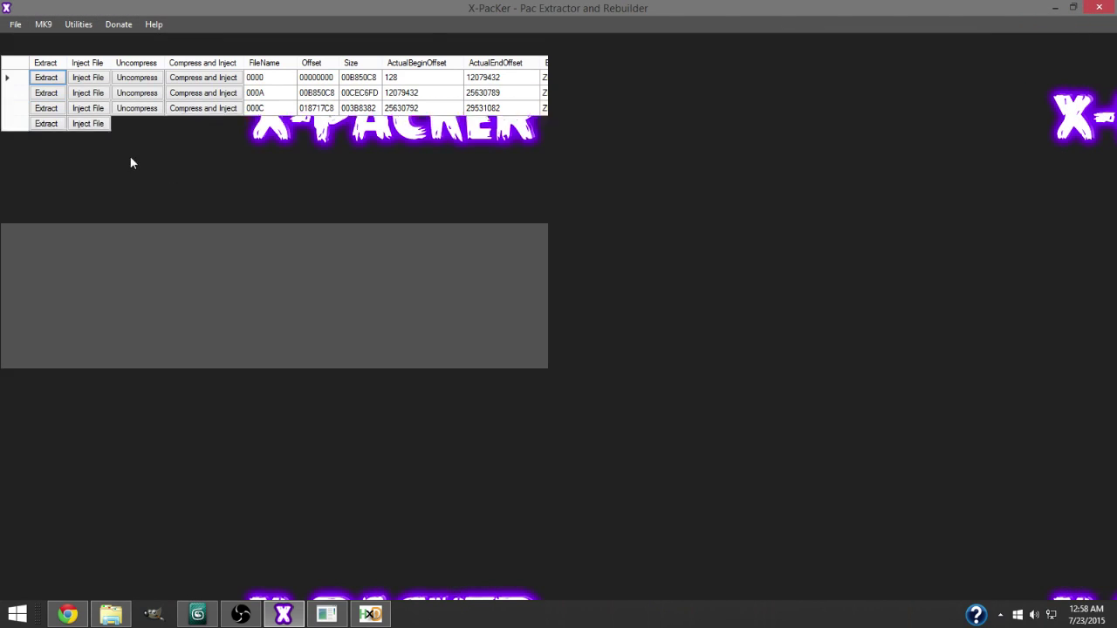
left_click(146, 93)
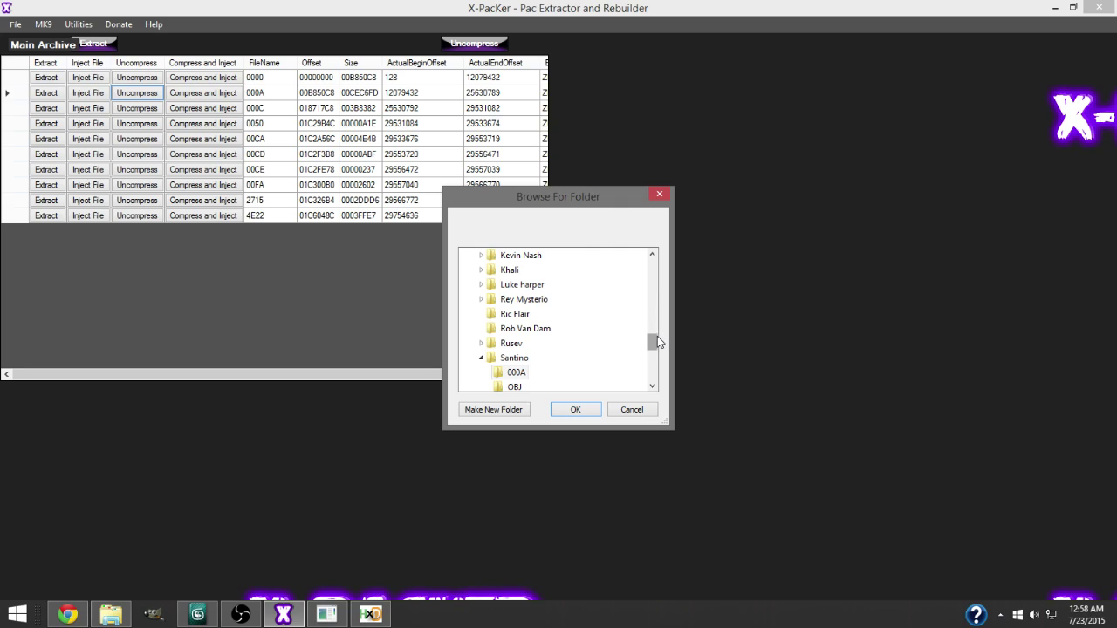
left_click(515, 343)
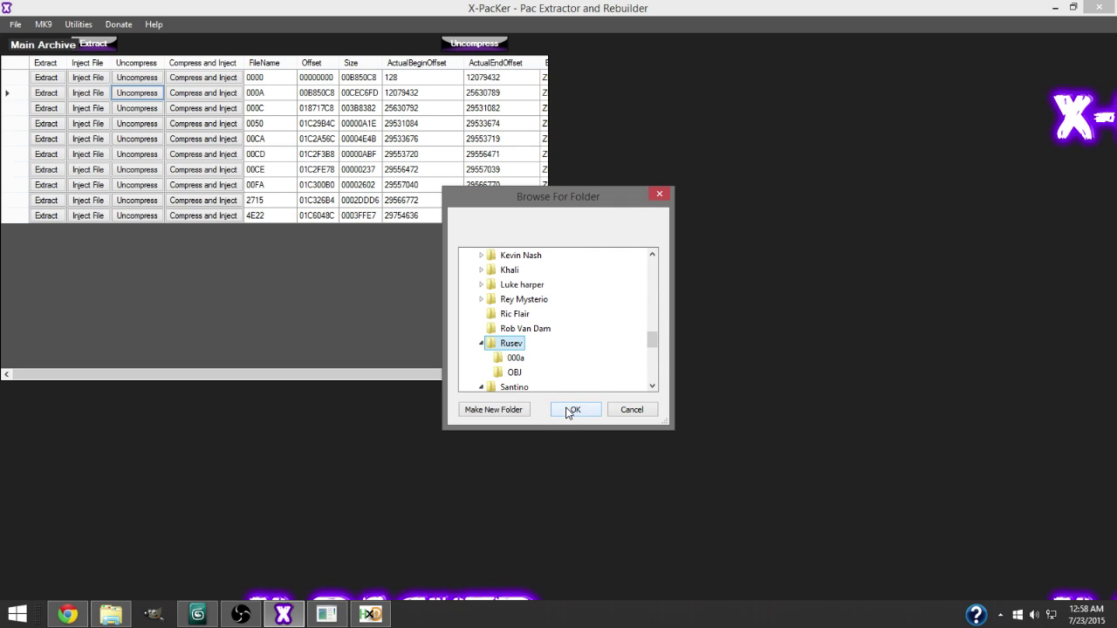
left_click(523, 359)
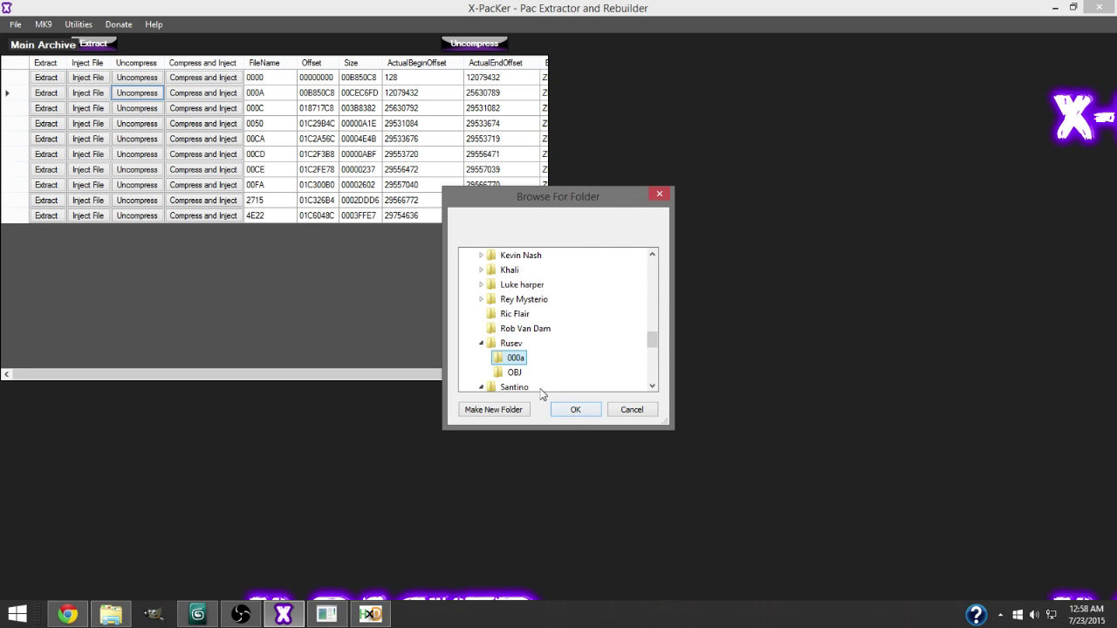
left_click(576, 410)
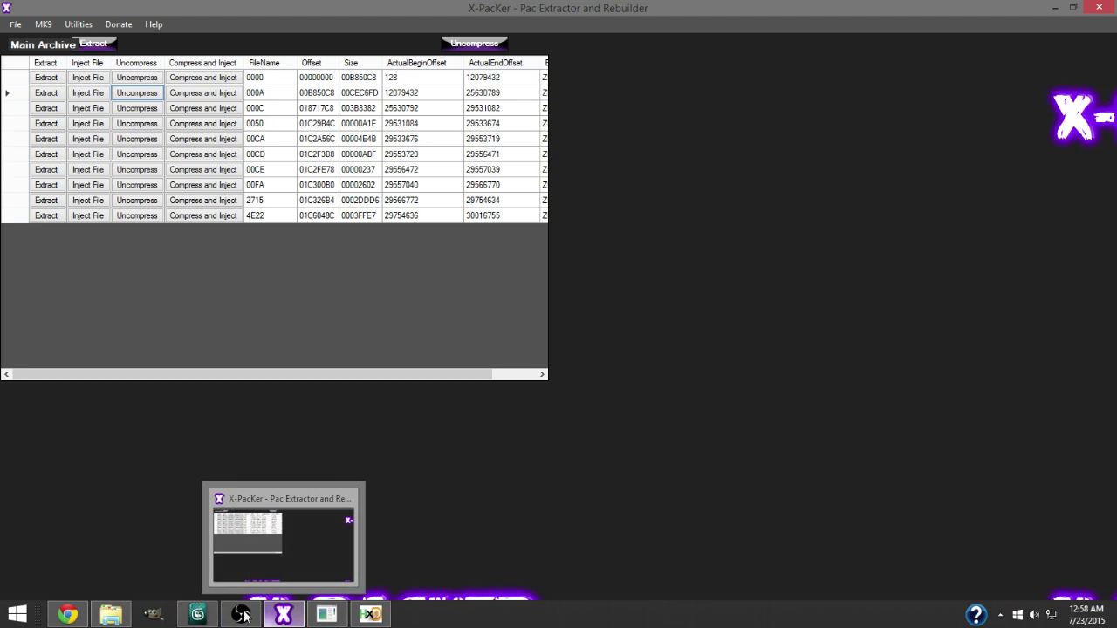
Step: In File Explorer, delete 000A.zlib from Rusev\000a and move 000A.zlib.uncompressed up into the Rusev folder
left_click(128, 620)
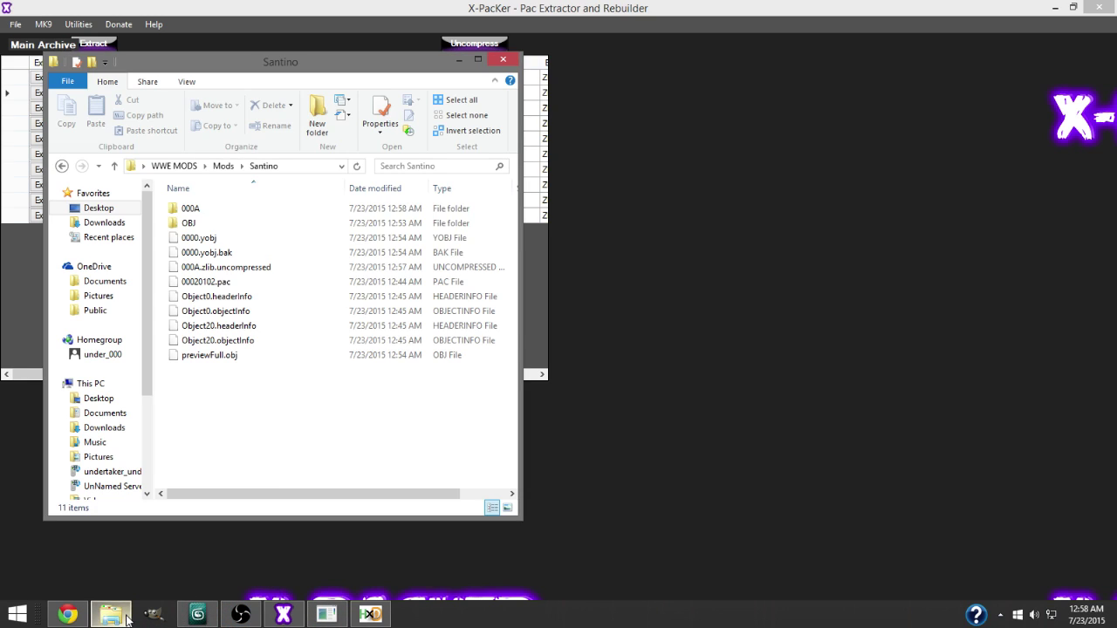
left_click(217, 171)
double_click(219, 452)
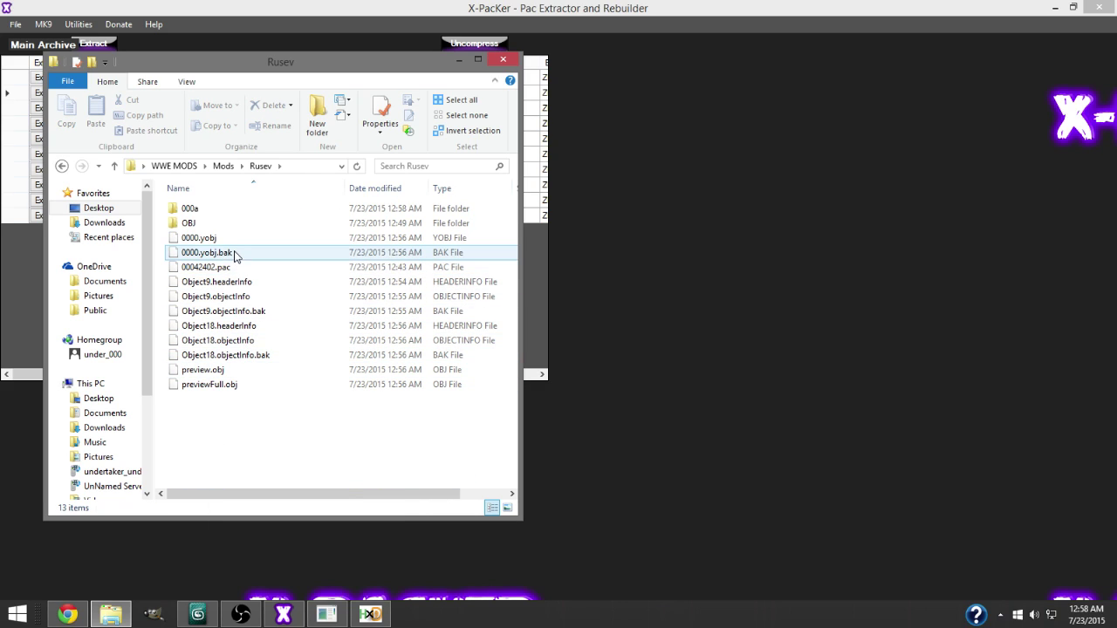
double_click(229, 210)
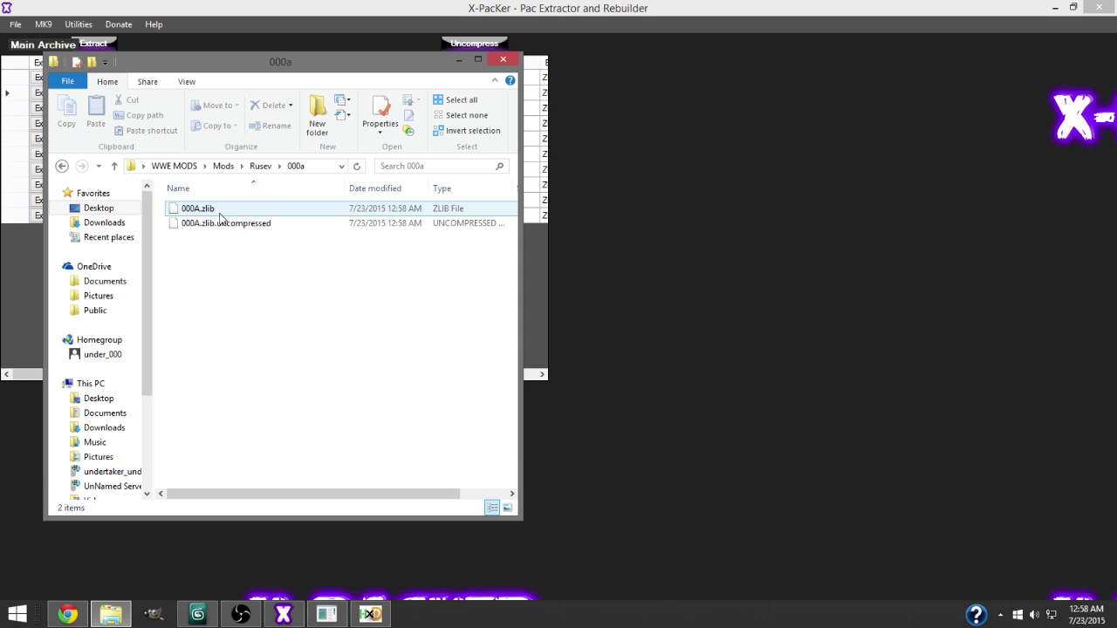
left_click(204, 210)
right_click(205, 210)
left_click(332, 458)
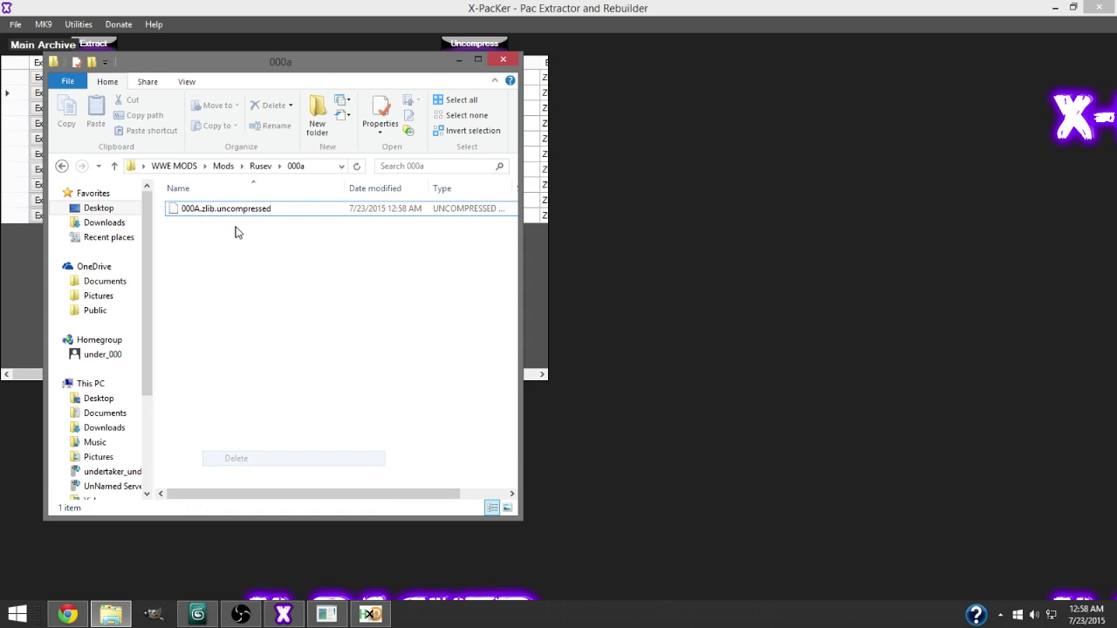
left_click_drag(239, 210, 261, 166)
left_click(123, 46)
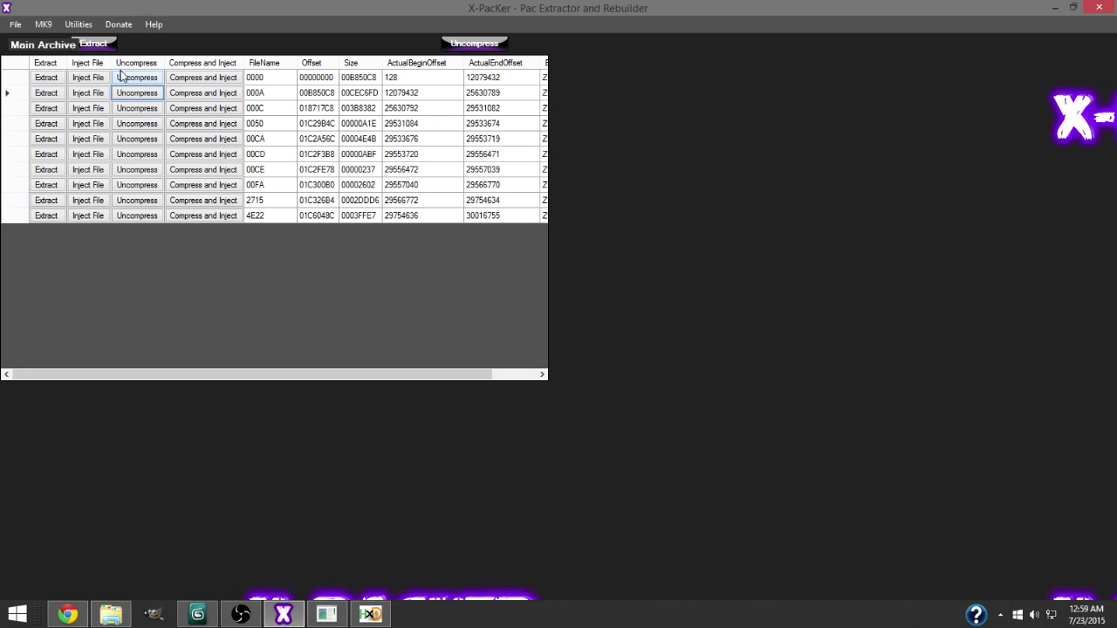
Step: In X-Packer, open 000A.zlib.uncompressed from the Rusev folder as a PC texture archive
left_click(16, 24)
mouse_move(37, 40)
mouse_move(332, 115)
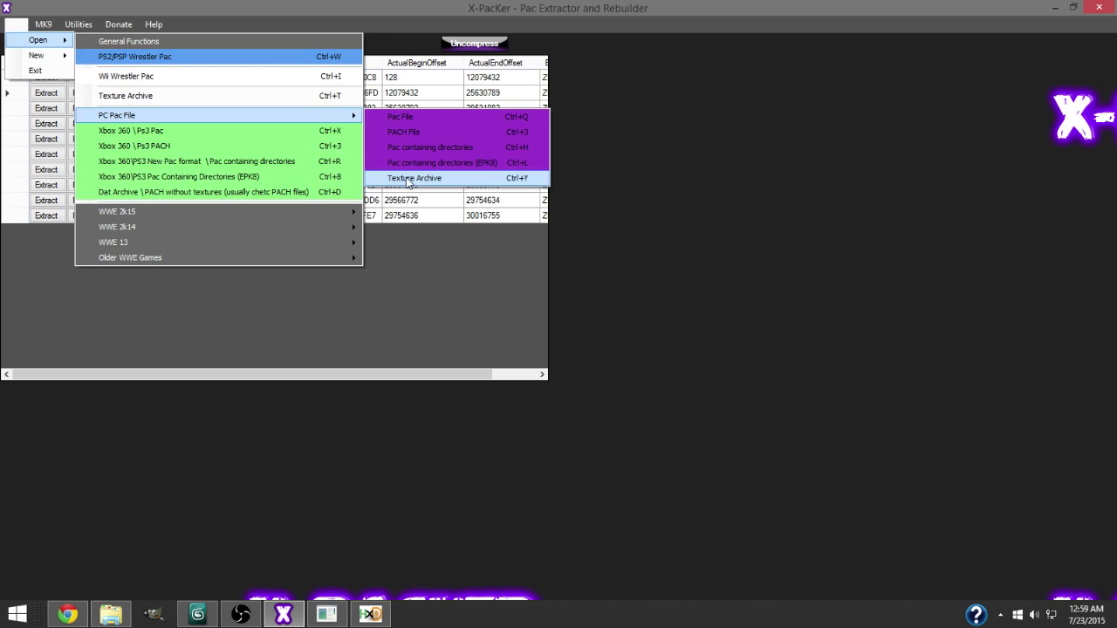
left_click(406, 179)
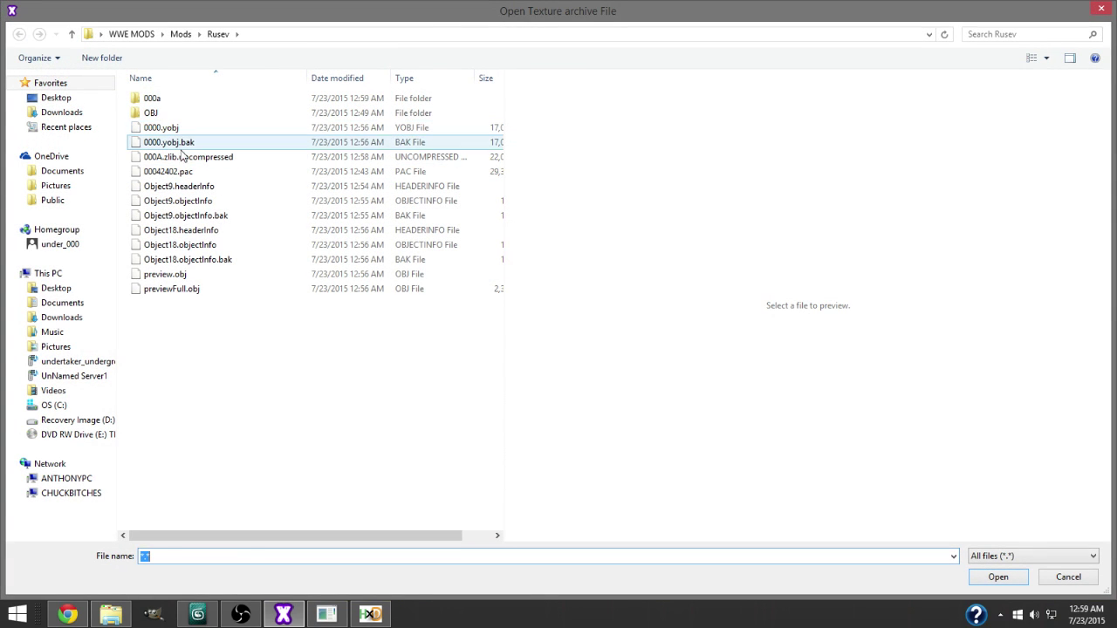
double_click(183, 153)
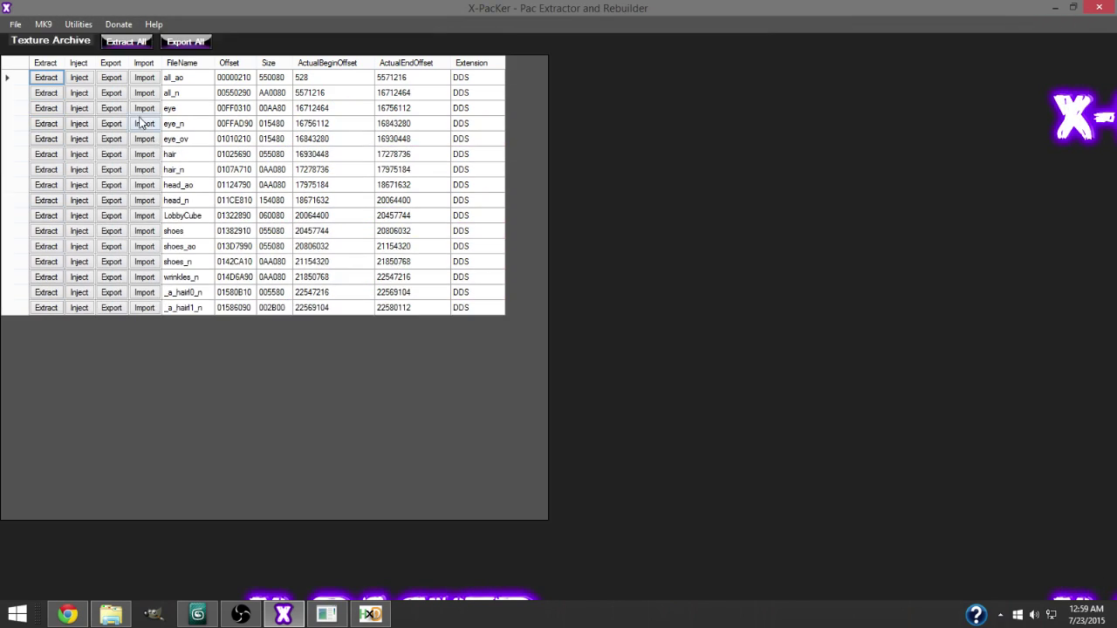
Step: Extract all textures of the Rusev archive into the Rusev\000a folder
left_click(135, 42)
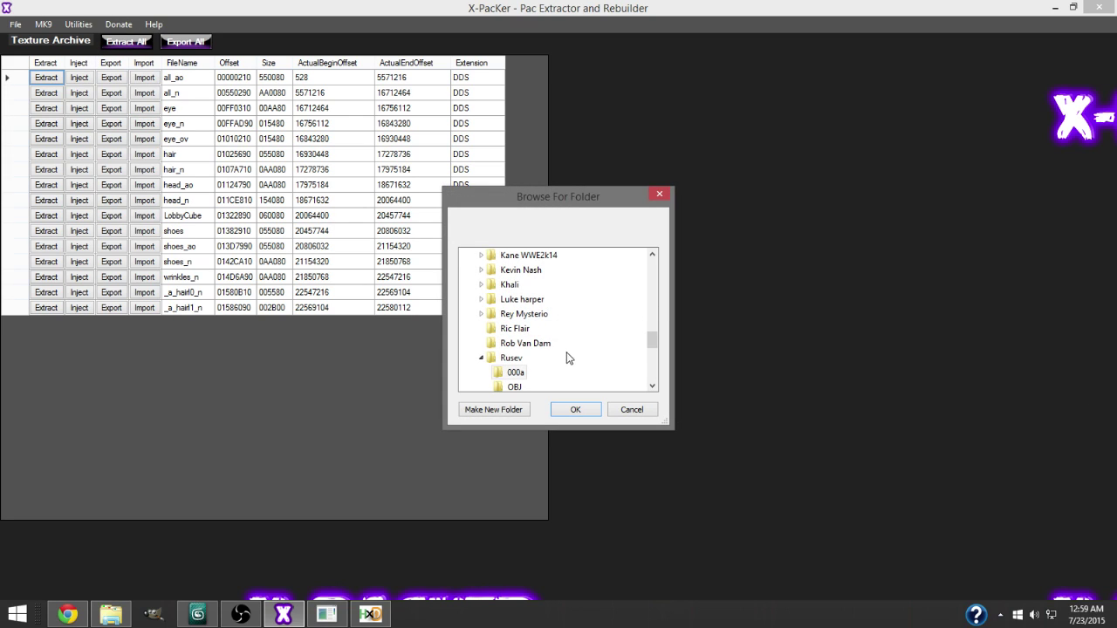
left_click(565, 410)
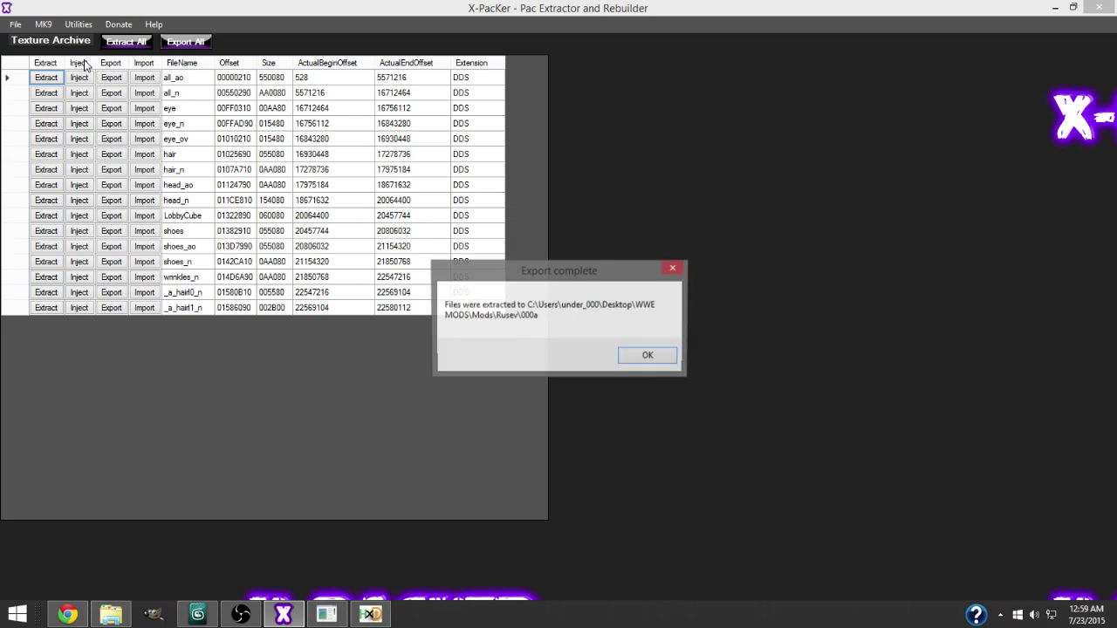
left_click(646, 355)
Step: Open a second File Explorer window and place it beside the Rusev 000a window
right_click(119, 599)
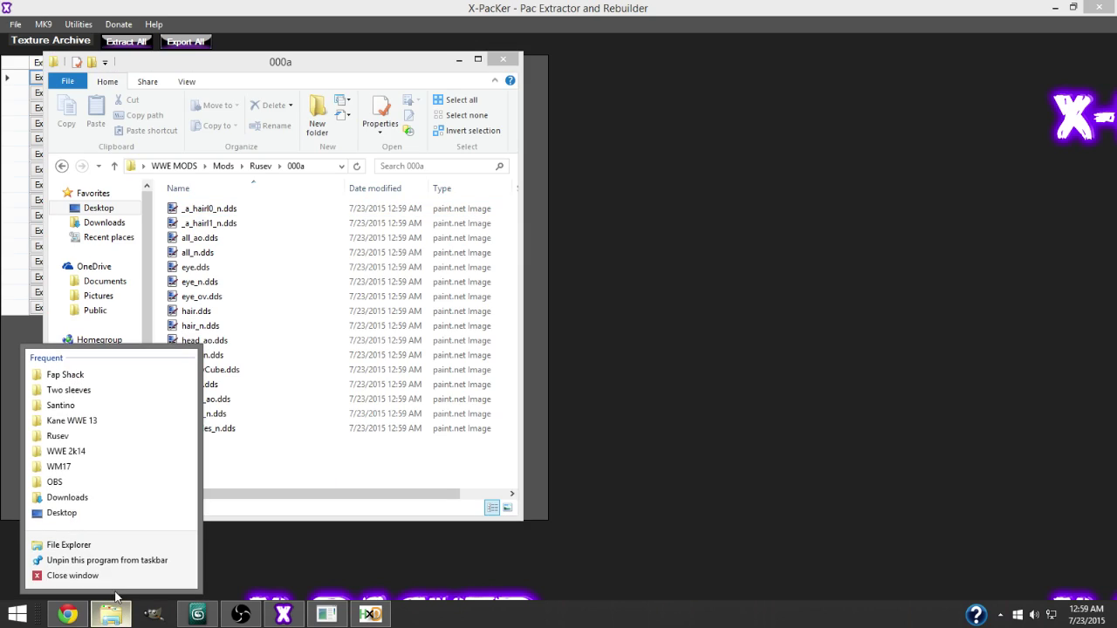
left_click(92, 546)
left_click_drag(197, 82, 602, 75)
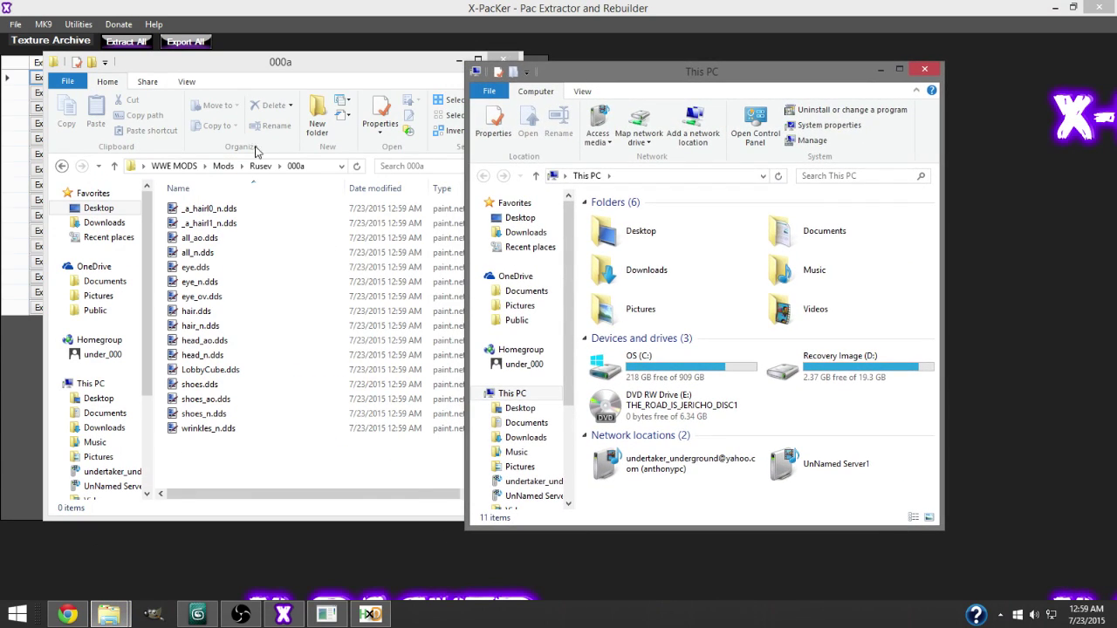
Step: Show the Rusev\000a files as tiles and delete shoes.dds, shoes_ao.dds and shoes_n.dds
left_click(264, 459)
right_click(273, 464)
left_click(278, 473)
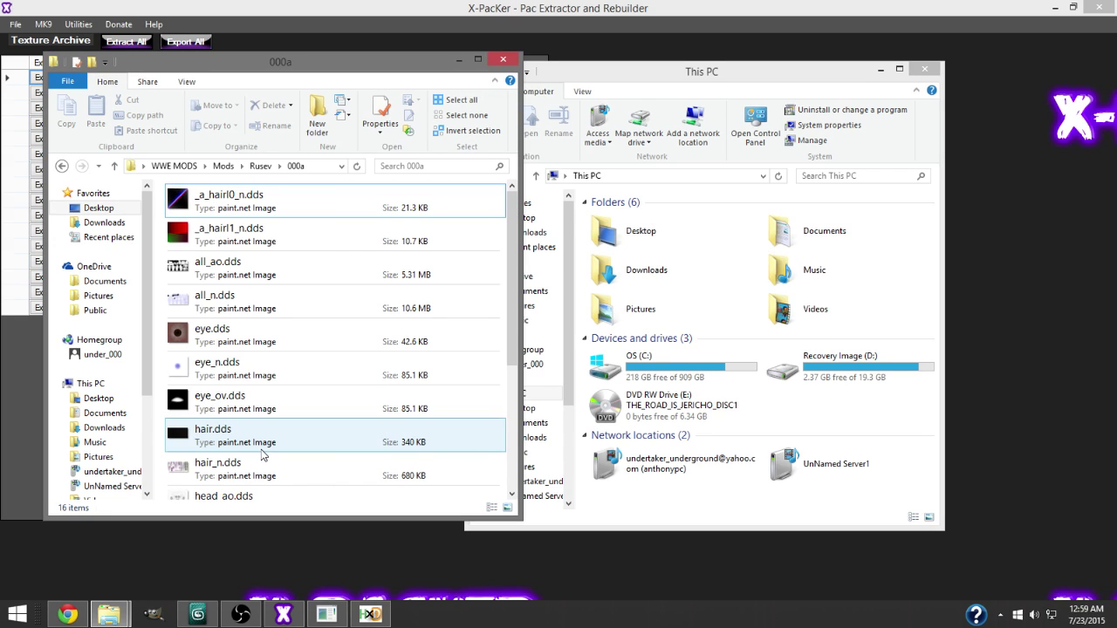
scroll(491, 335, "down", 3)
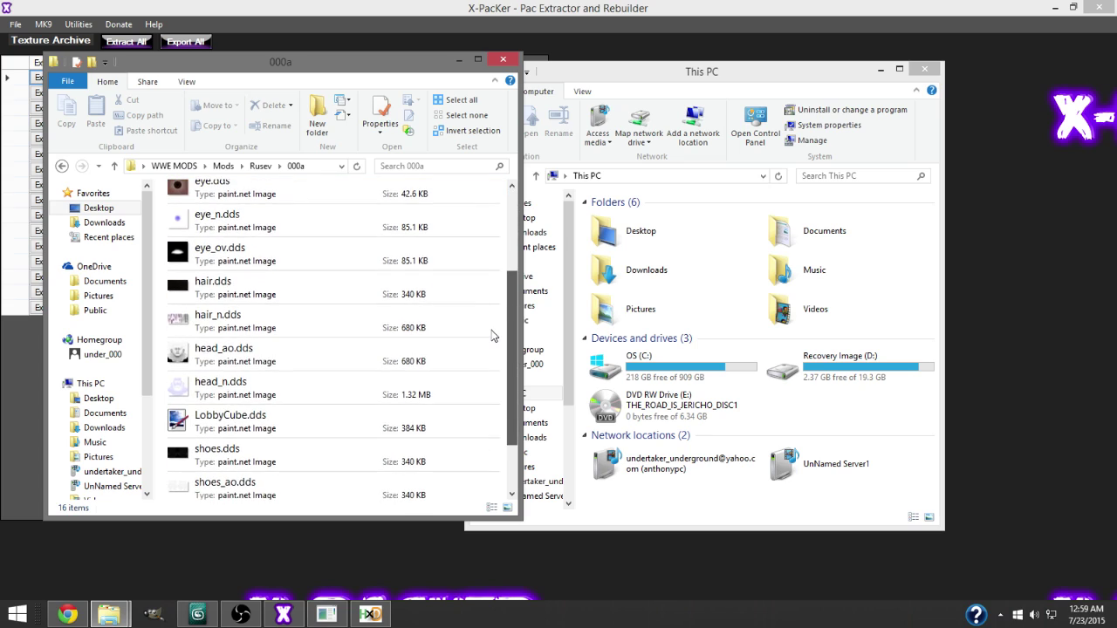
scroll(491, 336, "down", 2)
left_click(289, 389)
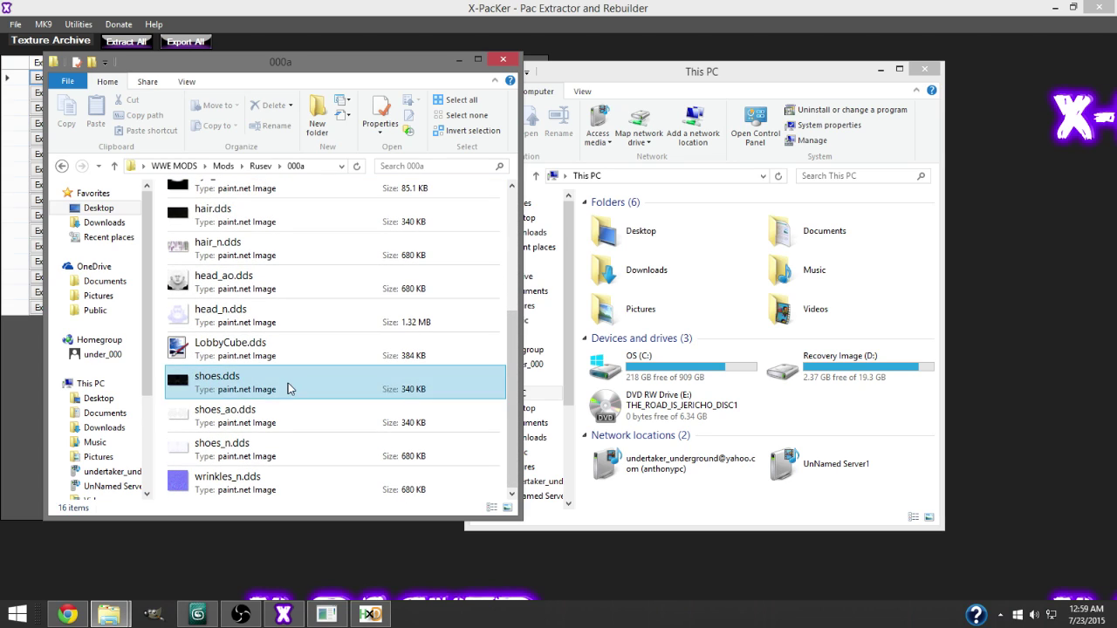
key("shift+Down")
key("shift+Down")
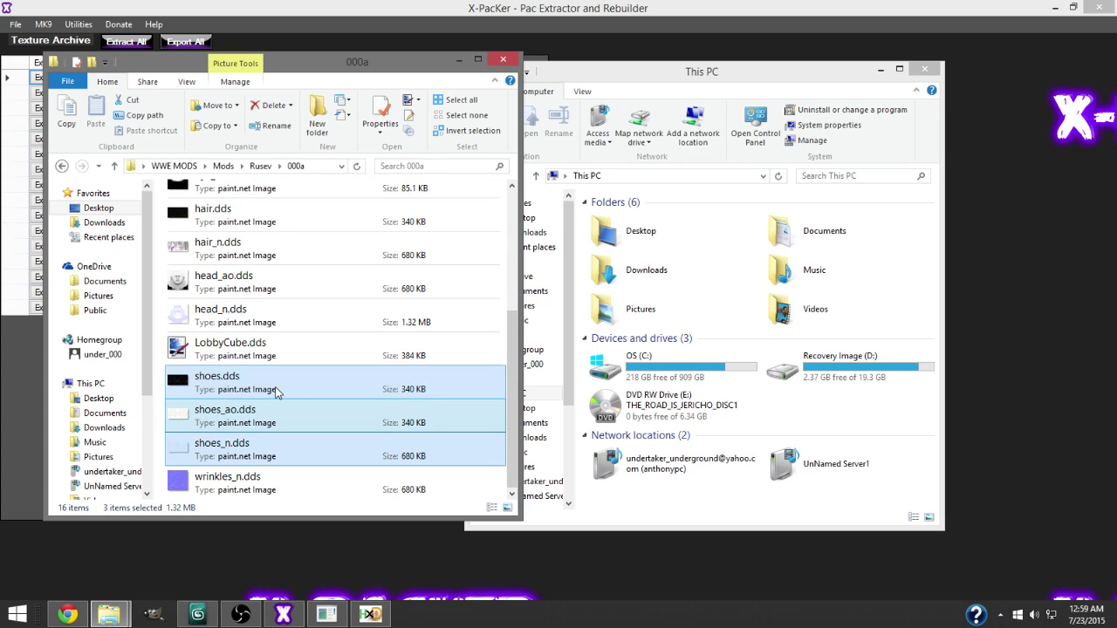
key("Delete")
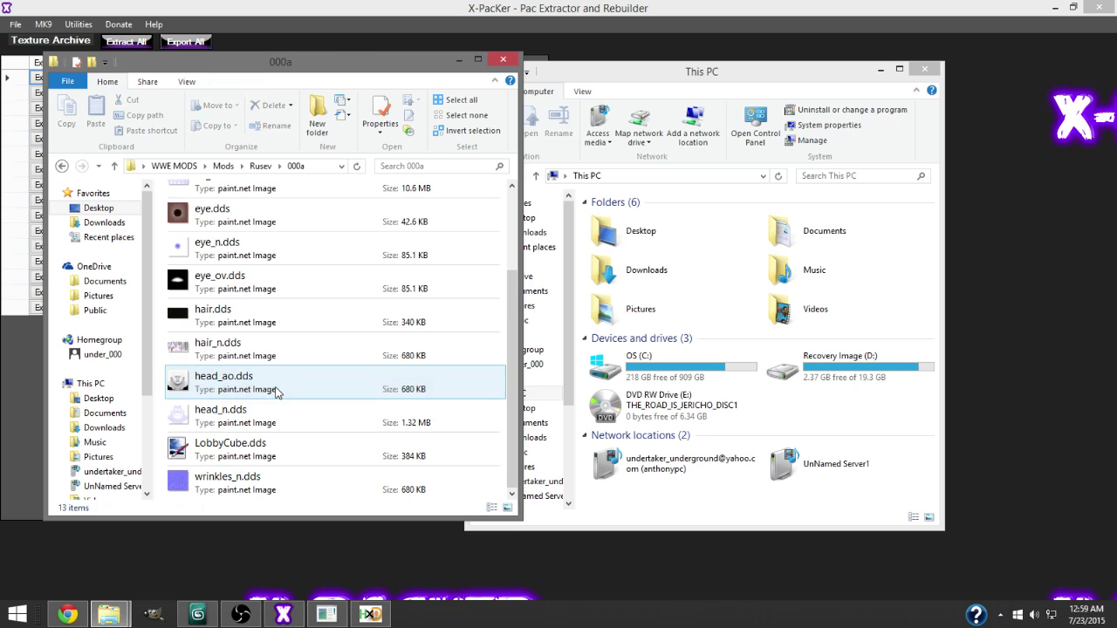
Step: In the second Explorer window, go to Desktop\WWE MODS\Mods\Santino and open its 000A folder
left_click(685, 242)
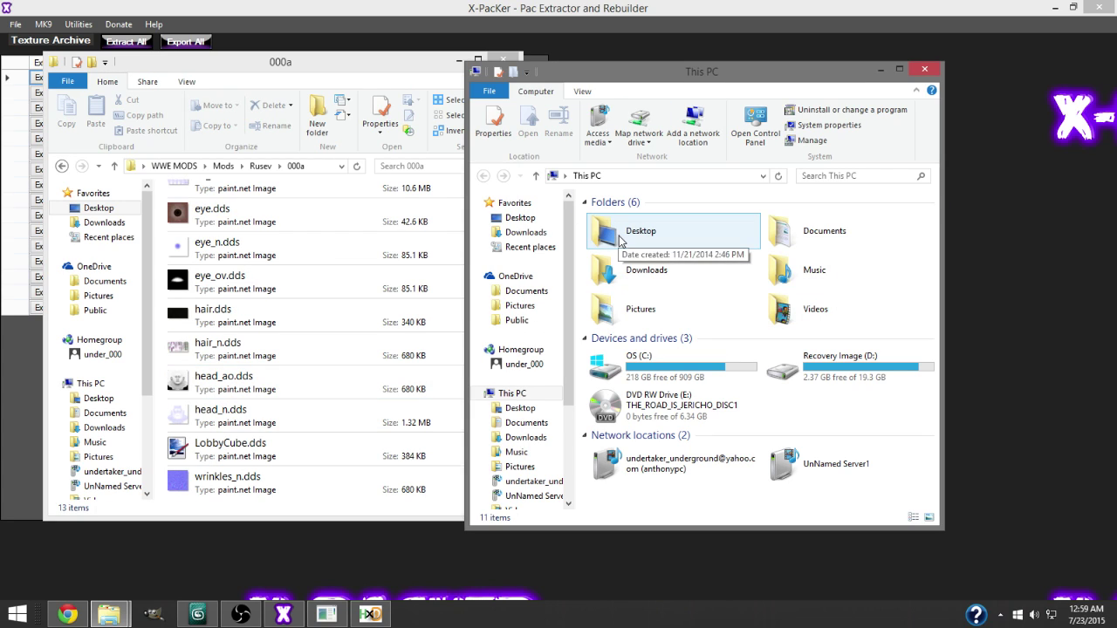
double_click(619, 241)
left_click_drag(933, 253, 935, 326)
double_click(713, 295)
double_click(656, 263)
left_click(625, 442)
scroll(624, 443, "down", 1)
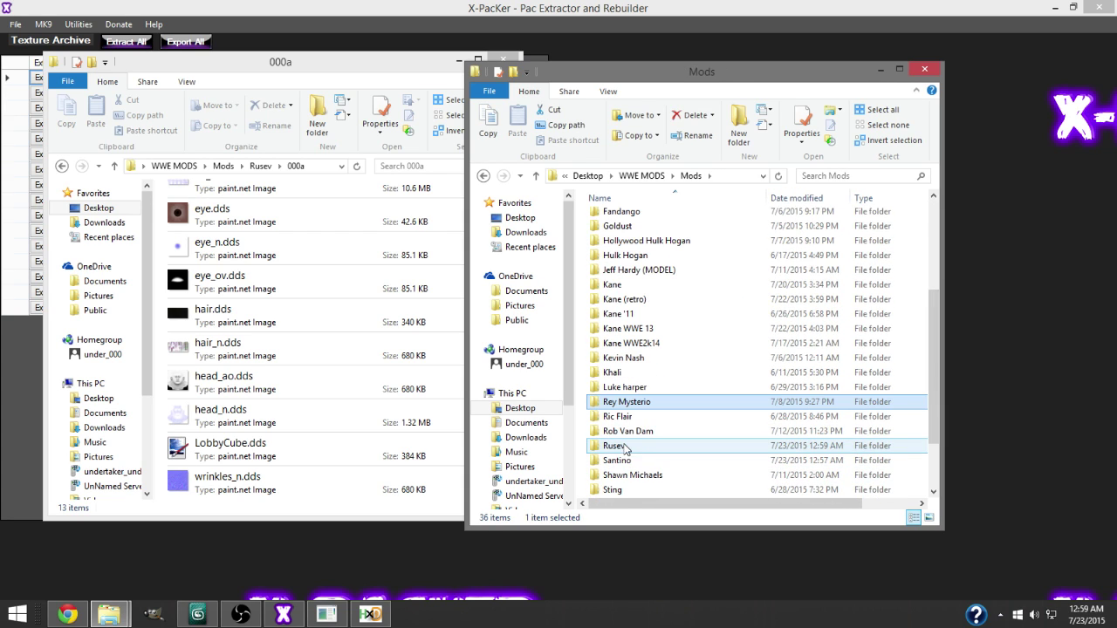
double_click(617, 460)
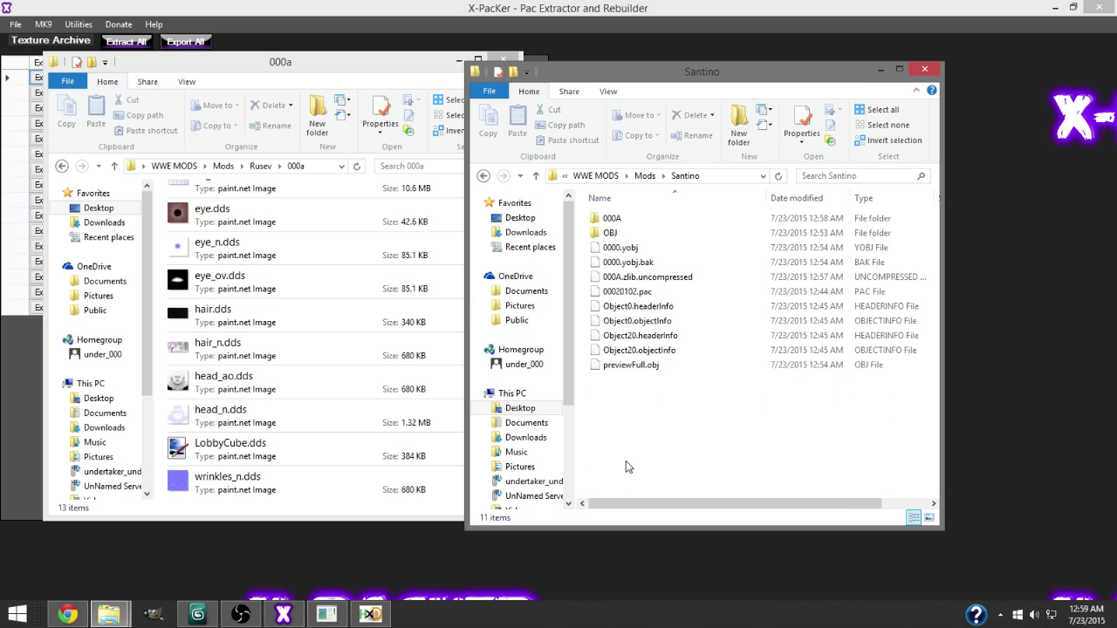
double_click(625, 221)
Step: Open Santino's shoes.dds in paint.net to examine the boot texture, and close it
scroll(925, 373, "down", 3)
scroll(924, 384, "down", 1)
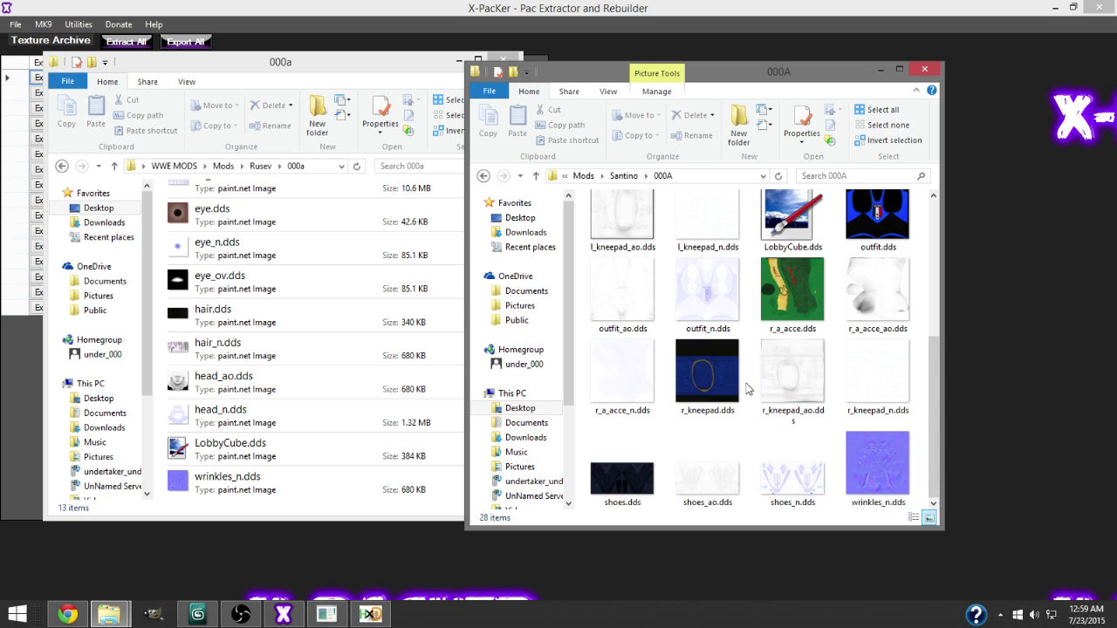
left_click(645, 486)
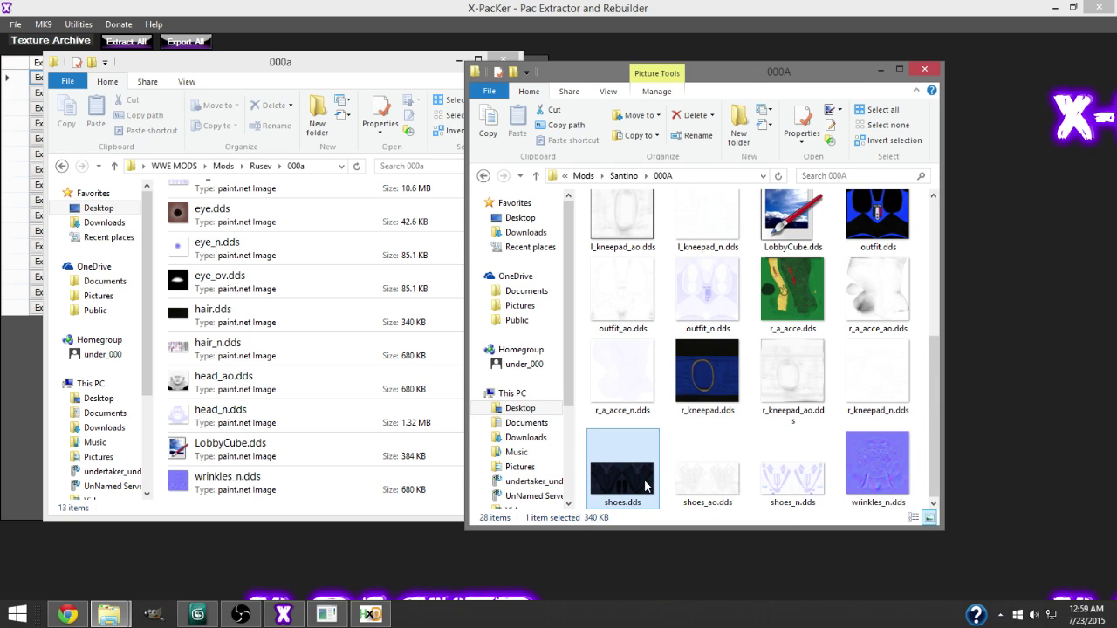
double_click(645, 486)
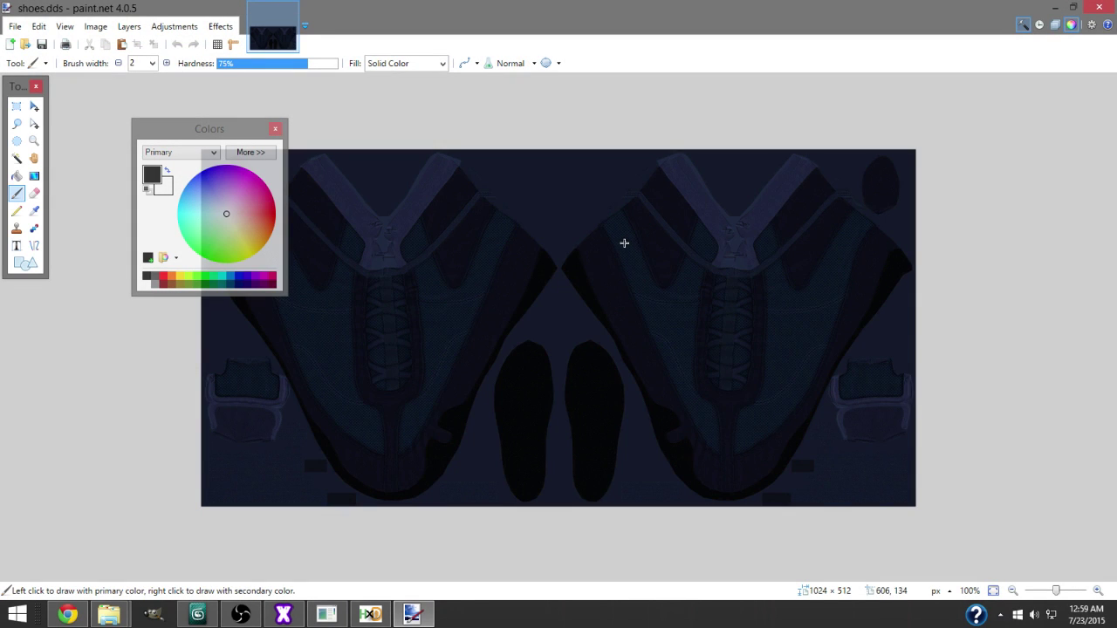
left_click(1102, 8)
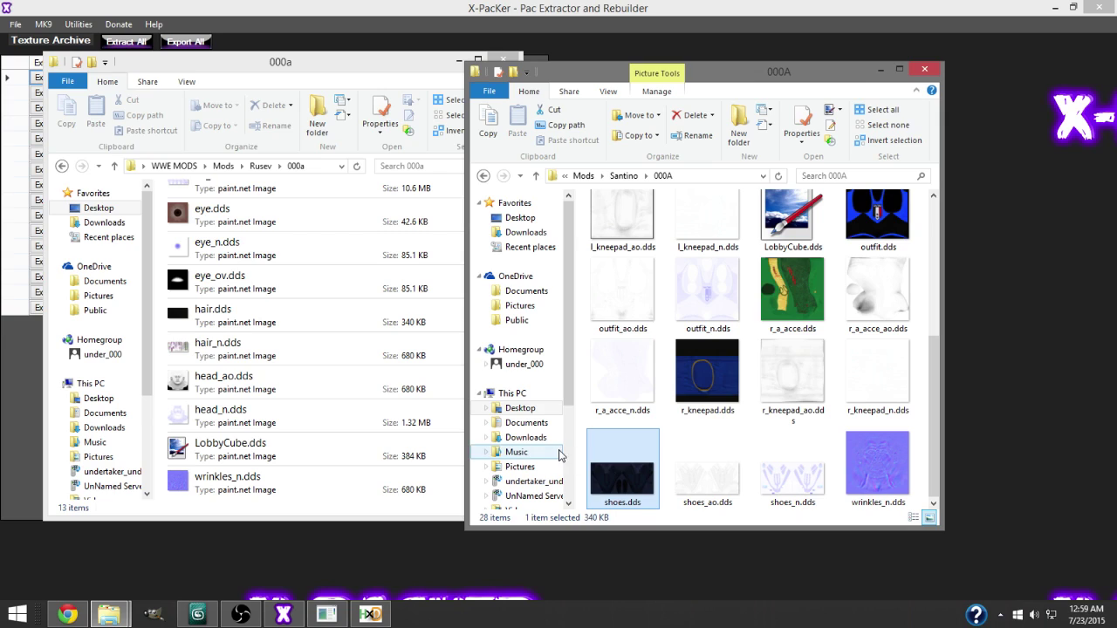
Step: Move shoes.dds, shoes_ao.dds and shoes_n.dds from Santino\000A into Rusev\000a
key("shift+Right")
key("shift+Right")
left_click_drag(704, 466, 440, 278)
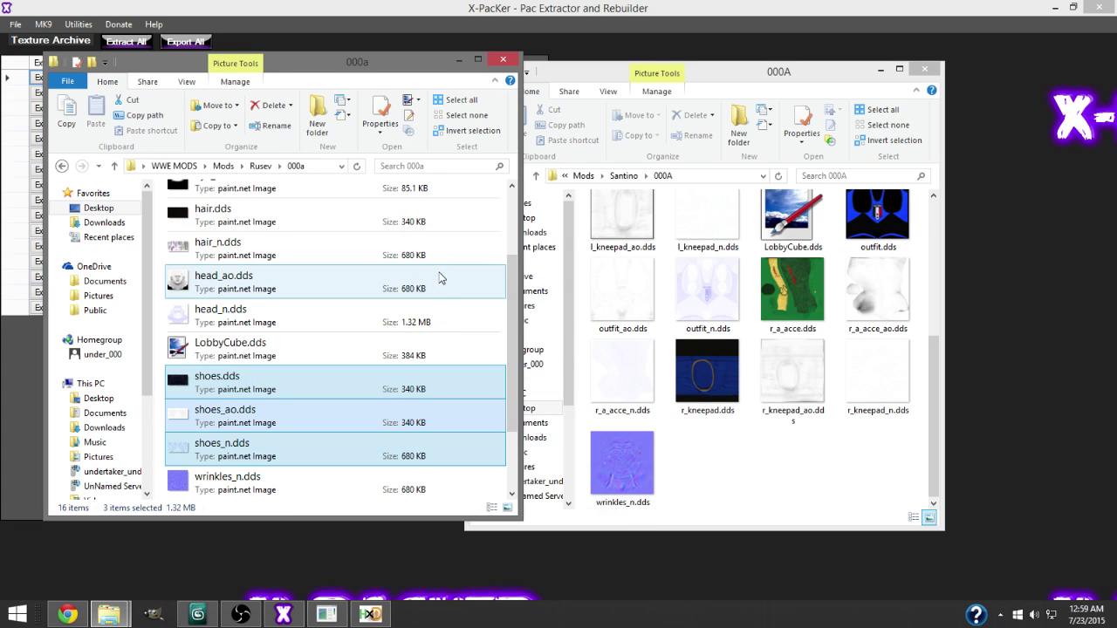
Step: Copy the three shoes textures from Rusev\000a back into Santino\000A
right_click(312, 423)
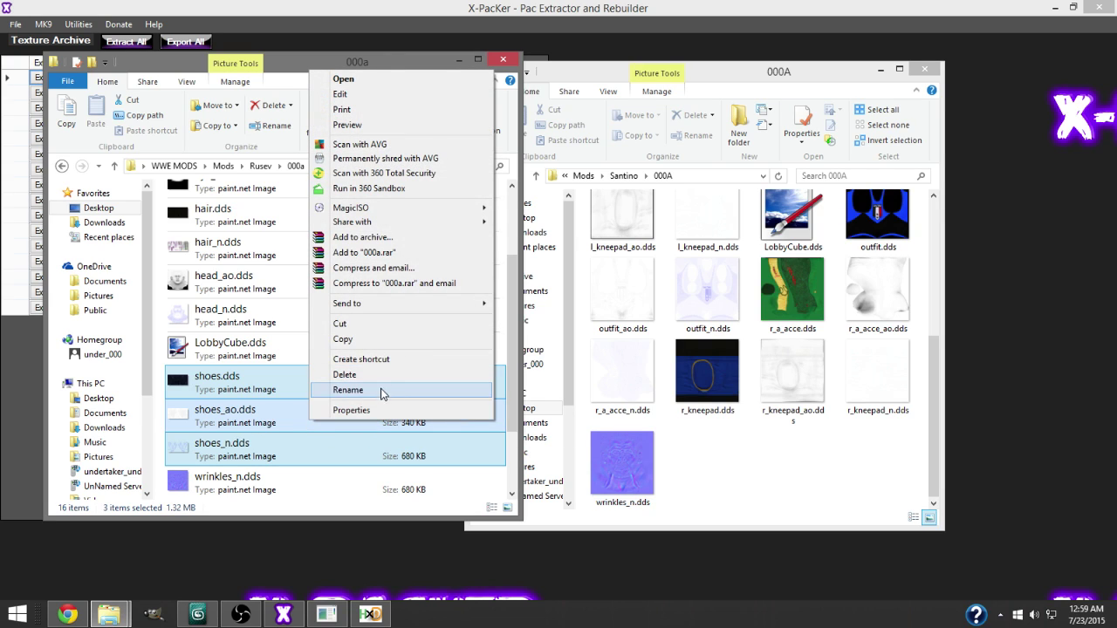
left_click(356, 340)
left_click(738, 443)
right_click(739, 443)
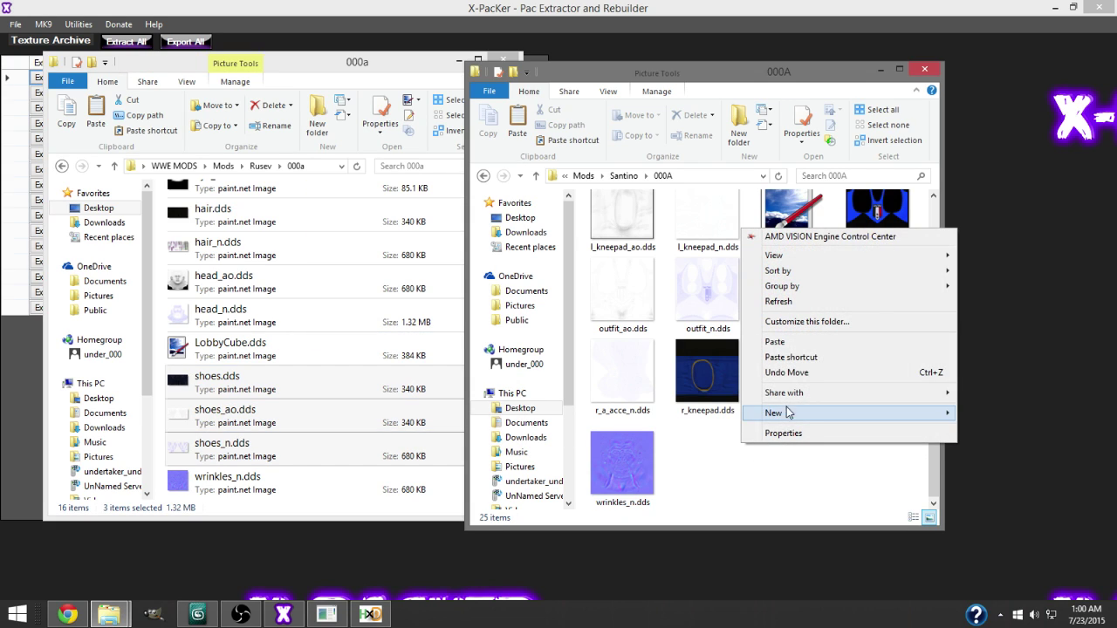
left_click(787, 352)
Step: Close the Santino window and delete 000A.zlib.uncompressed from the Rusev folder
left_click(293, 57)
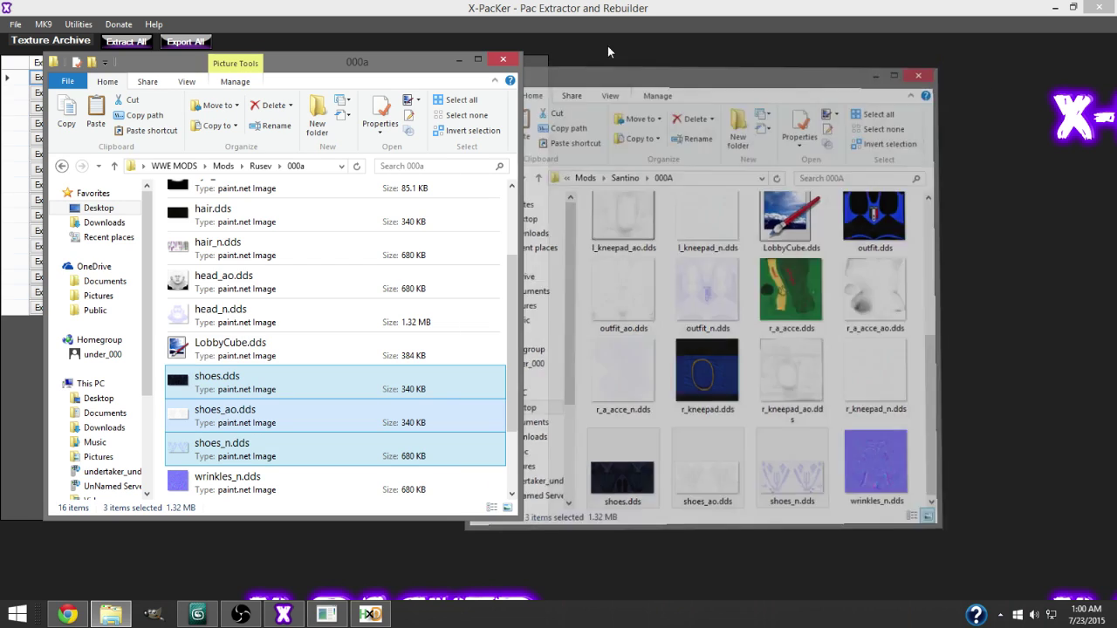
left_click(683, 58)
left_click(118, 616)
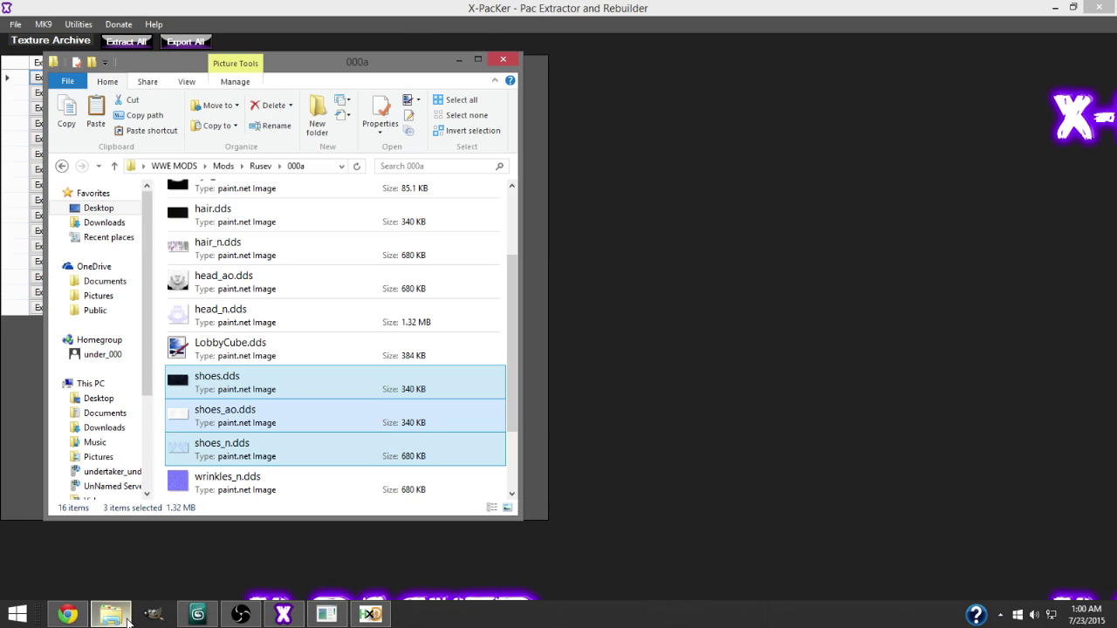
left_click(260, 166)
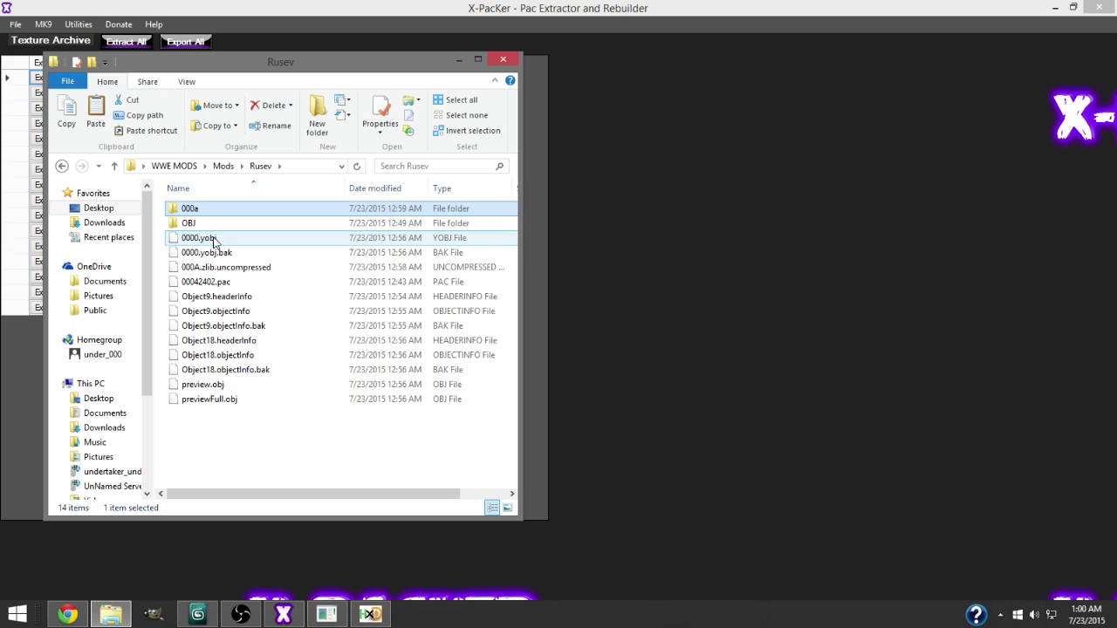
left_click(221, 269)
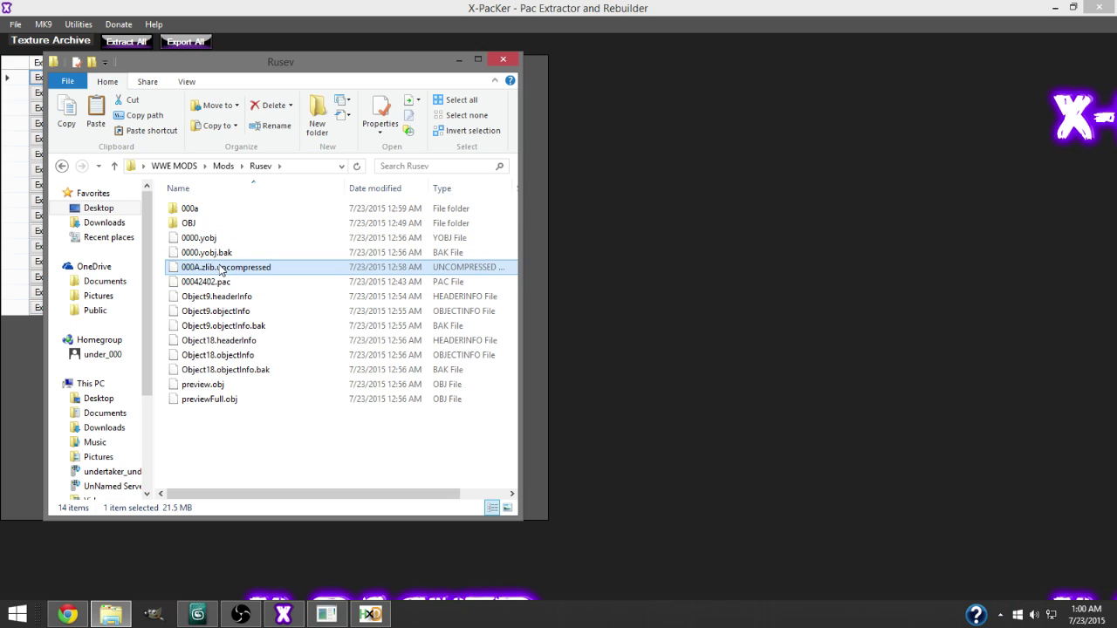
Step: In X-Packer, start a new texture archive and add all the DDS textures from Rusev\000a to it
left_click(700, 345)
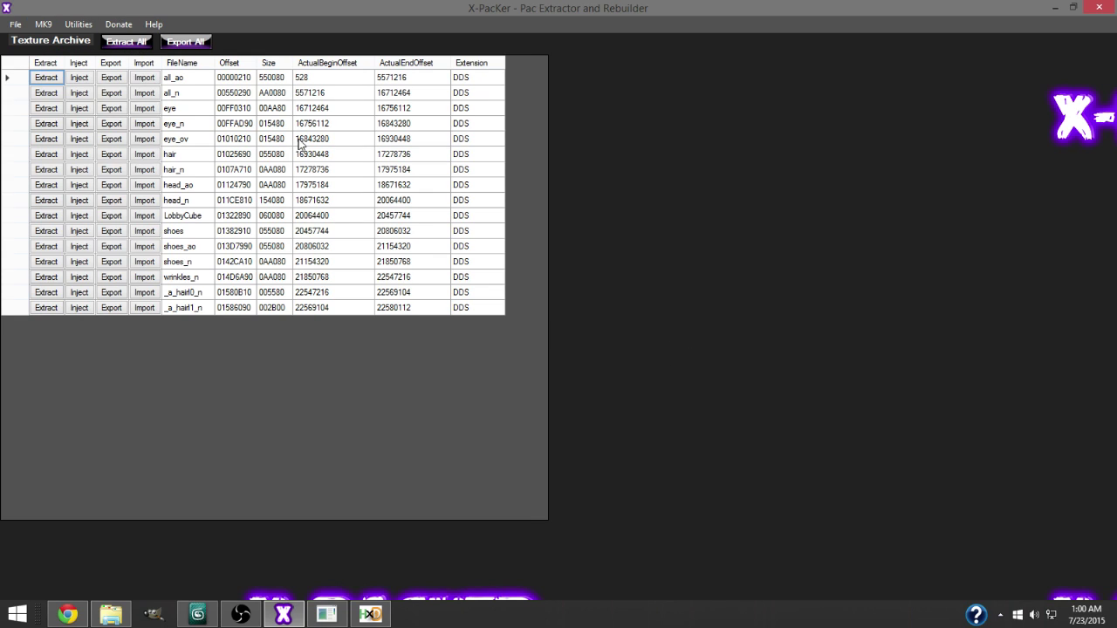
left_click(19, 24)
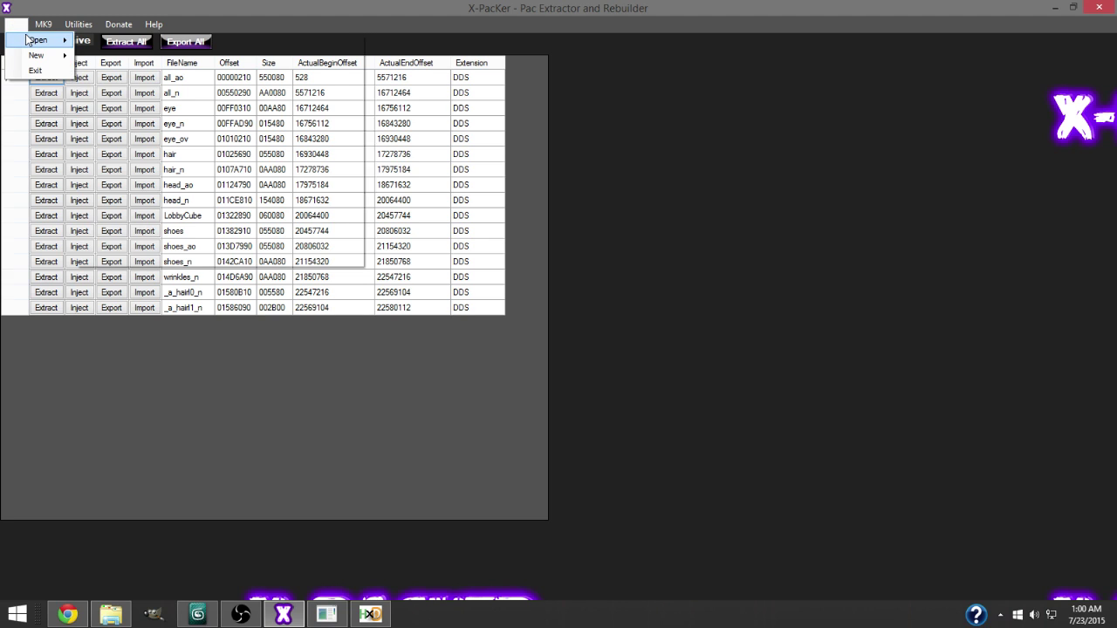
mouse_move(34, 56)
left_click(96, 58)
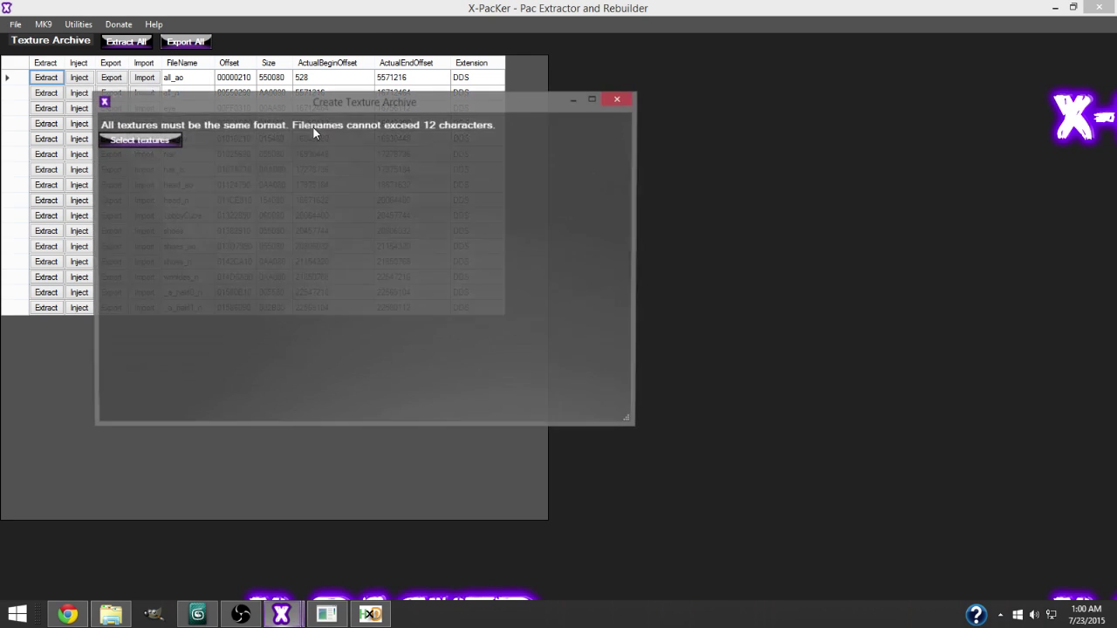
left_click(150, 140)
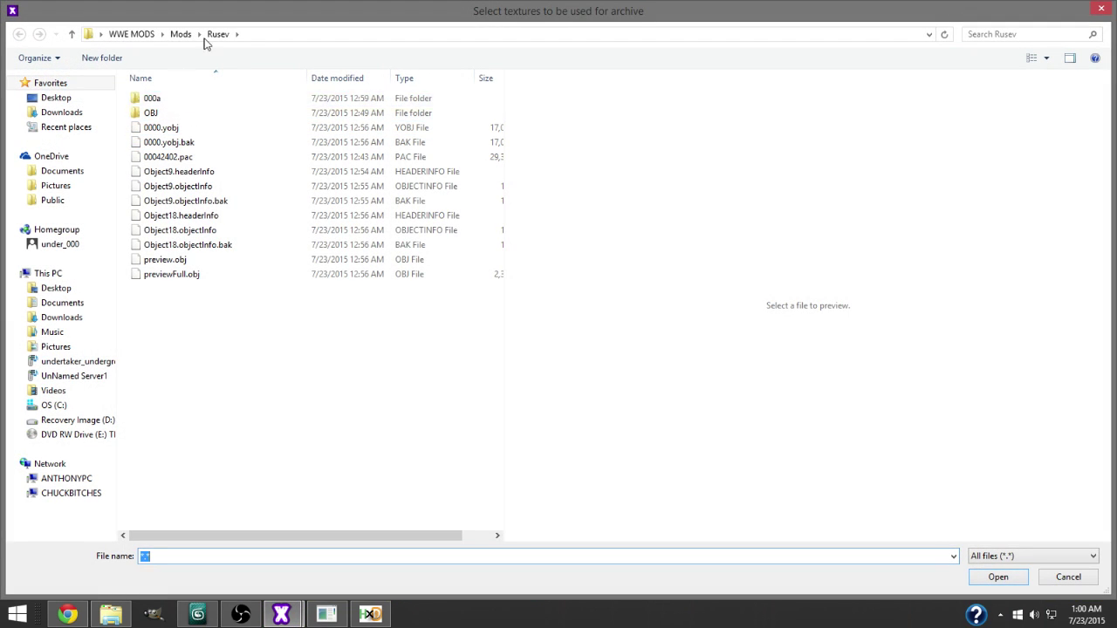
double_click(174, 100)
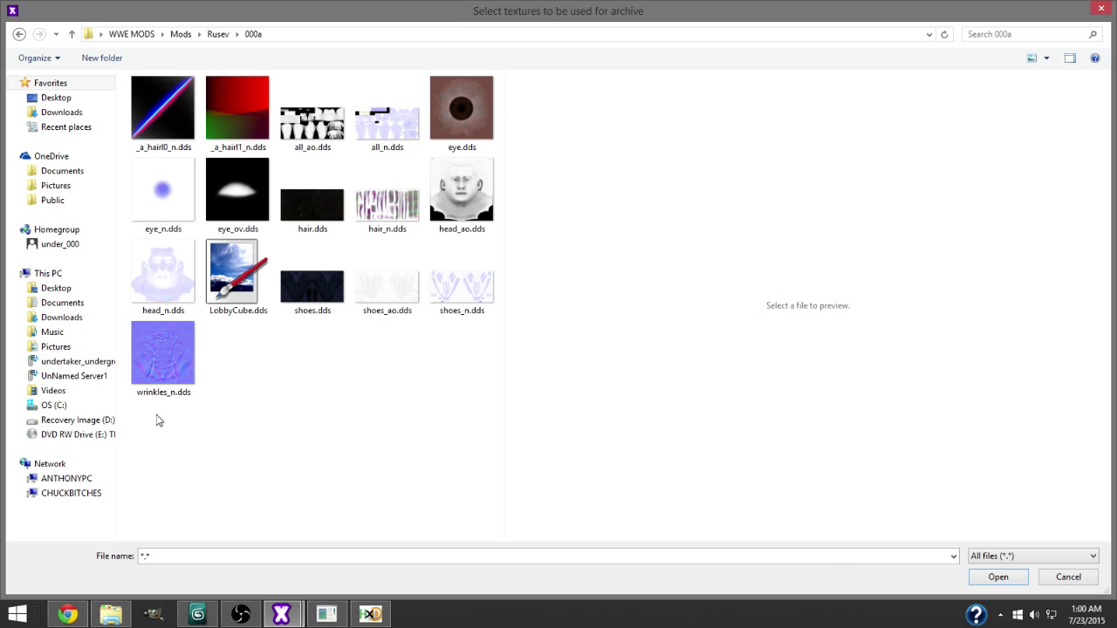
left_click_drag(153, 425, 469, 112)
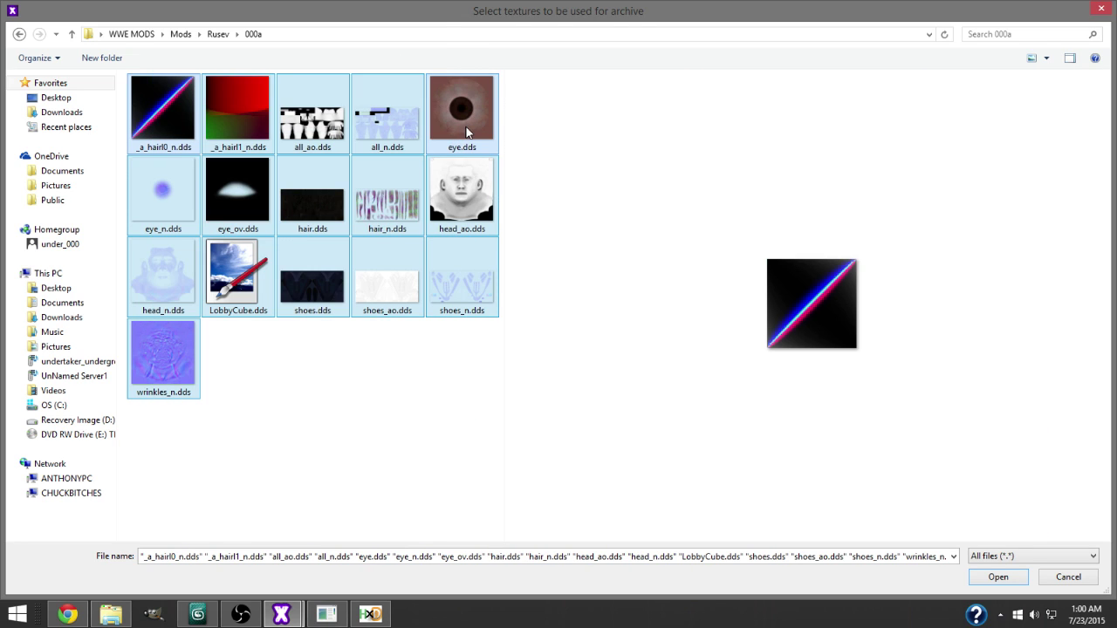
key("Return")
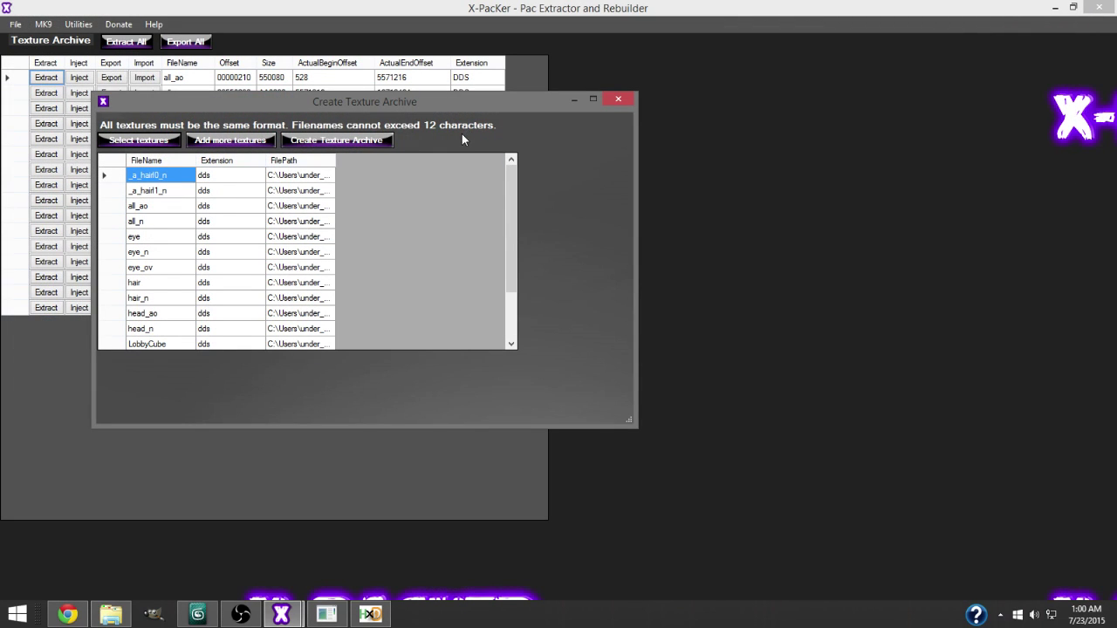
Step: Create the texture archive as a pac file named Textures in the Rusev folder and close the creation window
left_click(321, 143)
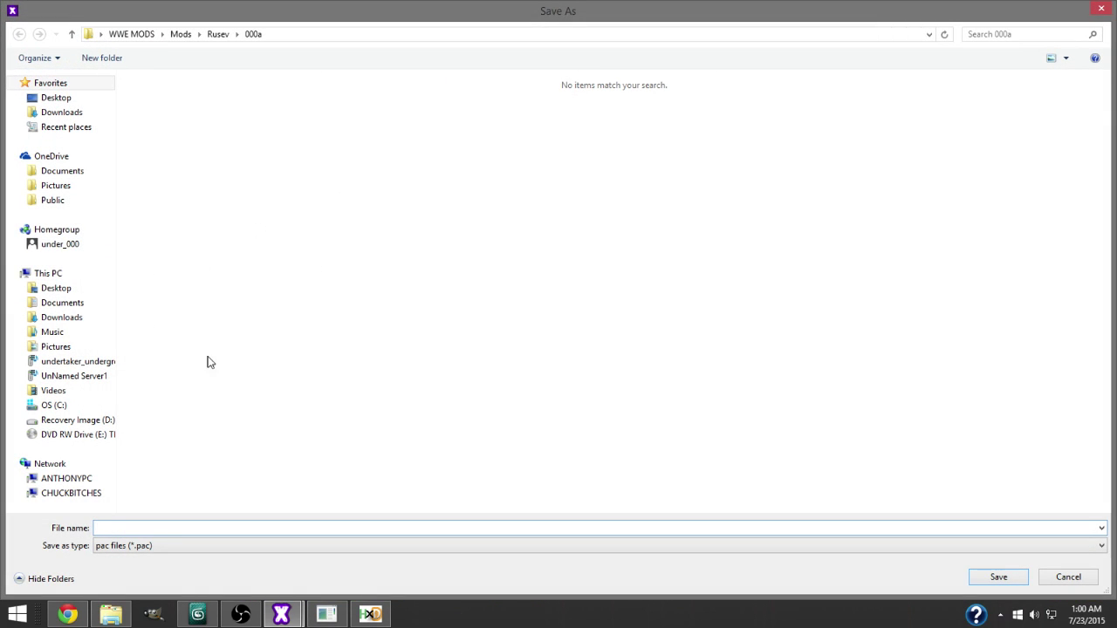
left_click(217, 34)
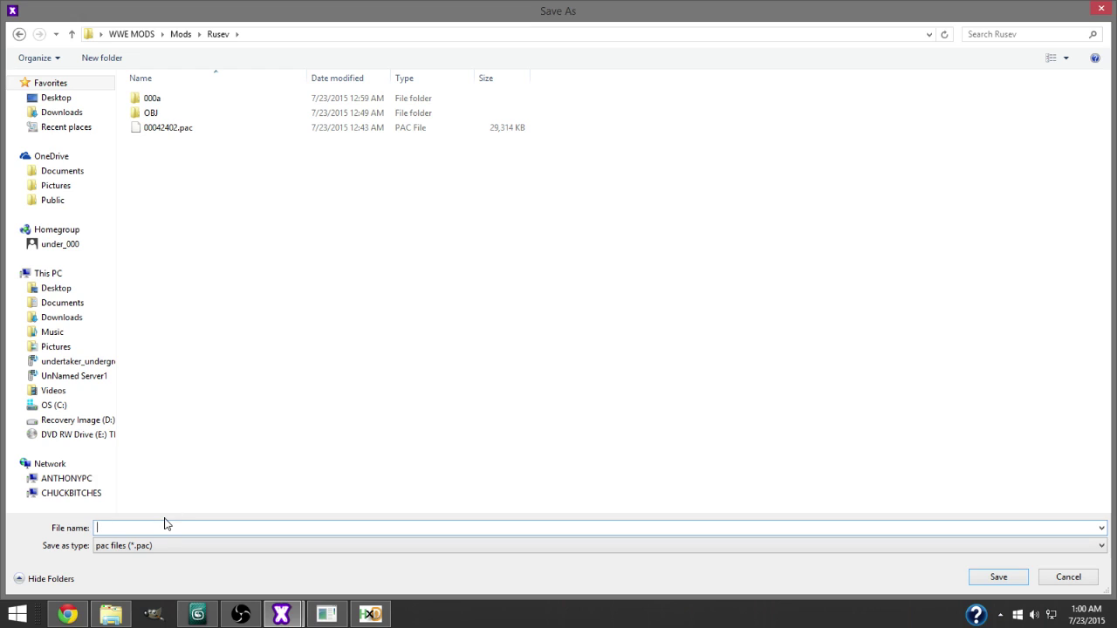
type("000A")
key("Return")
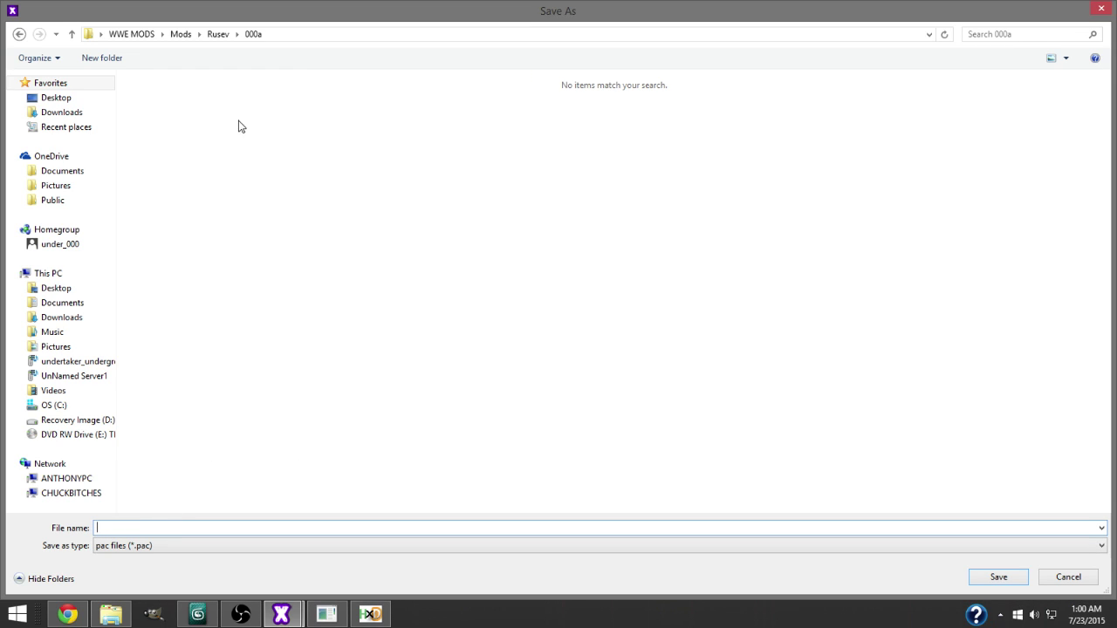
left_click(71, 35)
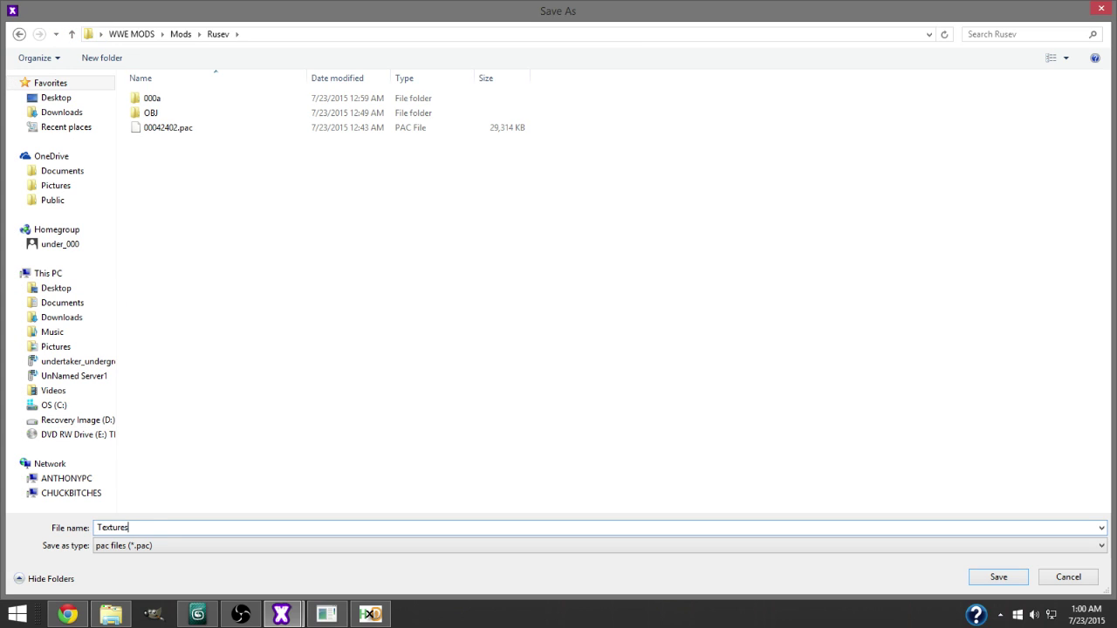
key("Return")
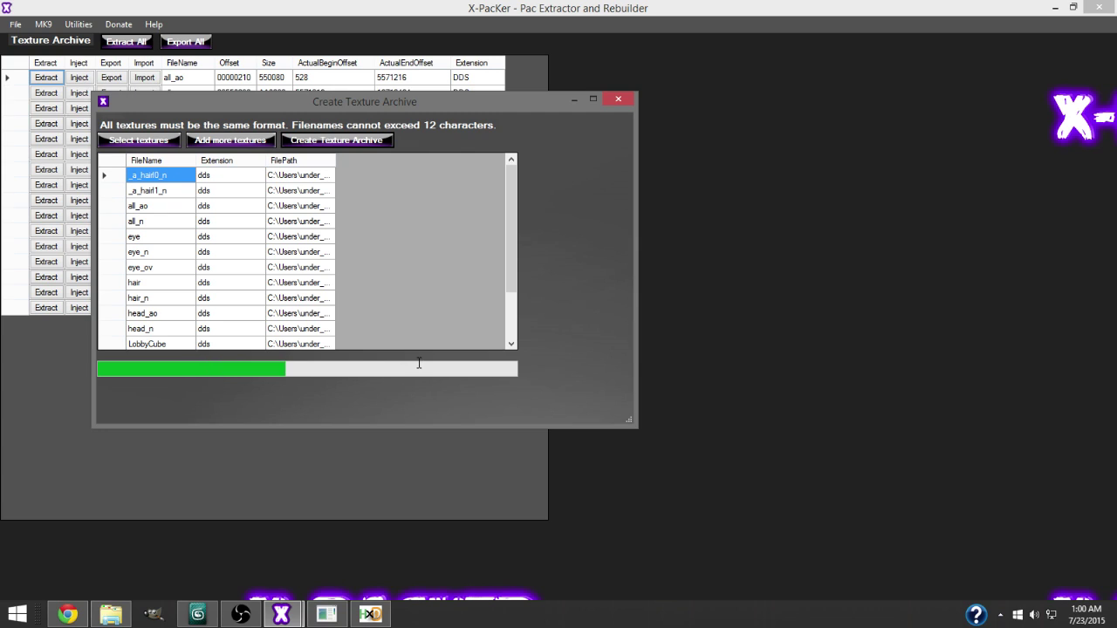
left_click(605, 352)
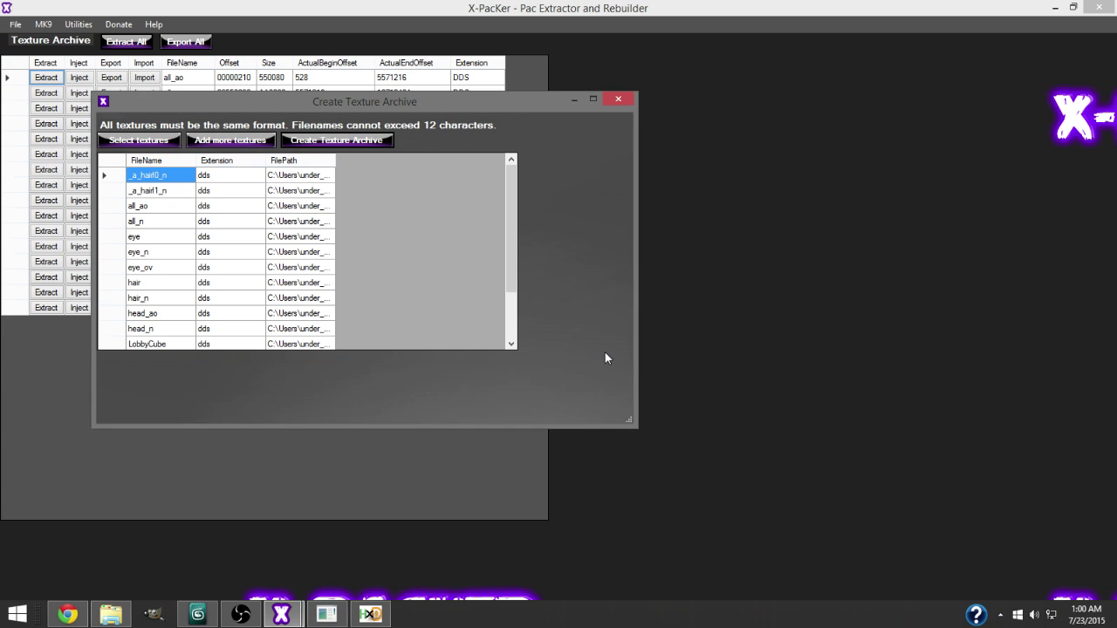
left_click(617, 100)
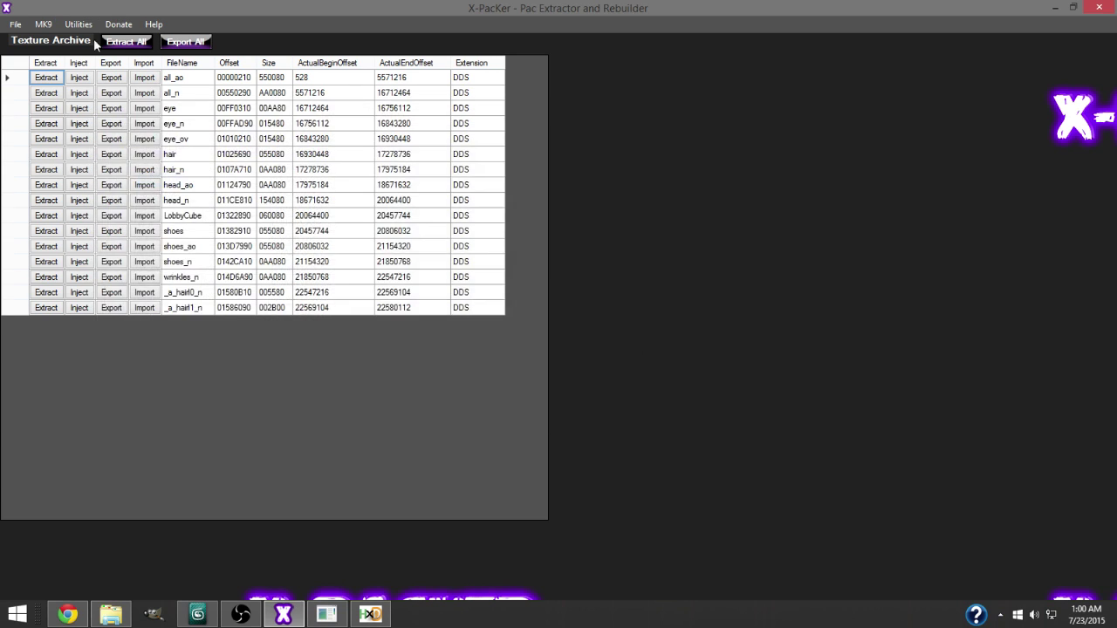
Step: Open 00042402.pac from the Rusev folder as a PC PACH file
left_click(21, 26)
mouse_move(33, 41)
mouse_move(148, 115)
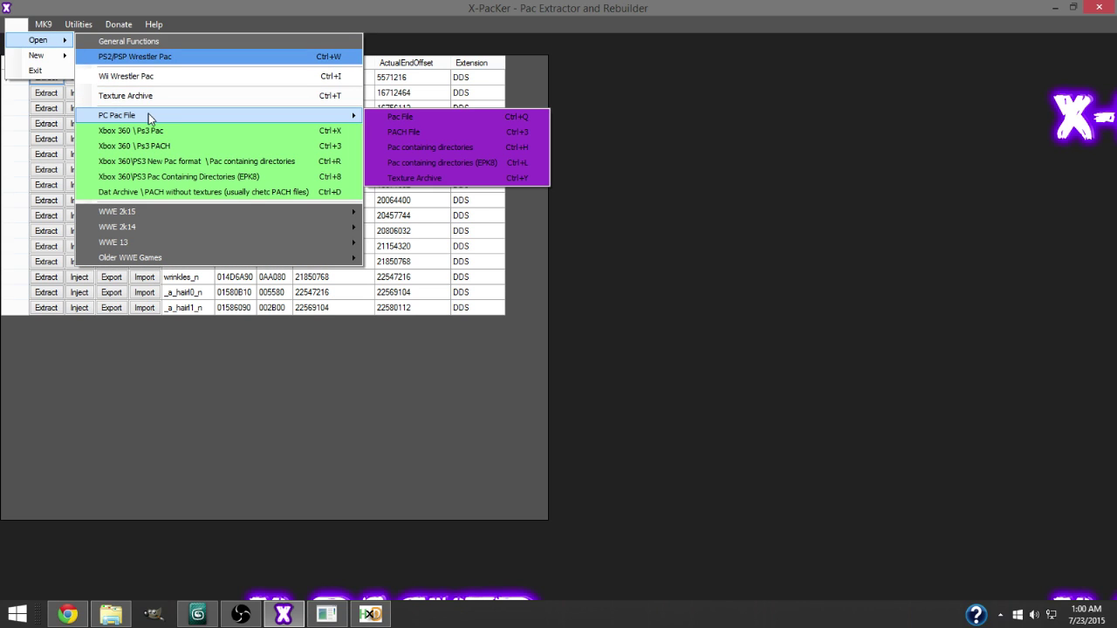
left_click(427, 132)
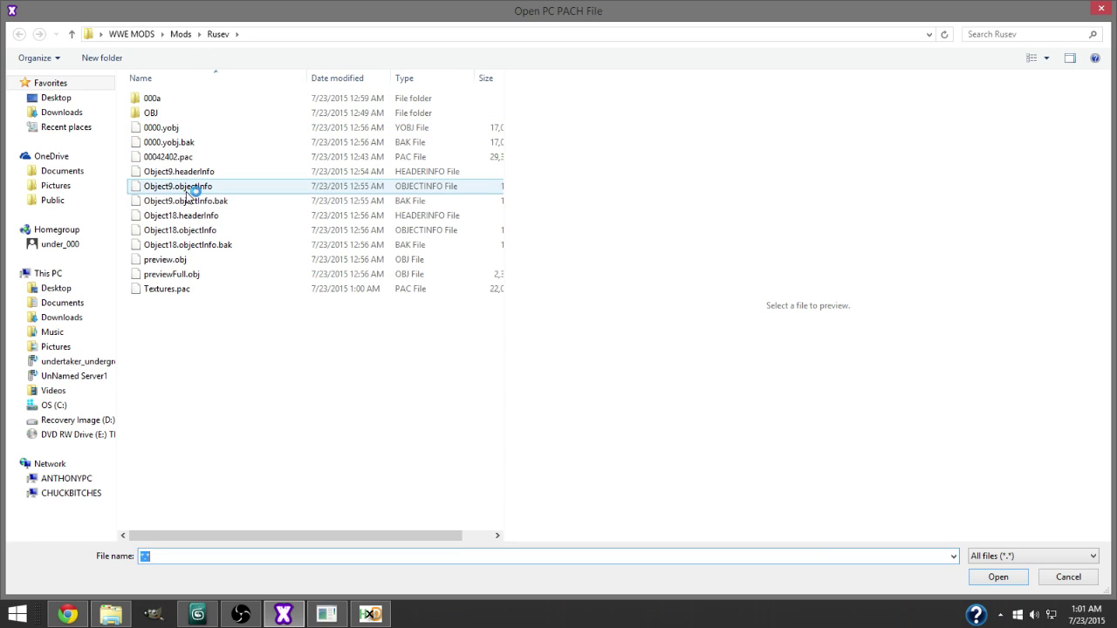
double_click(175, 156)
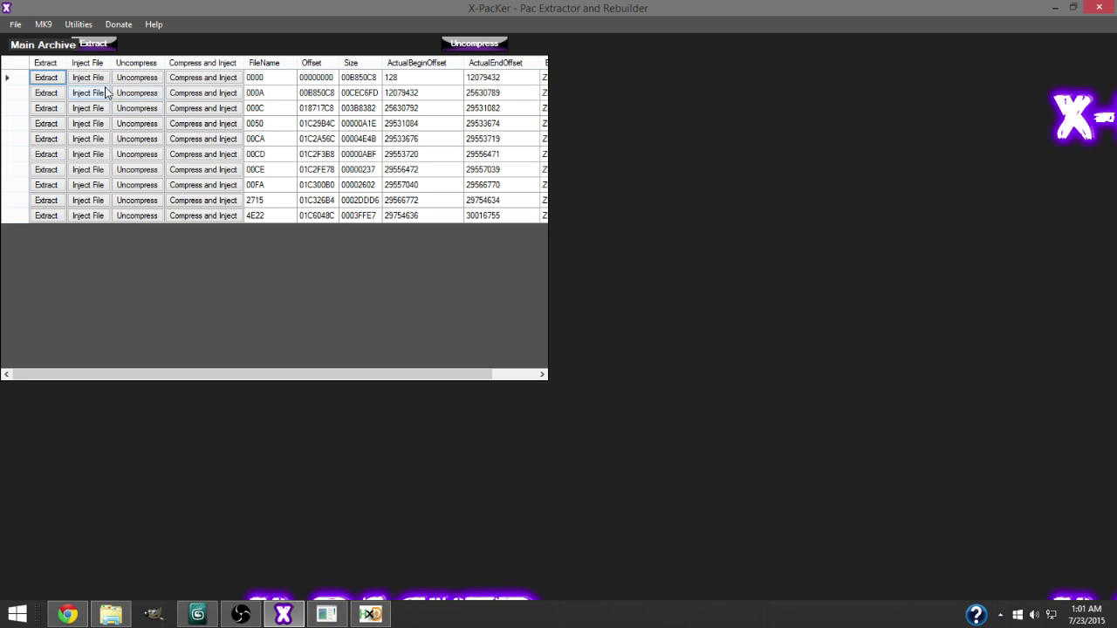
Step: Inject 0000.yobj from the Santino folder into the archive's 0000 entry
left_click(97, 78)
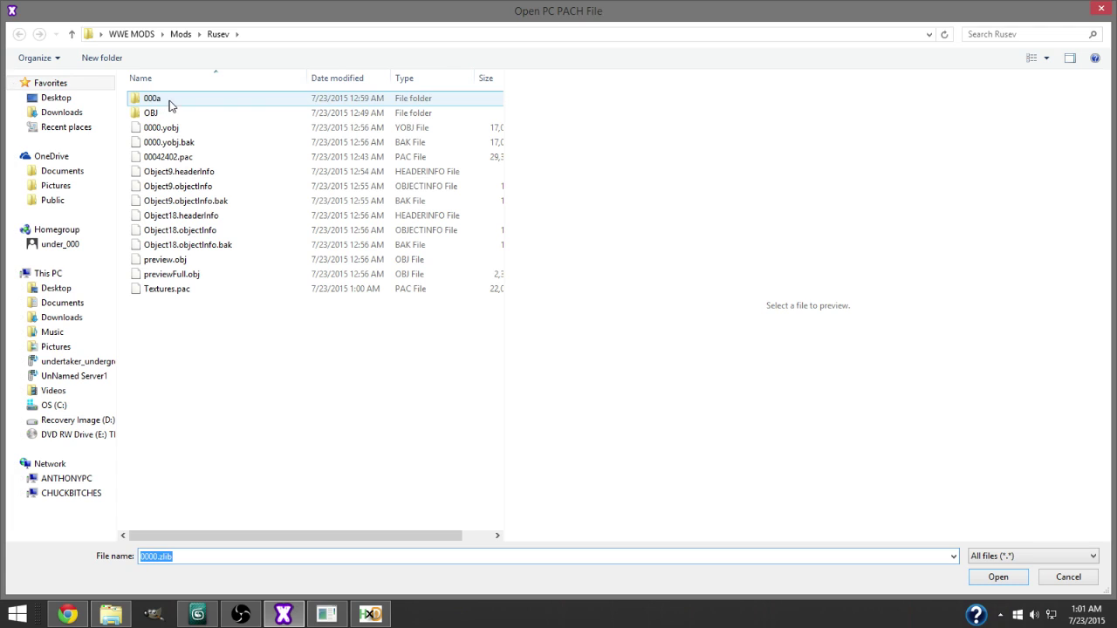
left_click(181, 34)
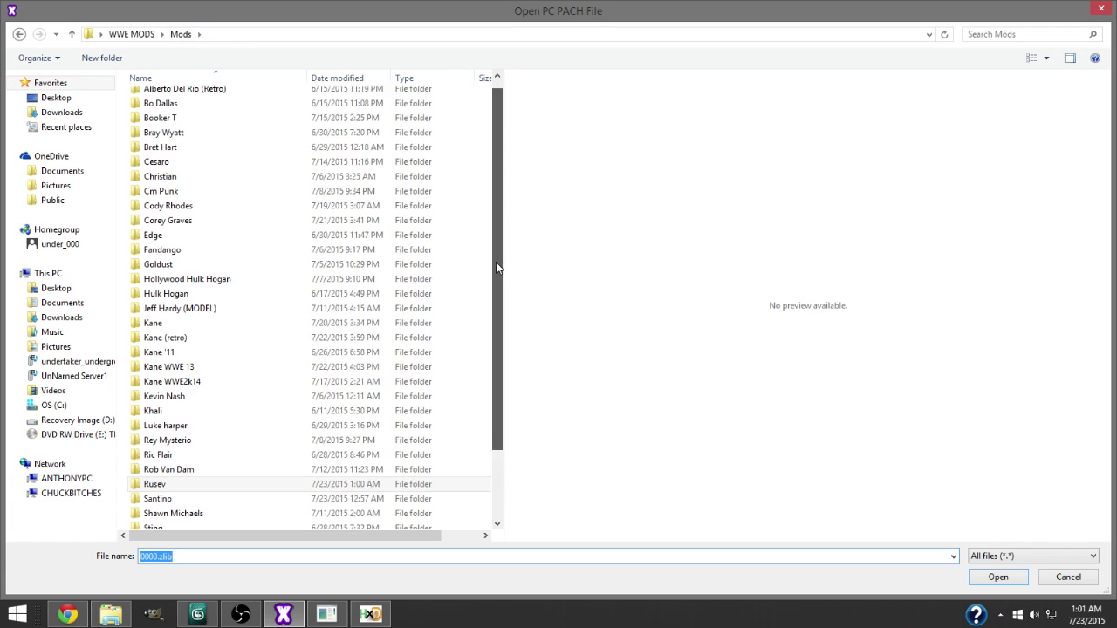
scroll(162, 458, "down", 1)
double_click(160, 471)
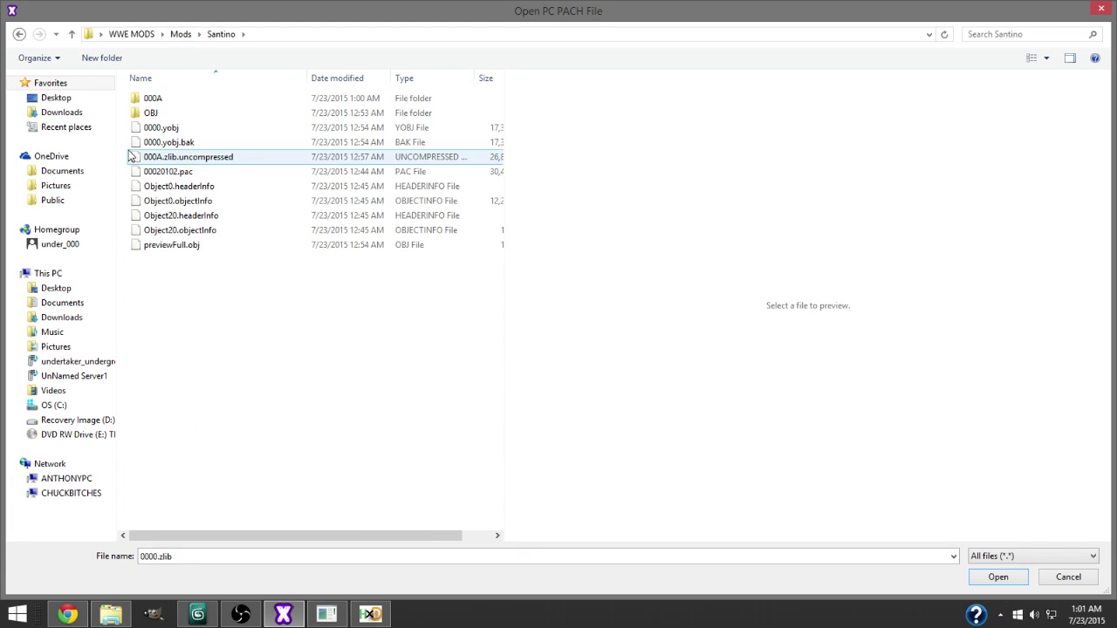
double_click(160, 129)
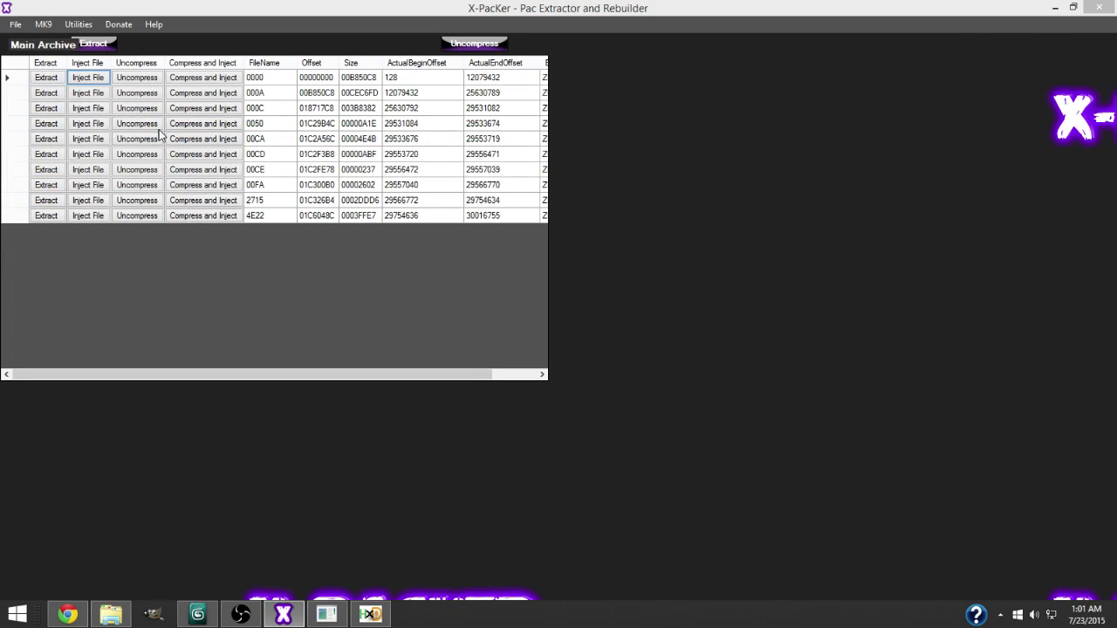
left_click(583, 351)
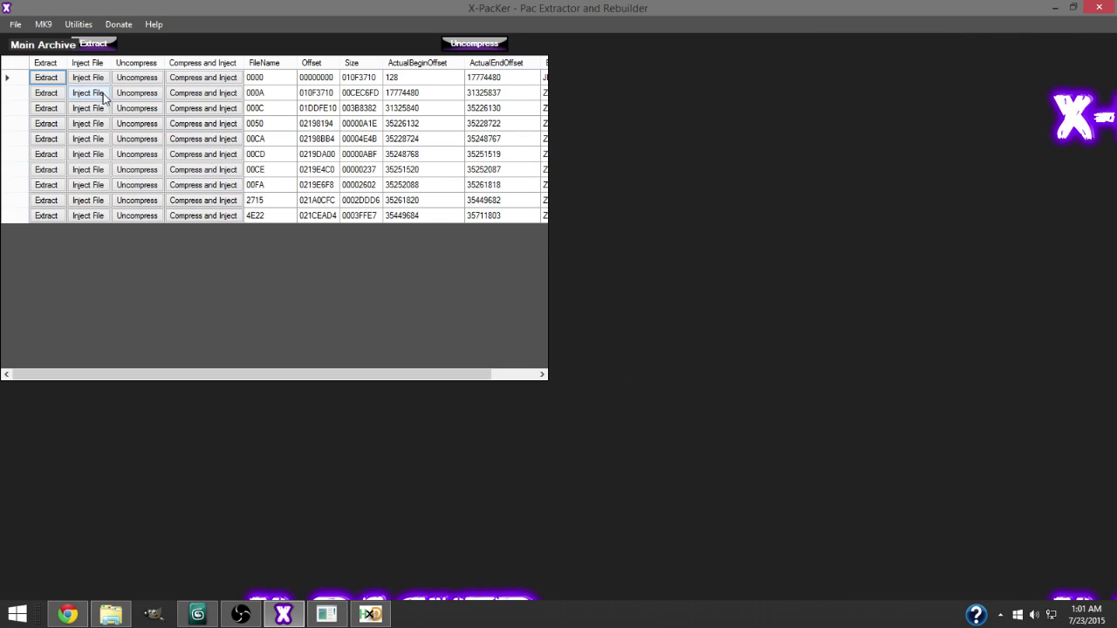
Step: Inject 0000.yobj from the Rusev folder into the archive's 0000 entry
left_click(95, 90)
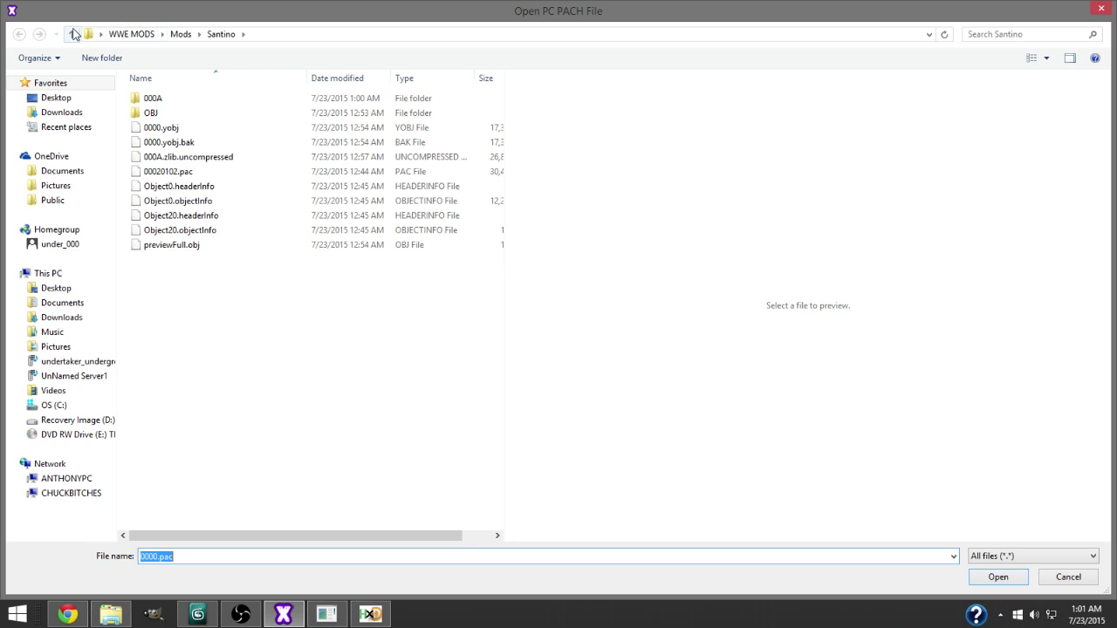
left_click(73, 33)
double_click(187, 496)
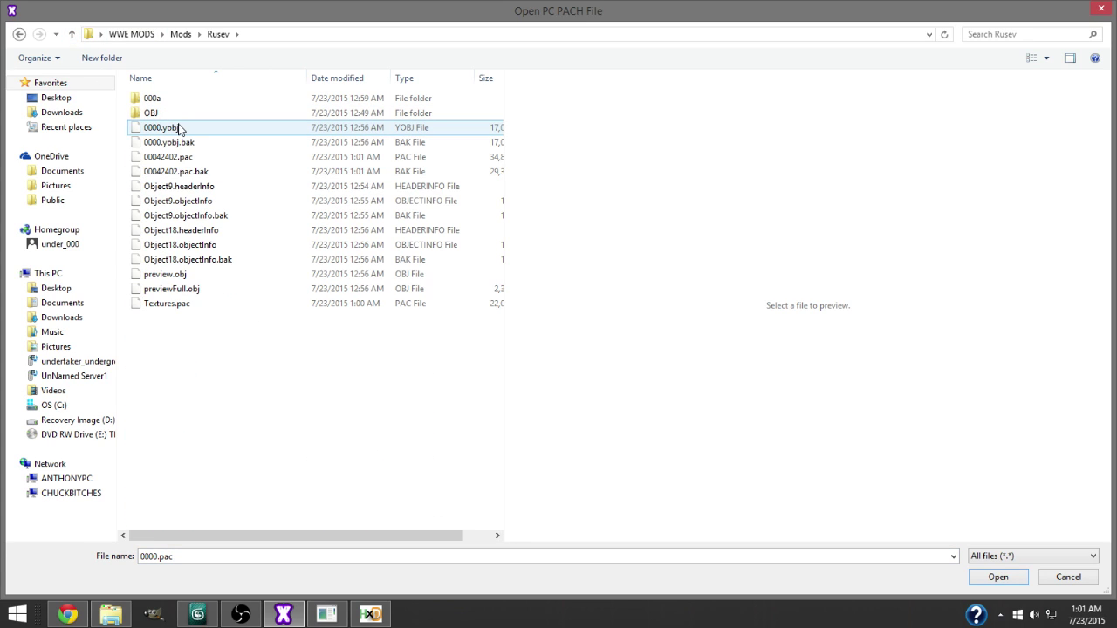
double_click(171, 129)
left_click(579, 349)
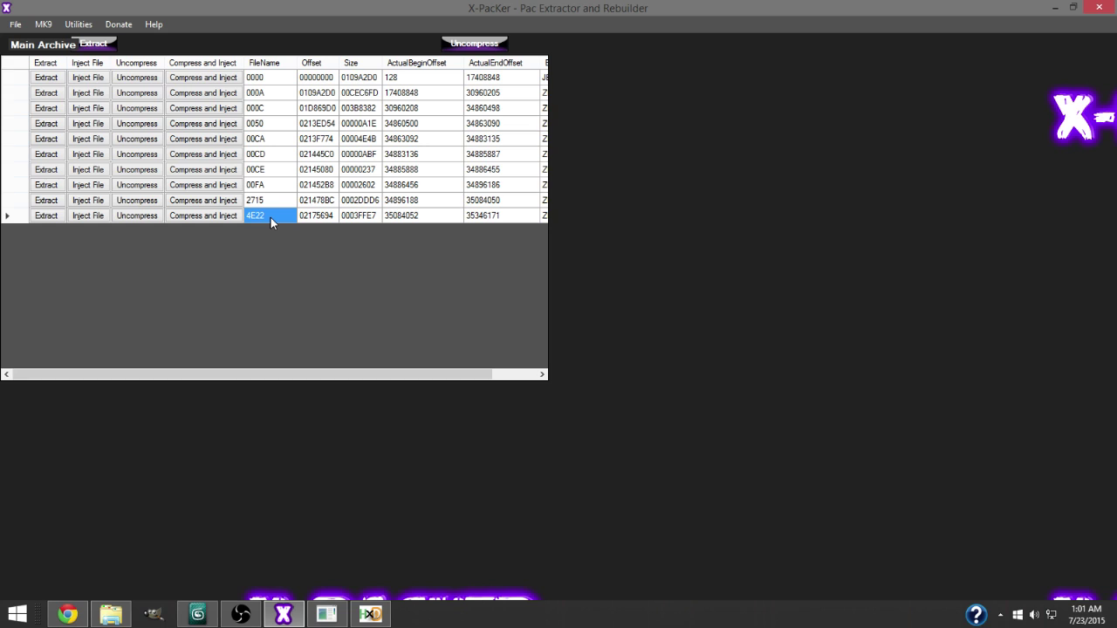
Step: Inject Santino's 0000.yobj into the archive's 4E22 entry
left_click(87, 215)
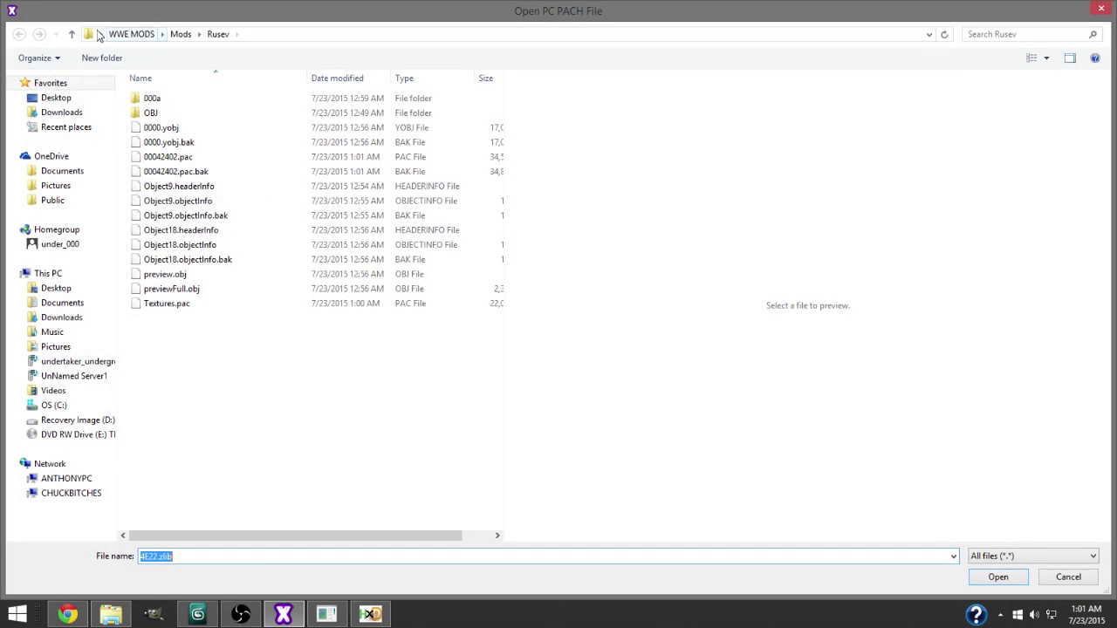
left_click(73, 34)
left_click(166, 509)
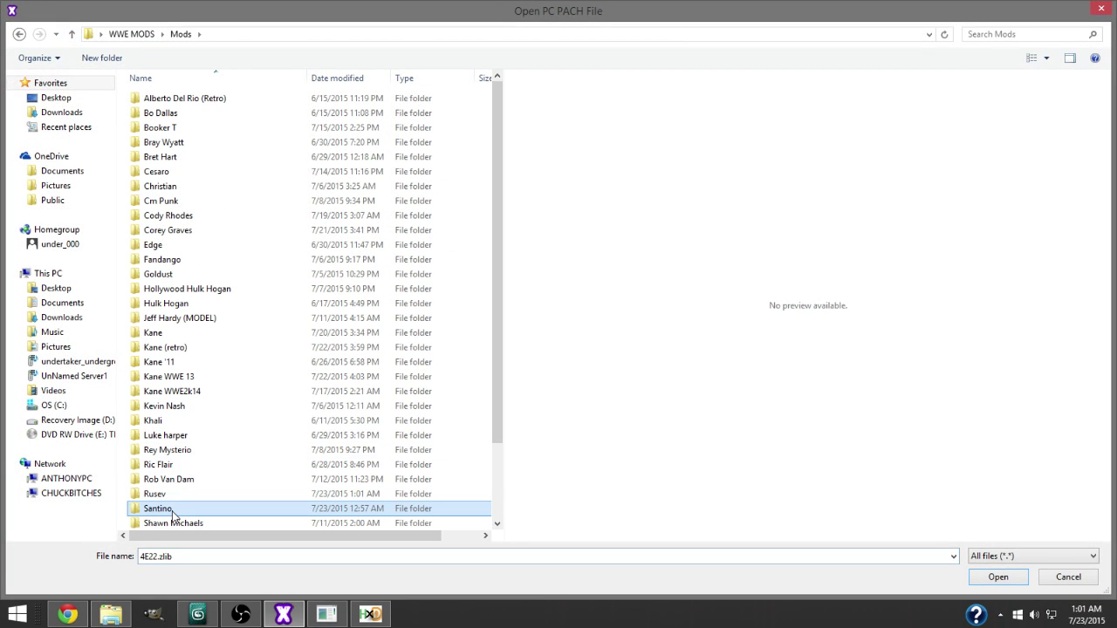
double_click(205, 510)
left_click(156, 129)
double_click(156, 130)
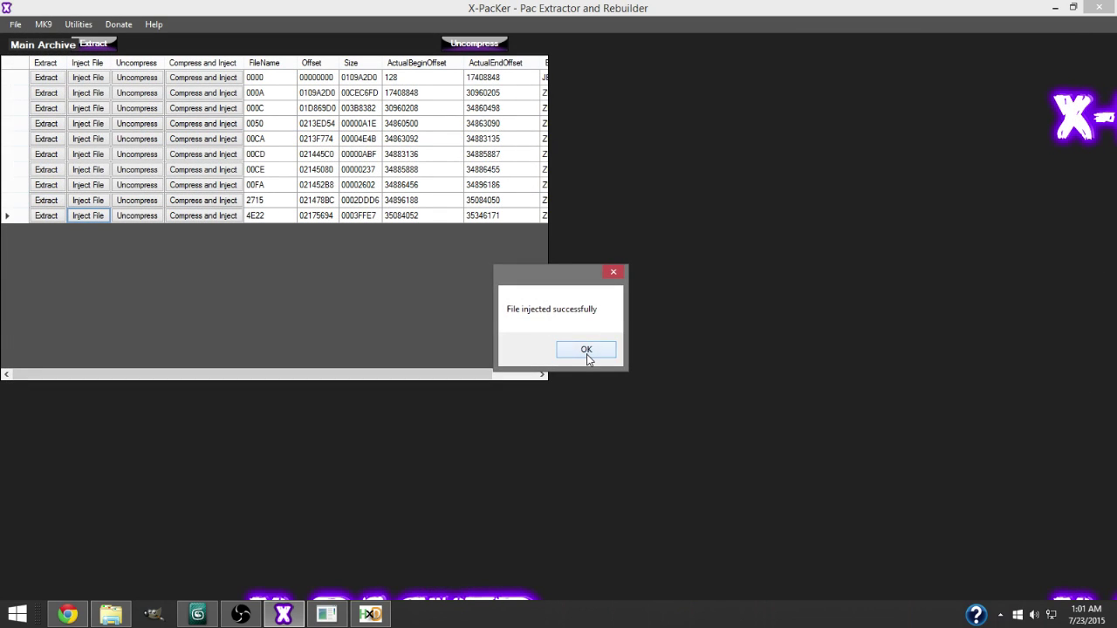
left_click(587, 351)
Step: Inject Textures.pac from the Rusev folder into the archive's 000A entry
left_click(98, 92)
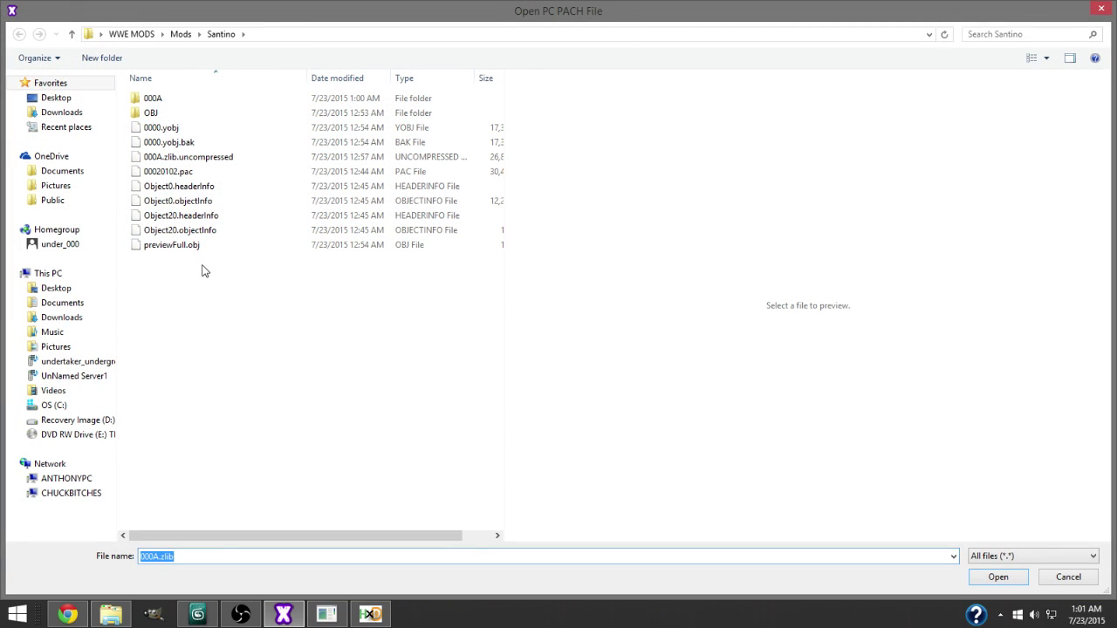
left_click(73, 33)
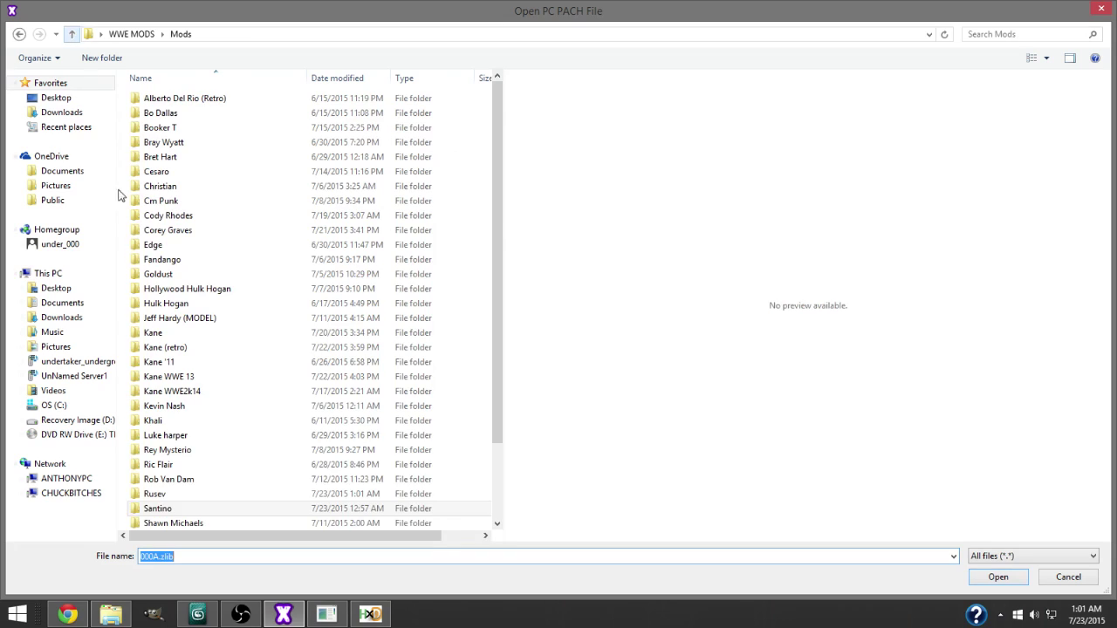
double_click(180, 494)
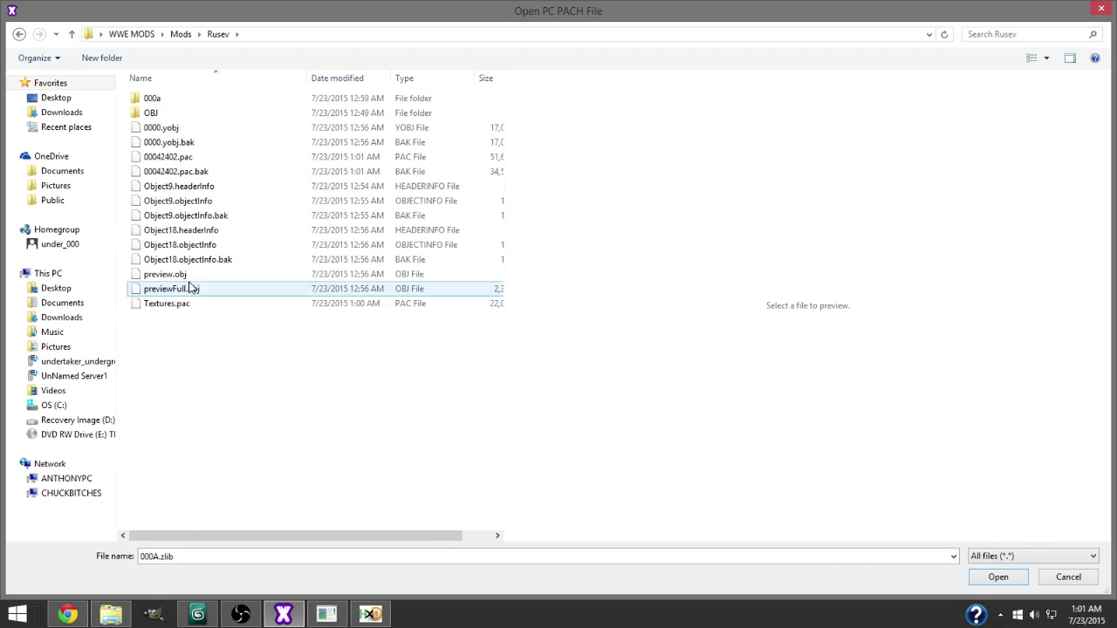
double_click(169, 303)
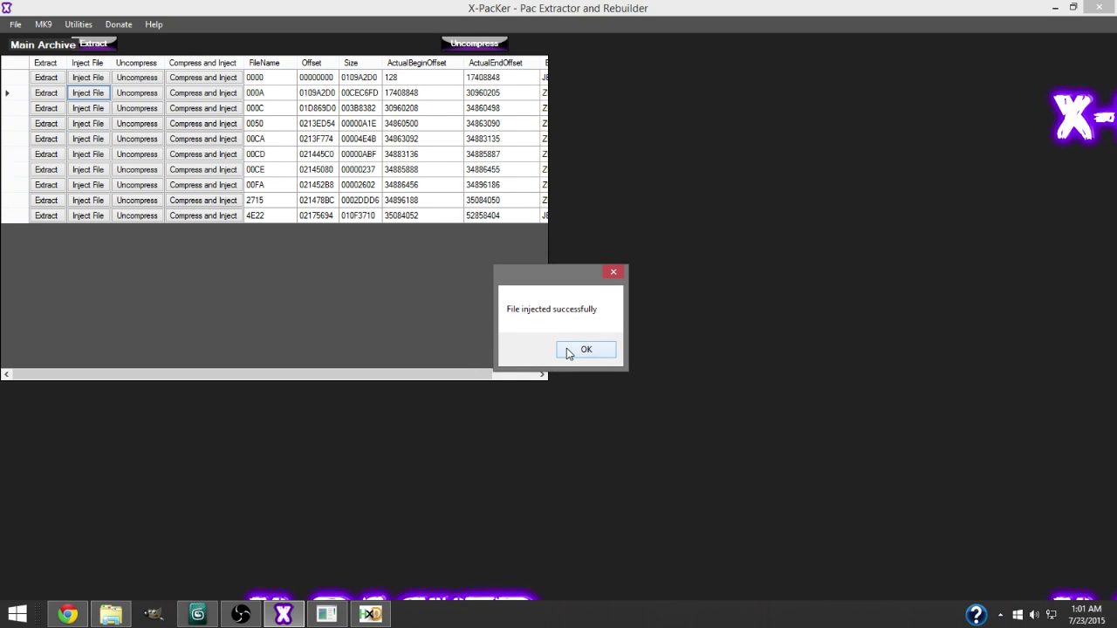
left_click(586, 349)
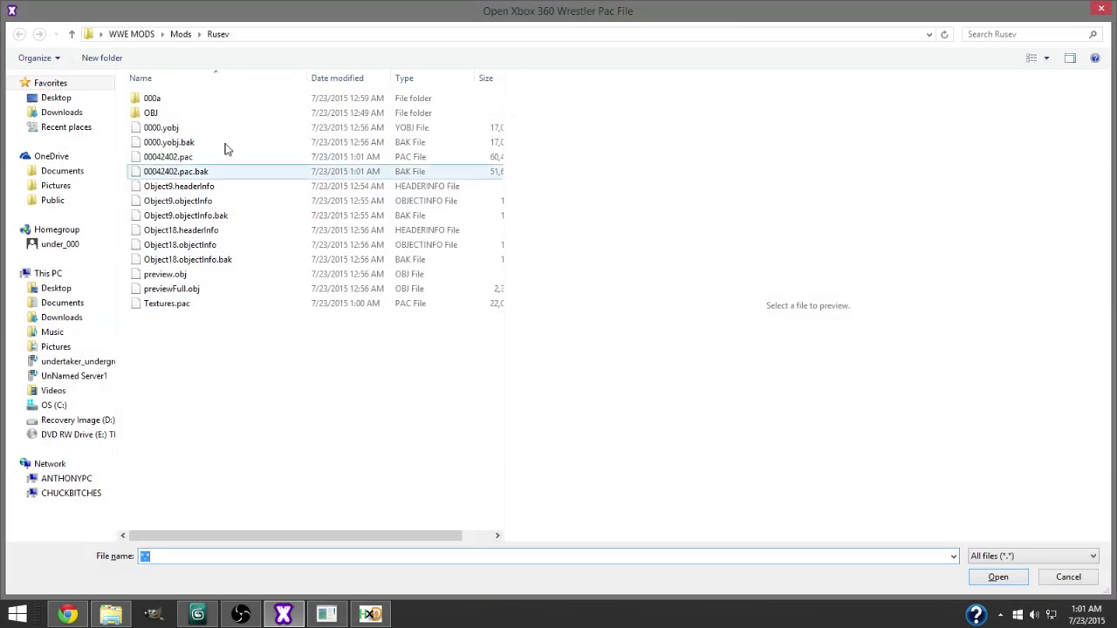
Step: Browse for an Xbox 360 pac in WWE 2K15's pac\ch folder and look up Rusev in the online CH pac list
left_click(59, 98)
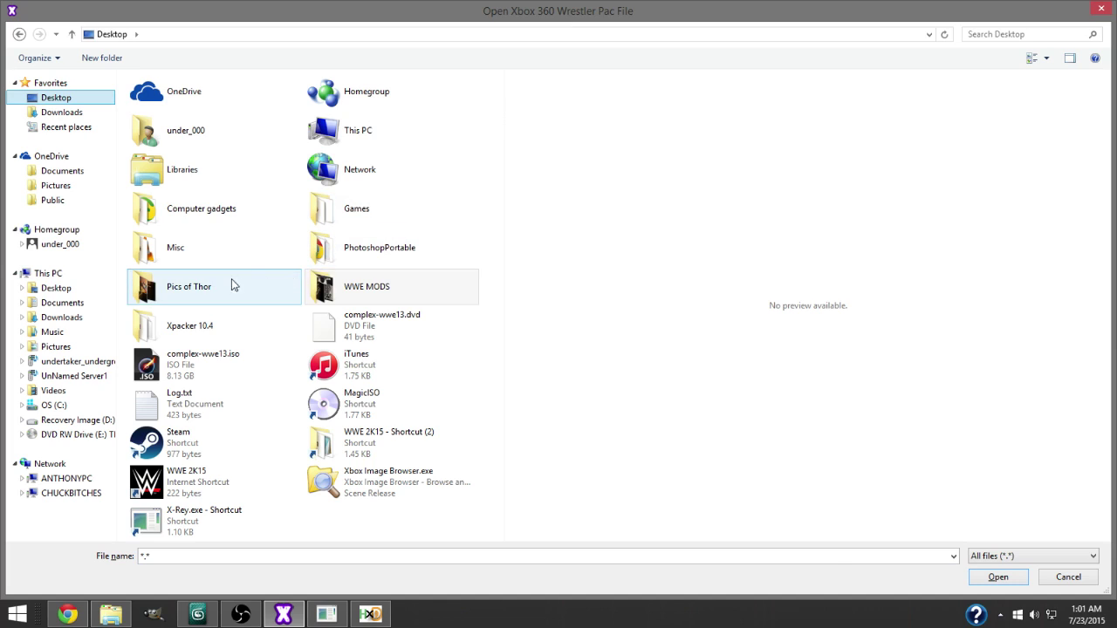
double_click(387, 440)
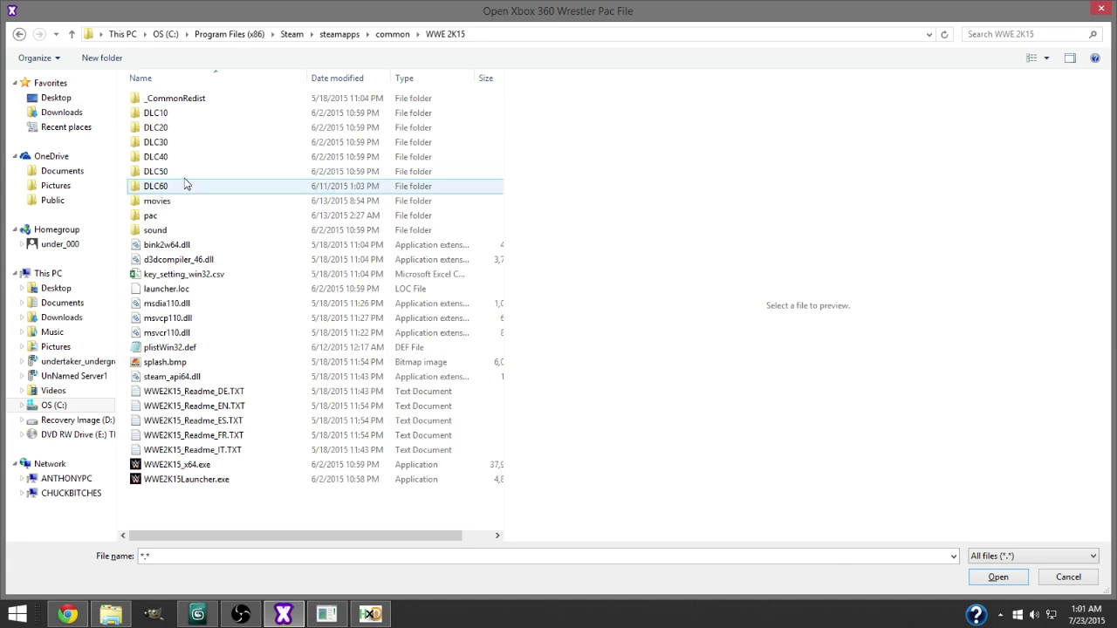
left_click(165, 217)
double_click(154, 145)
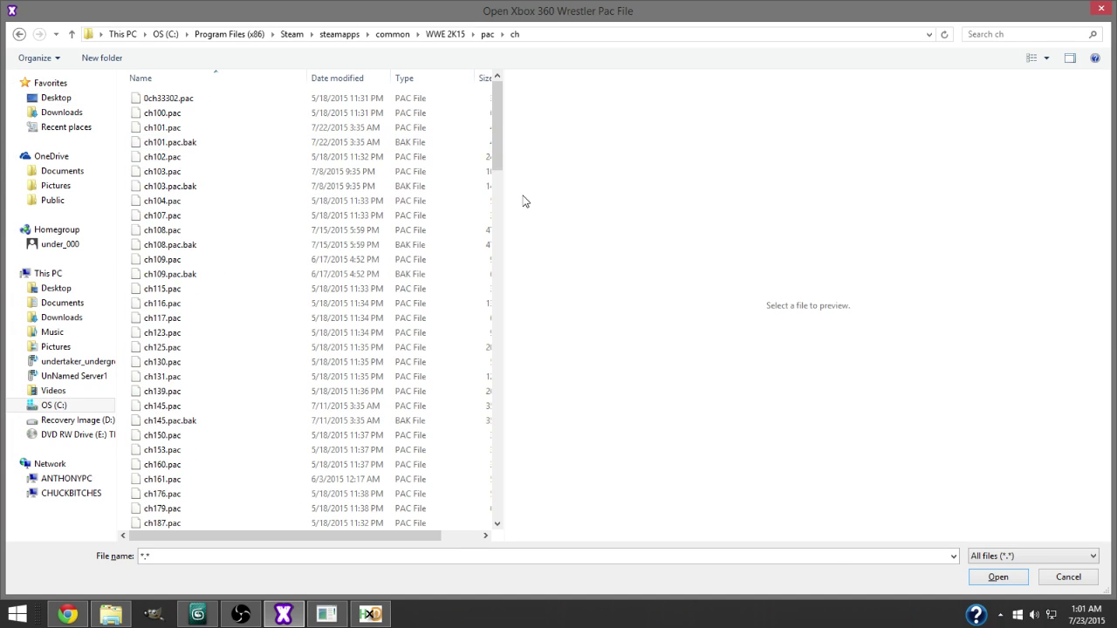
left_click_drag(491, 193, 479, 427)
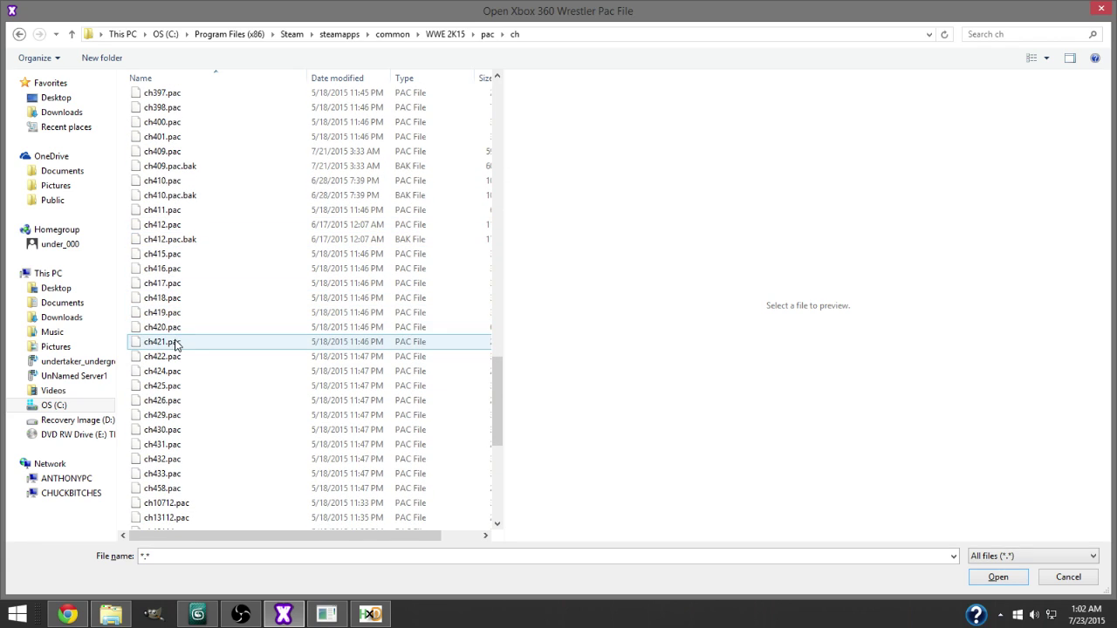
left_click(67, 614)
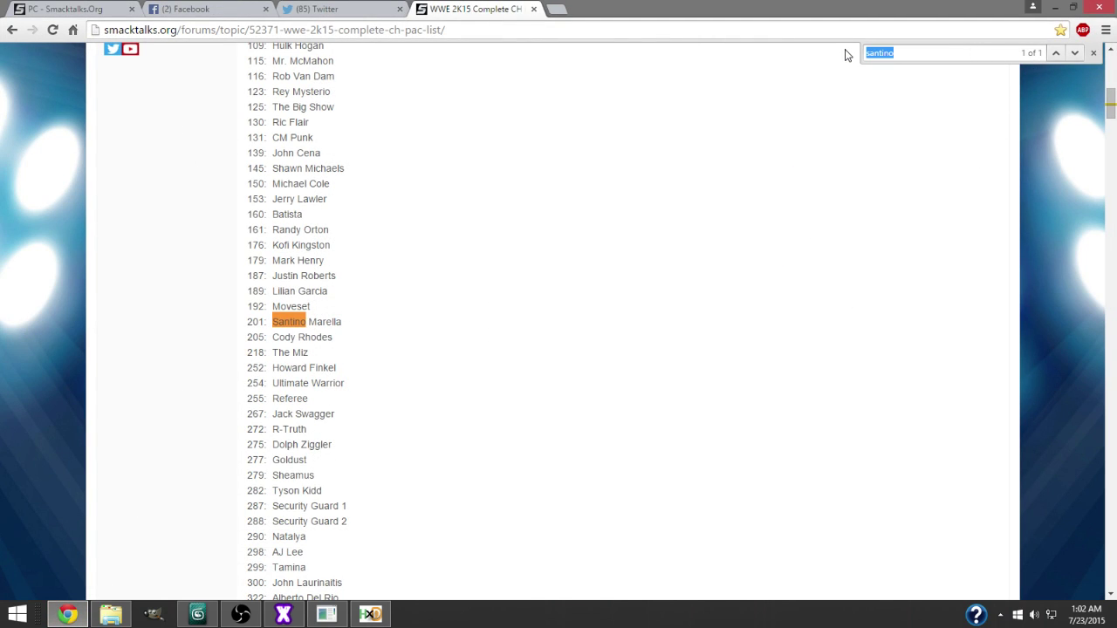
type("rusev")
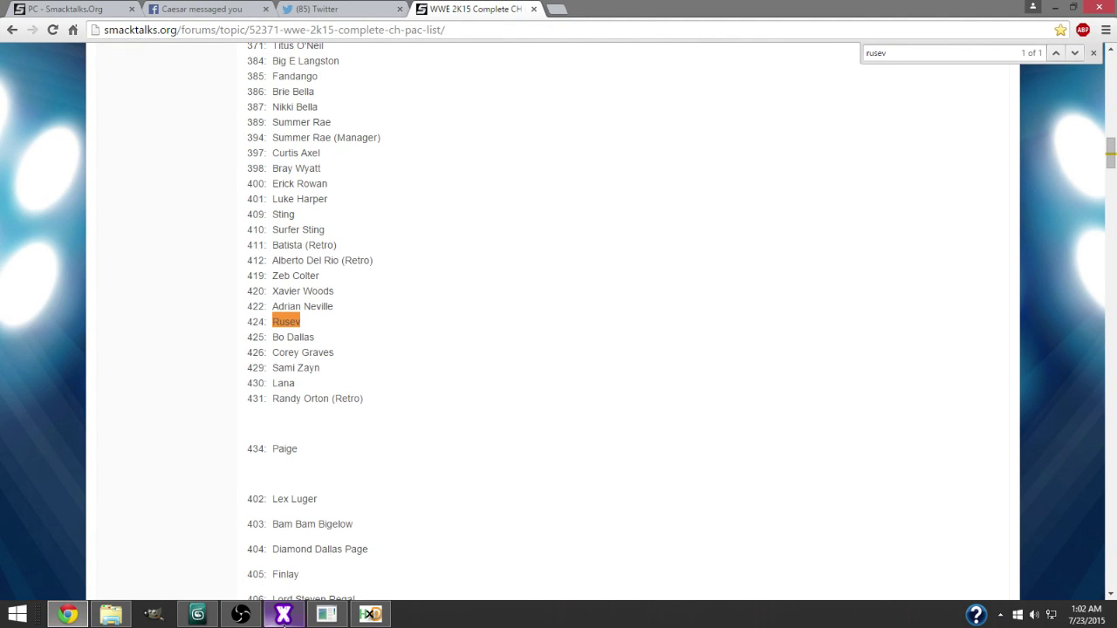
Step: Switch back to X-Packer and close the X-Rey and HxD windows
left_click(370, 614)
left_click(286, 614)
right_click(321, 614)
left_click(300, 578)
right_click(330, 613)
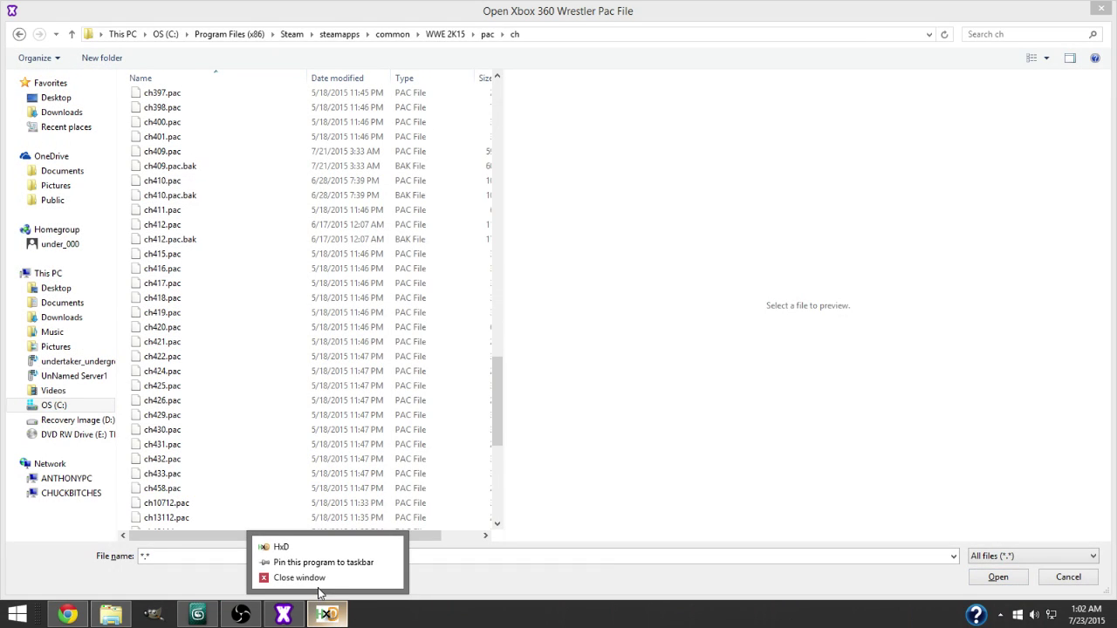
left_click(299, 578)
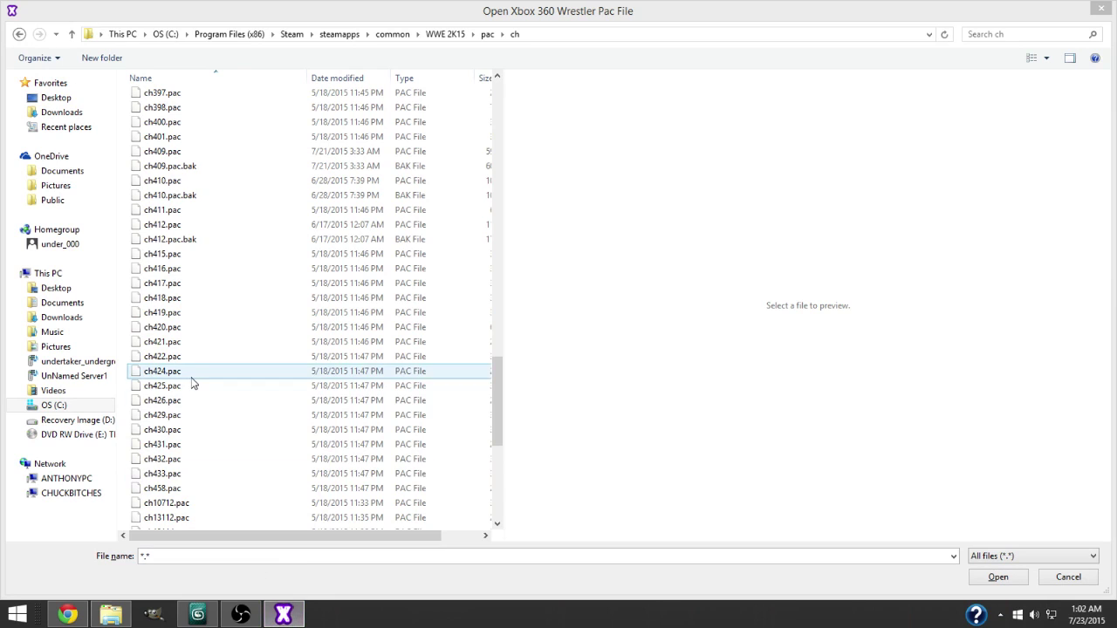
Step: Open ch424.pac and inject 00042402.pac from WWE MODS\Mods\Rusev into its 00042402 entry
double_click(183, 375)
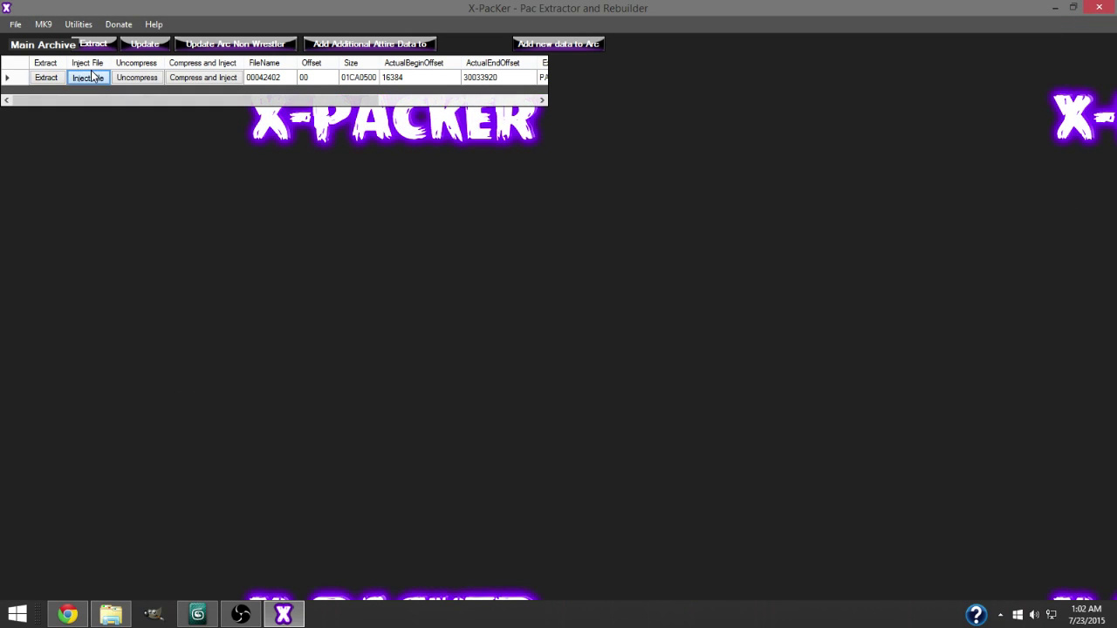
left_click(88, 76)
left_click(56, 97)
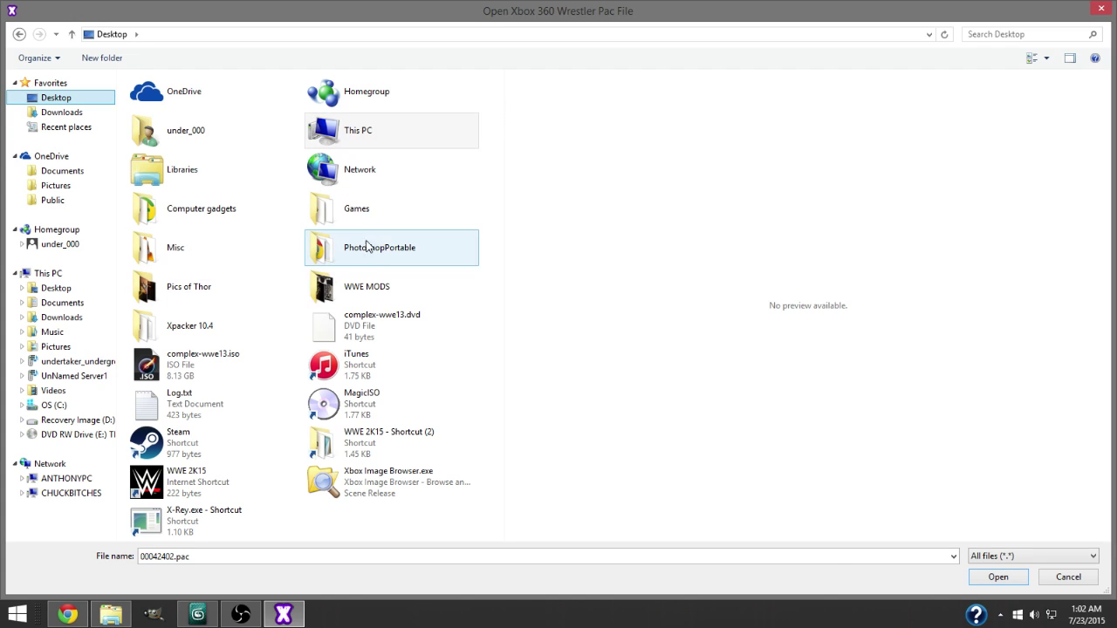
key("ctrl+shift+6")
double_click(196, 144)
left_click_drag(502, 152, 497, 187)
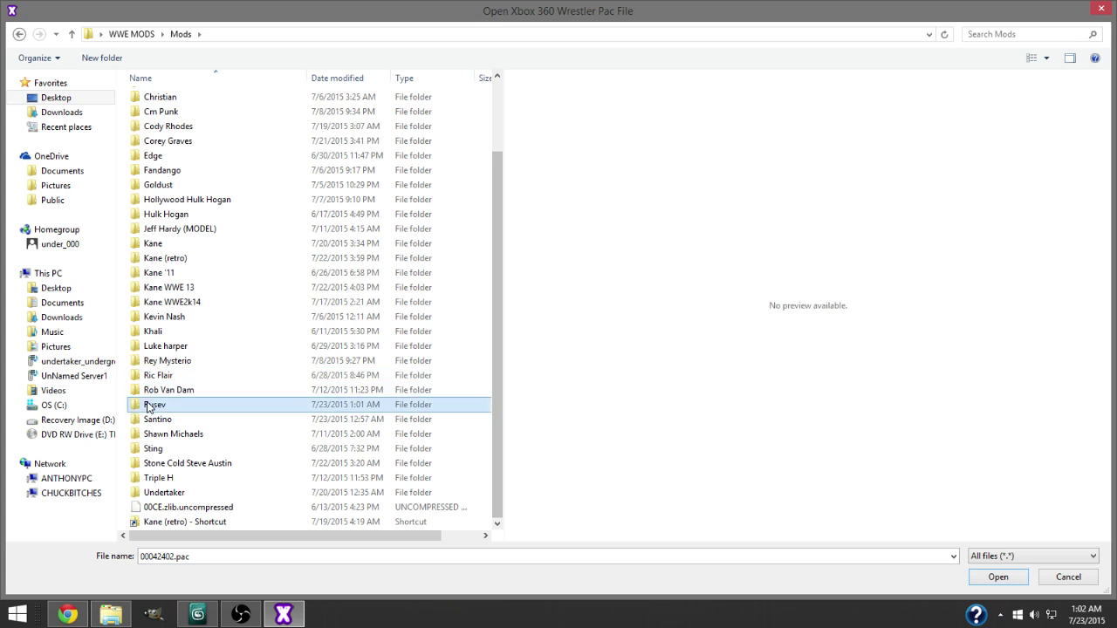
double_click(155, 404)
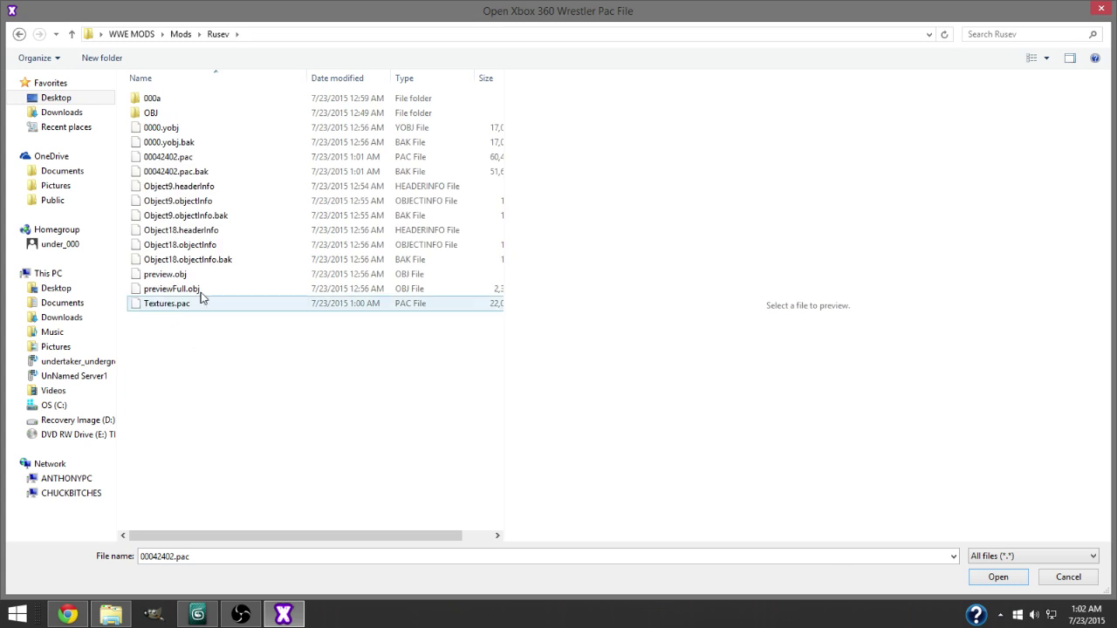
double_click(173, 158)
left_click(583, 350)
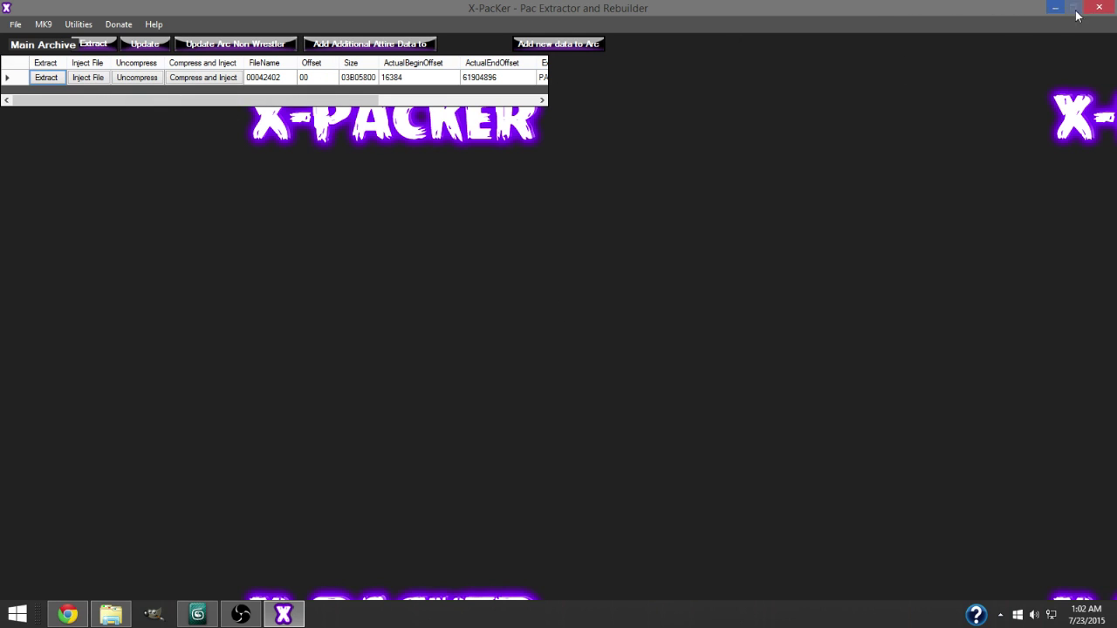
Step: Close X-Packer and minimize Chrome and 3ds Max to reach the desktop
left_click(1112, 6)
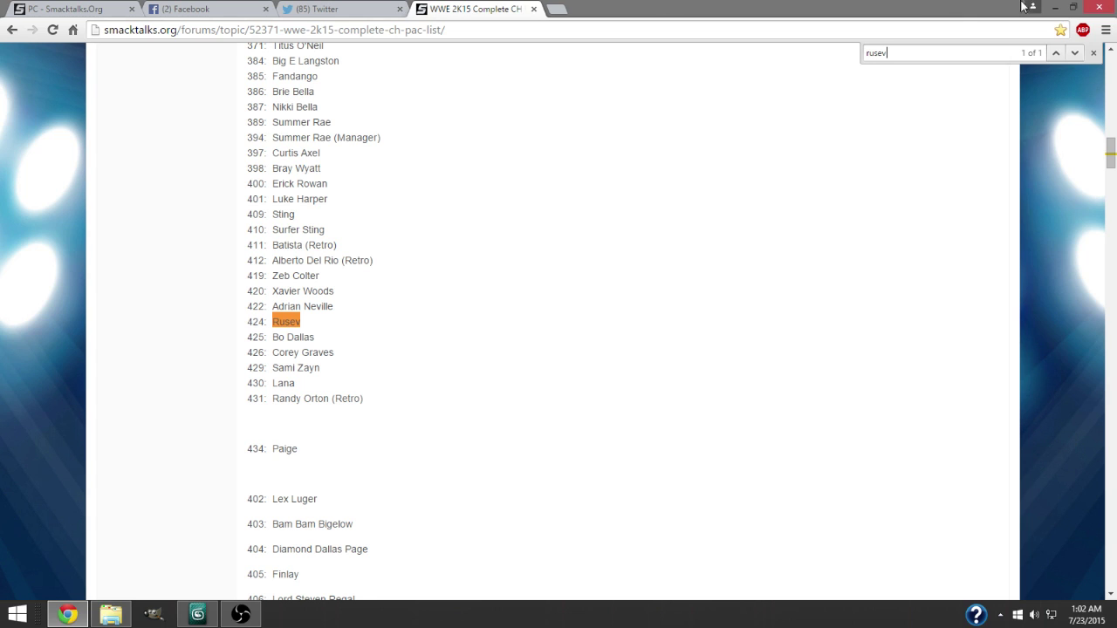
left_click(1051, 8)
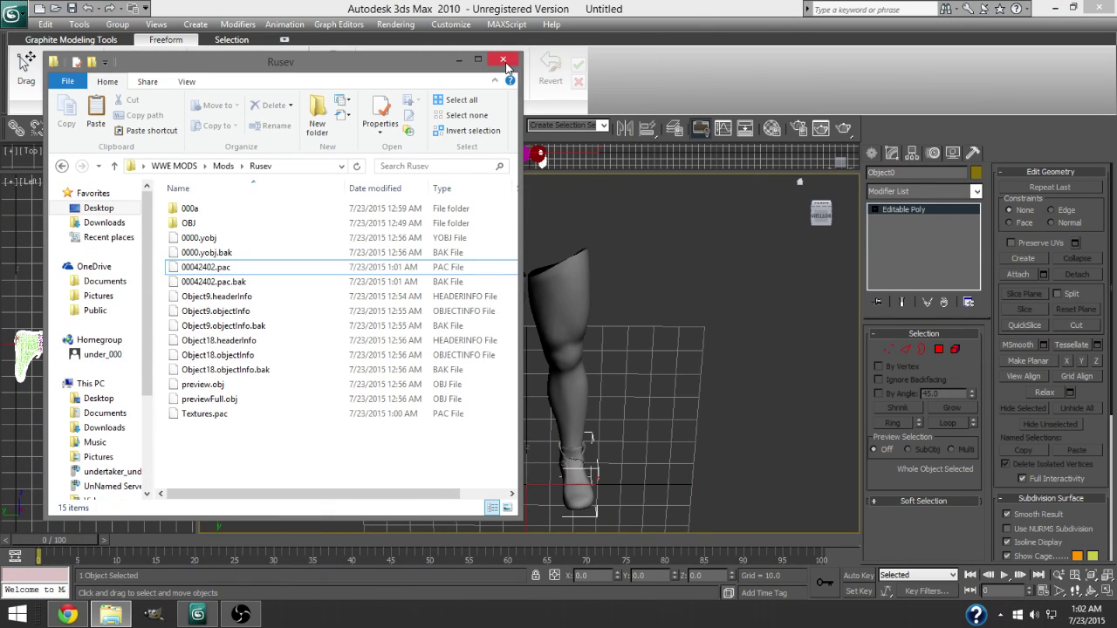
left_click(1055, 7)
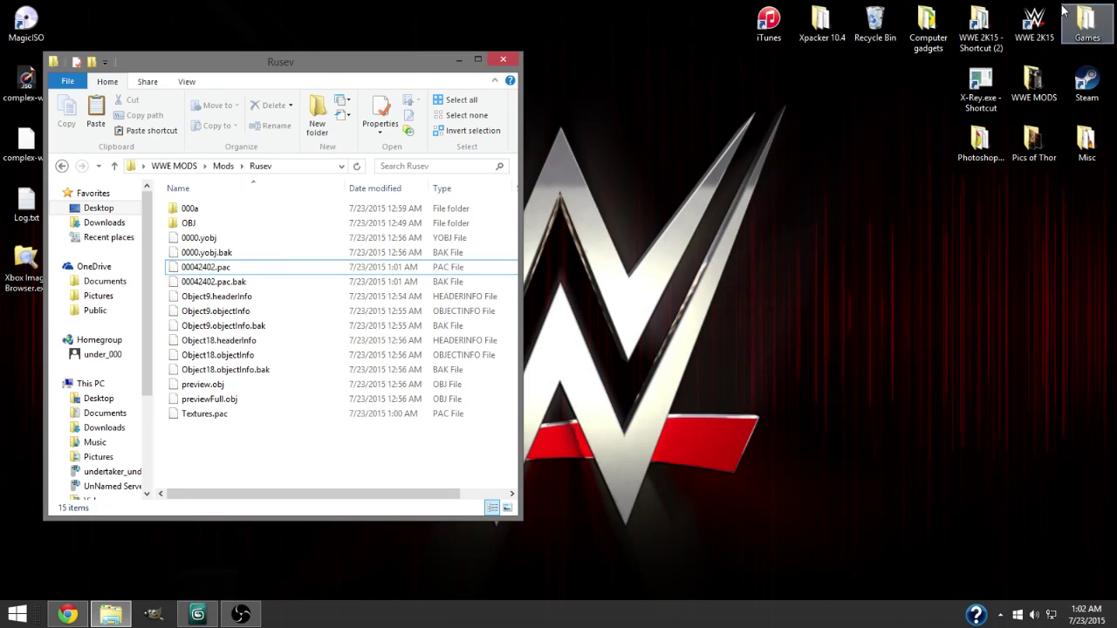
Step: Close the Rusev folder and launch WWE 2K15 in windowed mode at 1366x768
left_click(502, 58)
double_click(1026, 33)
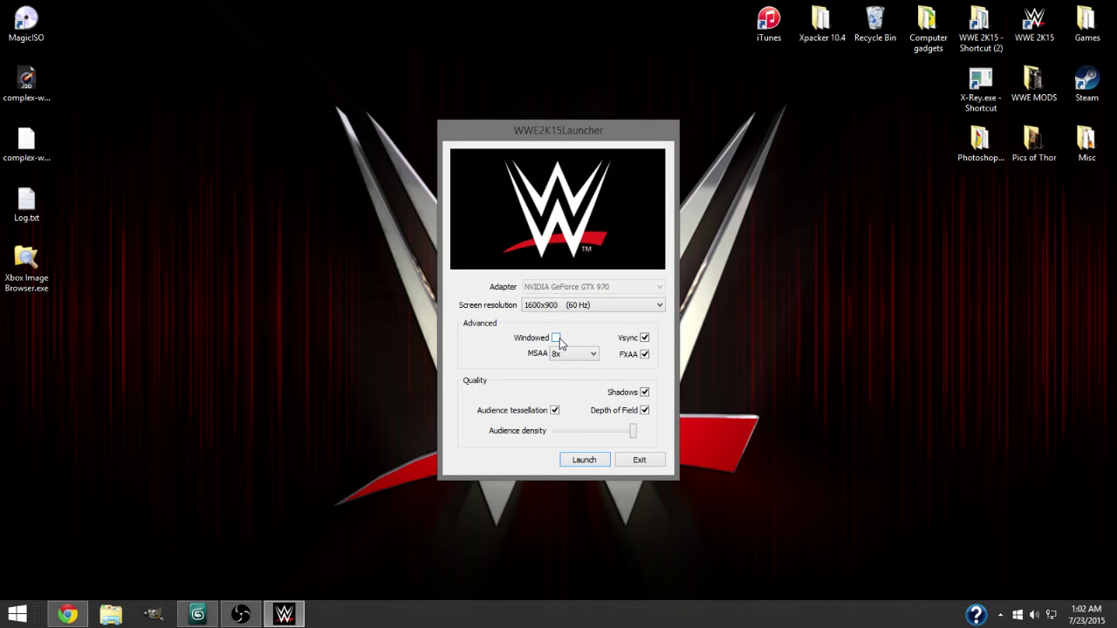
left_click(592, 304)
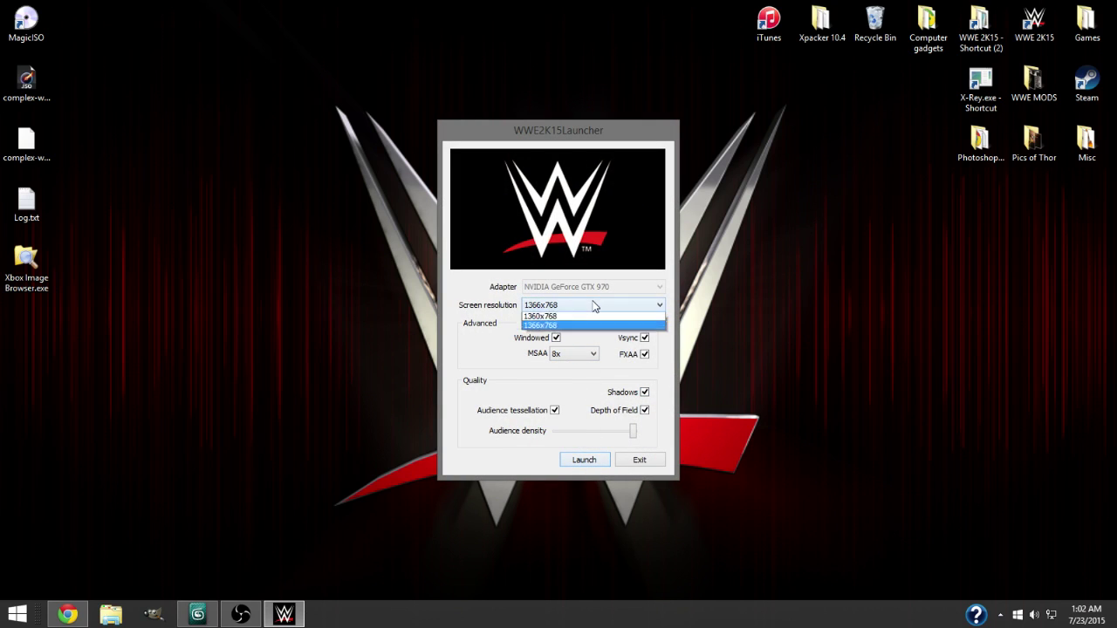
left_click(469, 357)
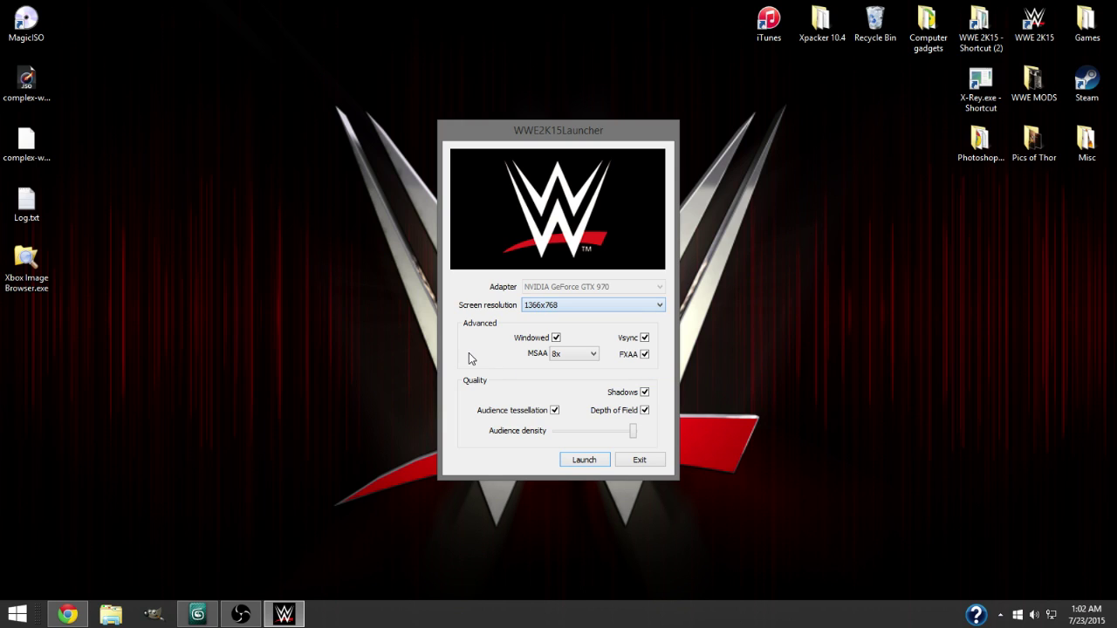
left_click(583, 459)
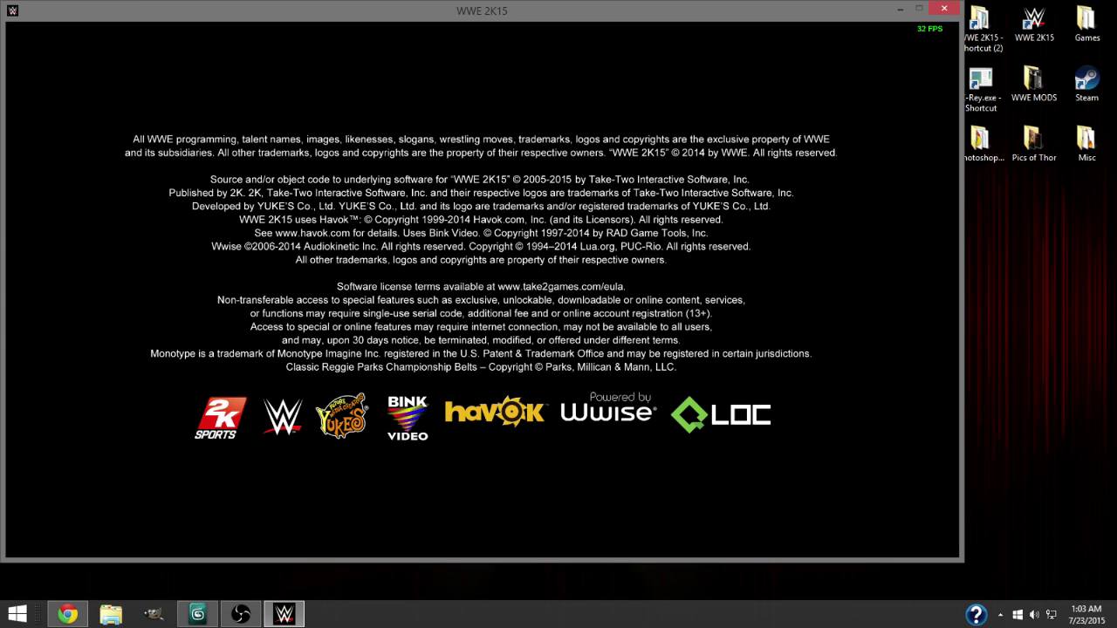
Step: Check the recording preview in Open Broadcaster Software and the system volume mixer while the game loads
left_click(259, 616)
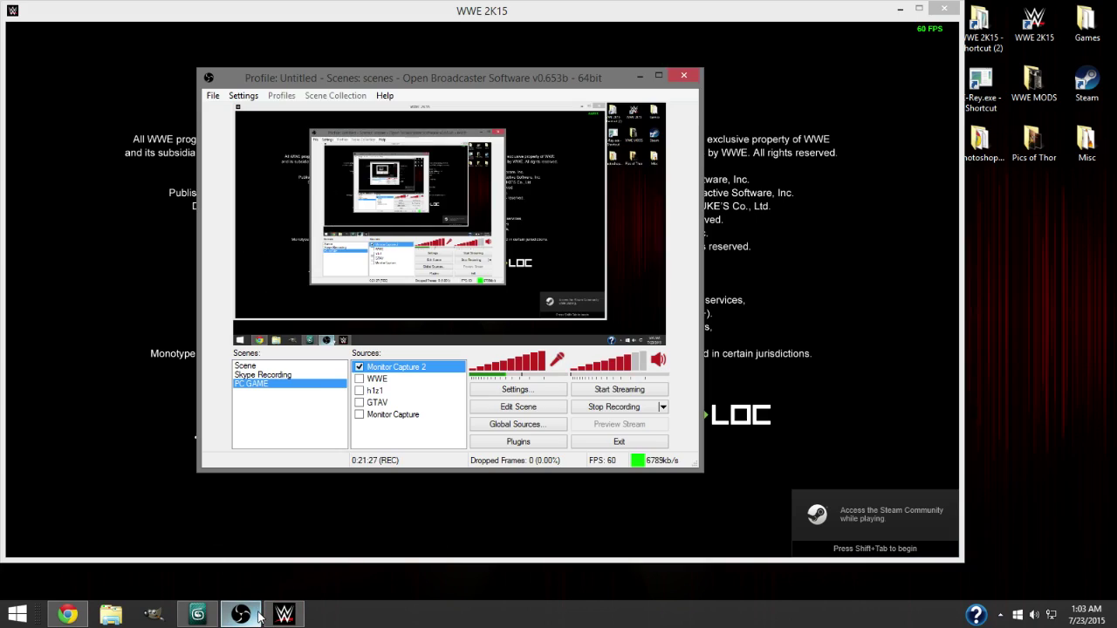
left_click(640, 76)
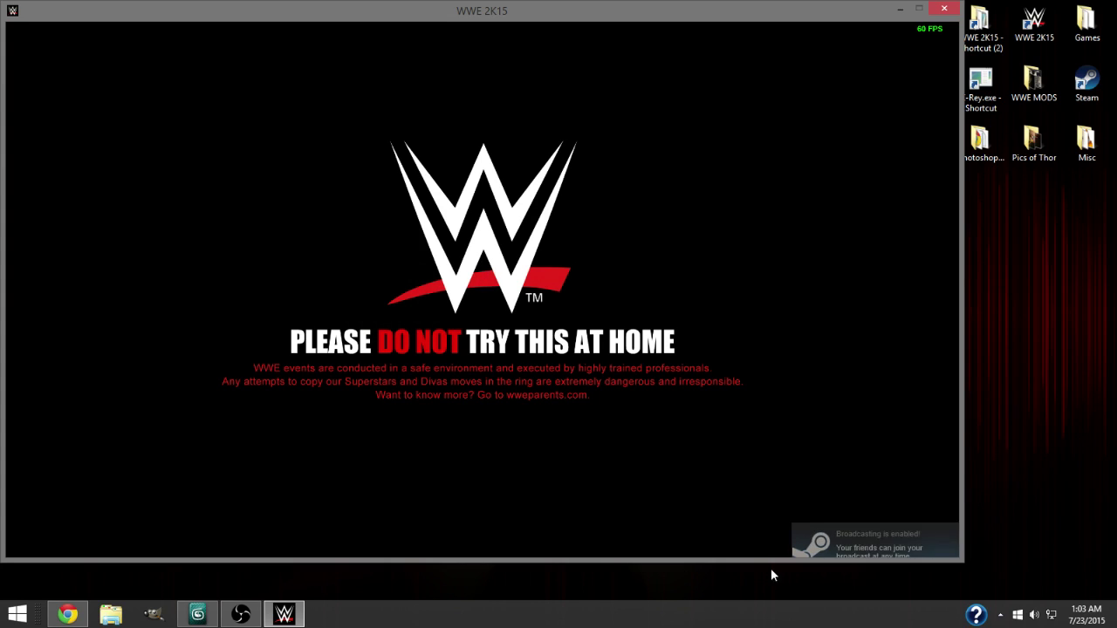
left_click(1035, 615)
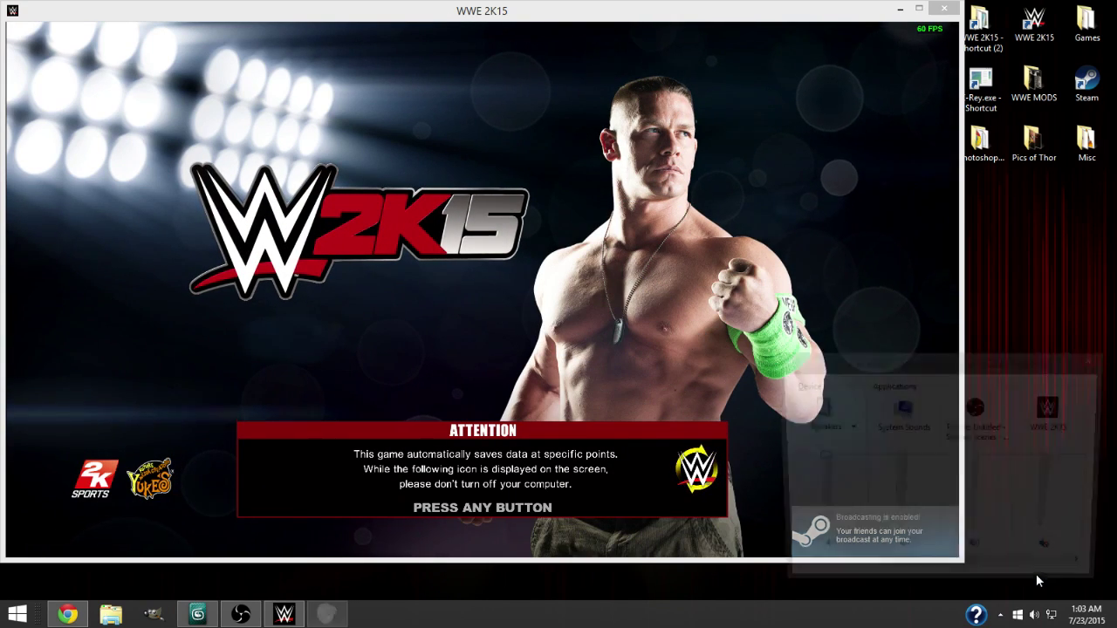
left_click(1097, 360)
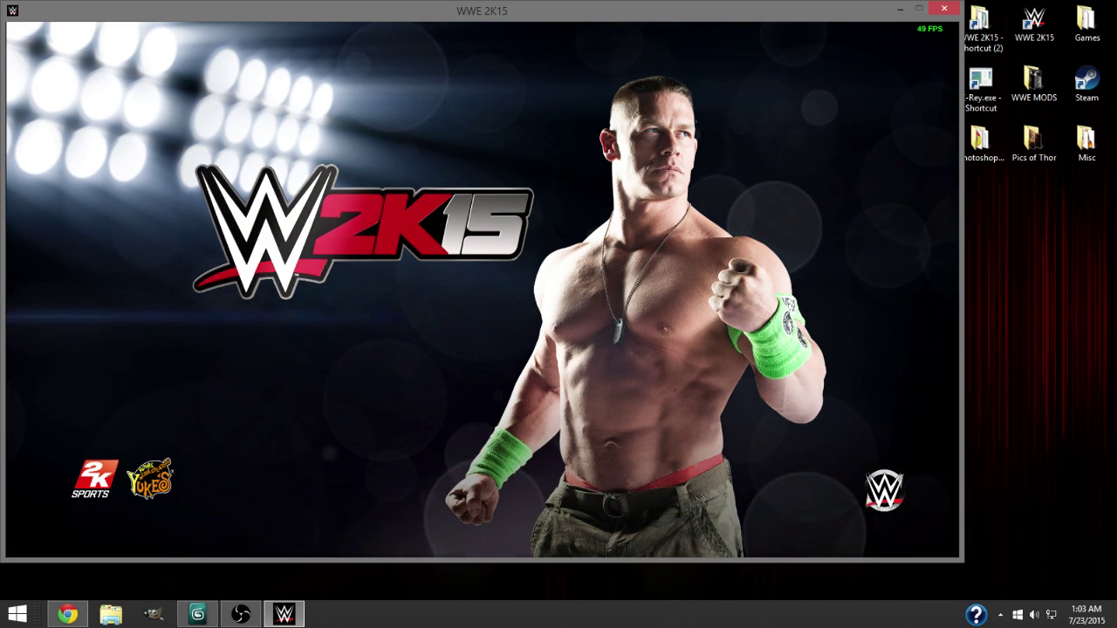
Step: Set up a Normal One on One match from the game's title screen
key("Return")
key("Left")
key("Return")
key("Return")
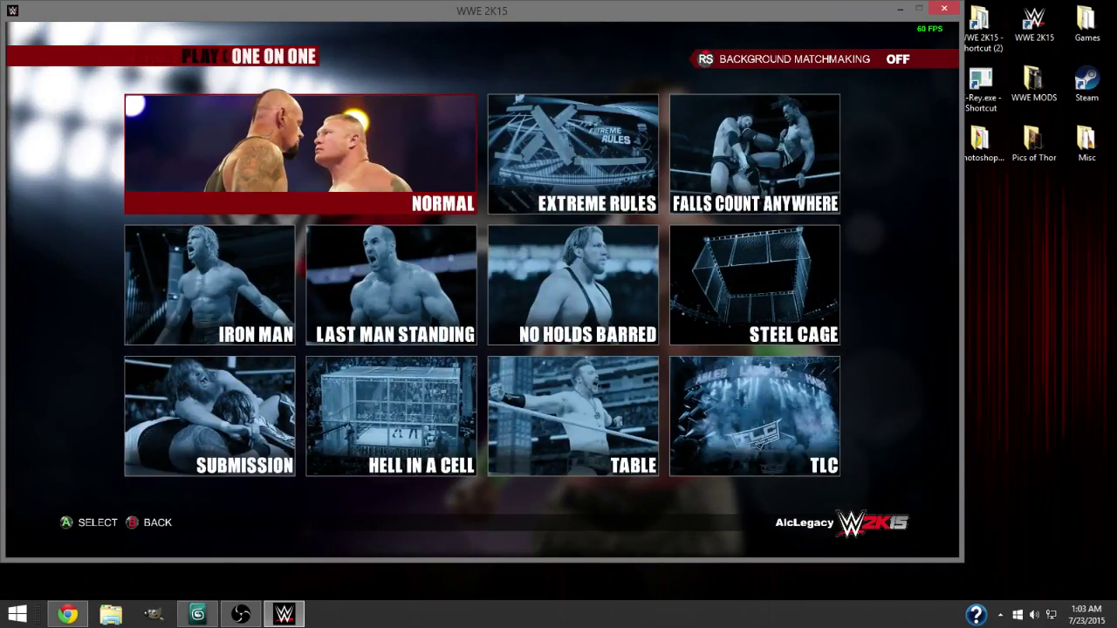
key("Return")
Step: Choose Rusev against Roman Reigns with entrances on and start the SummerSlam match
key("Right")
key("Right")
key("Right")
key("Right")
key("Down")
key("Left")
key("Left")
key("Left")
key("Left")
key("Left")
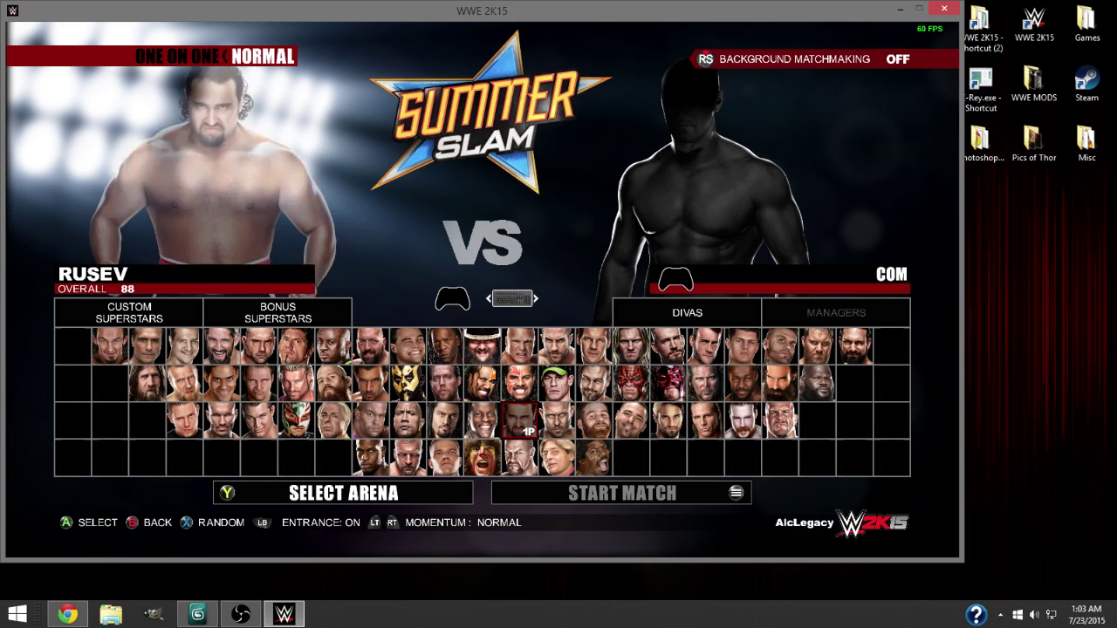
key("Return")
key("Return")
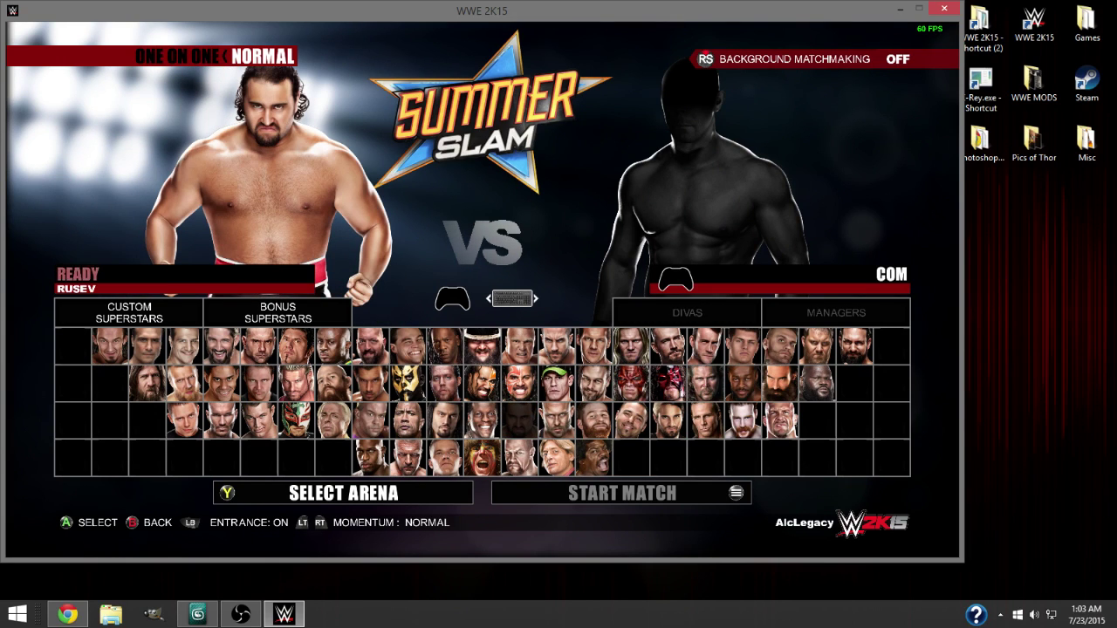
key("Return")
key("Return")
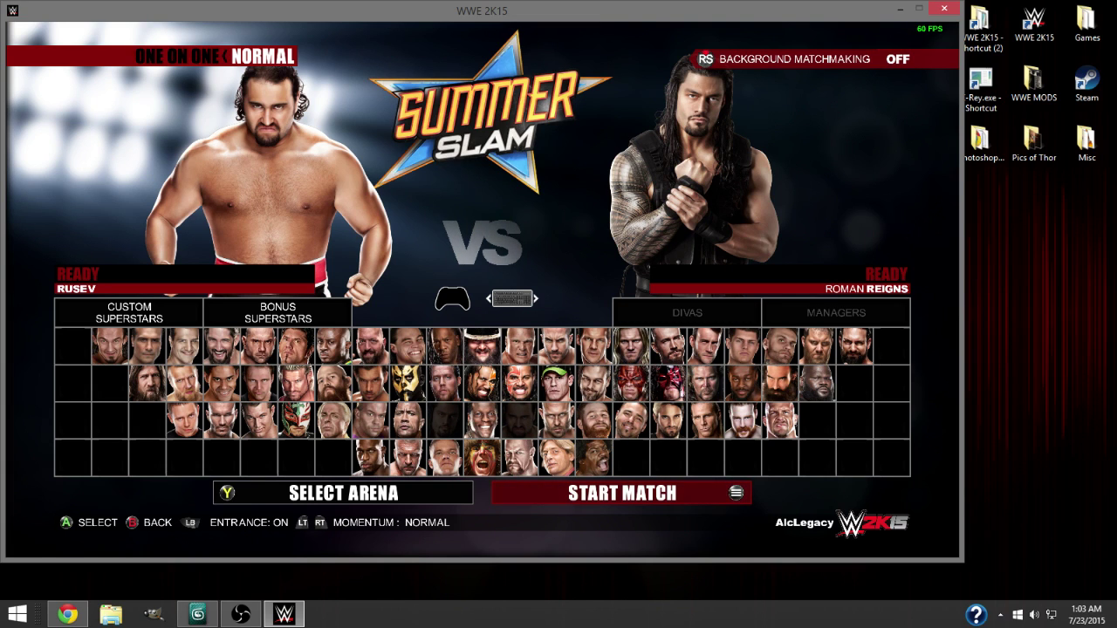
key("Return")
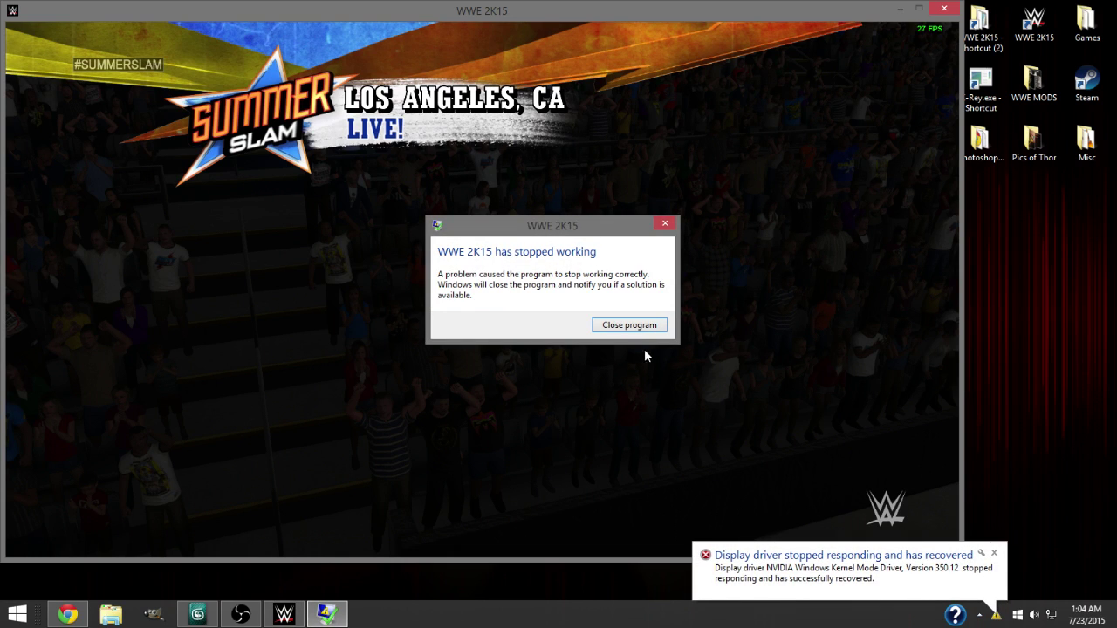
Step: Dismiss the game's crash message and relaunch WWE 2K15 in a window
left_click(628, 319)
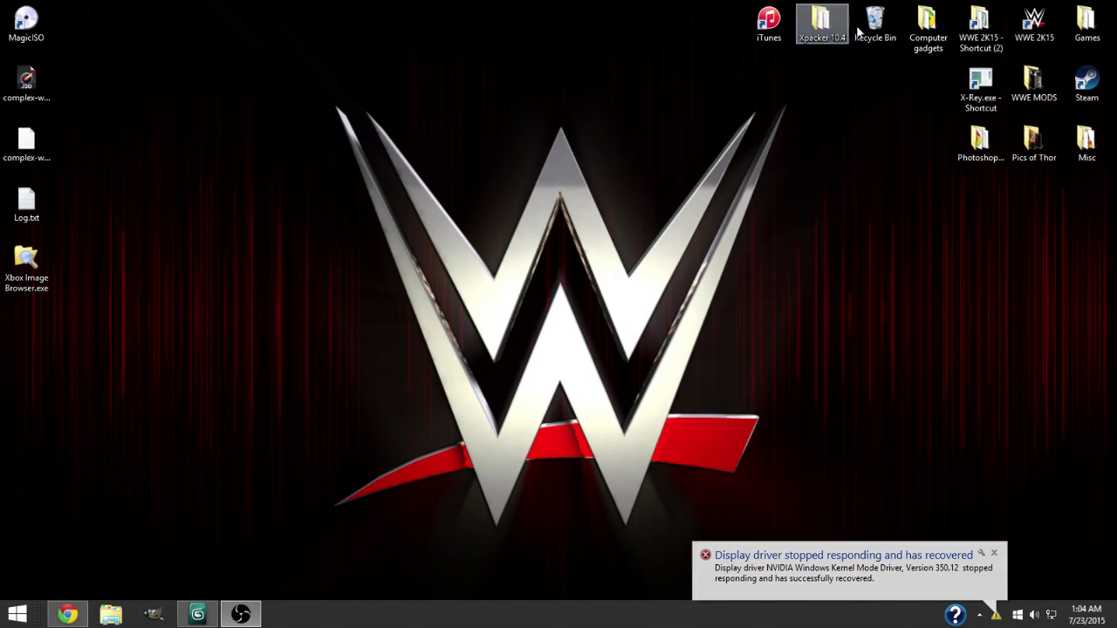
double_click(1030, 26)
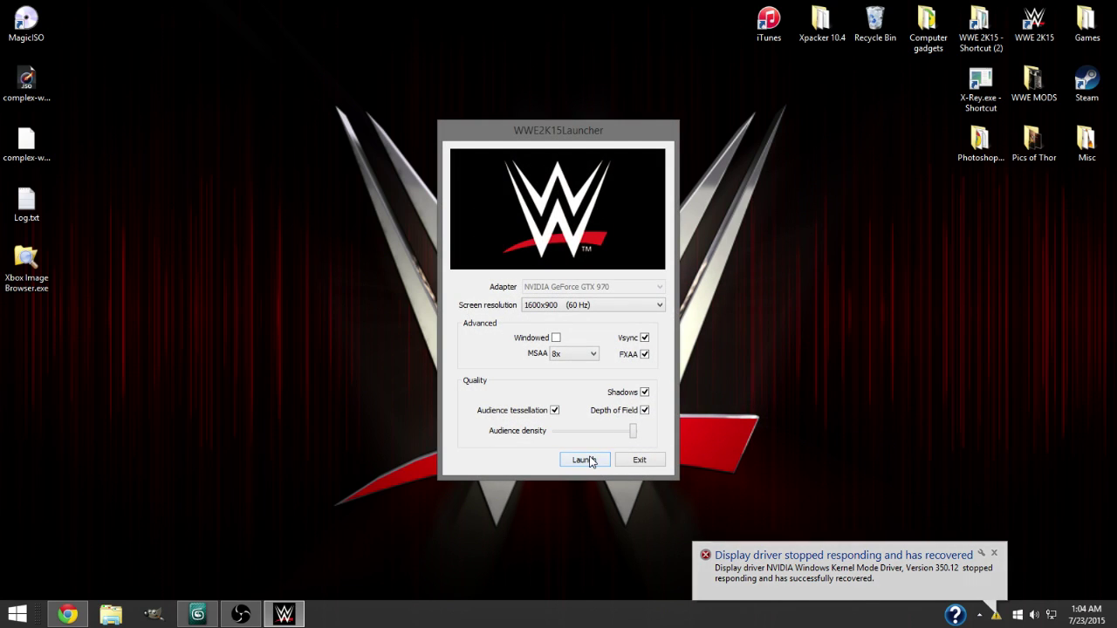
left_click(583, 460)
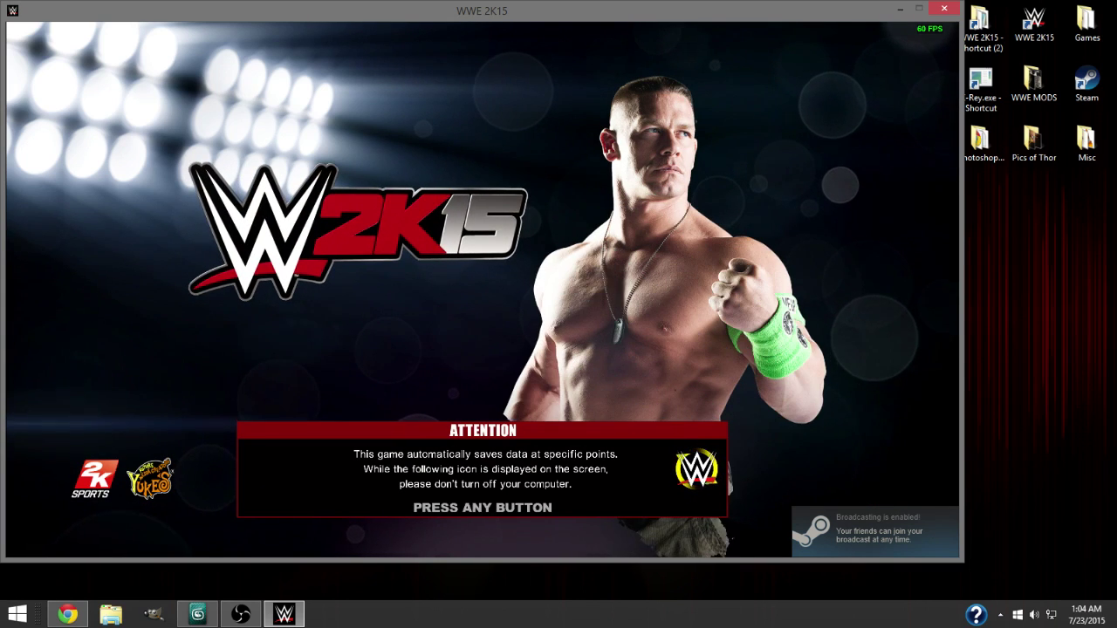
Step: Bring up superstar selection for a Normal One on One match in the relaunched game
key("Return")
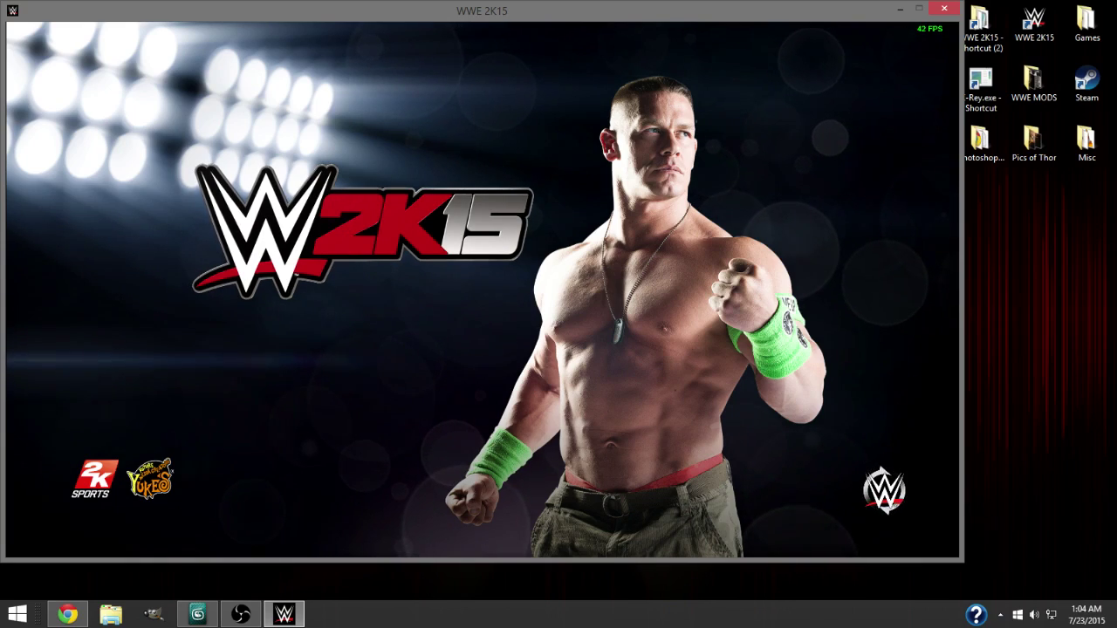
key("Return")
key("Return")
key("Return")
key("Down")
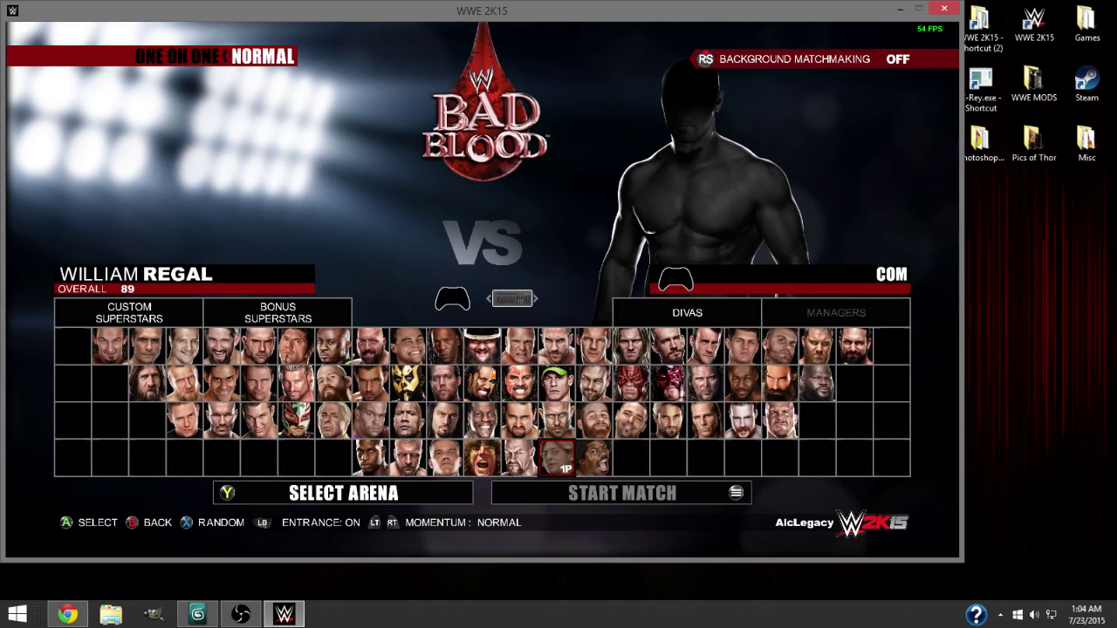
Step: Choose Rusev against Roman Reigns with entrances off and start the Bad Blood match
key("Down")
key("Right")
key("Up")
key("Left")
key("Left")
key("Return")
key("Return")
key("Return")
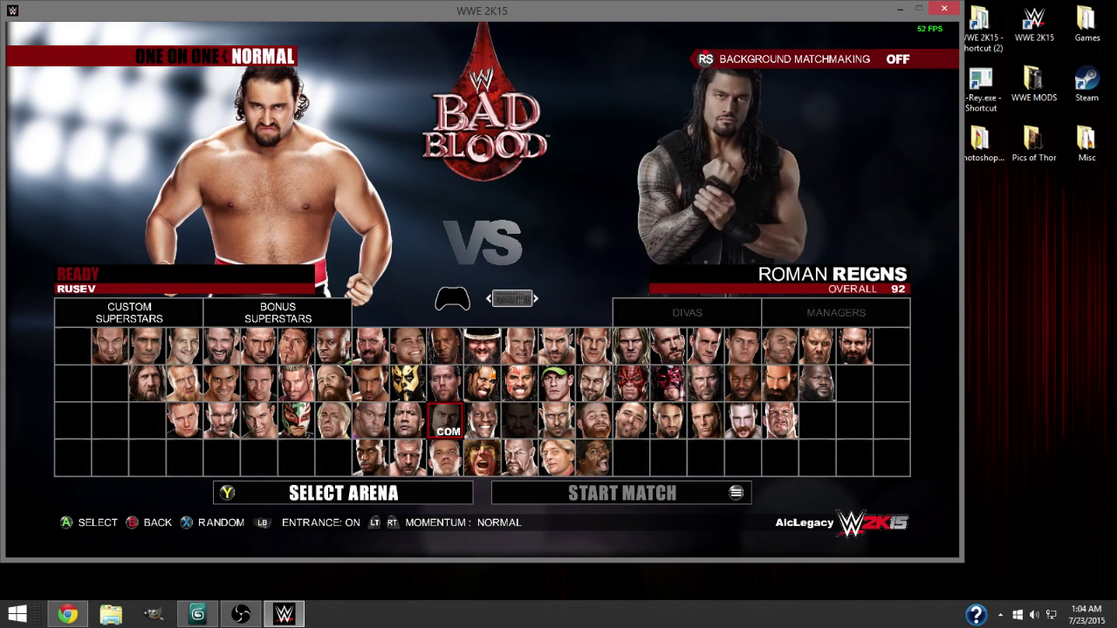
key("Return")
key("Return")
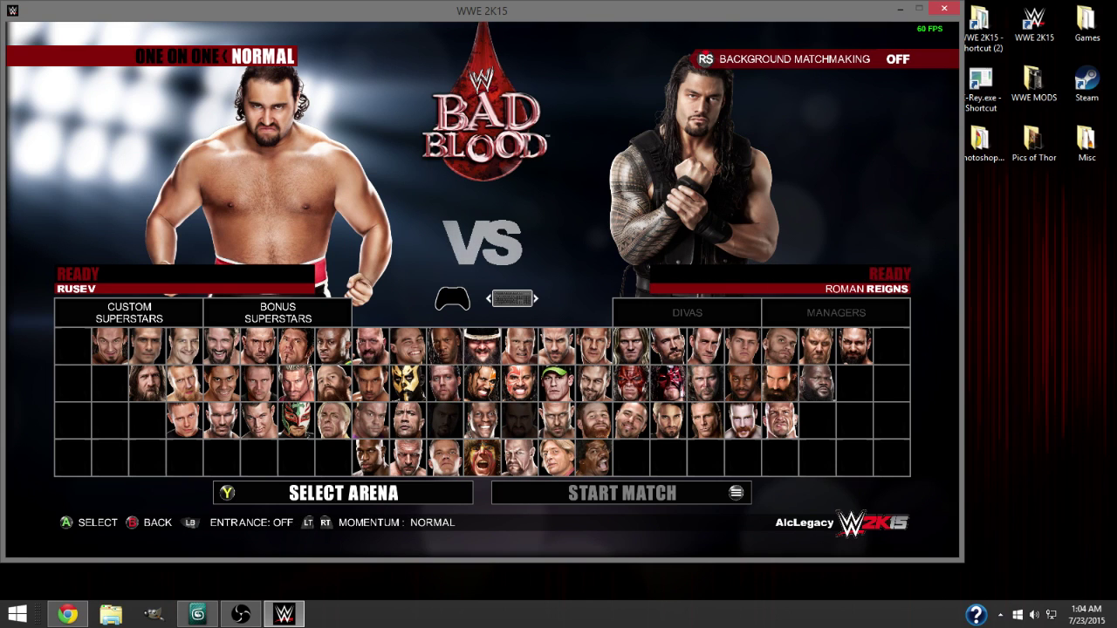
key("Return")
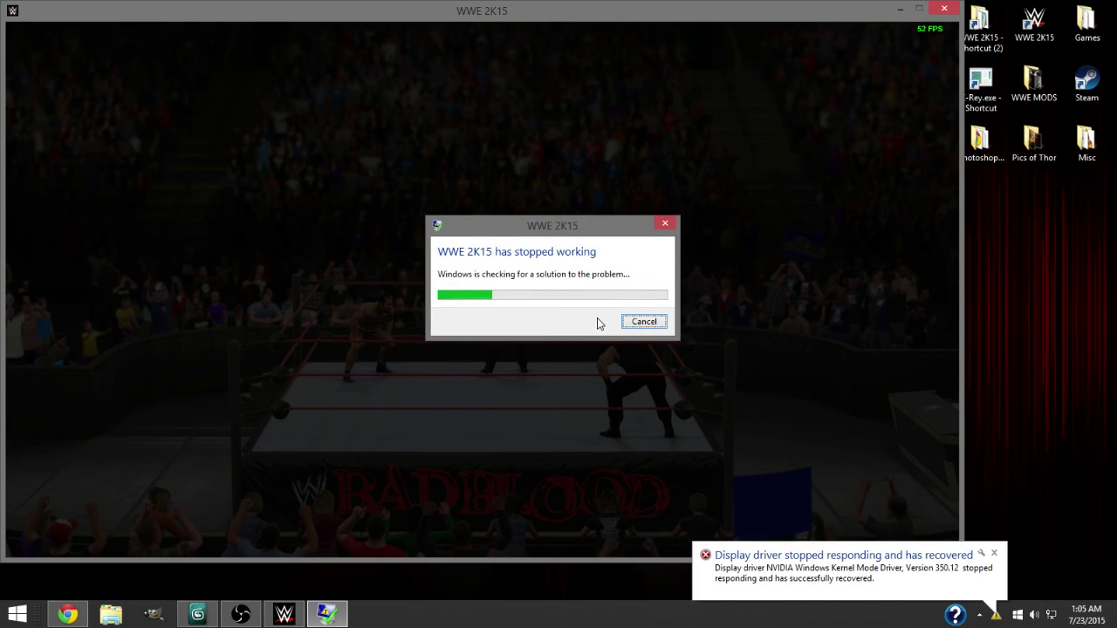
Step: Close the crashed game and start WWE 2K15 windowed once more
left_click(629, 325)
double_click(1034, 26)
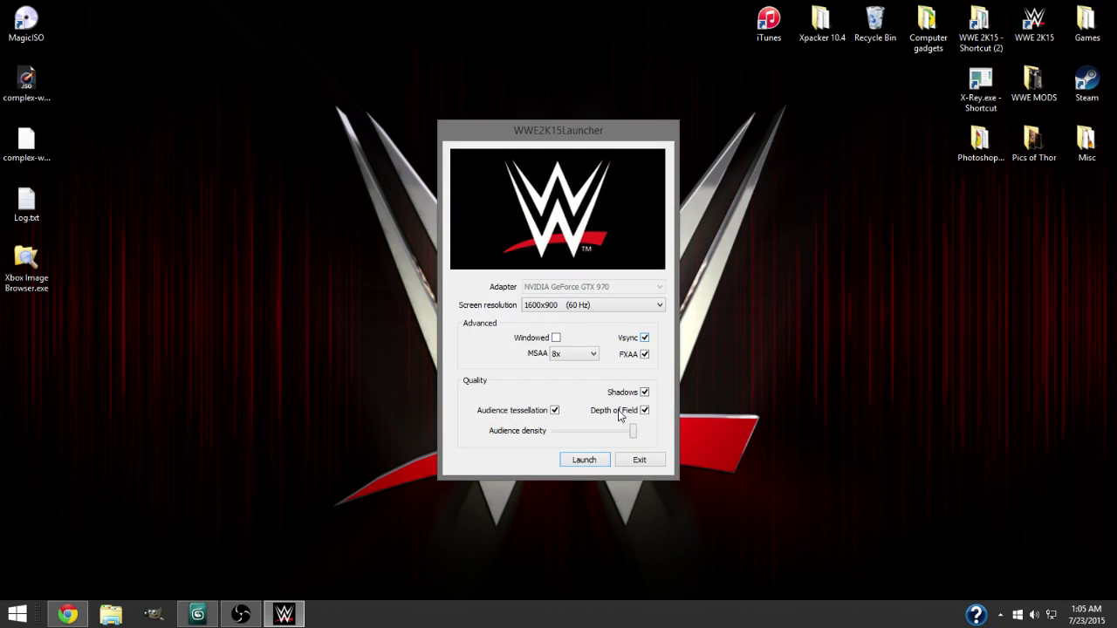
left_click(587, 460)
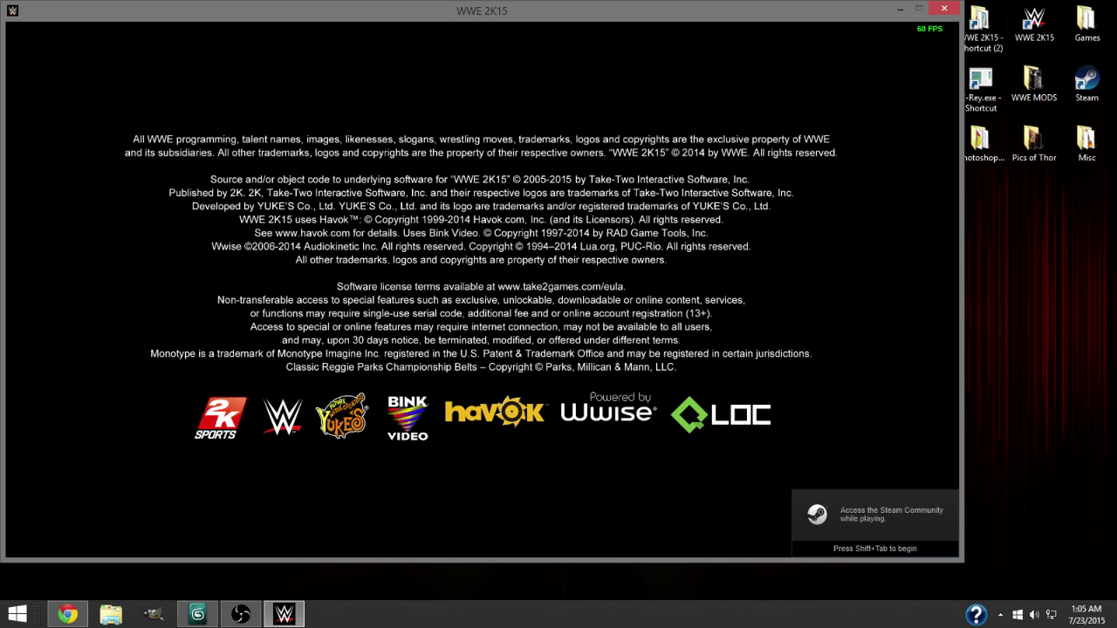
Step: Switch to Open Broadcaster Software, enable the WWE source and disable Monitor Capture 2
left_click(256, 614)
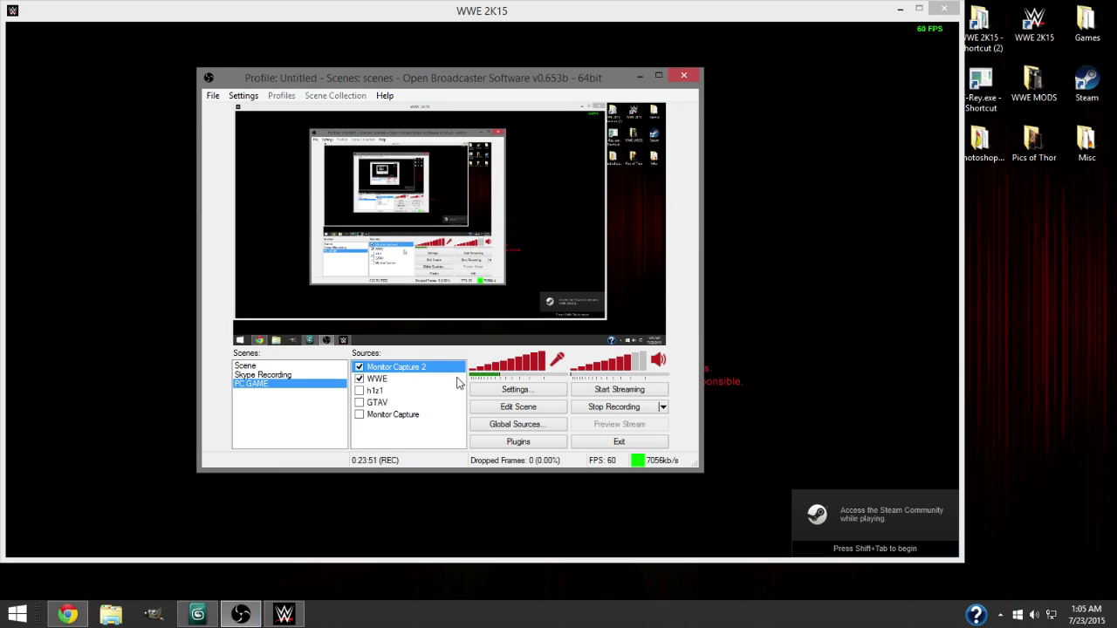
left_click(359, 368)
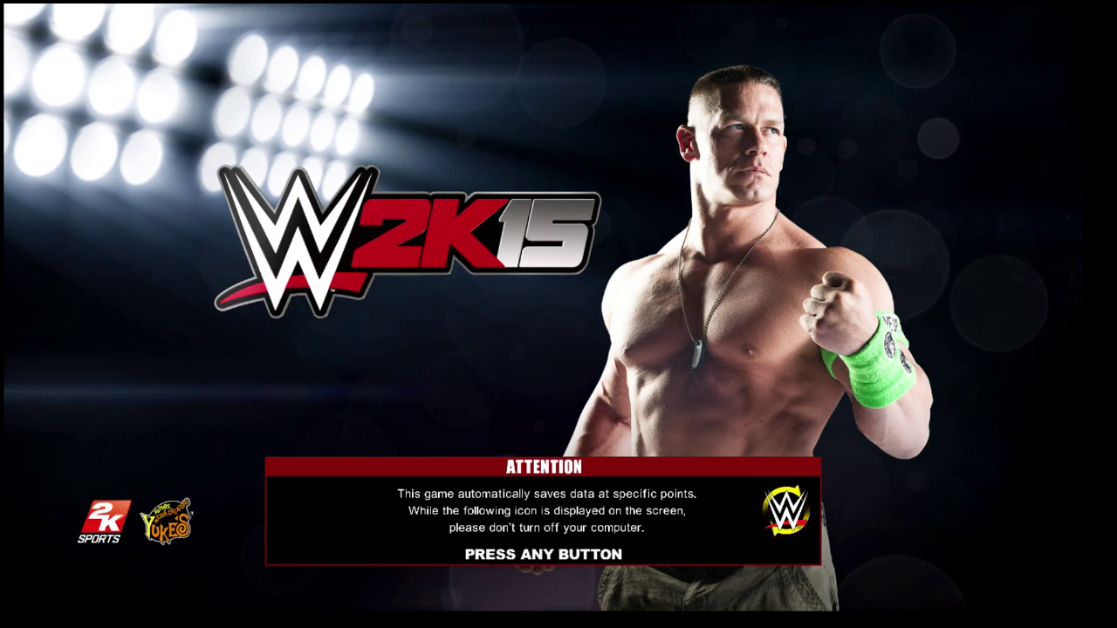
Step: Set up a Normal One on One match and pick Rusev as the player's superstar
key("Return")
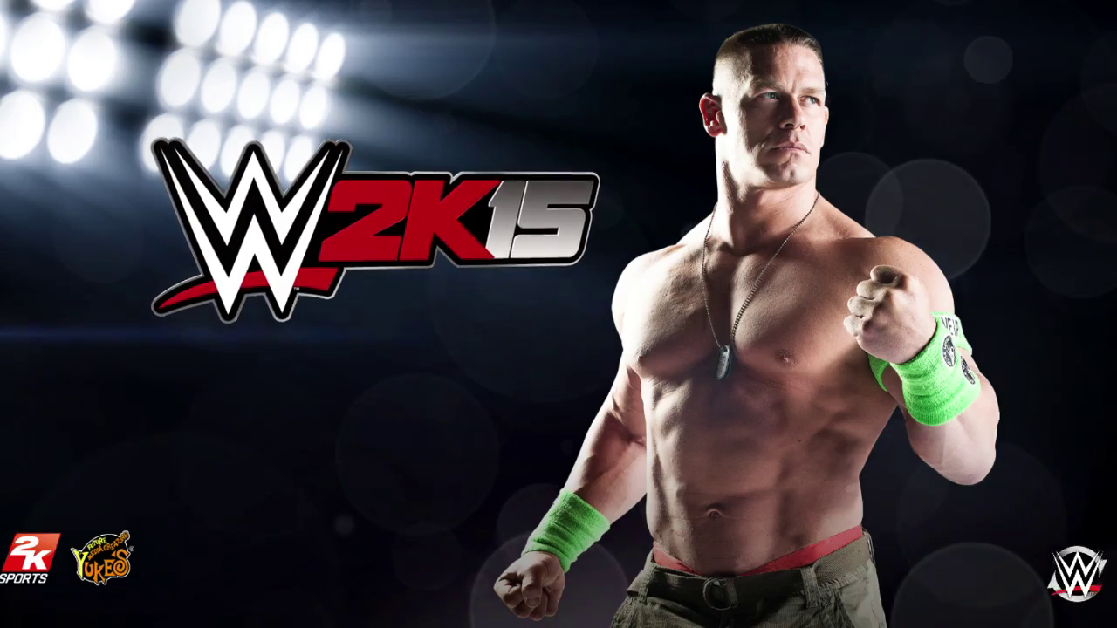
key("Return")
key("Return")
key("Return")
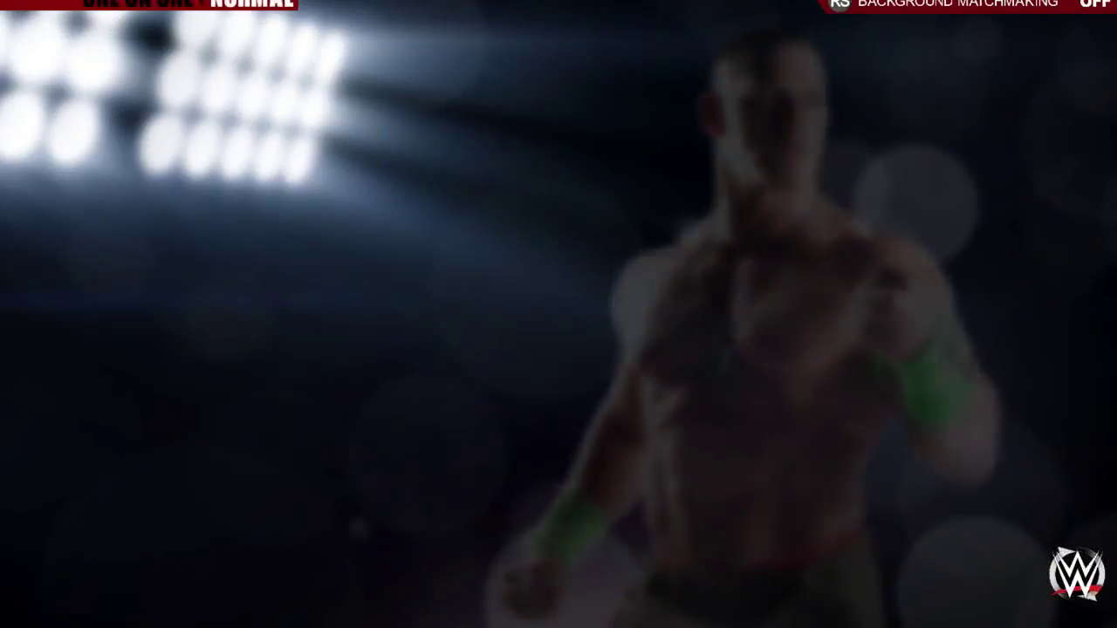
key("Down")
key("Left")
key("Return")
key("Return")
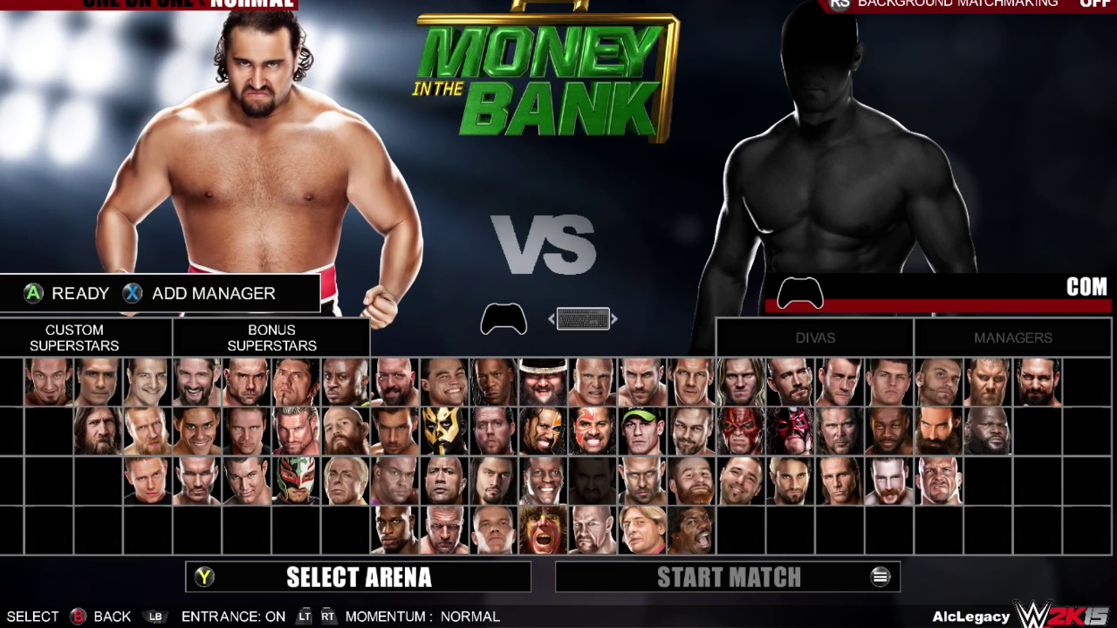
Step: Turn entrances off, pick Roman Reigns as the opponent and start the Money in the Bank match
key("Return")
key("q")
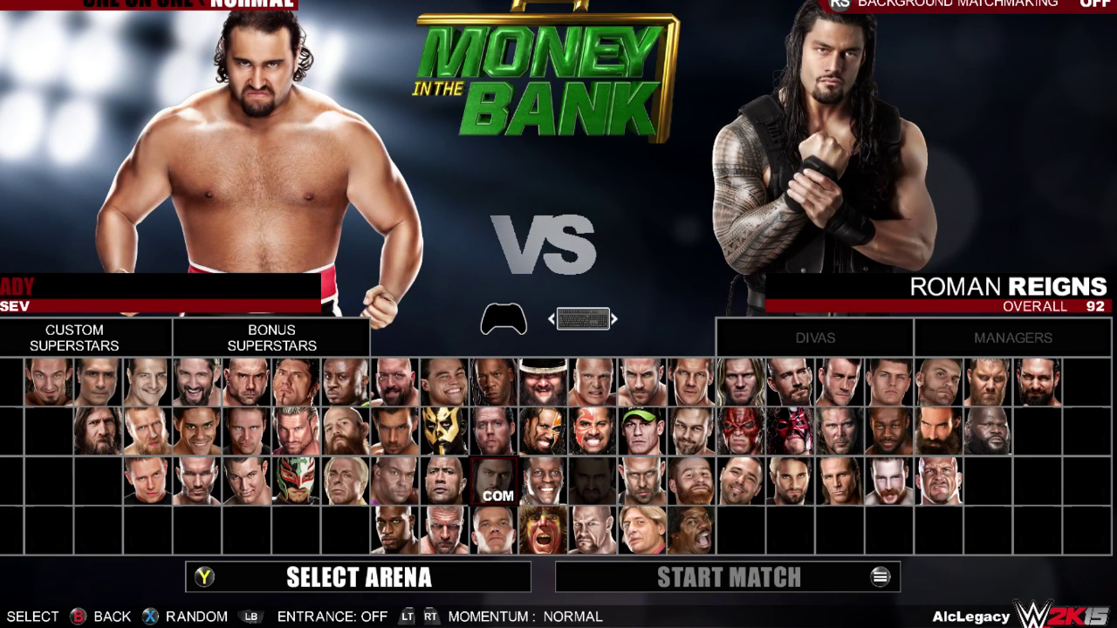
key("Return")
key("Return")
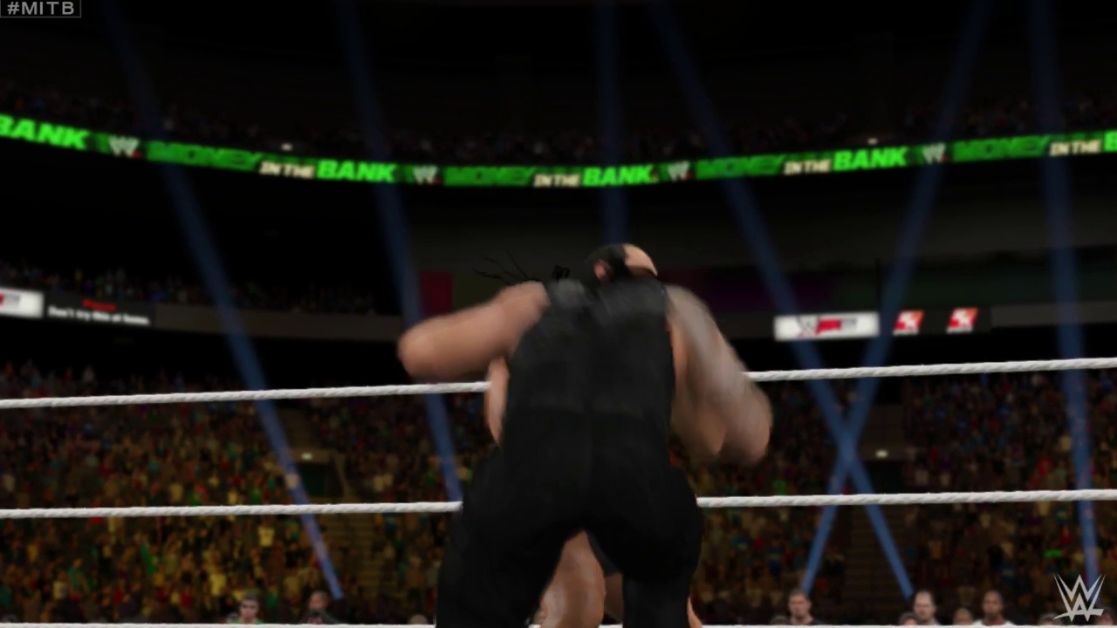
Step: Pause the match, back out of the restart prompt and resume play to inspect Rusev's boots
key("Escape")
key("Return")
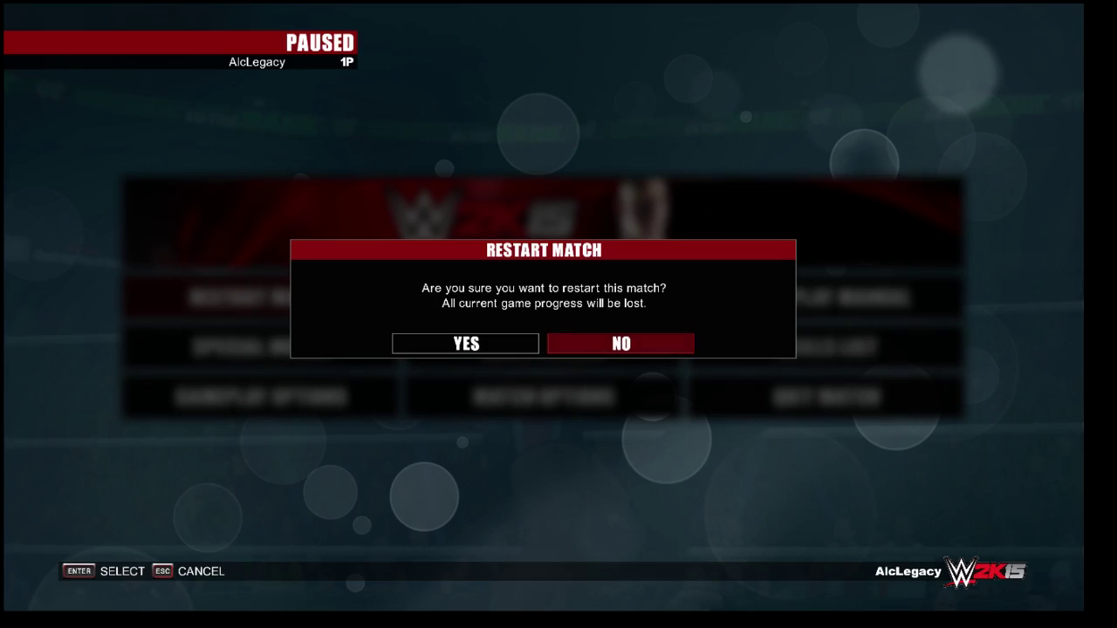
key("Return")
key("Escape")
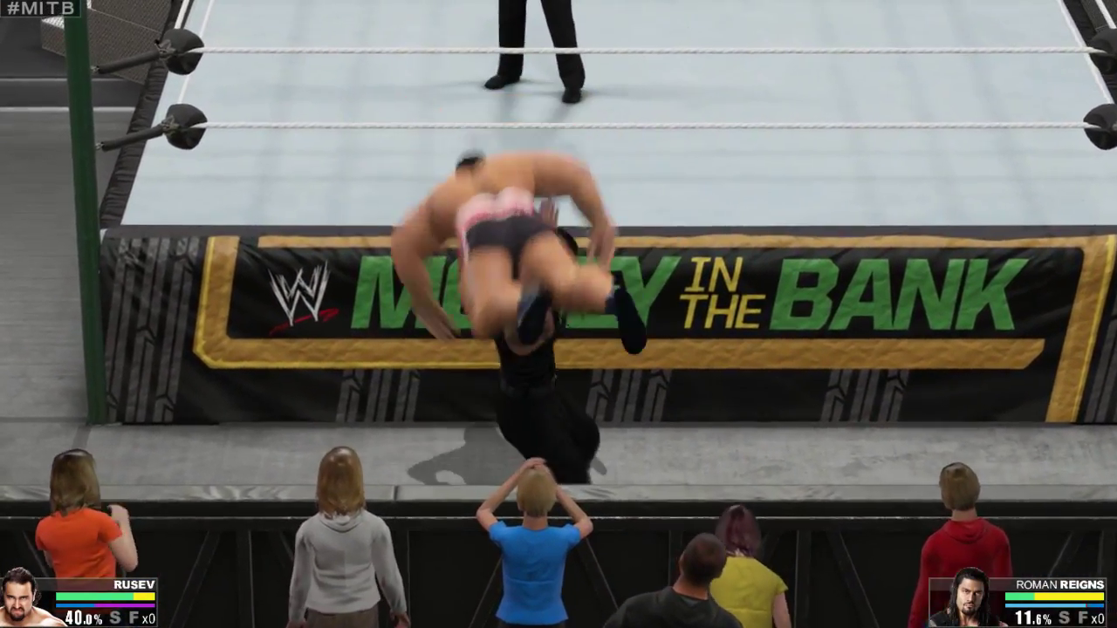
key("Escape")
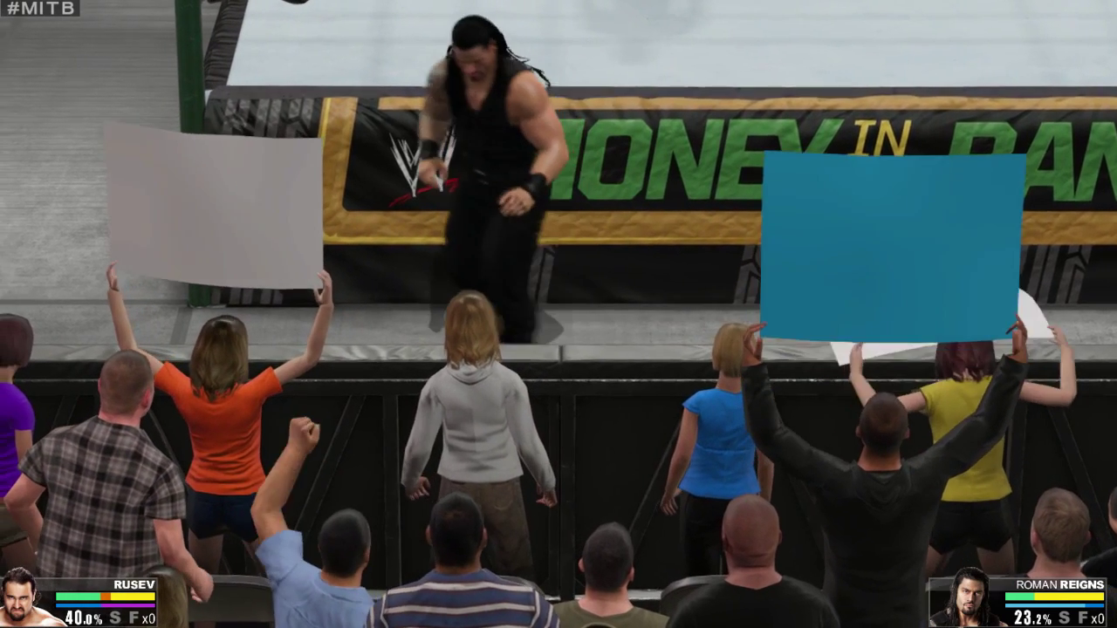
Step: Pause the Money in the Bank match and choose to quit it
key("Escape")
key("Down")
key("Right")
key("Return")
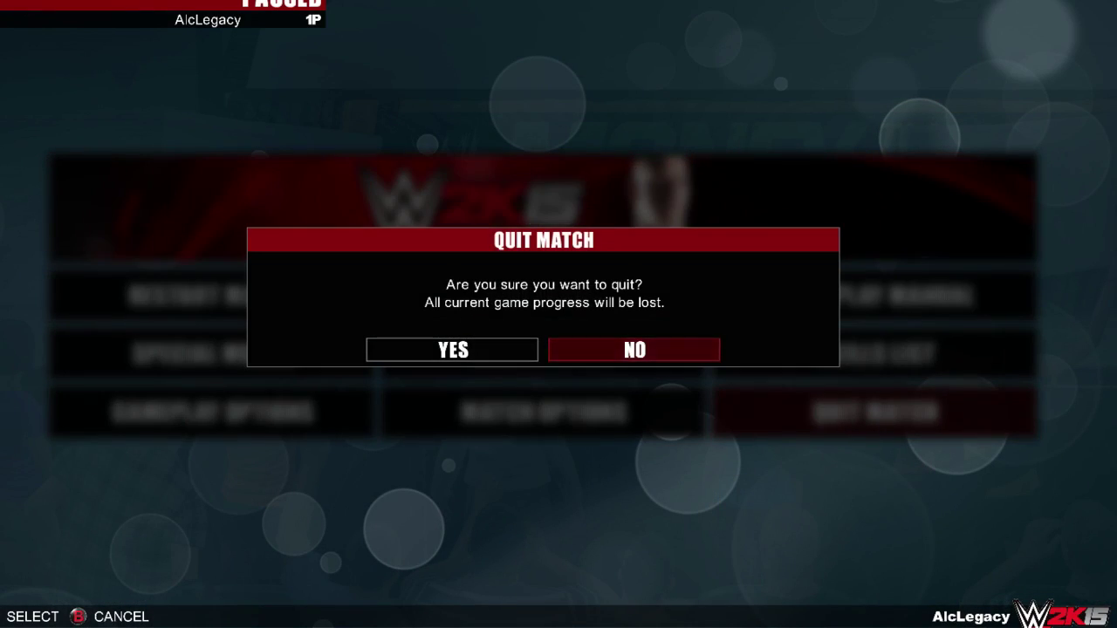
key("Return")
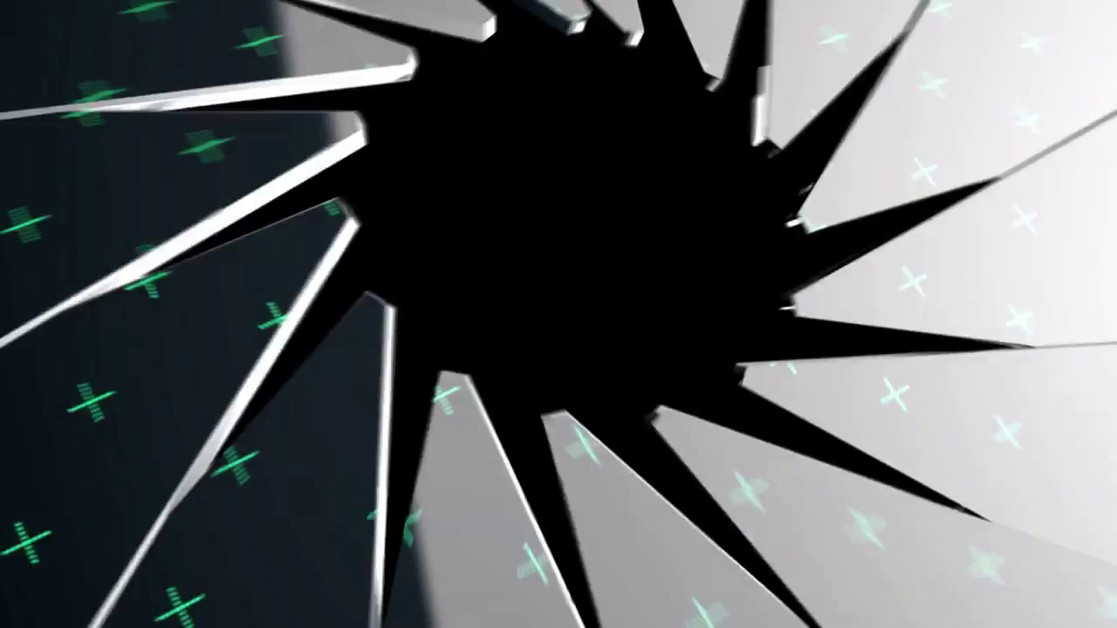